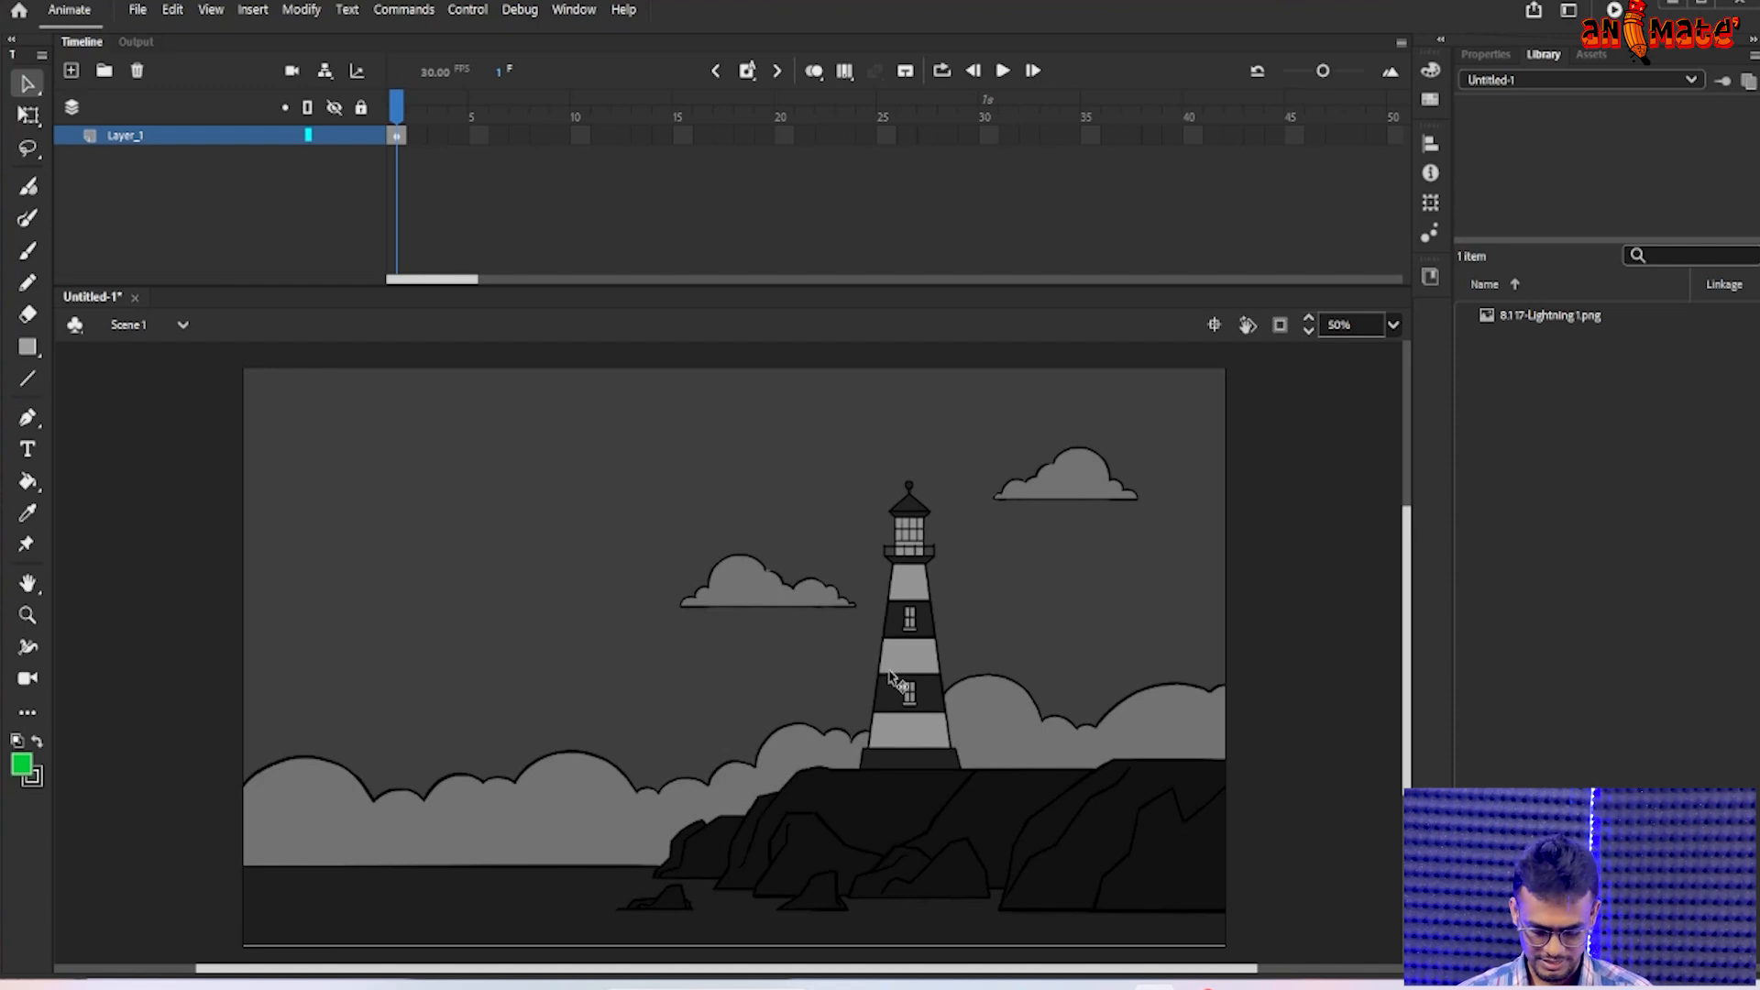
{"action": "key", "text": "ctrl+equal"}
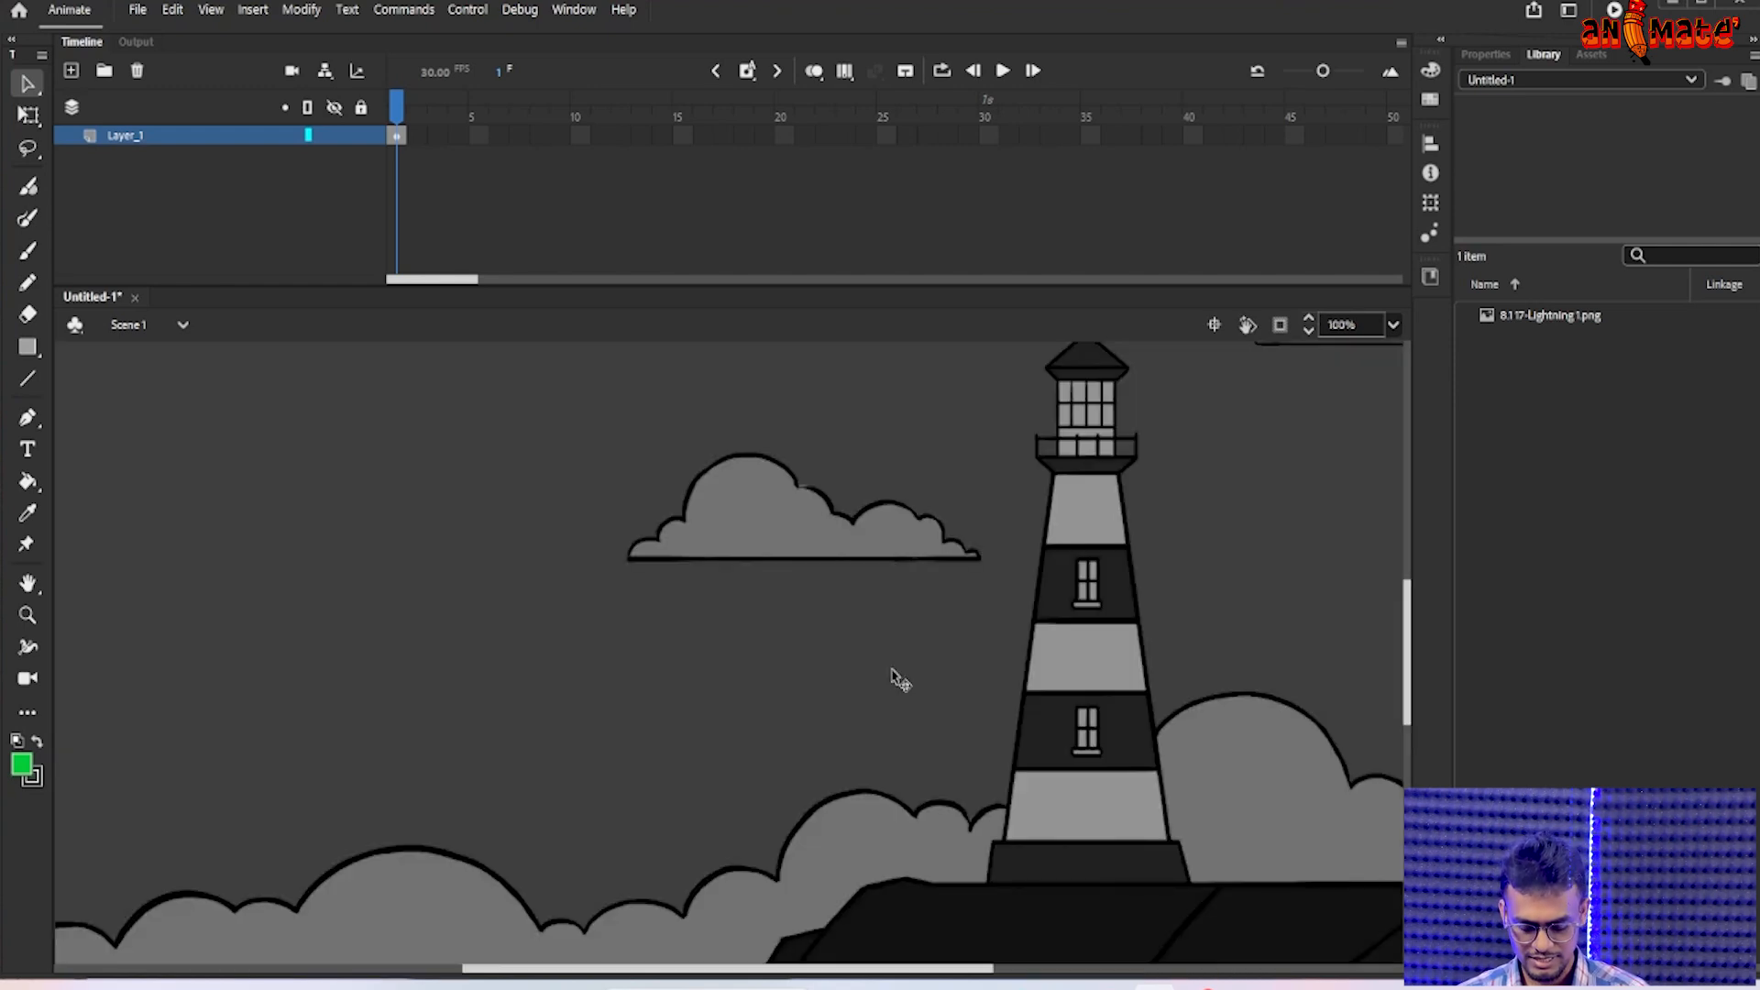
{"action": "key", "text": "ctrl+equal"}
{"action": "key", "text": "ctrl+minus"}
{"action": "key", "text": "ctrl+minus"}
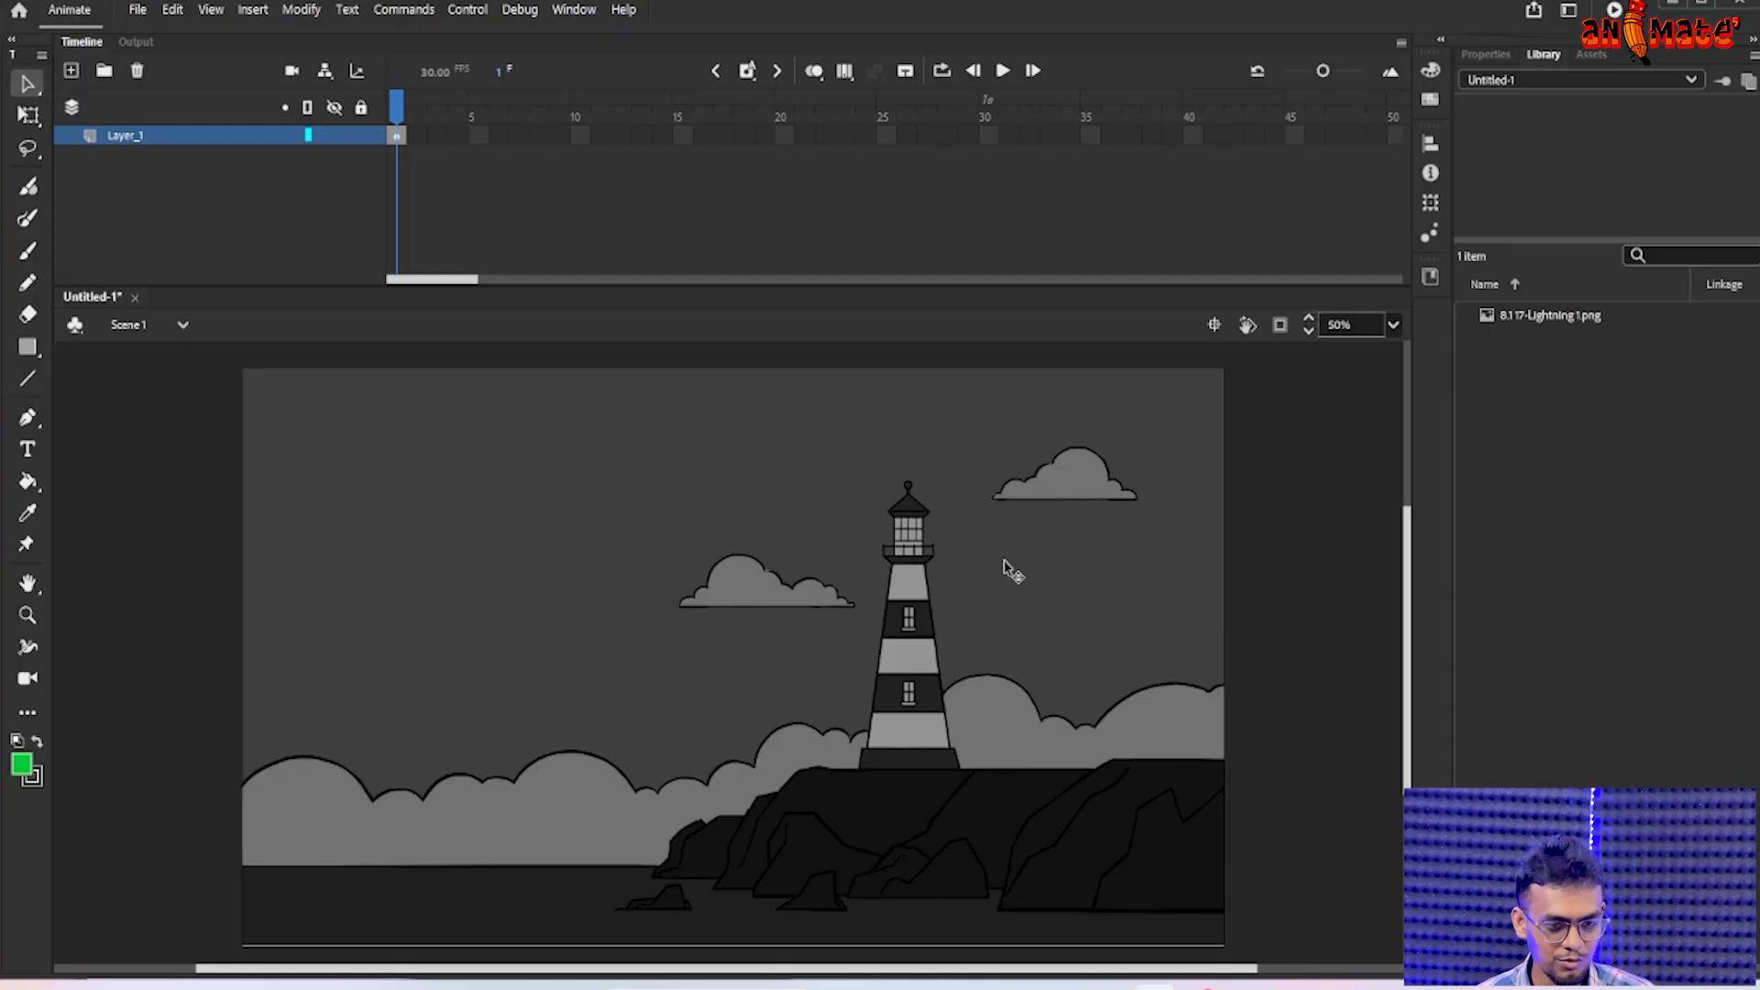
{"action": "left_click", "coordinate": [843, 449]}
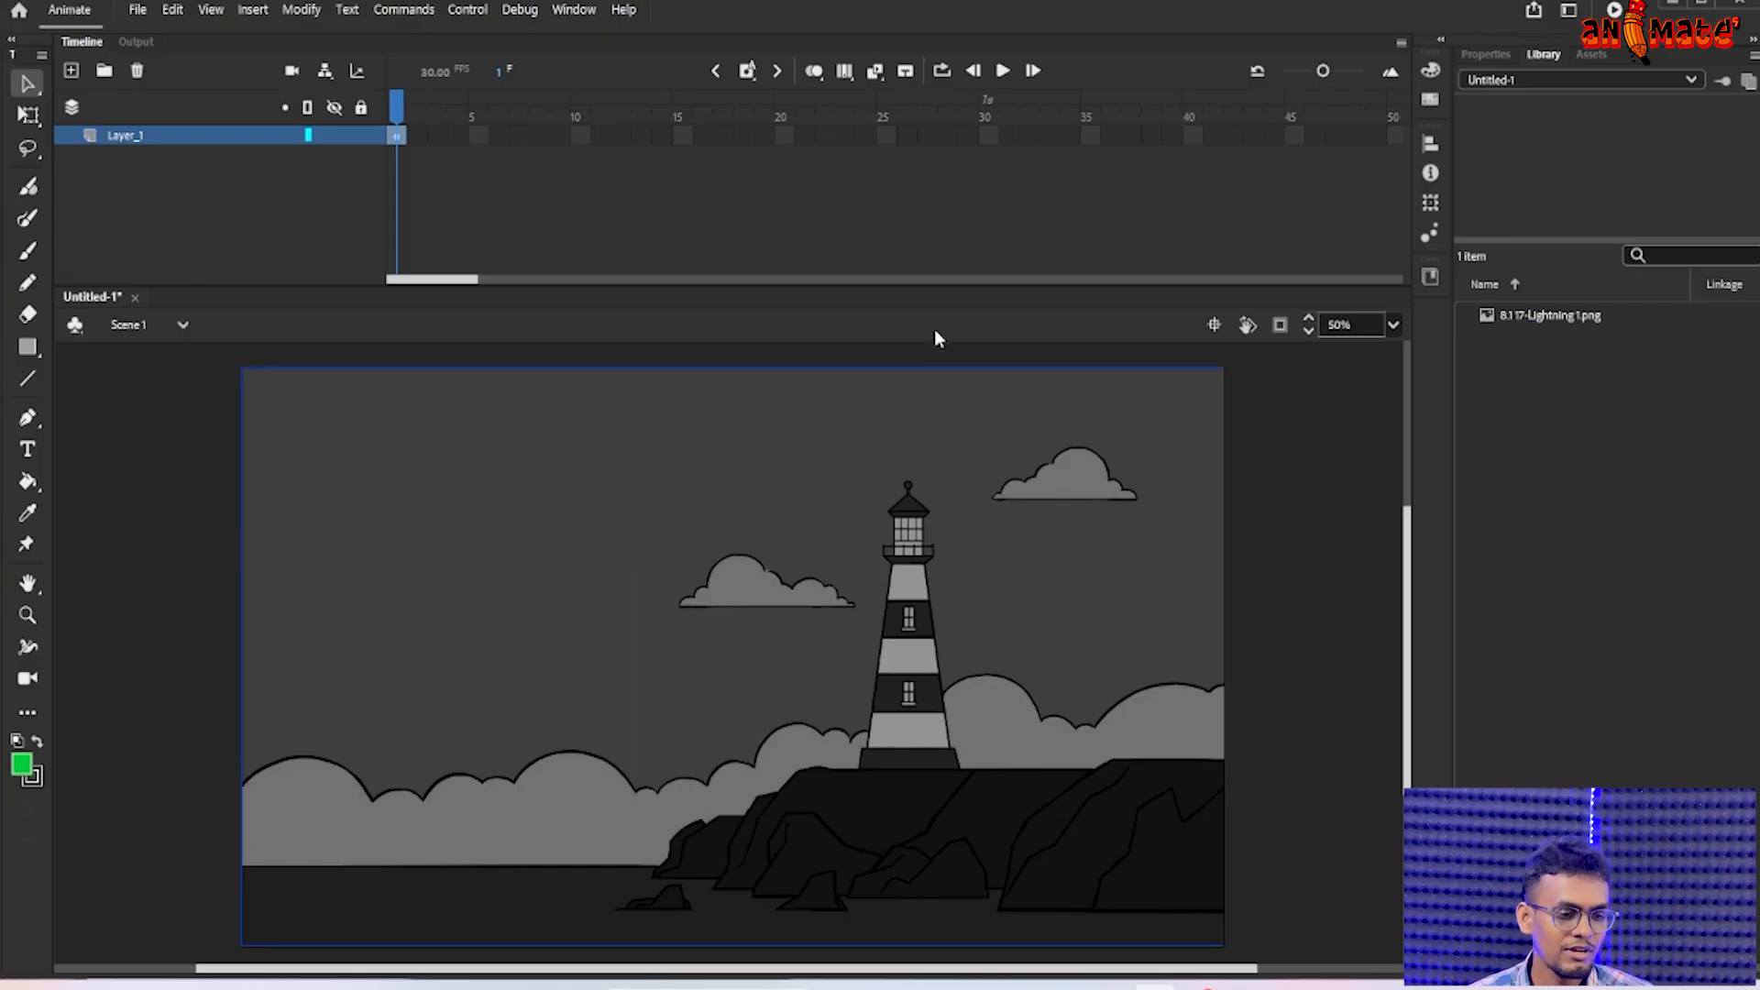
{"action": "left_click", "coordinate": [27, 713]}
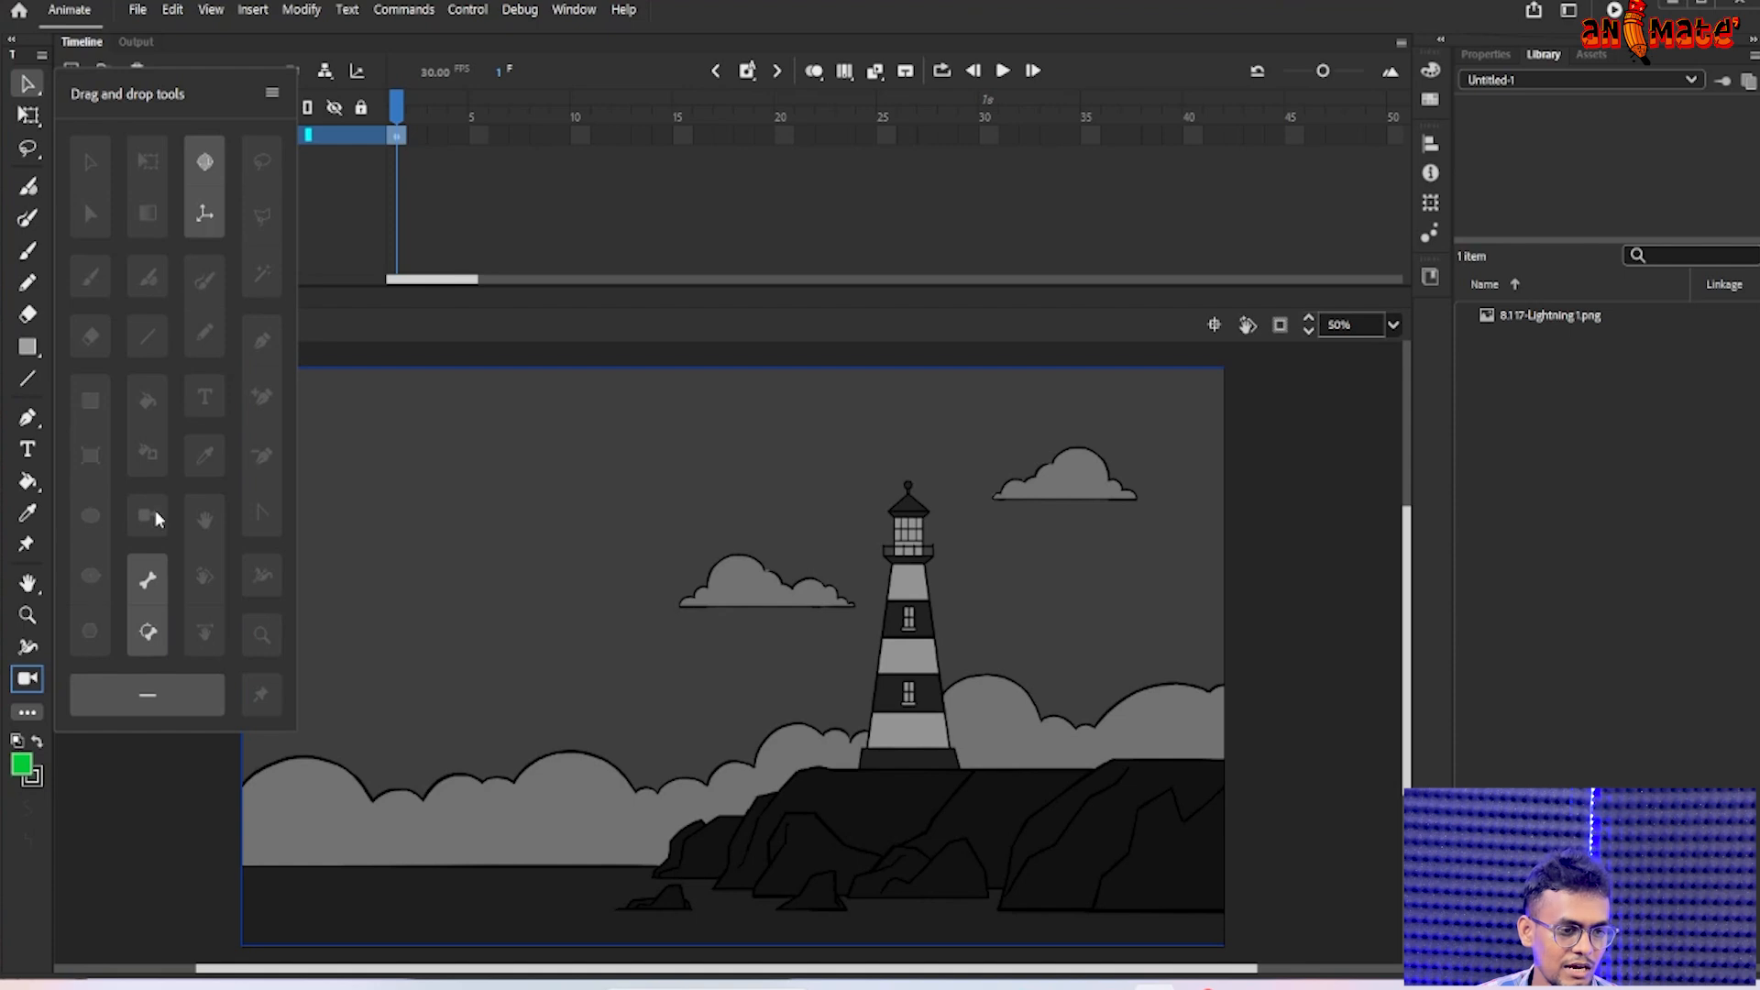
{"action": "left_click", "coordinate": [103, 779]}
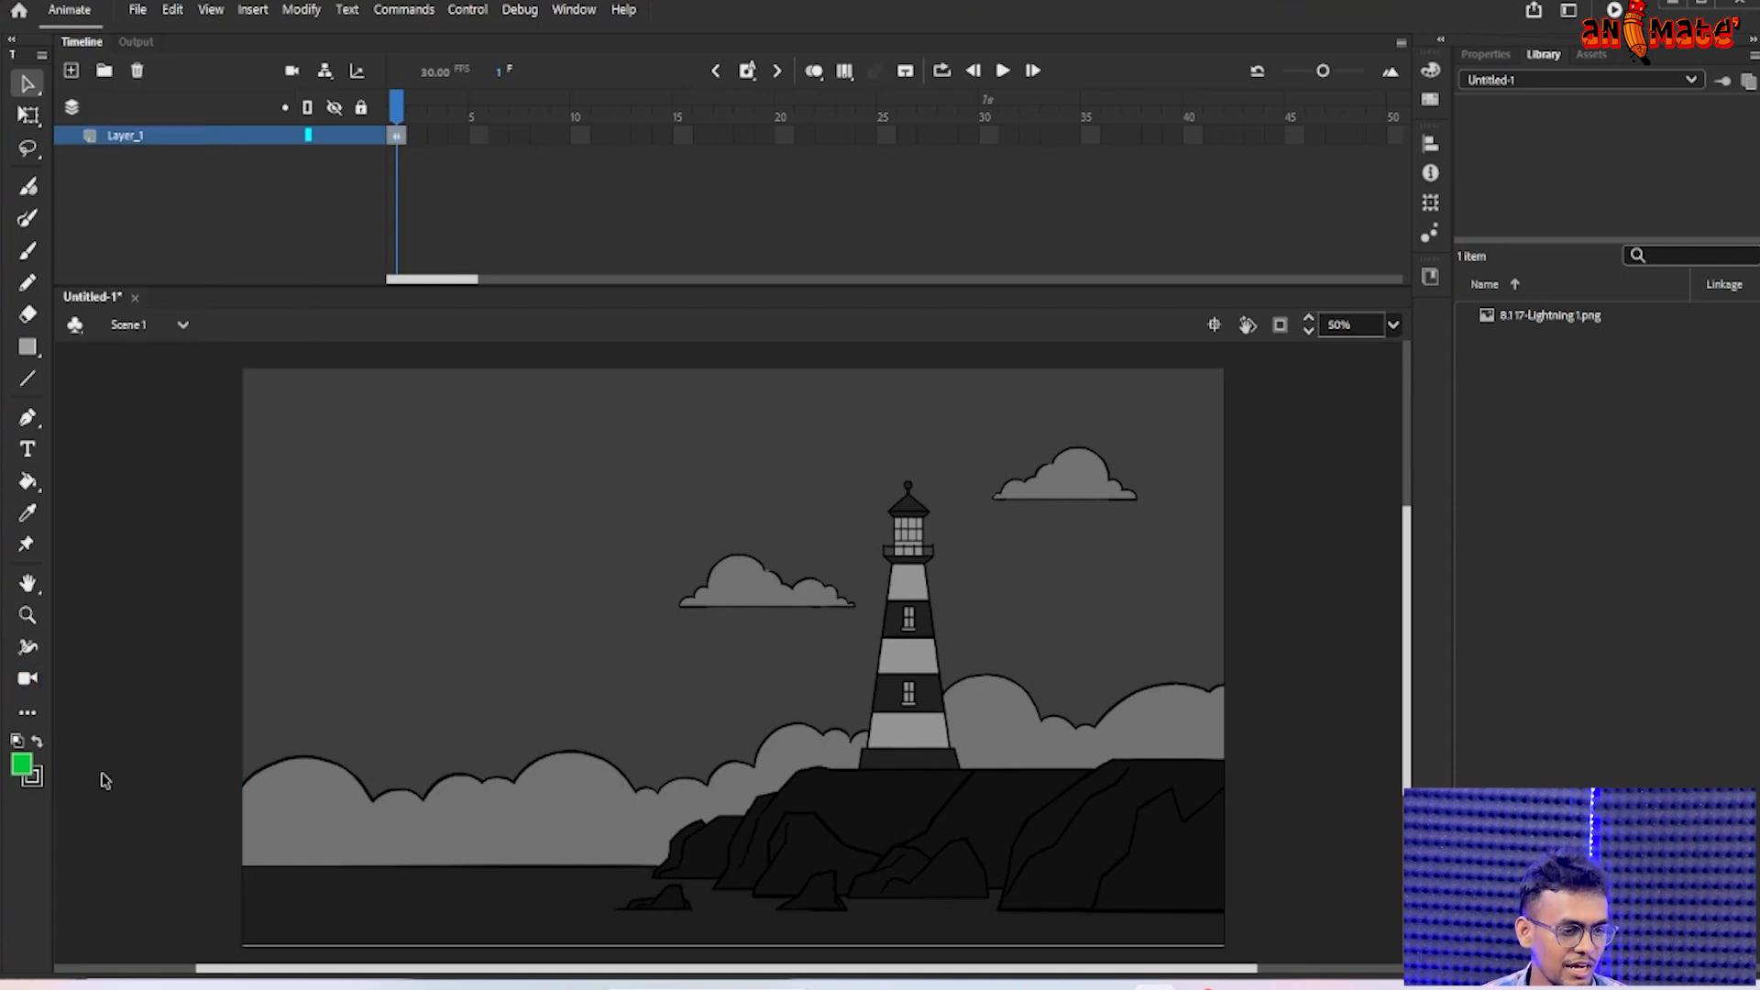
- Add a camera to the lighthouse scene, nudge its zoom to 101 and show the camera settings
{"action": "left_click", "coordinate": [27, 678]}
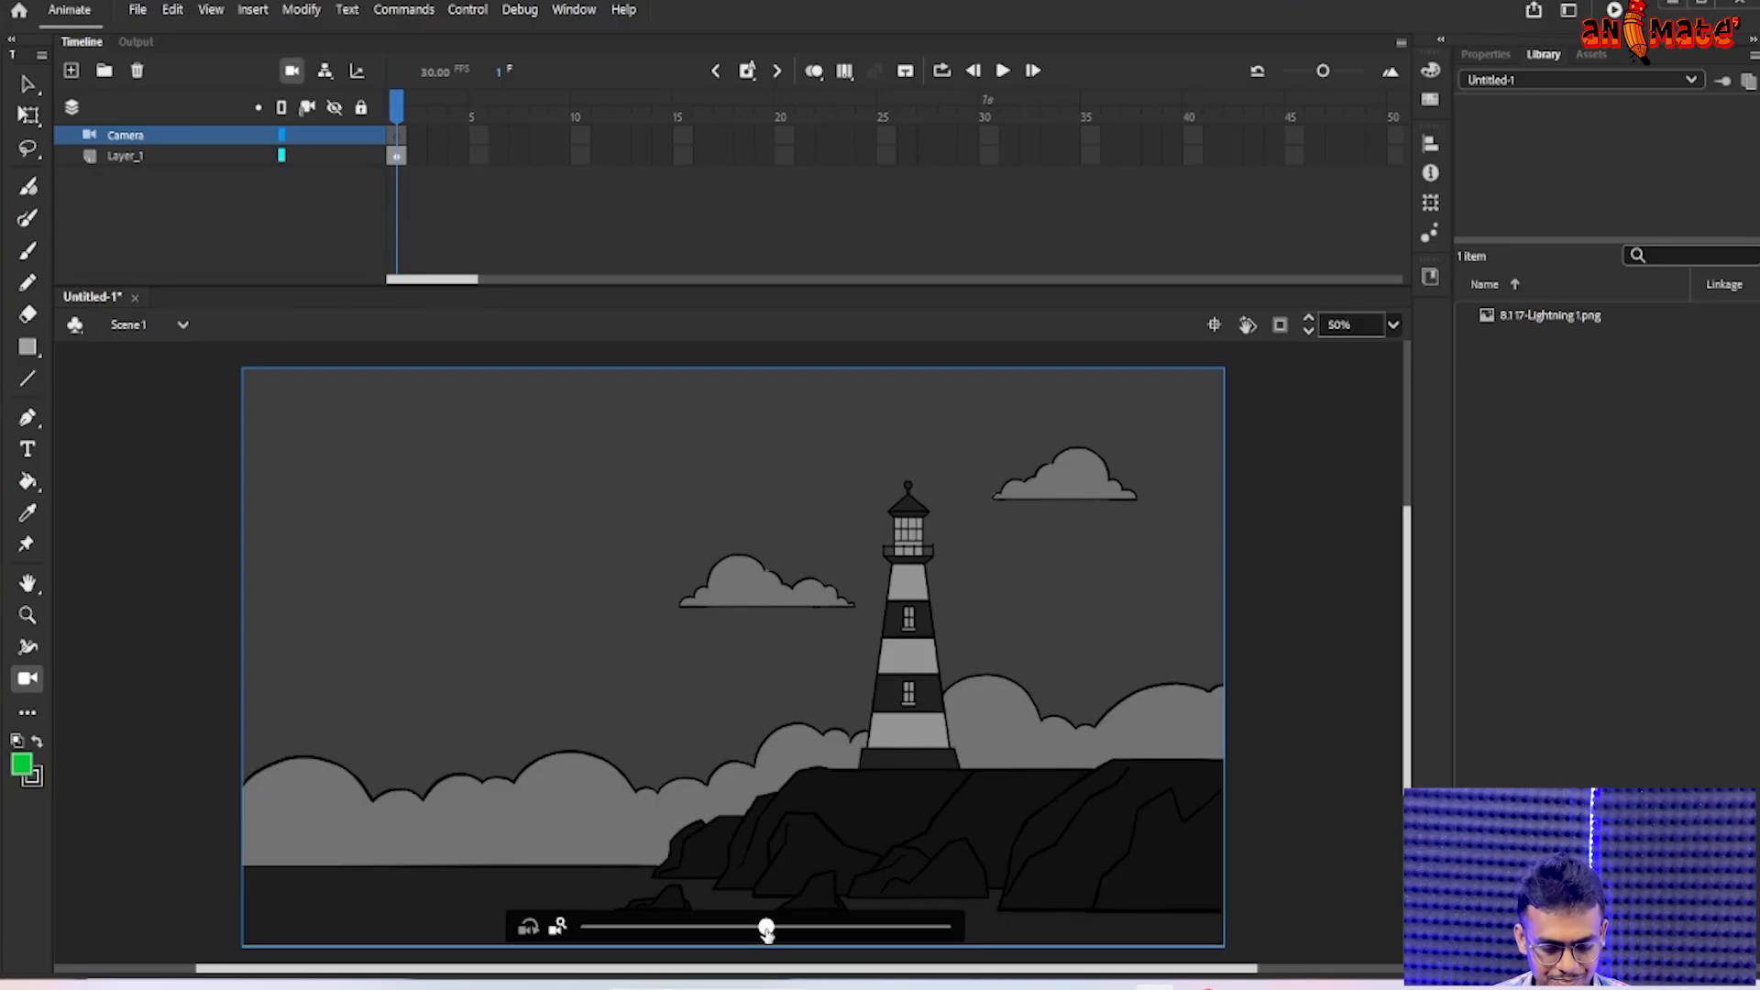
{"action": "mouse_move", "coordinate": [767, 929]}
{"action": "left_mouse_down"}
{"action": "mouse_move", "coordinate": [844, 928]}
{"action": "mouse_move", "coordinate": [769, 930]}
{"action": "left_mouse_up"}
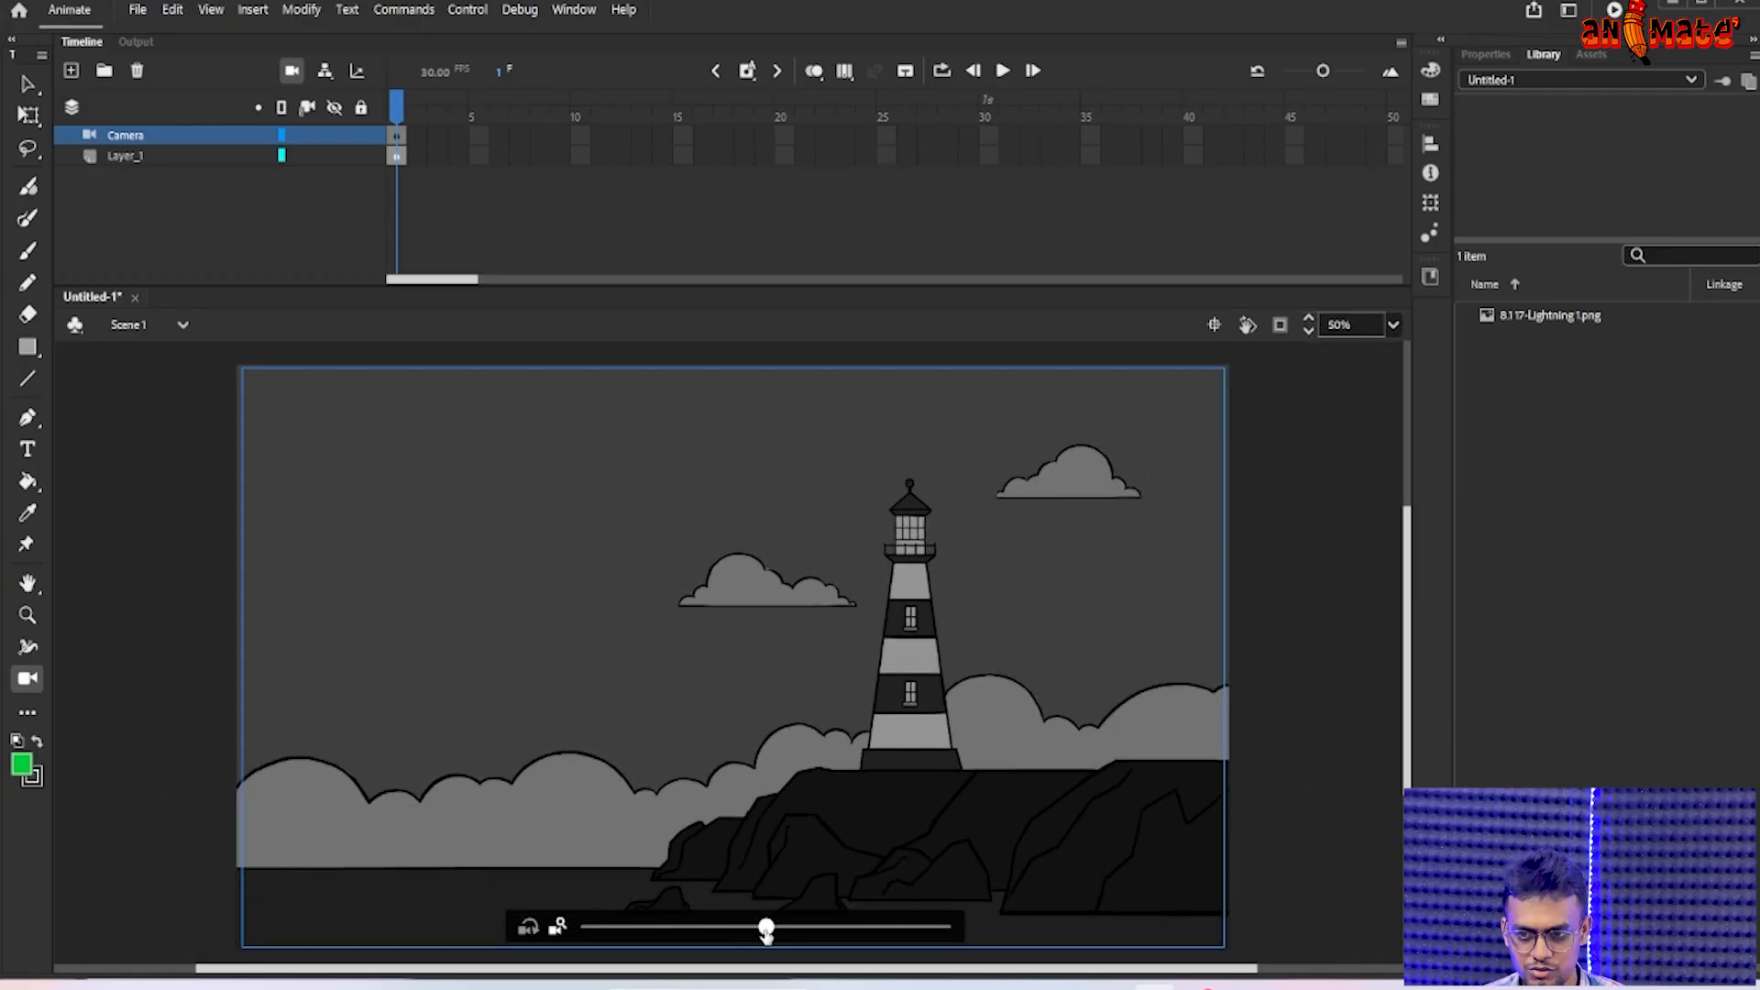
{"action": "left_click", "coordinate": [1485, 55]}
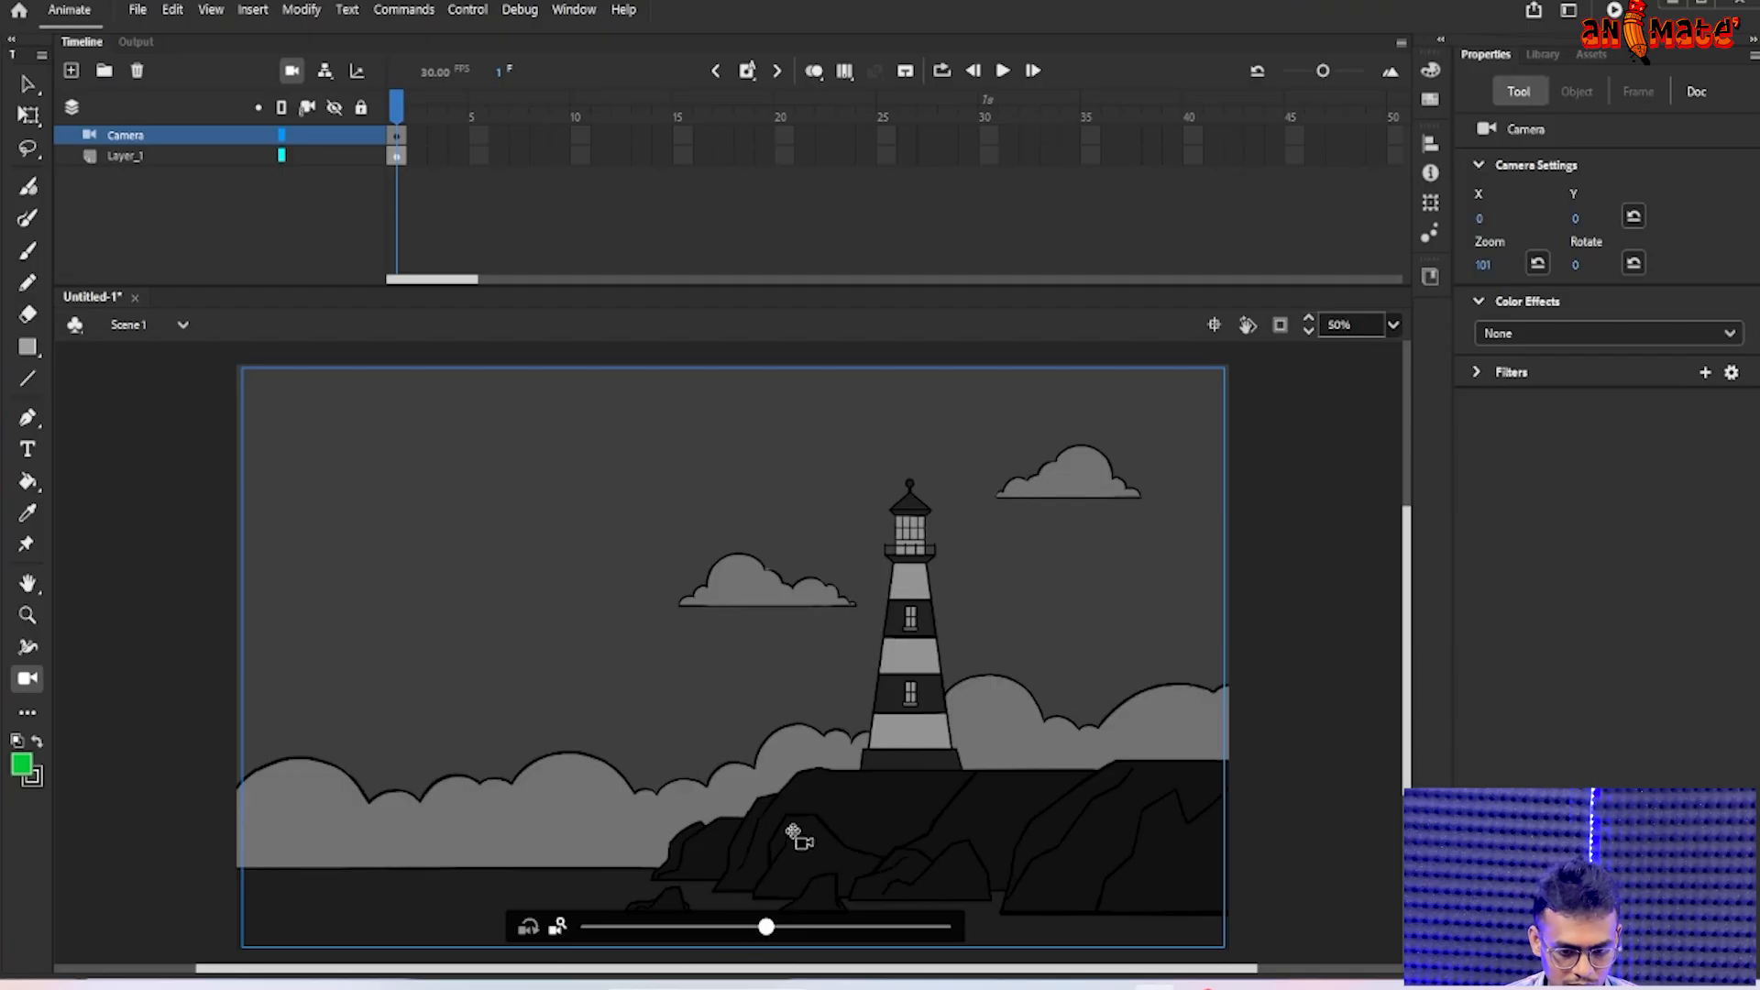
{"action": "left_click_drag", "start_coordinate": [775, 926], "coordinate": [761, 959]}
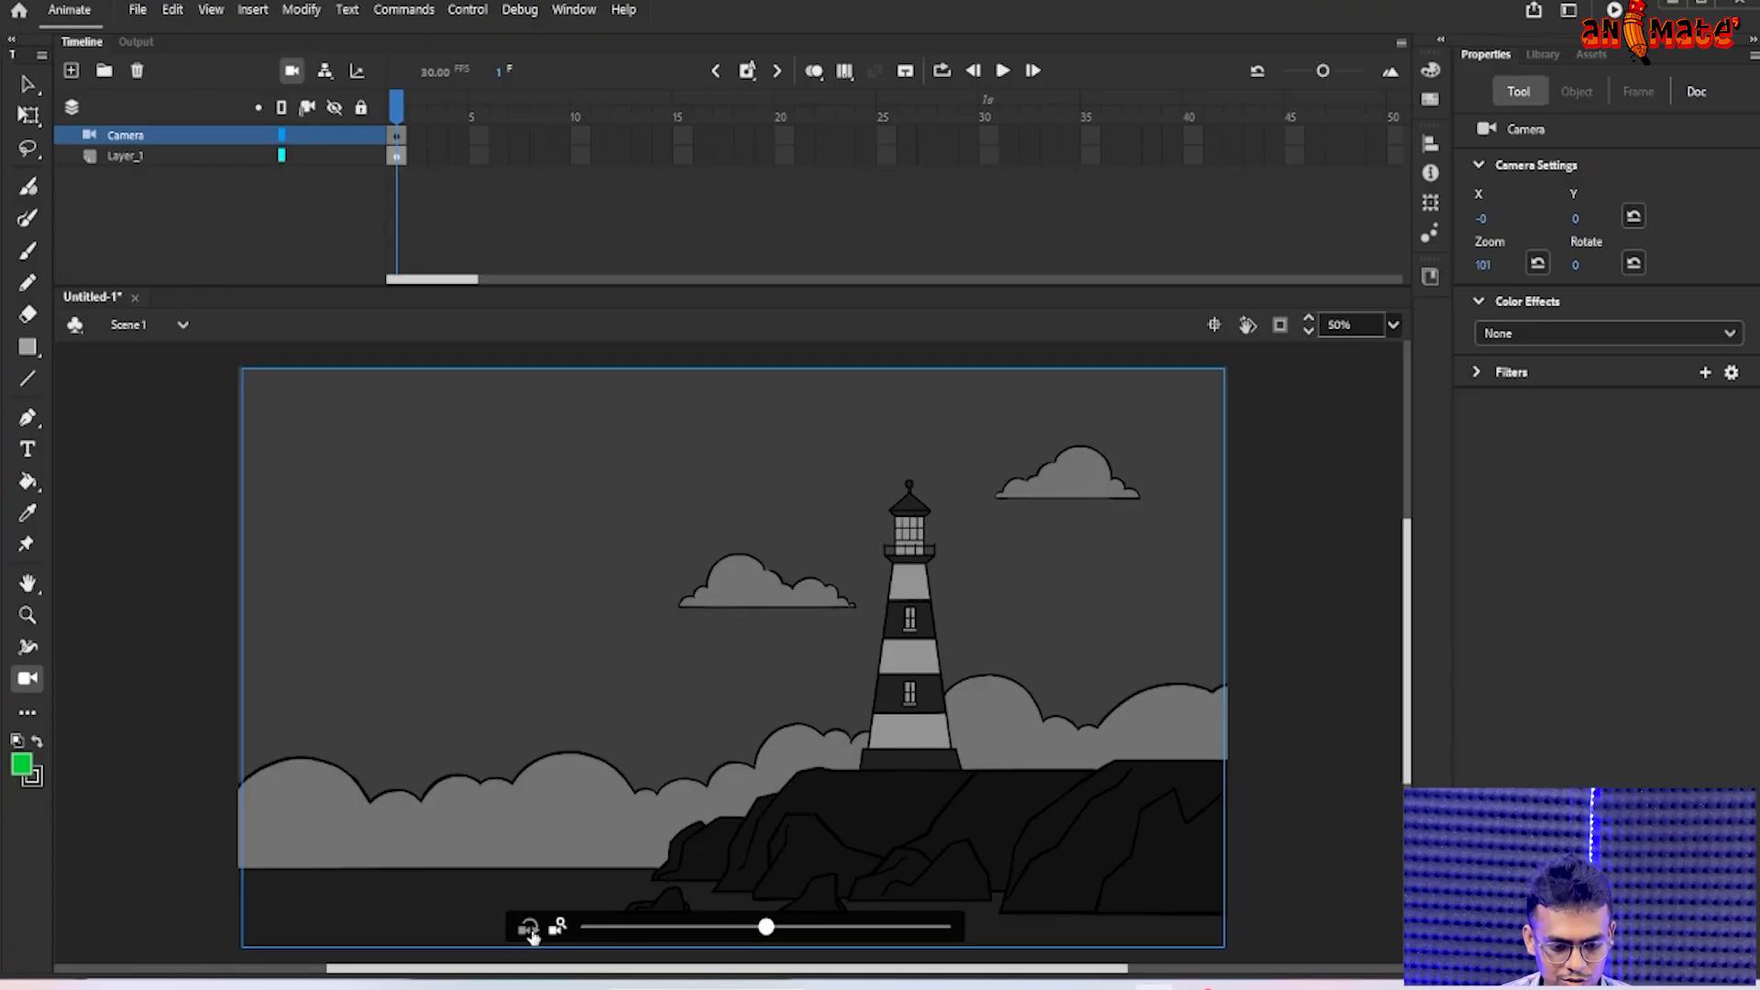
{"action": "left_click_drag", "start_coordinate": [985, 779], "coordinate": [844, 738]}
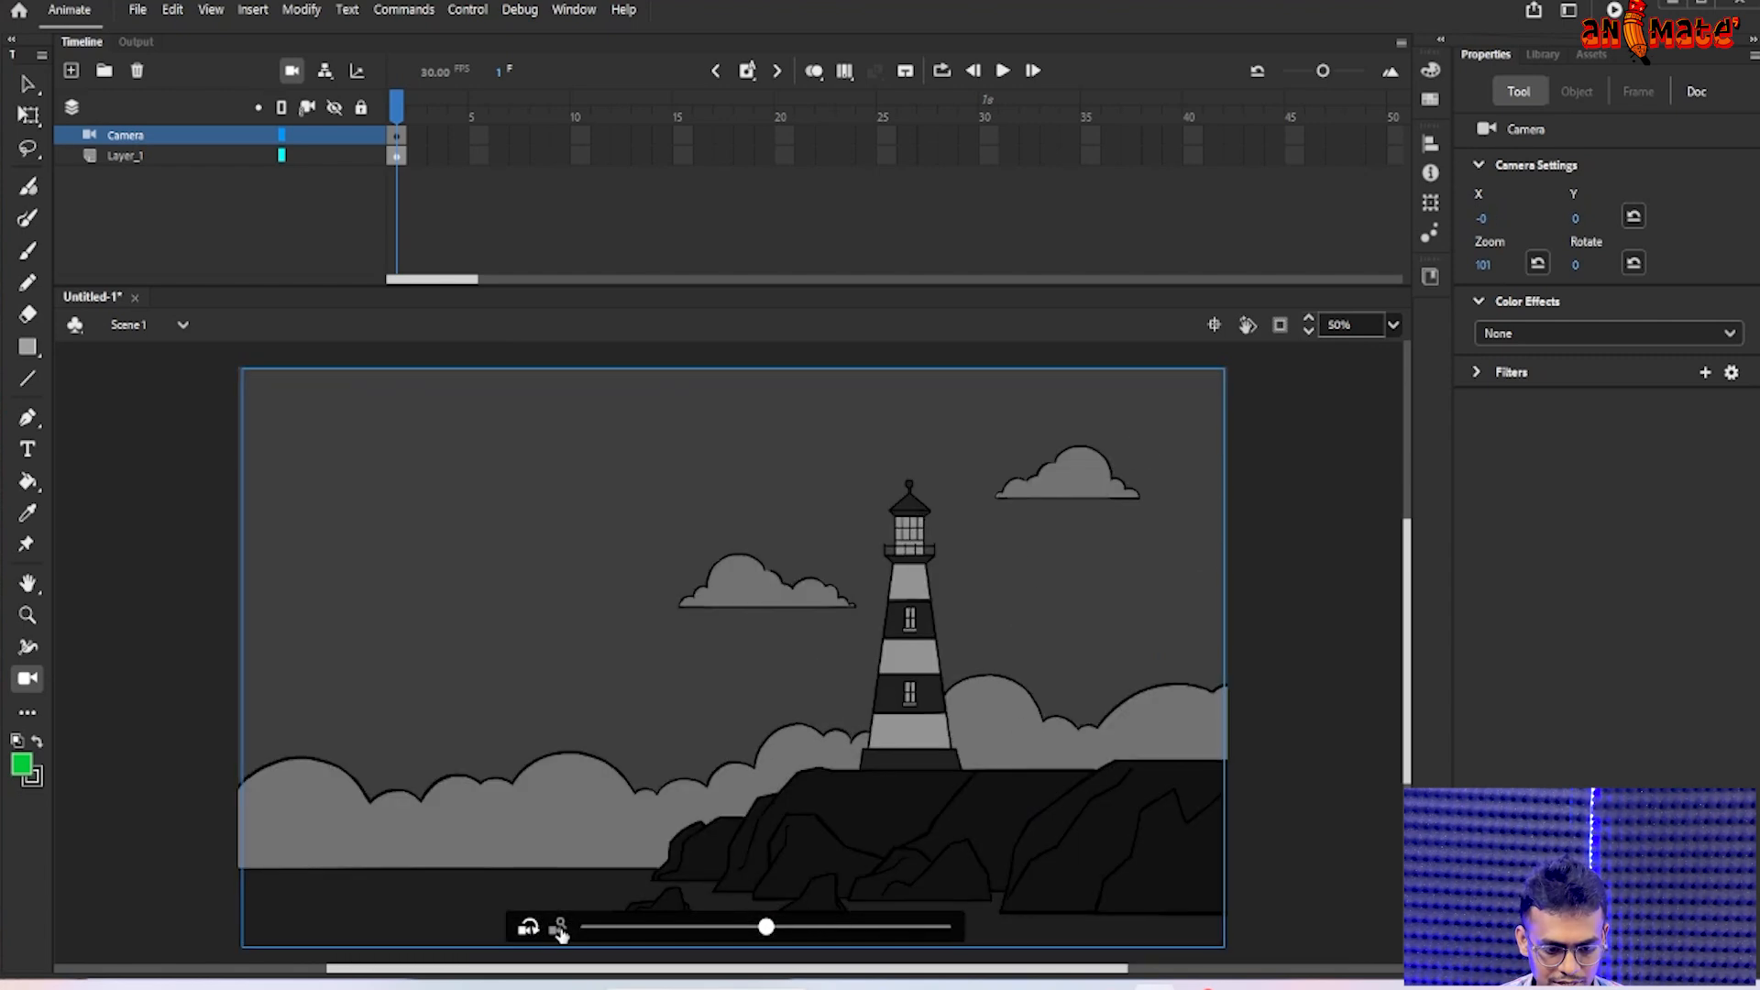
{"action": "left_click_drag", "start_coordinate": [786, 729], "coordinate": [833, 762]}
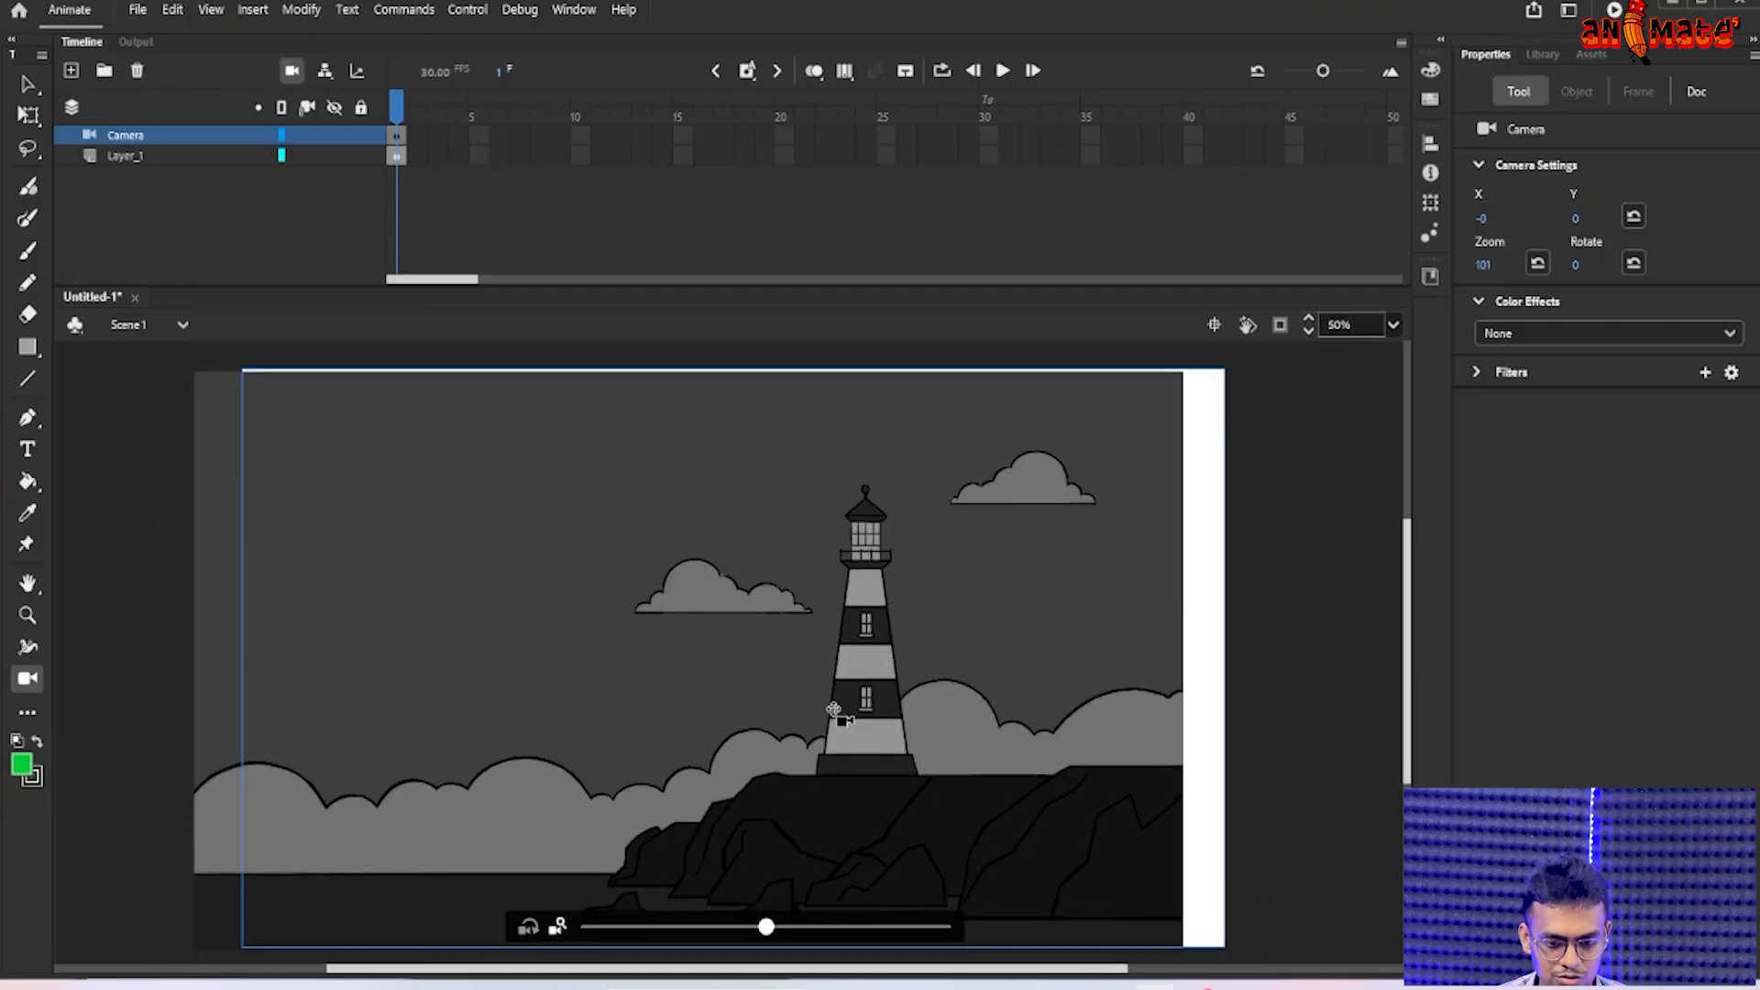
{"action": "left_click_drag", "start_coordinate": [766, 929], "coordinate": [646, 931]}
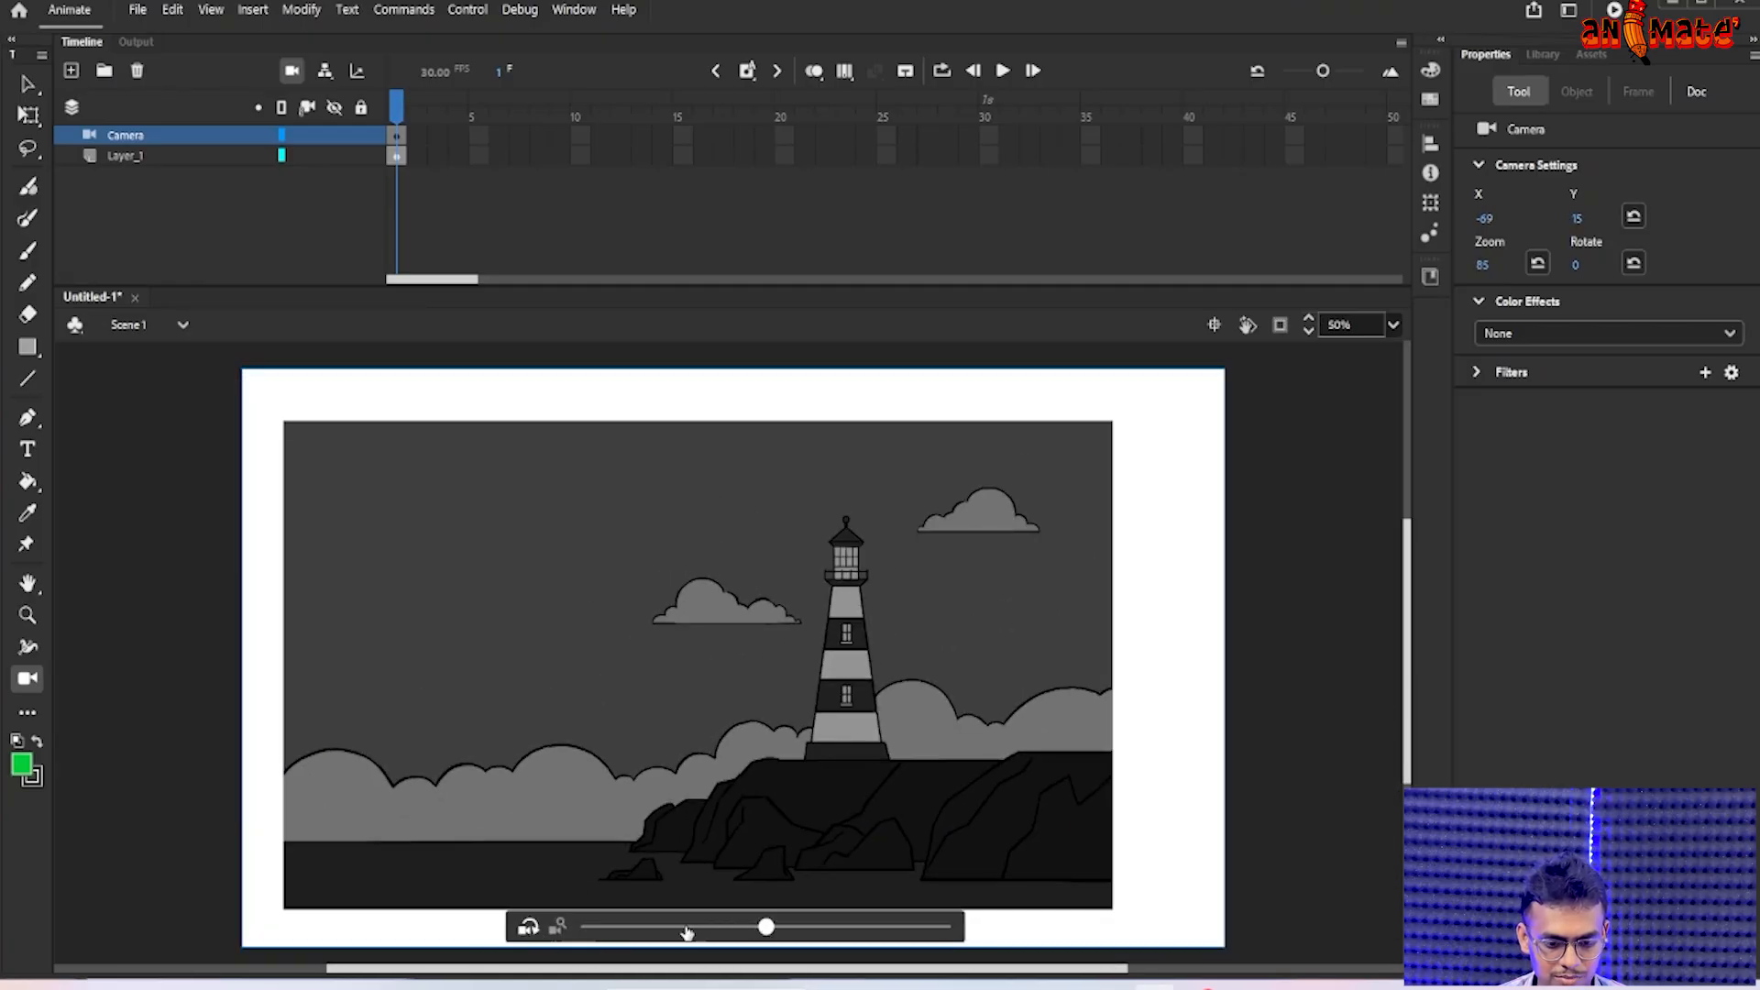
{"action": "left_click_drag", "start_coordinate": [766, 928], "coordinate": [805, 944]}
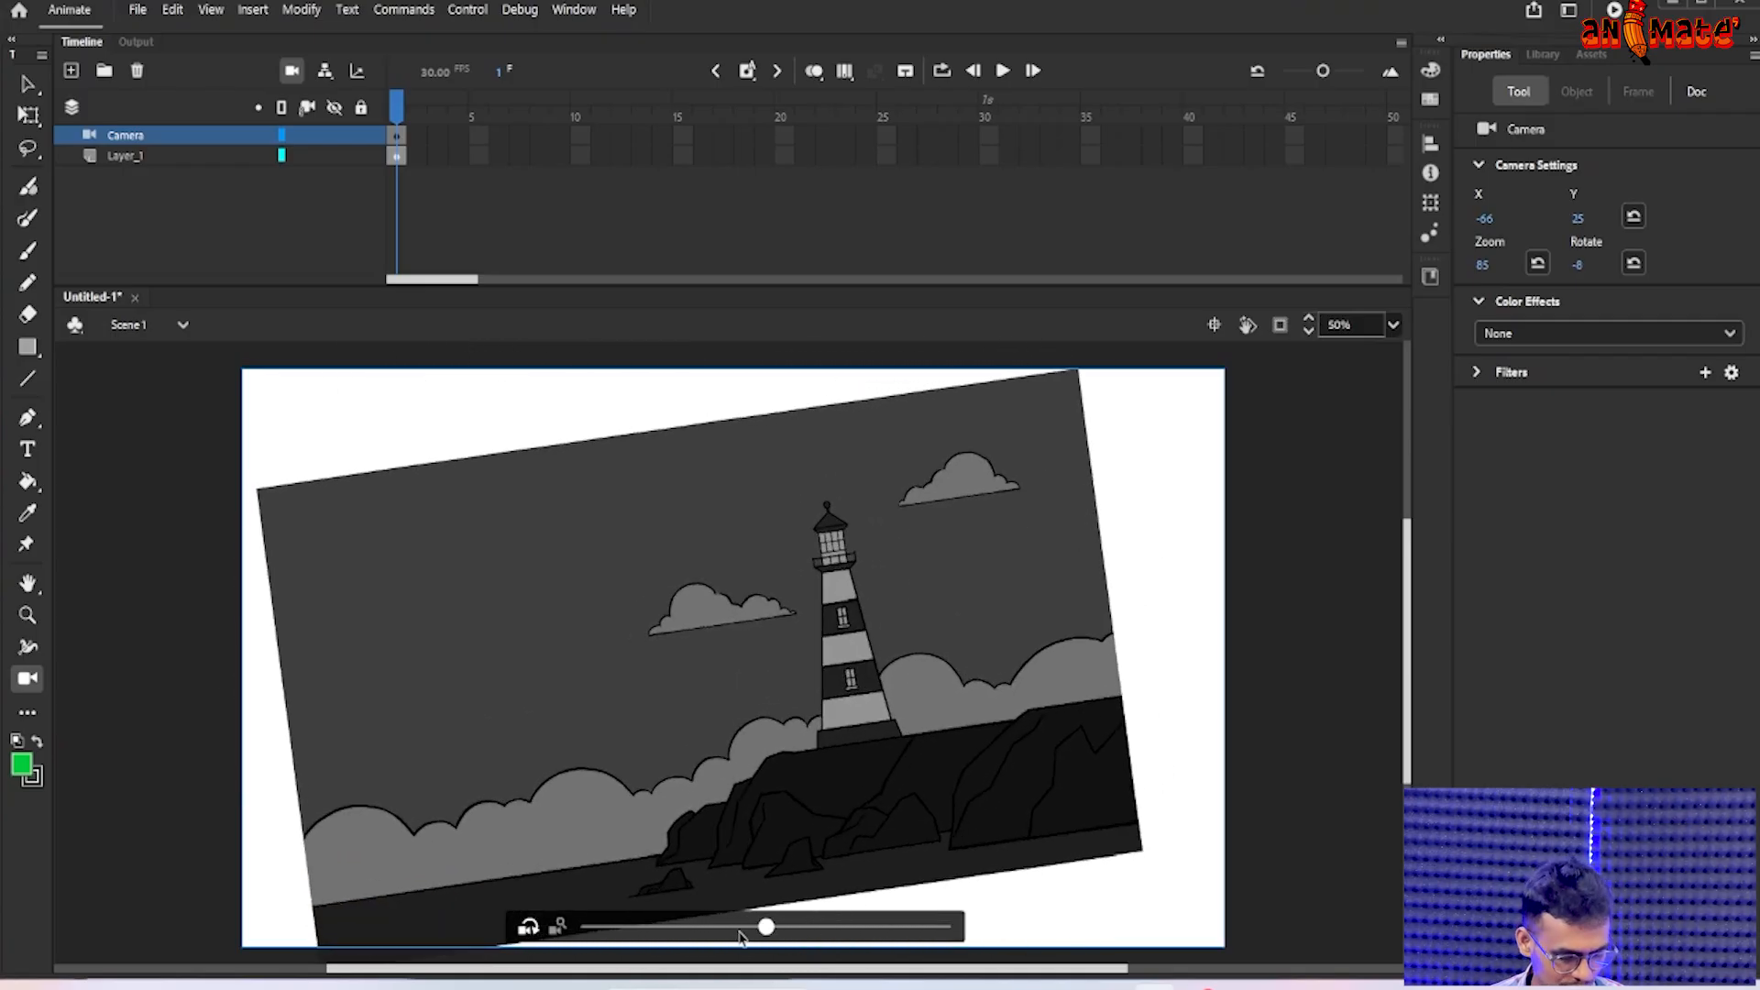
{"action": "key", "text": "ctrl+z"}
{"action": "key", "text": "ctrl+z"}
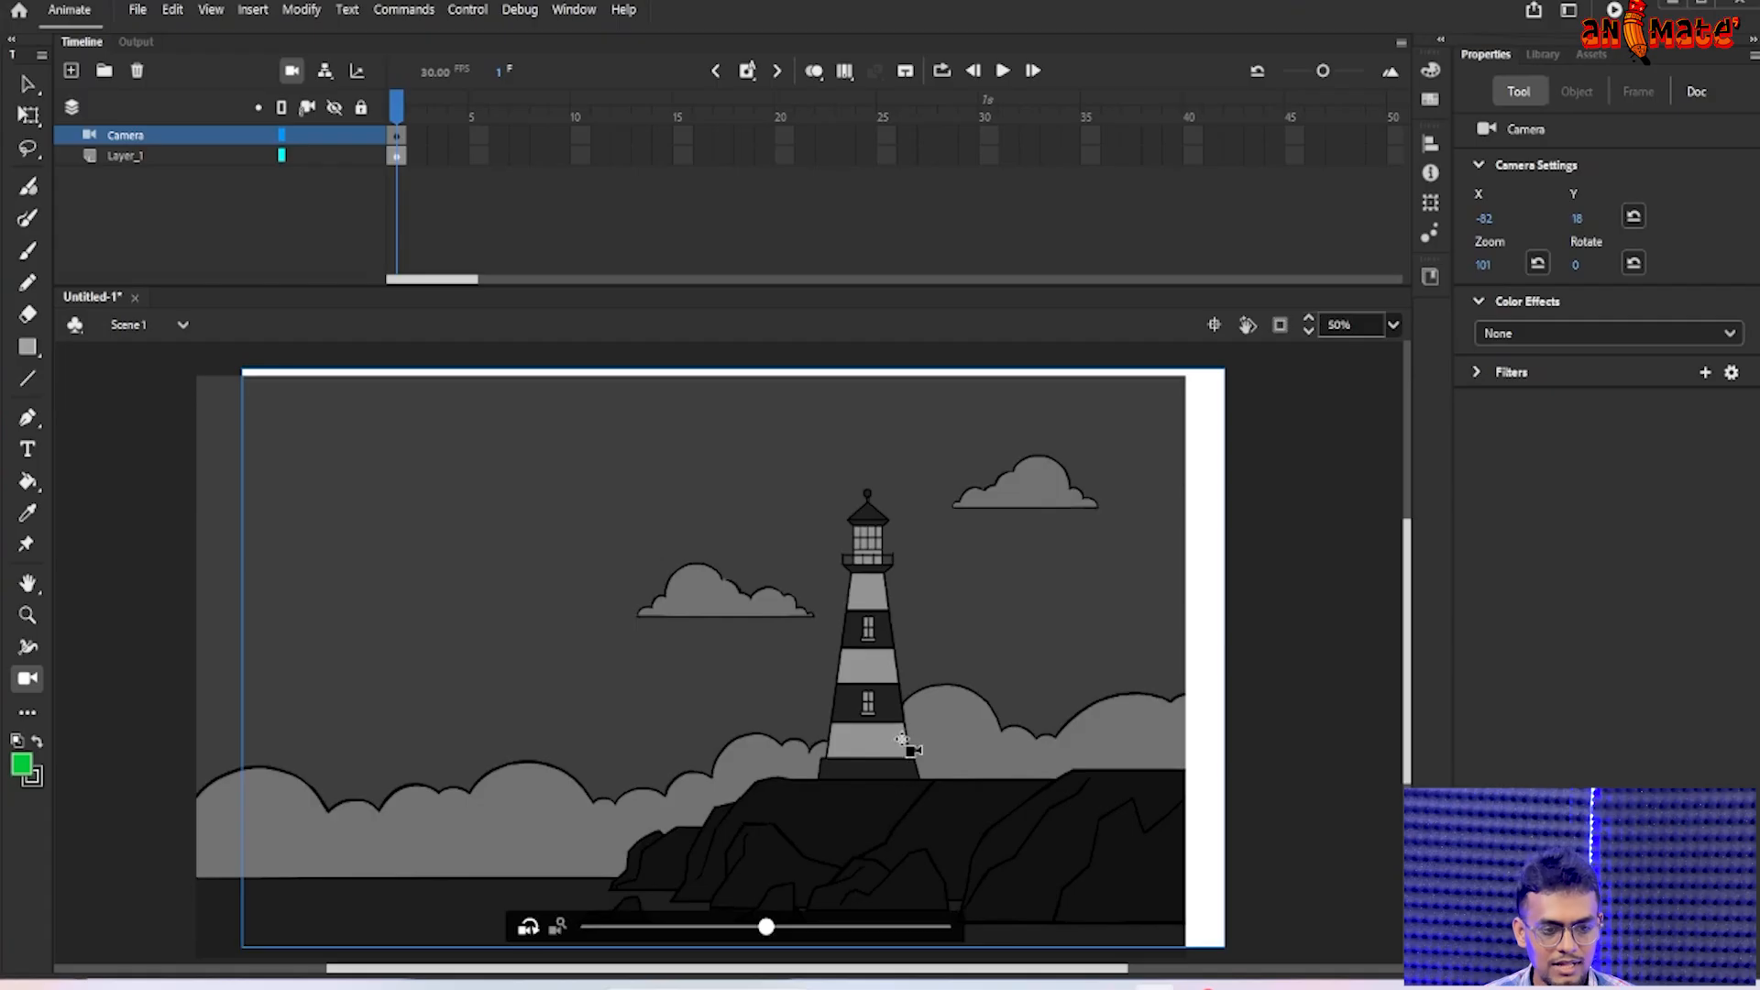
{"action": "key", "text": "ctrl+z"}
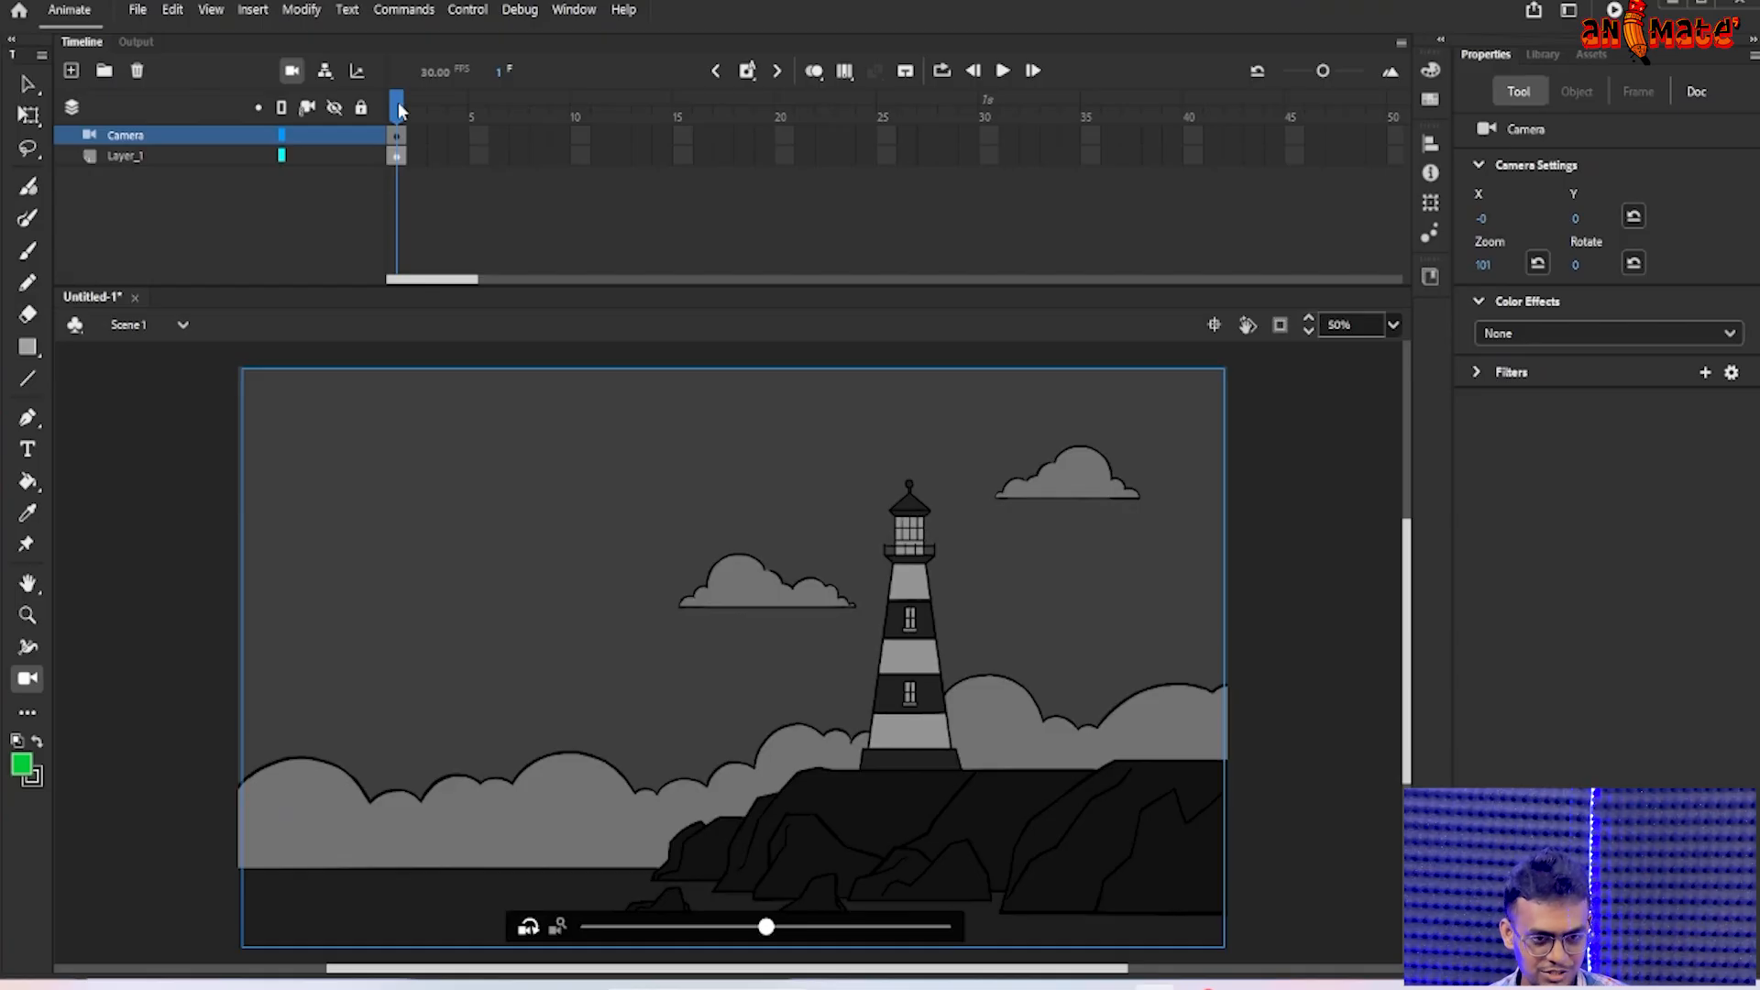
- Extend the Camera and Layer_1 frame spans to frame 60 and return the playhead to frame 1
{"action": "key", "text": "F5"}
{"action": "key", "text": "F5"}
{"action": "key", "text": "F5"}
{"action": "key", "text": "F5"}
{"action": "key", "text": "F5"}
{"action": "key", "text": "F5"}
{"action": "key", "text": "F5"}
{"action": "key", "text": "F5"}
{"action": "key", "text": "F5"}
{"action": "key", "text": "F5"}
{"action": "key", "text": "F5"}
{"action": "key", "text": "F5"}
{"action": "key", "text": "F5"}
{"action": "key", "text": "F5"}
{"action": "key", "text": "F5"}
{"action": "key", "text": "F5"}
{"action": "key", "text": "F5"}
{"action": "key", "text": "F5"}
{"action": "key", "text": "F5"}
{"action": "key", "text": "F5"}
{"action": "key", "text": "F5"}
{"action": "key", "text": "F5"}
{"action": "key", "text": "F5"}
{"action": "key", "text": "F5"}
{"action": "key", "text": "F5"}
{"action": "key", "text": "F5"}
{"action": "key", "text": "F5"}
{"action": "key", "text": "F5"}
{"action": "key", "text": "F5"}
{"action": "key", "text": "F5"}
{"action": "key", "text": "F5"}
{"action": "key", "text": "F5"}
{"action": "key", "text": "F5"}
{"action": "key", "text": "F5"}
{"action": "key", "text": "F5"}
{"action": "key", "text": "F5"}
{"action": "key", "text": "F5"}
{"action": "key", "text": "F5"}
{"action": "key", "text": "F5"}
{"action": "key", "text": "F5"}
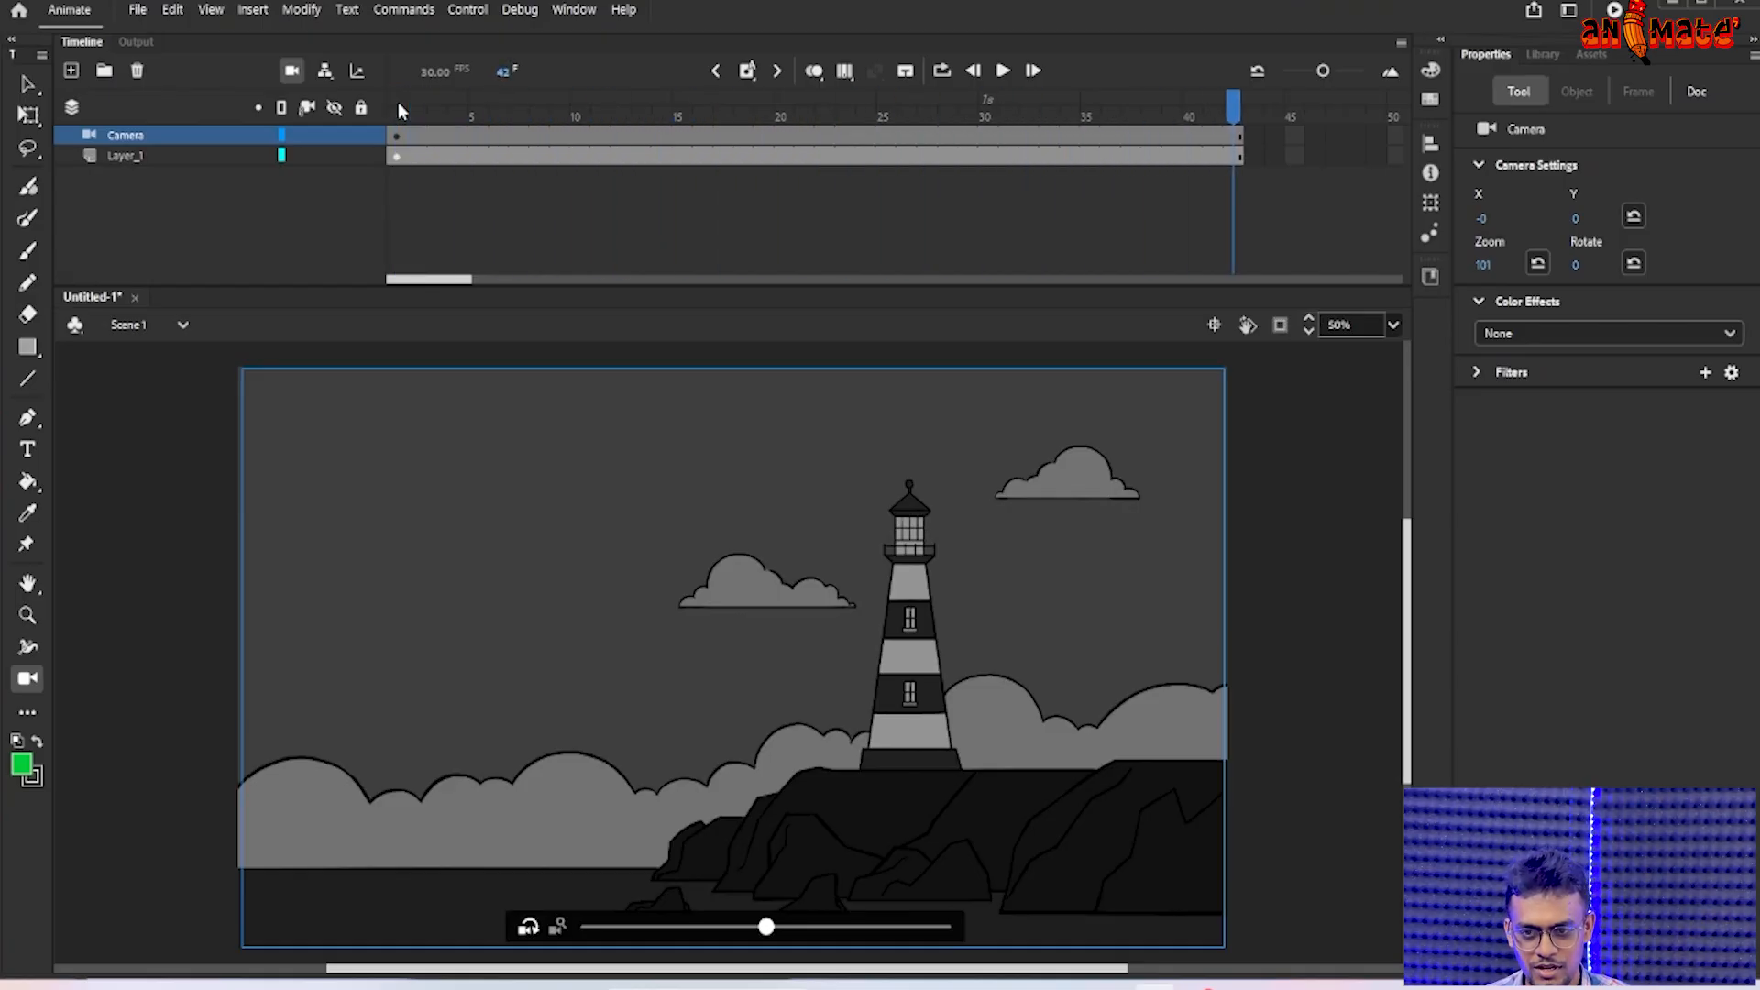
{"action": "key", "text": "F5"}
{"action": "key", "text": "F5"}
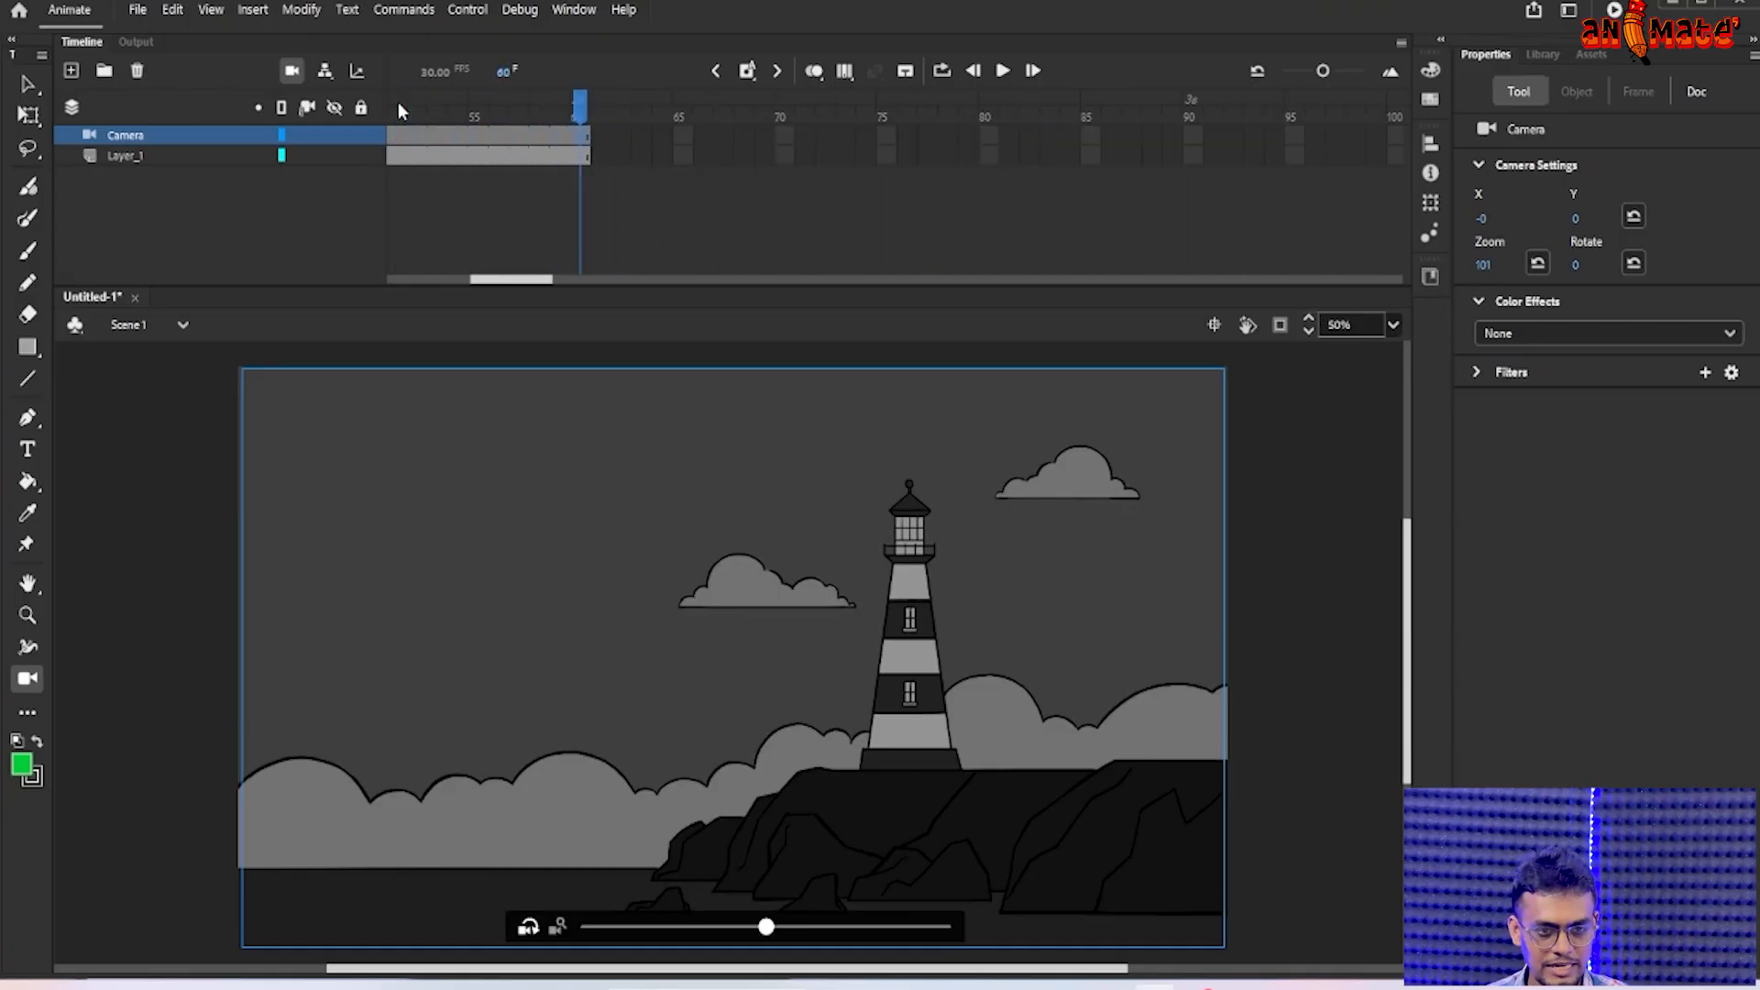
{"action": "left_click_drag", "start_coordinate": [582, 111], "coordinate": [114, 153]}
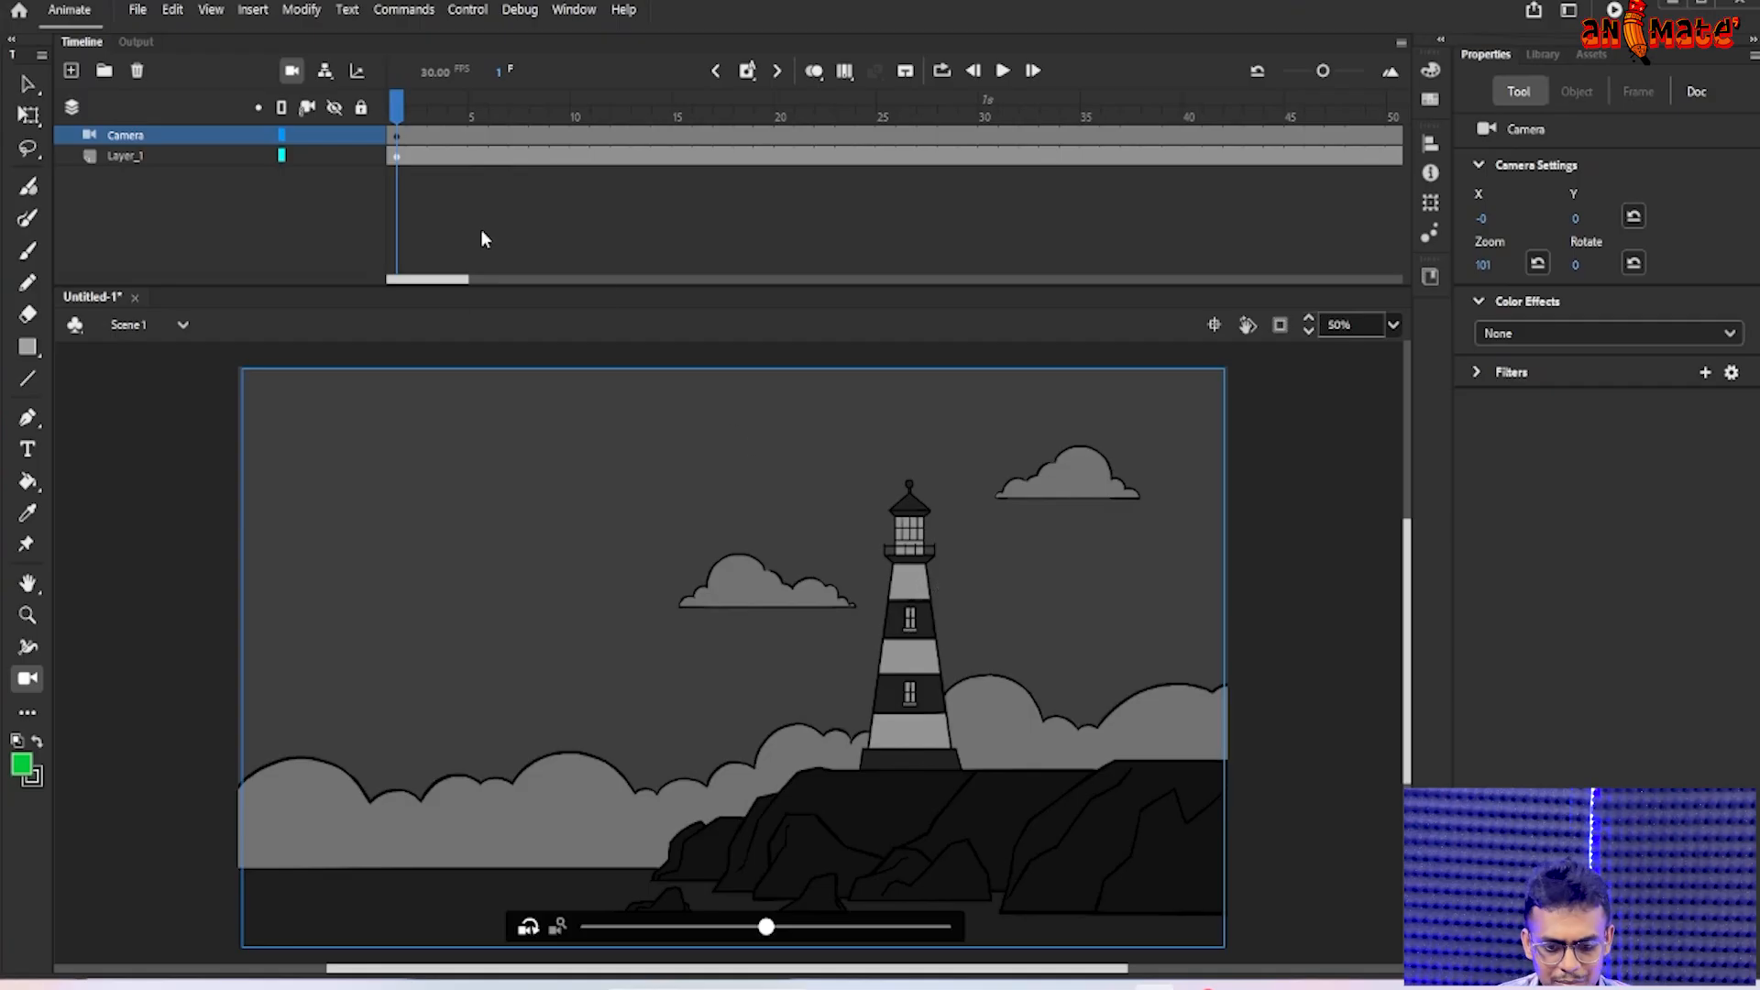
{"action": "left_click", "coordinate": [415, 110]}
{"action": "left_click_drag", "start_coordinate": [415, 110], "coordinate": [389, 110]}
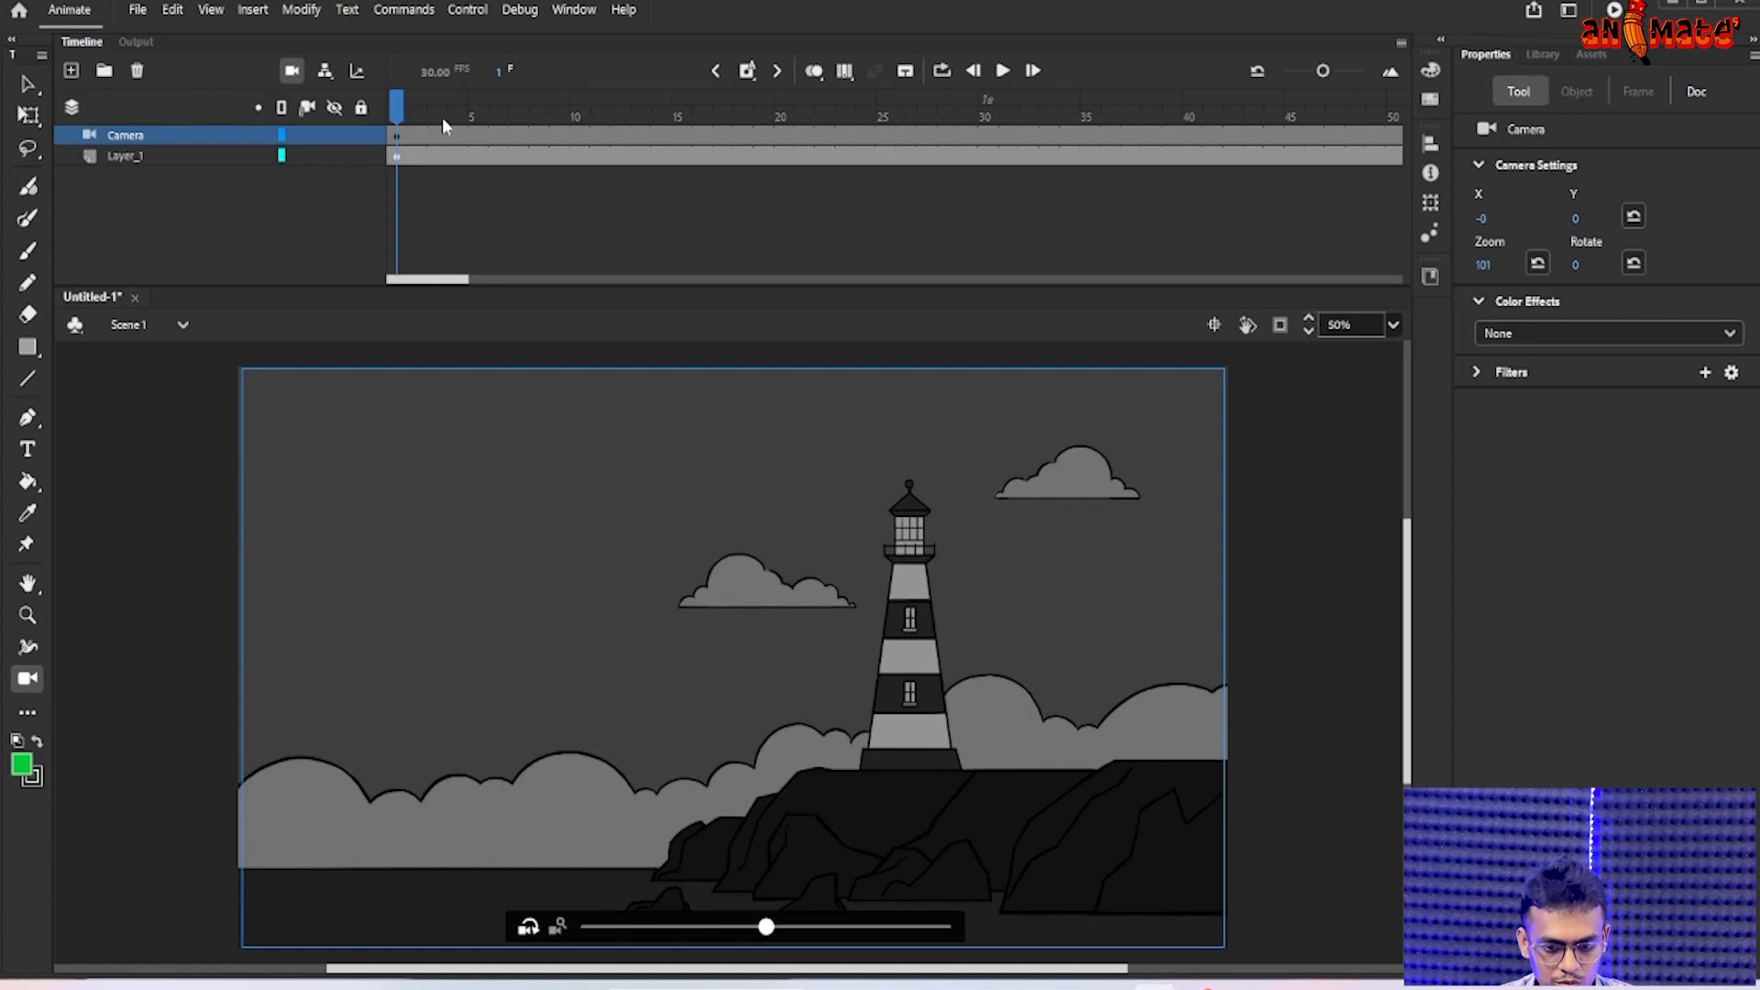
- Zoom the camera on frame 1 in to 625 and frame the lighthouse's lantern room in the middle of the shot
{"action": "left_click_drag", "start_coordinate": [766, 926], "coordinate": [925, 933]}
{"action": "key", "text": "ctrl+z"}
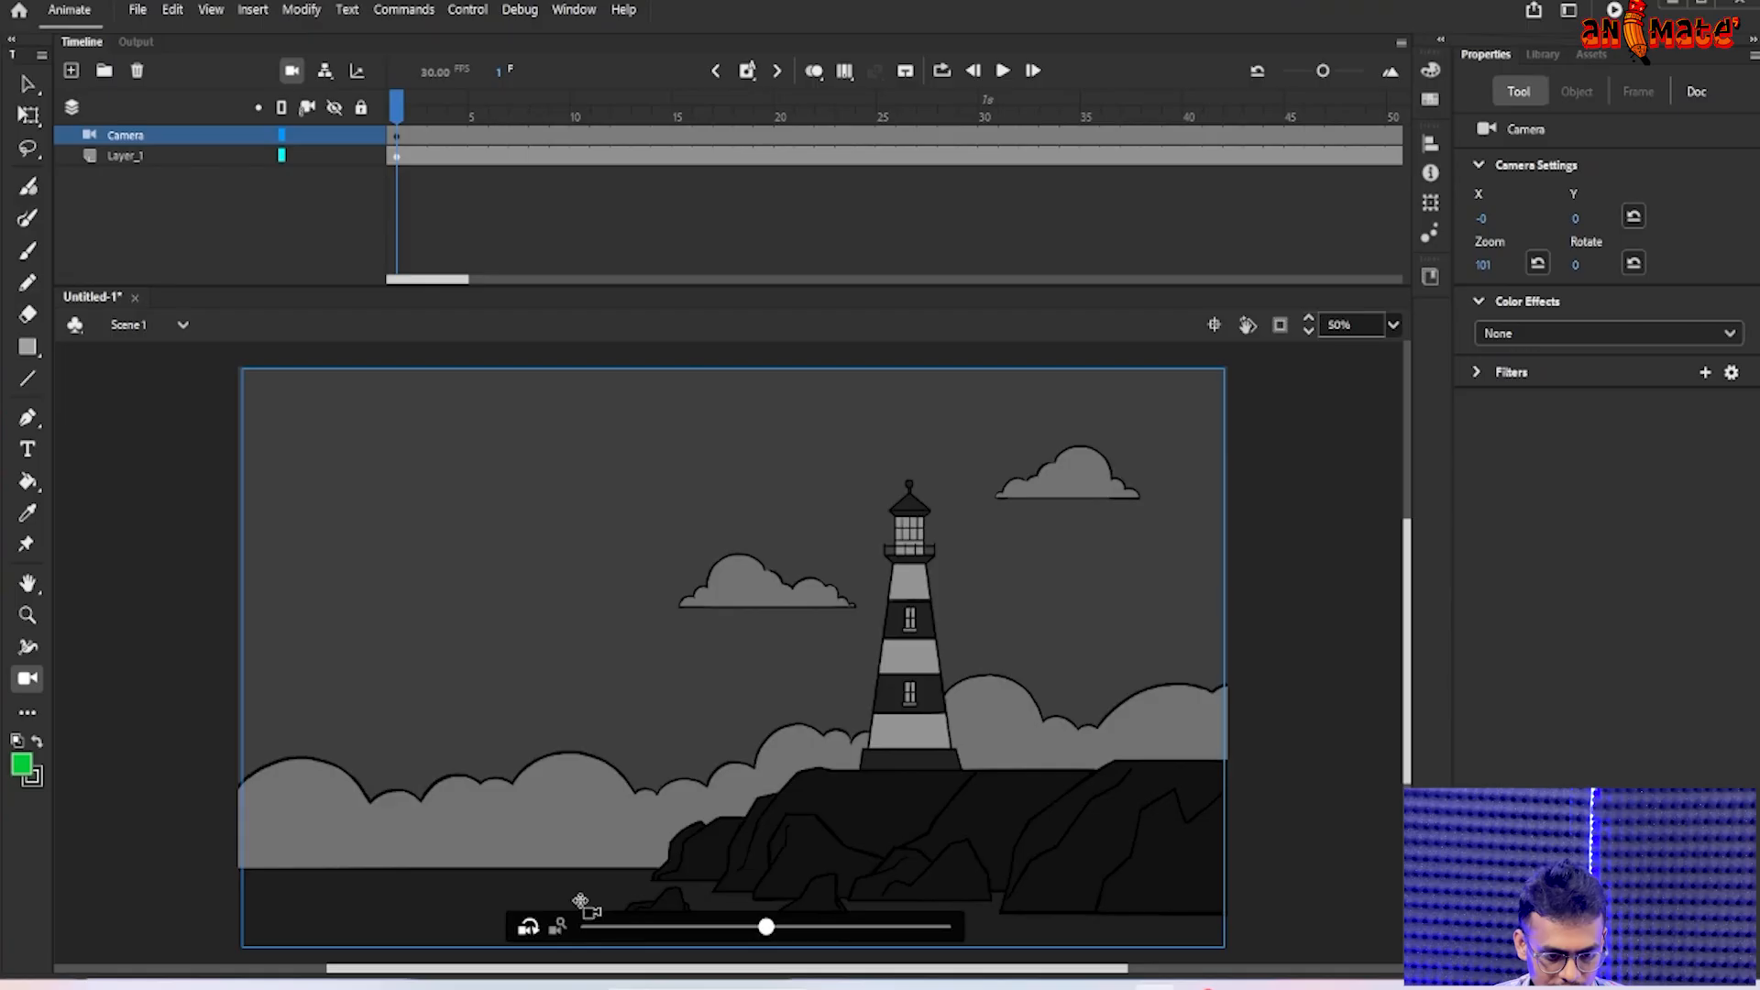
{"action": "left_click", "coordinate": [557, 928]}
{"action": "left_click_drag", "start_coordinate": [766, 927], "coordinate": [1116, 733]}
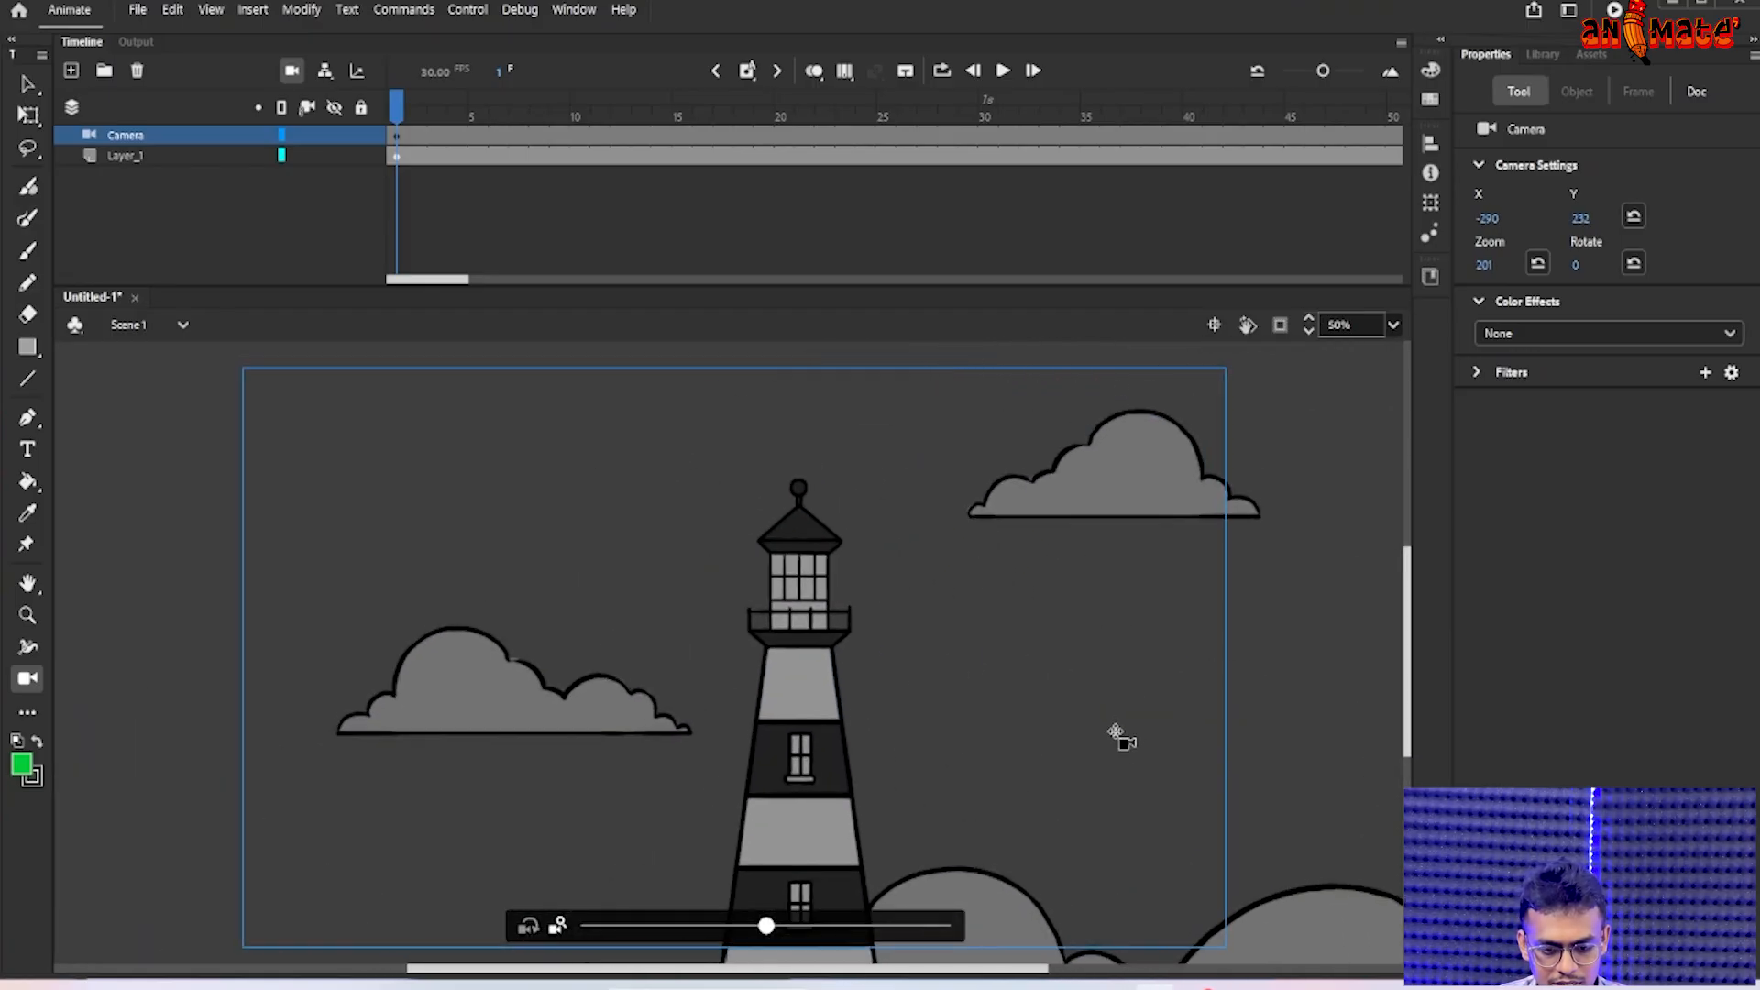
{"action": "left_click_drag", "start_coordinate": [766, 926], "coordinate": [1051, 740]}
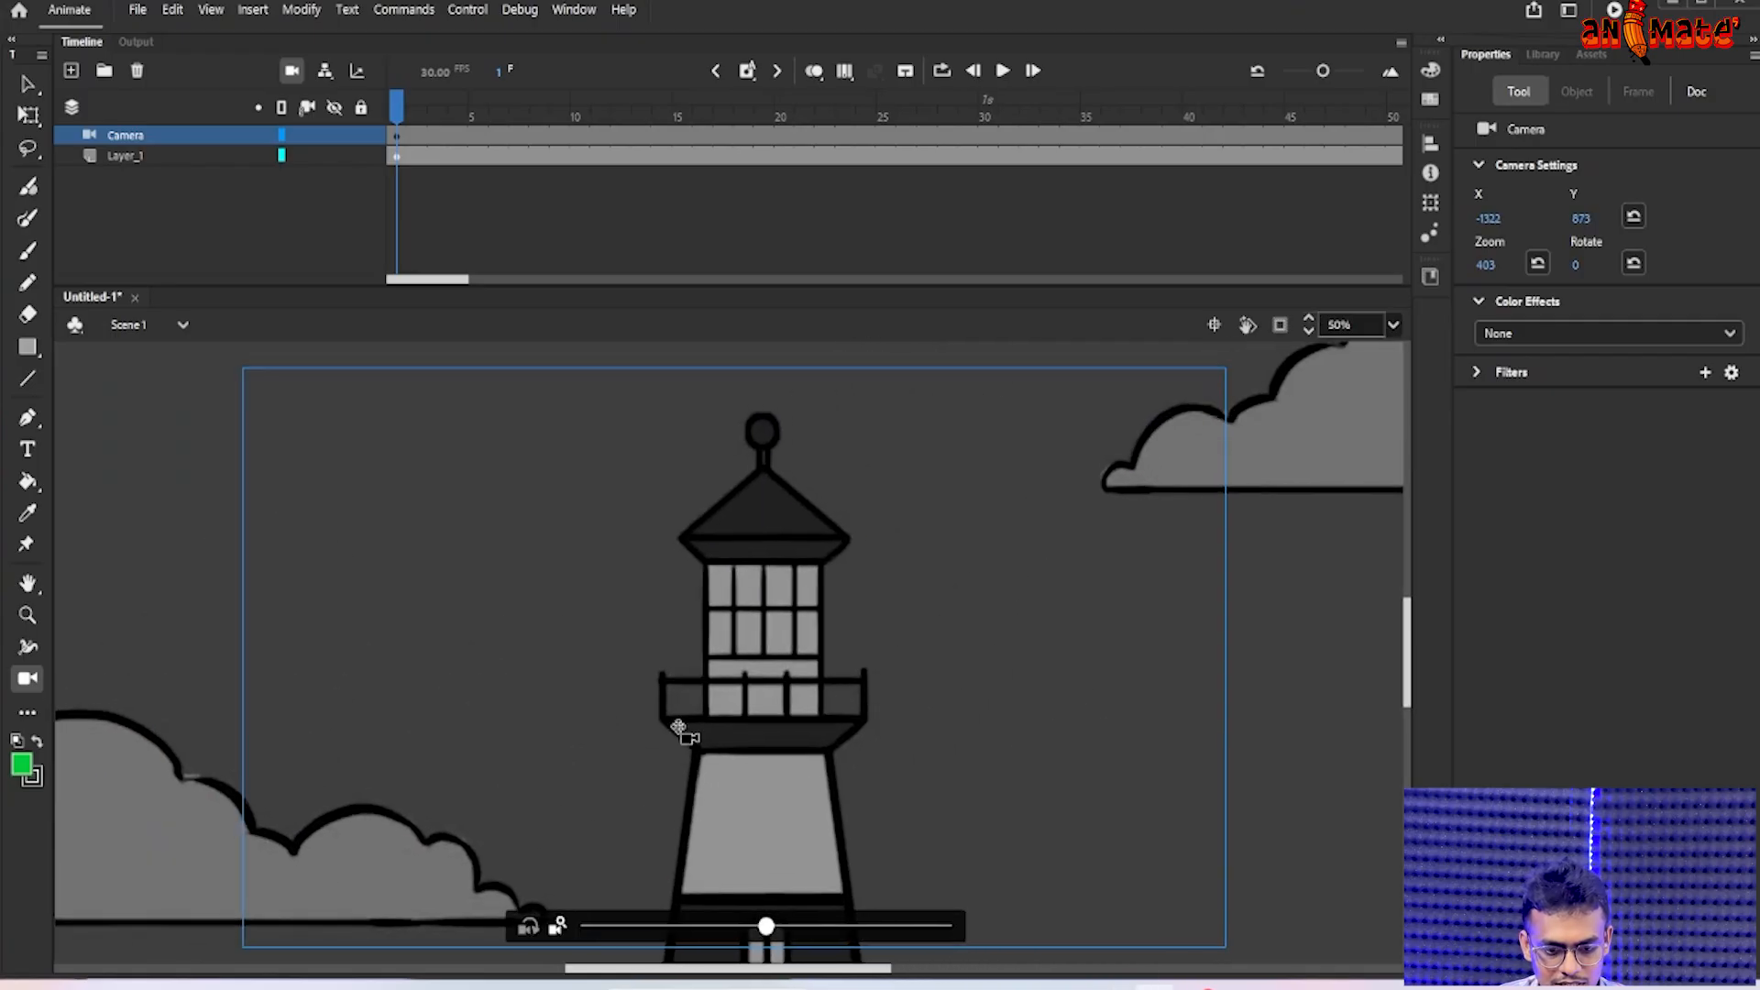
{"action": "left_click_drag", "start_coordinate": [766, 927], "coordinate": [885, 929]}
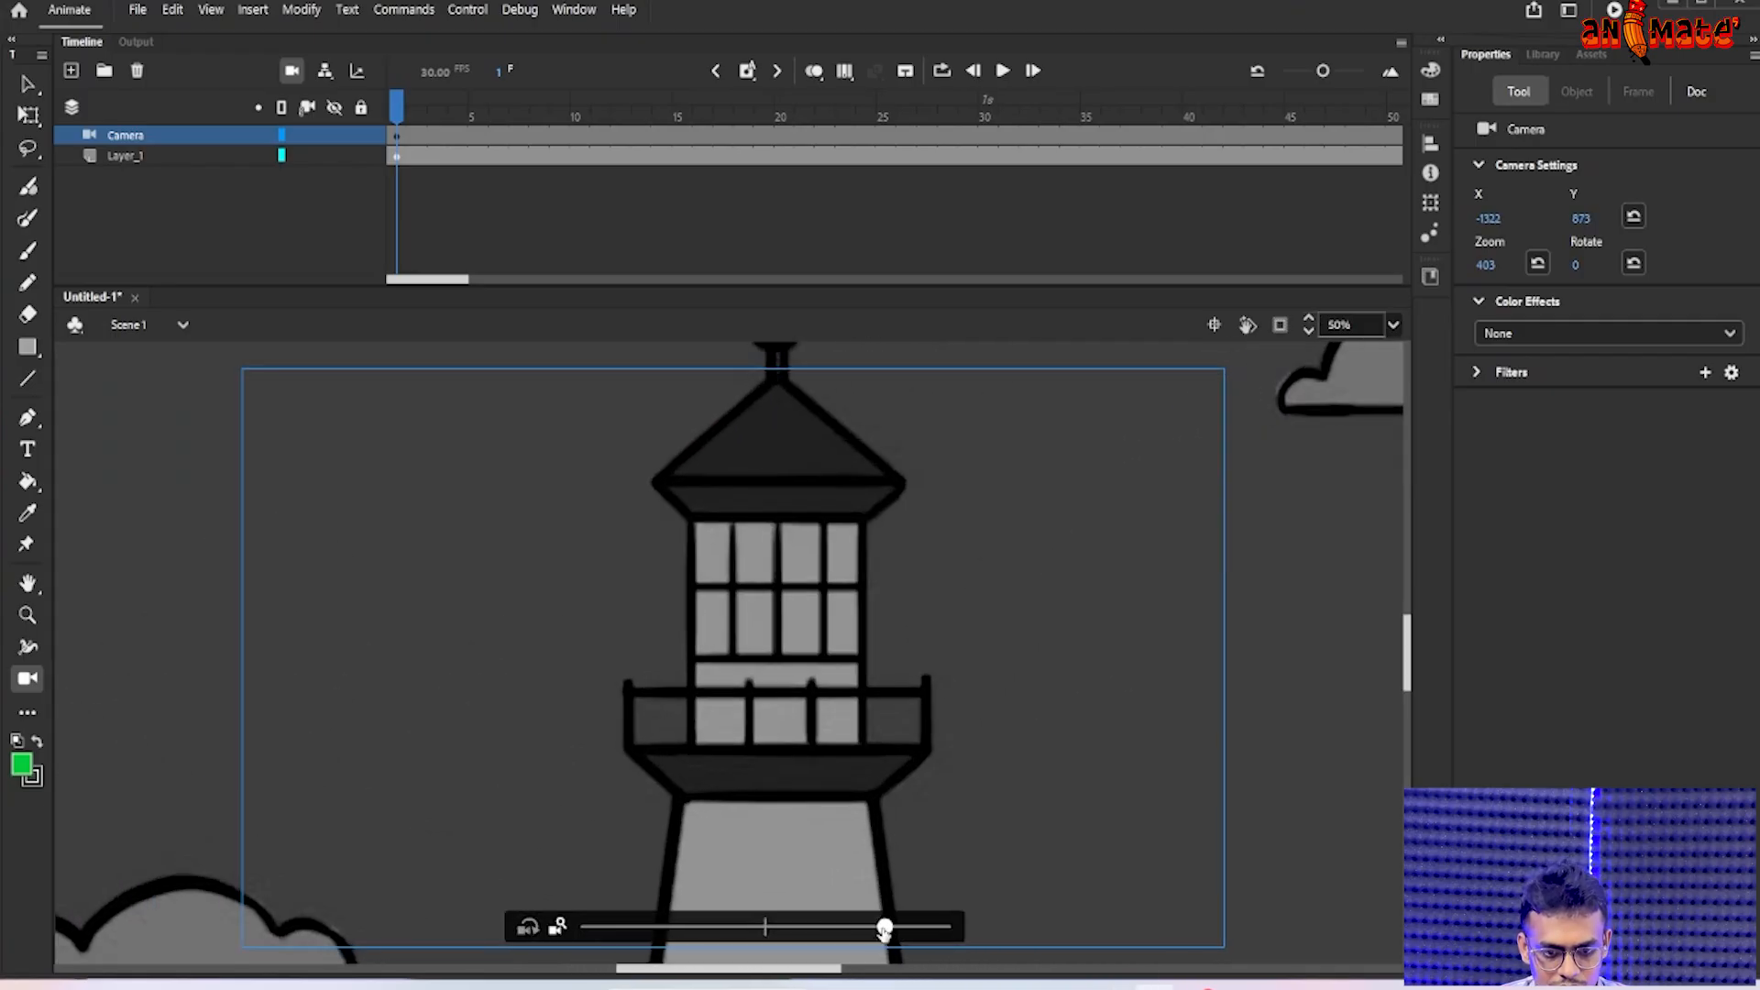
{"action": "left_click_drag", "start_coordinate": [813, 727], "coordinate": [821, 617]}
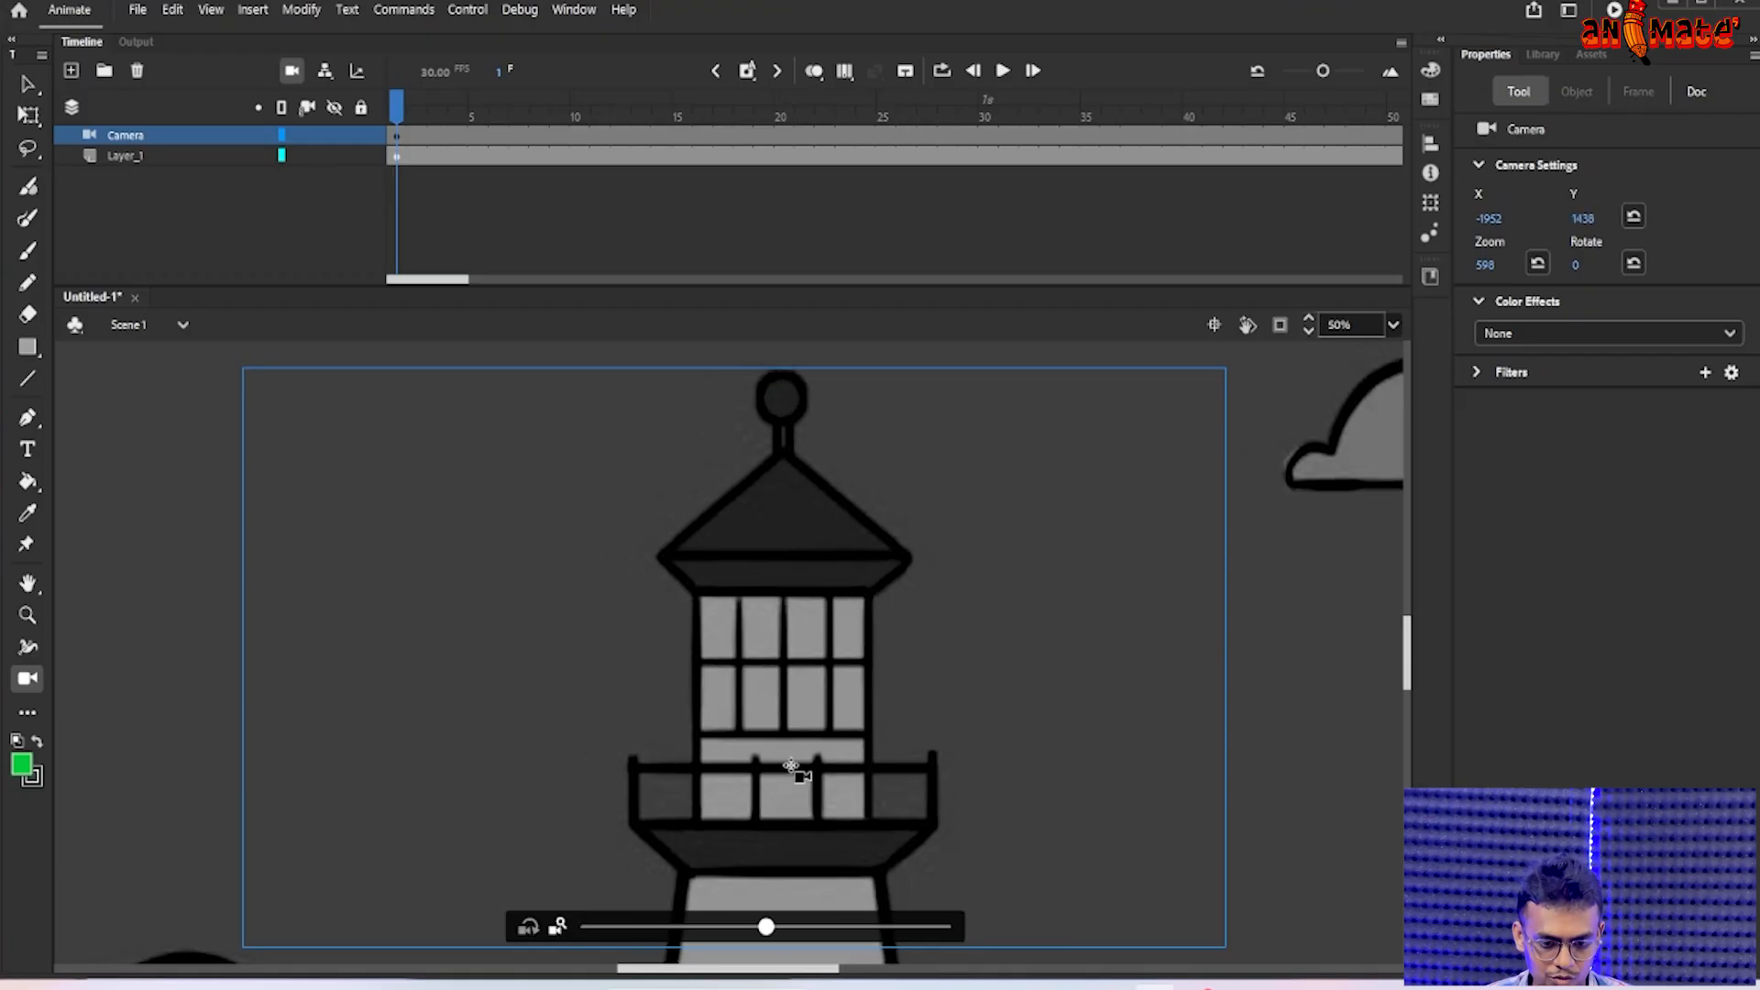
{"action": "left_click_drag", "start_coordinate": [766, 926], "coordinate": [775, 928]}
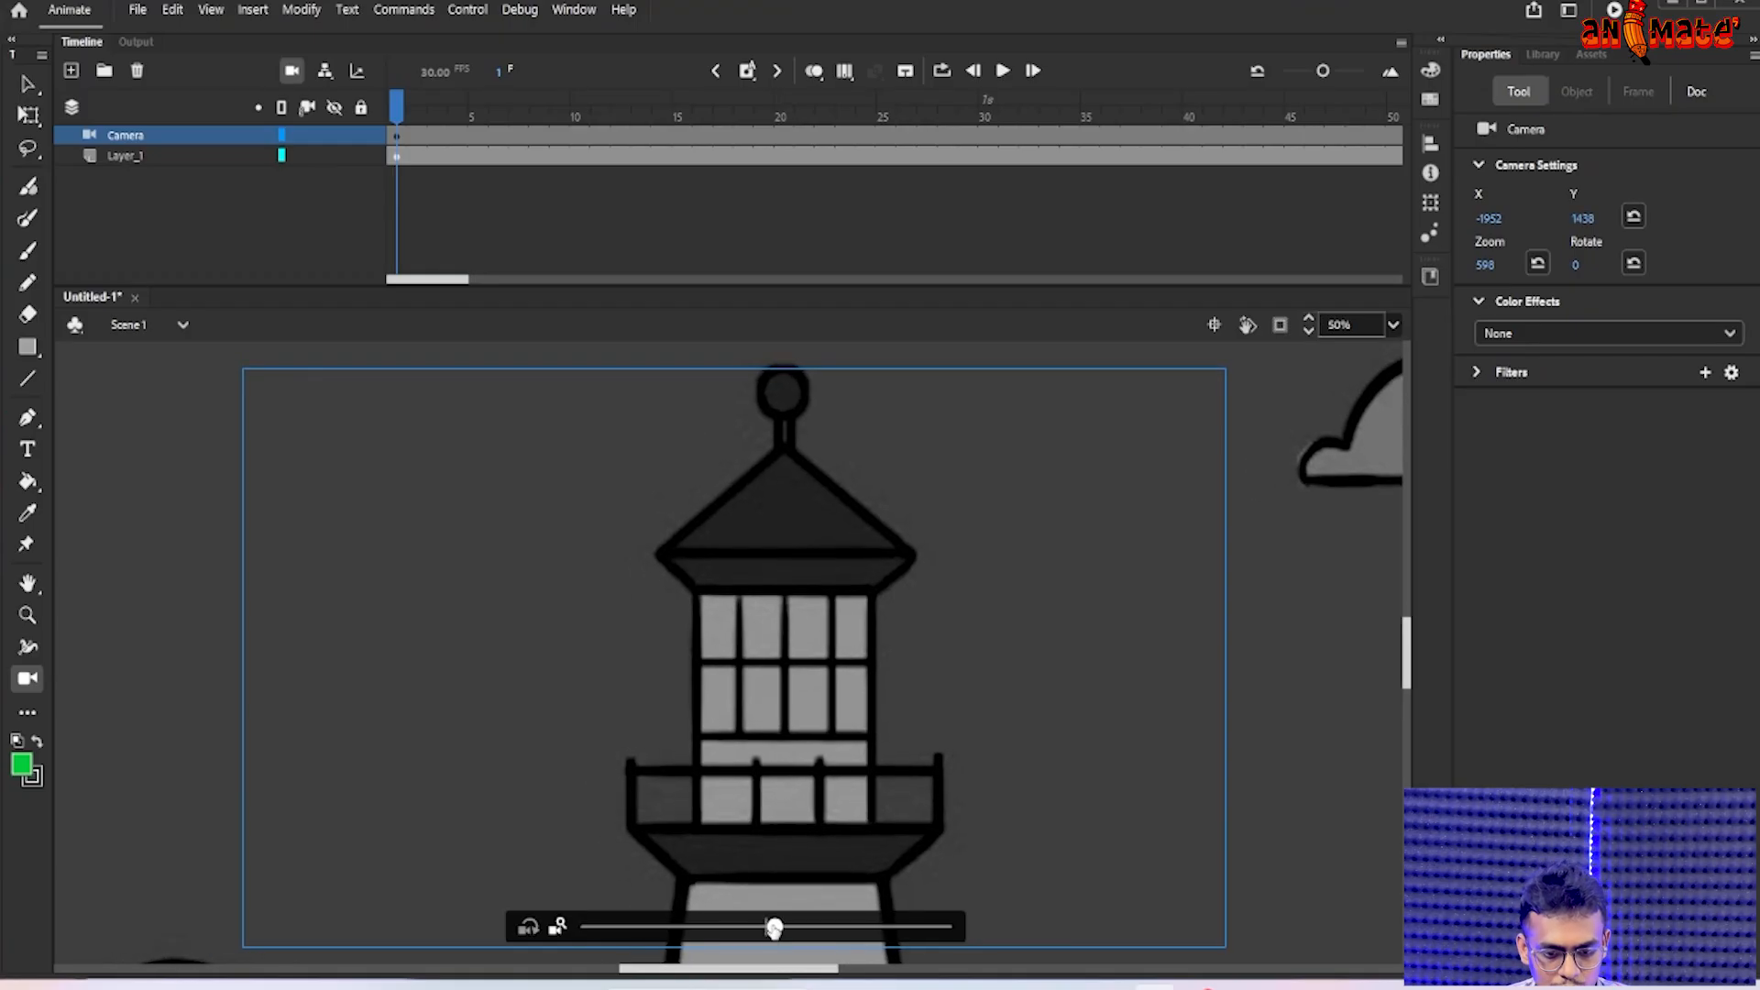
{"action": "mouse_move", "coordinate": [743, 689]}
{"action": "left_mouse_down"}
{"action": "mouse_move", "coordinate": [745, 721]}
{"action": "mouse_move", "coordinate": [766, 618]}
{"action": "mouse_move", "coordinate": [747, 626]}
{"action": "mouse_move", "coordinate": [768, 678]}
{"action": "mouse_move", "coordinate": [760, 661]}
{"action": "left_mouse_up"}
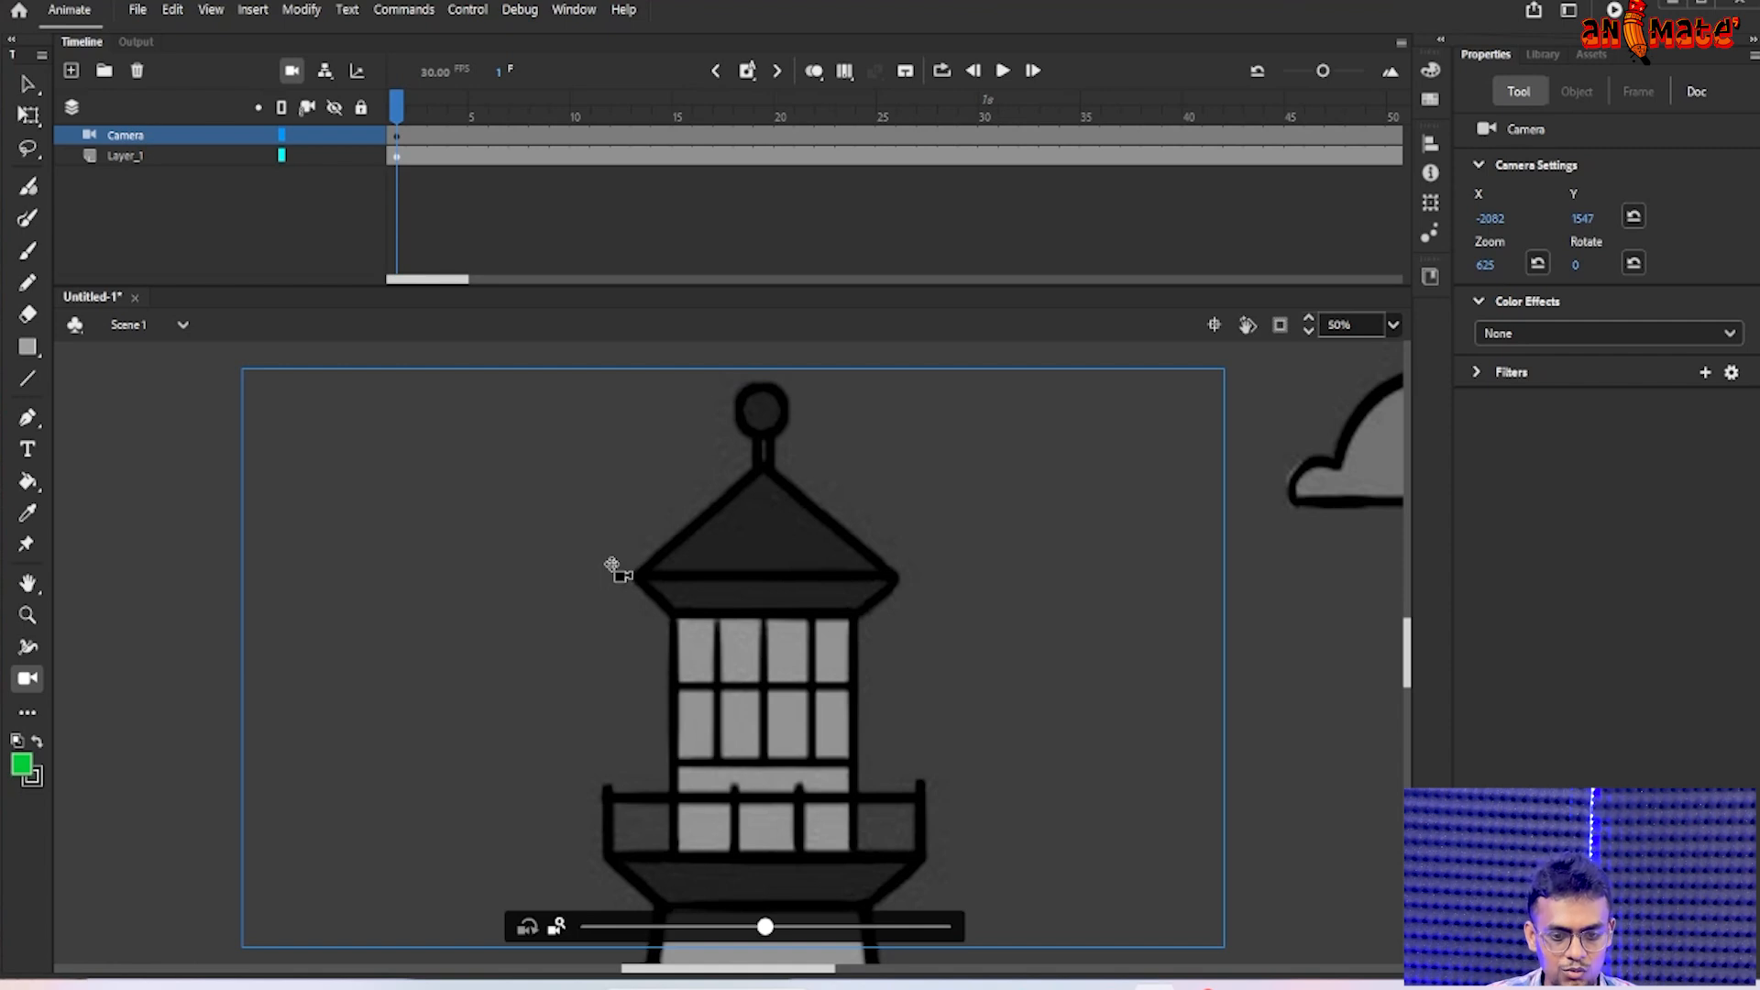
- Apply a Brightness color effect of -99% to frame 1 of Layer_1
{"action": "left_click", "coordinate": [398, 138]}
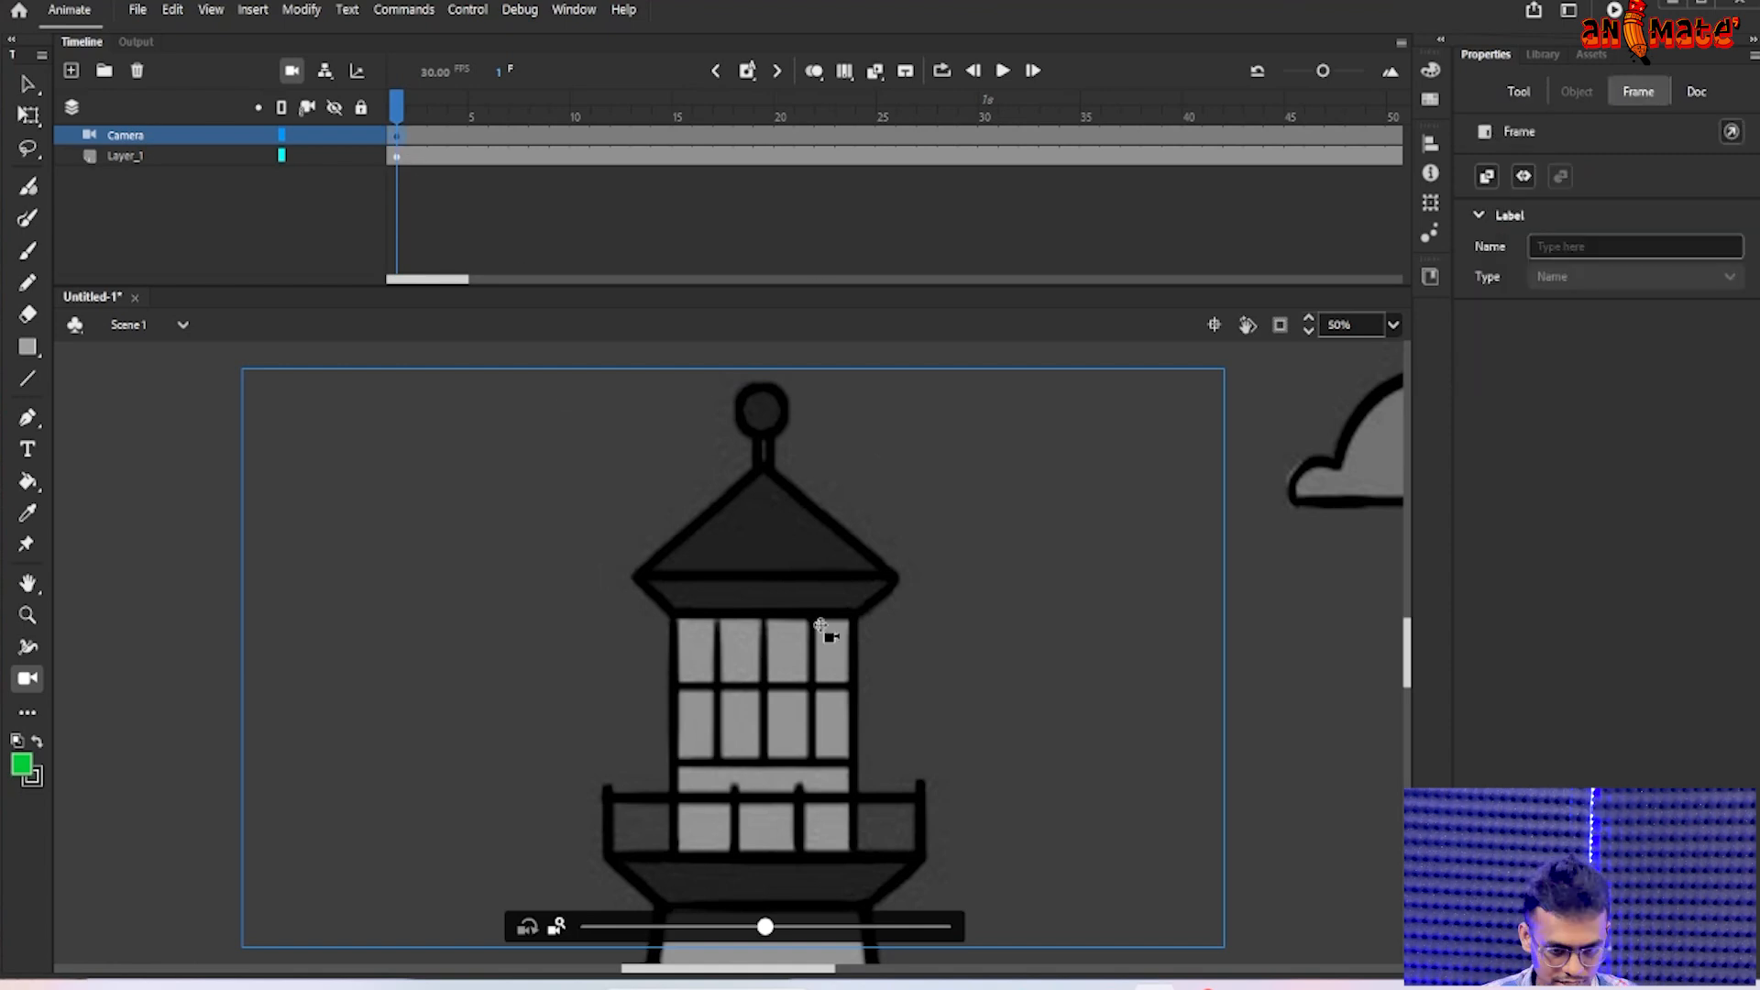
{"action": "left_click", "coordinate": [1691, 90]}
{"action": "left_click", "coordinate": [1630, 91]}
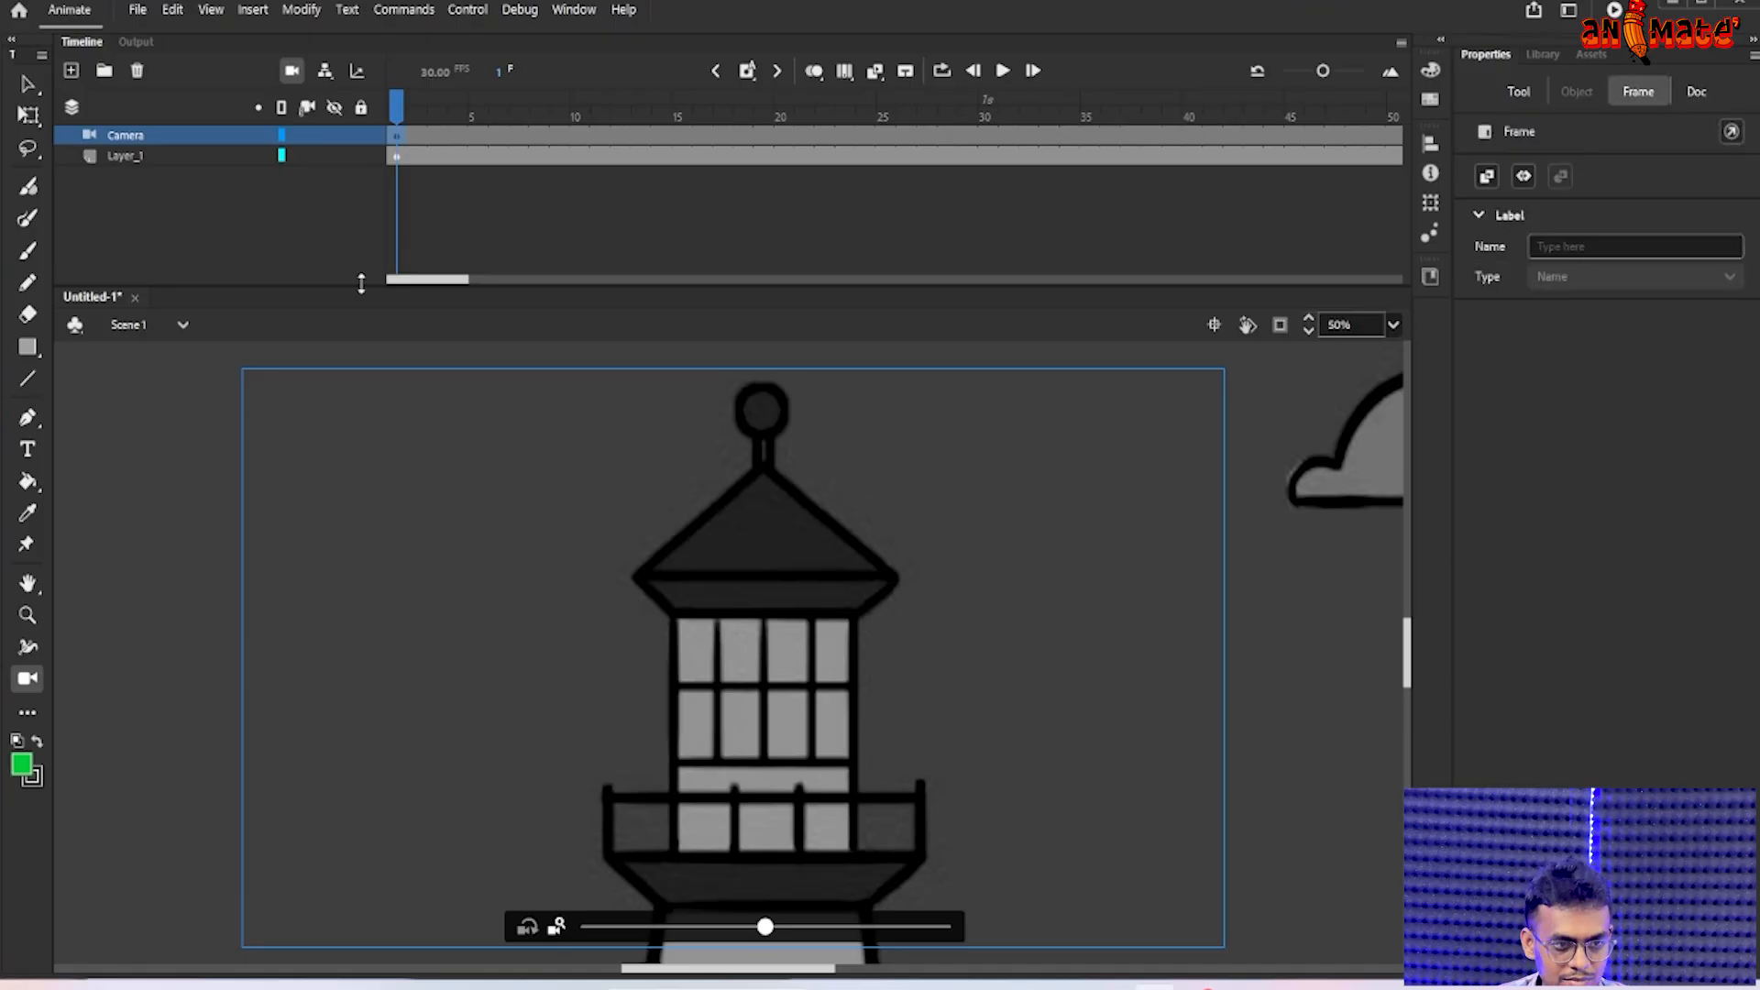
{"action": "left_click", "coordinate": [26, 84]}
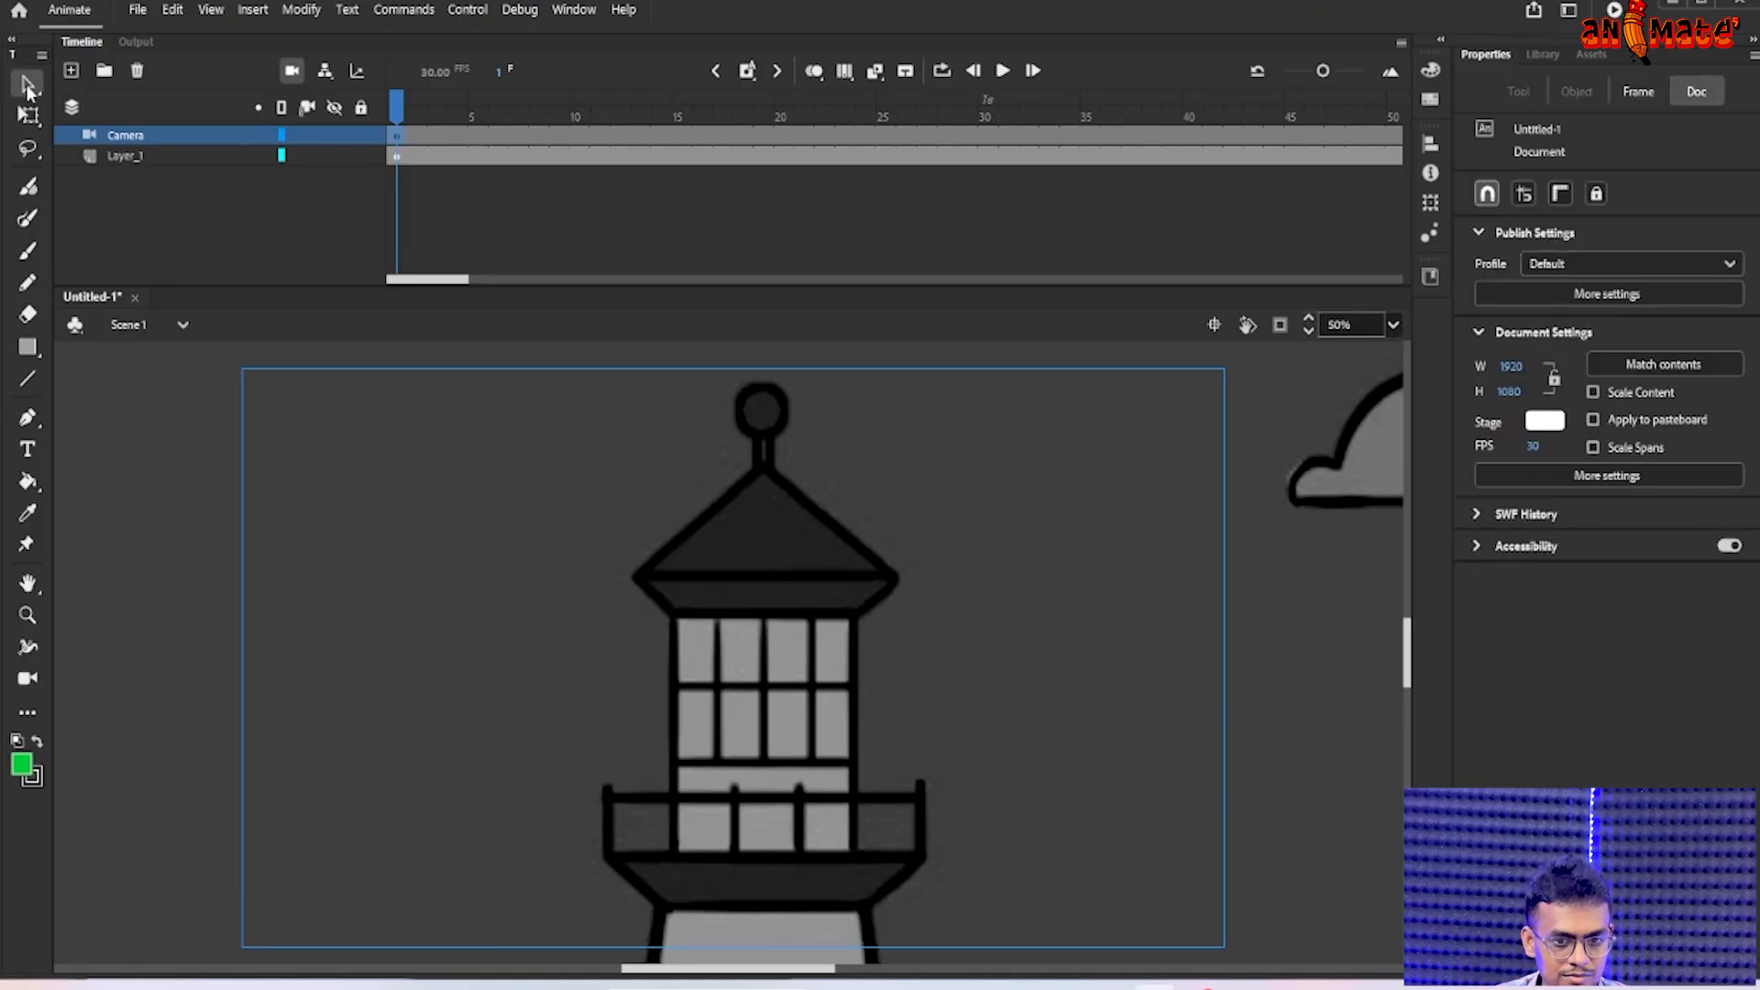
{"action": "left_click", "coordinate": [738, 574]}
{"action": "left_click", "coordinate": [1636, 94]}
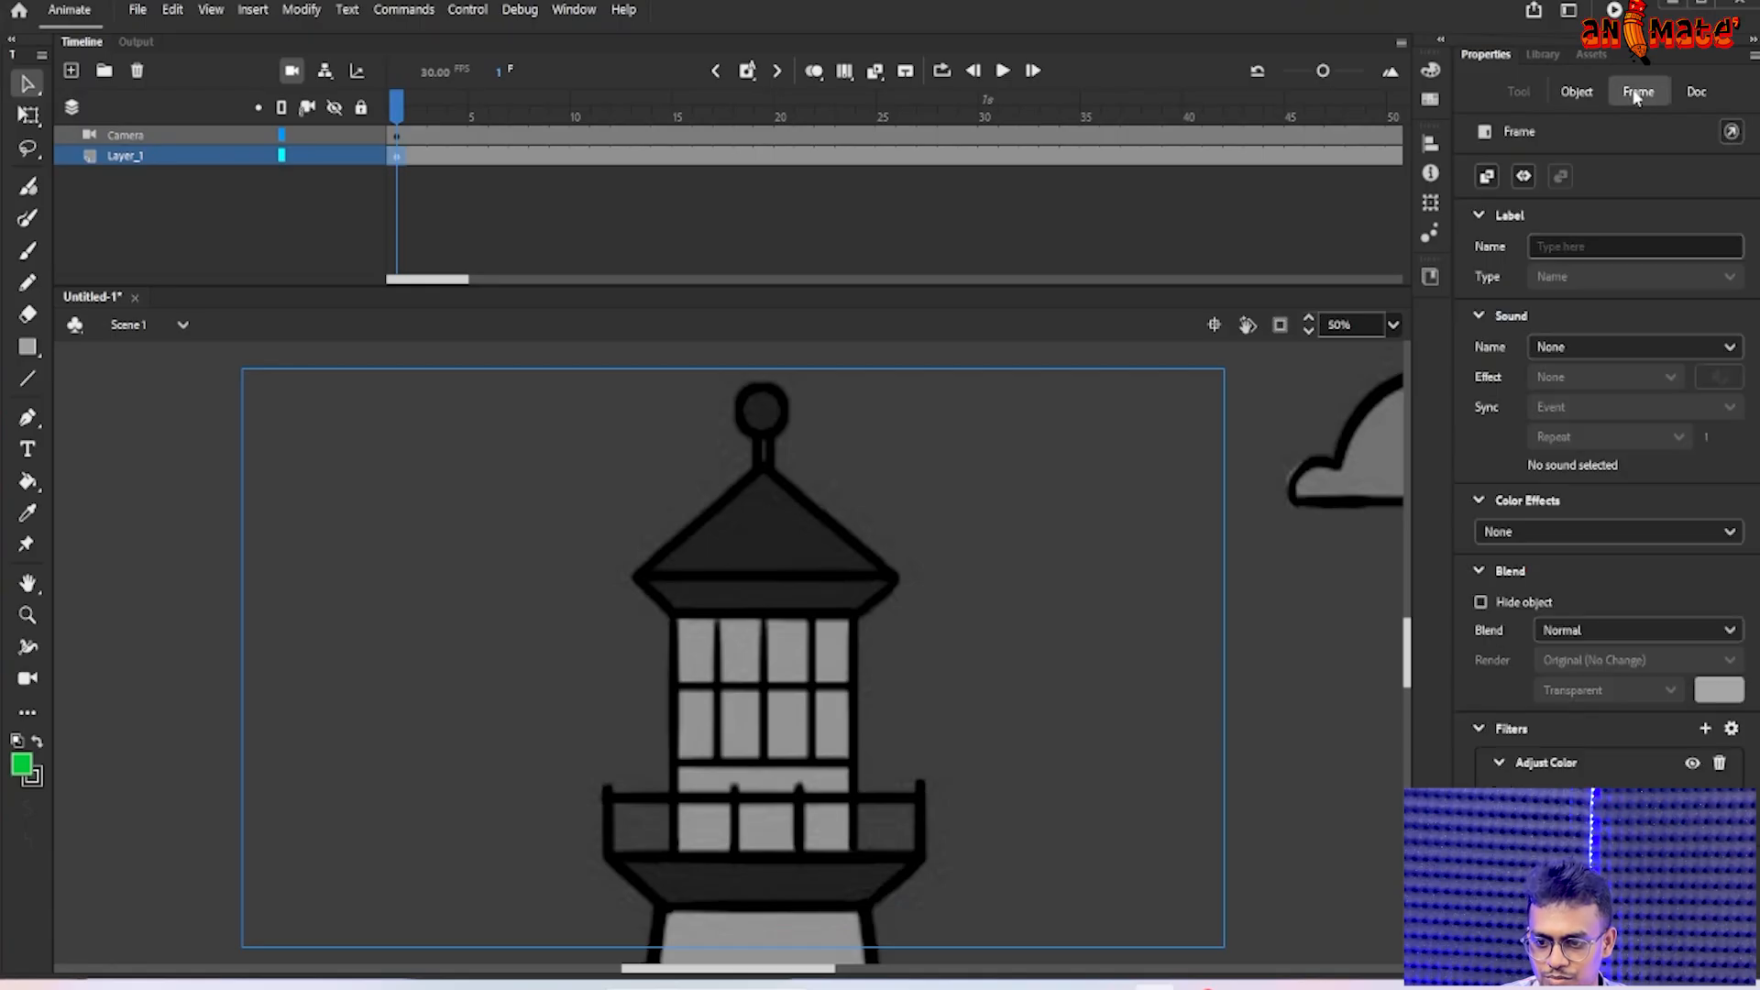
{"action": "left_click", "coordinate": [1535, 530]}
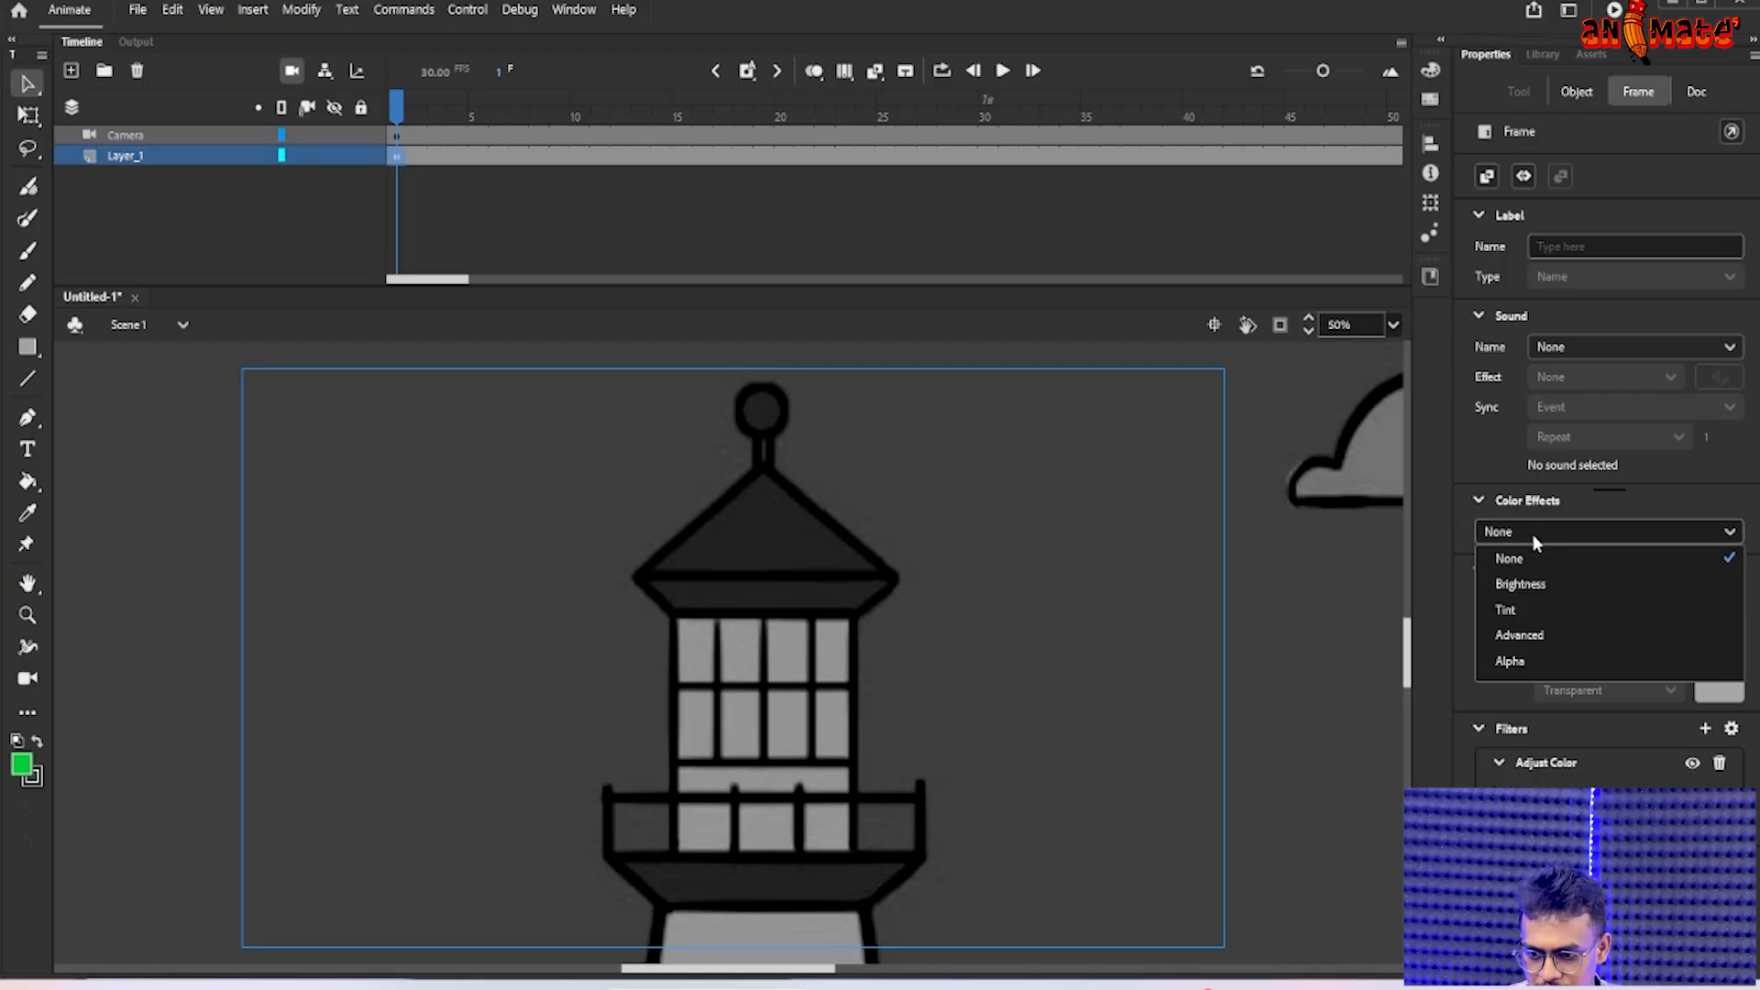
{"action": "left_click", "coordinate": [1526, 584]}
{"action": "left_click", "coordinate": [1528, 584]}
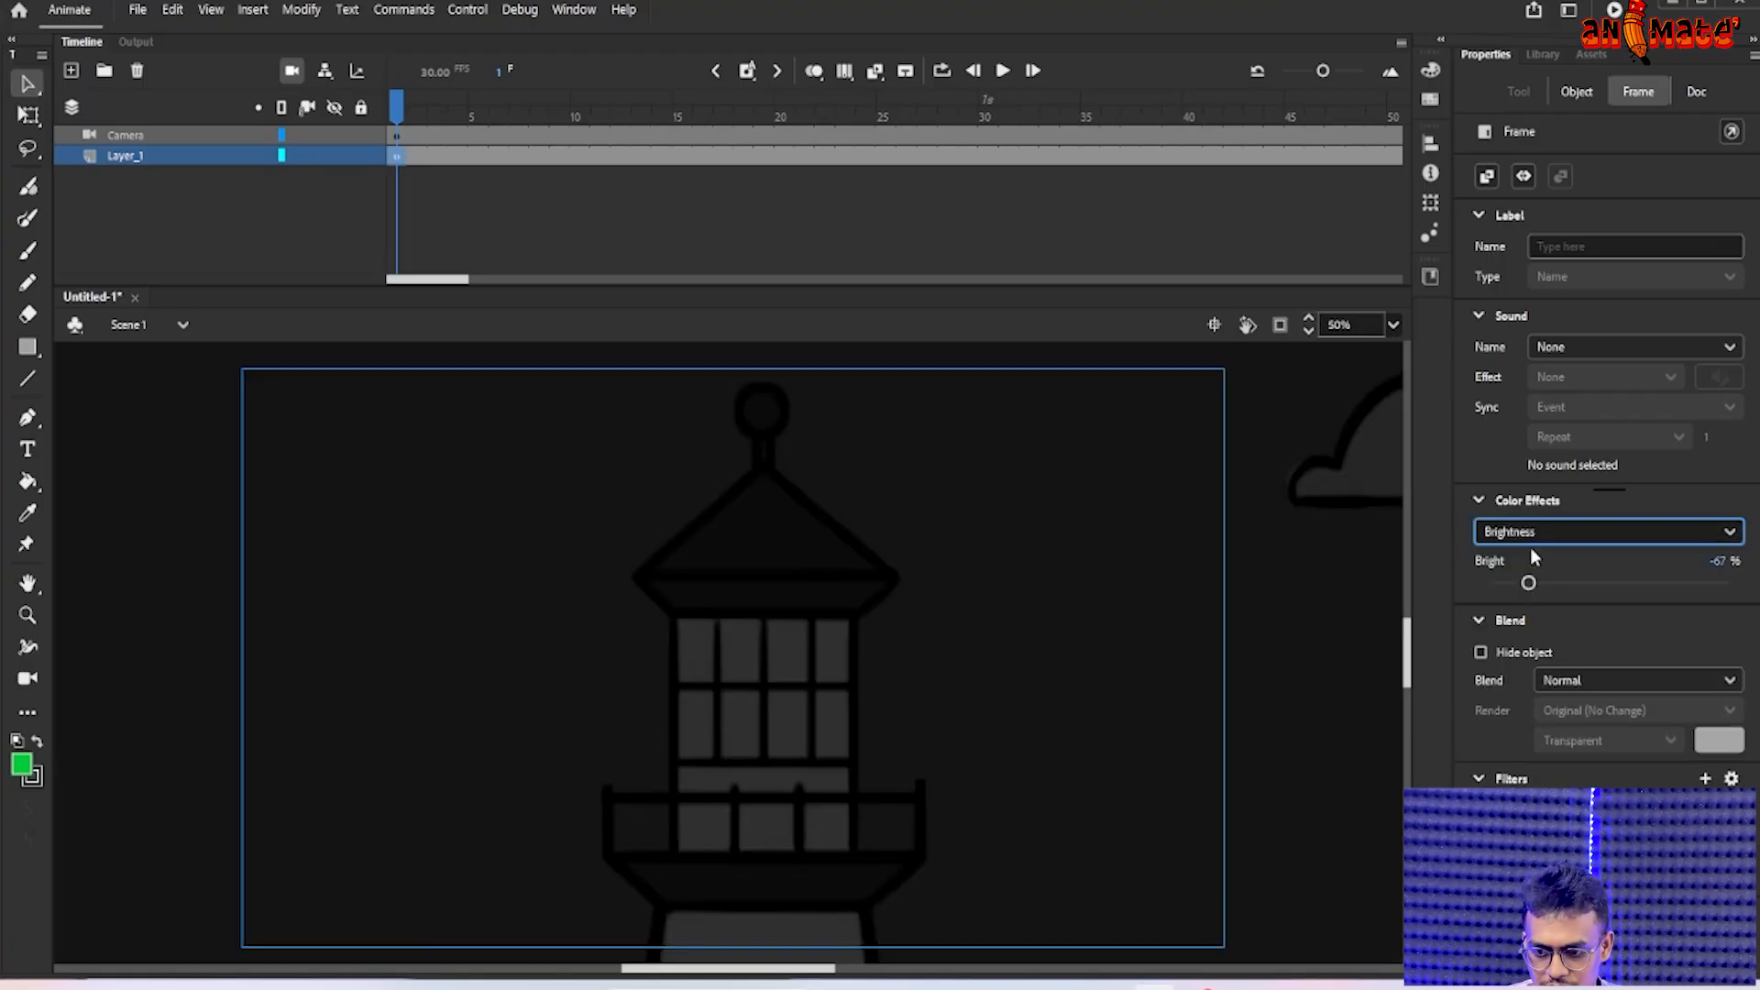
{"action": "left_click_drag", "start_coordinate": [1528, 583], "coordinate": [1489, 584]}
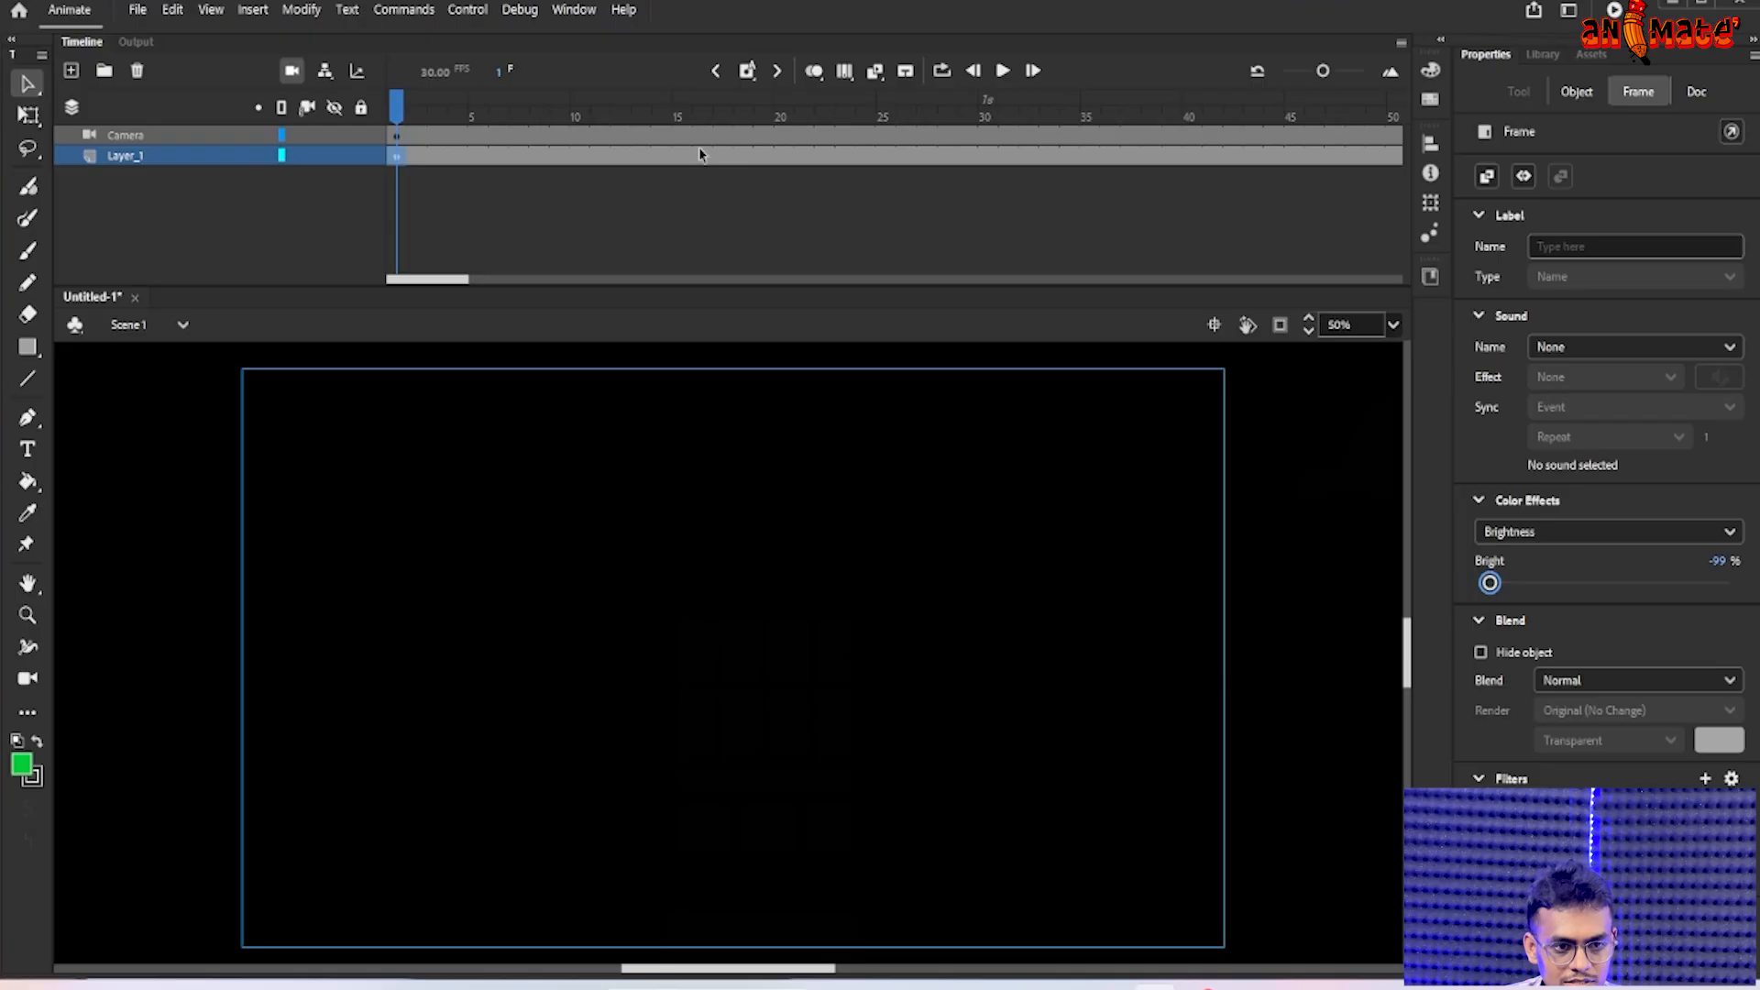
- Set Layer_1's Brightness effect to -85% at frame 5
{"action": "left_click_drag", "start_coordinate": [397, 109], "coordinate": [478, 107]}
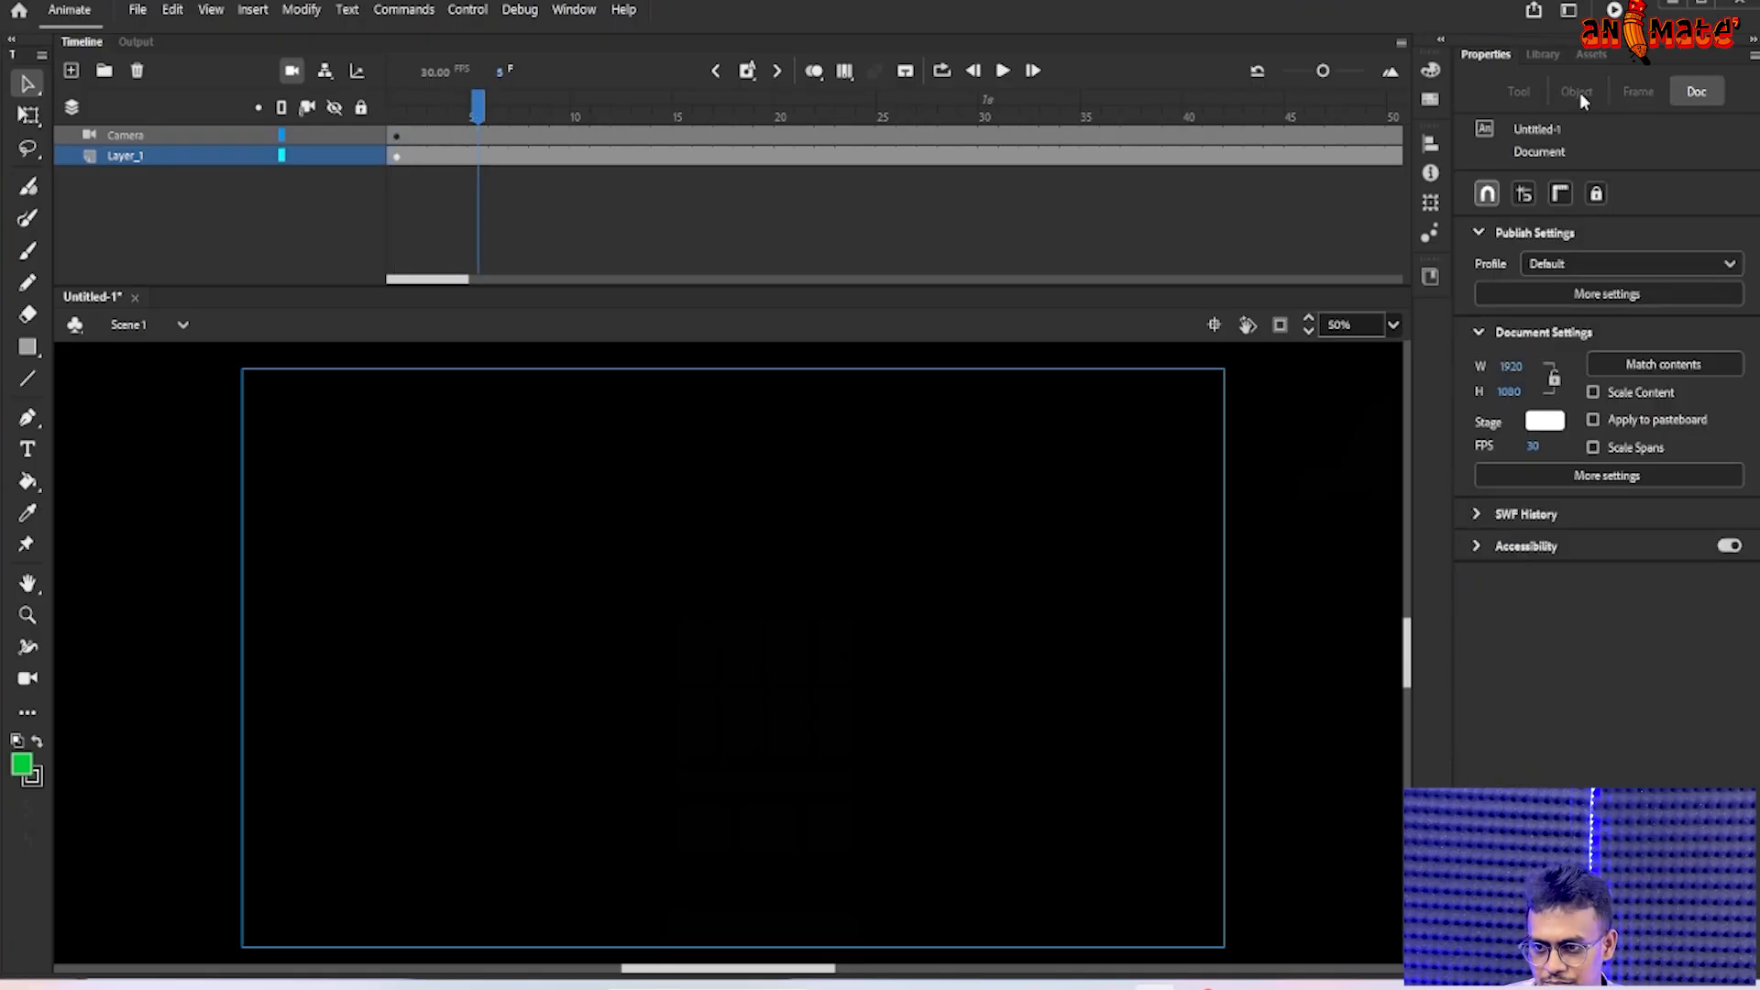
{"action": "left_click", "coordinate": [487, 159]}
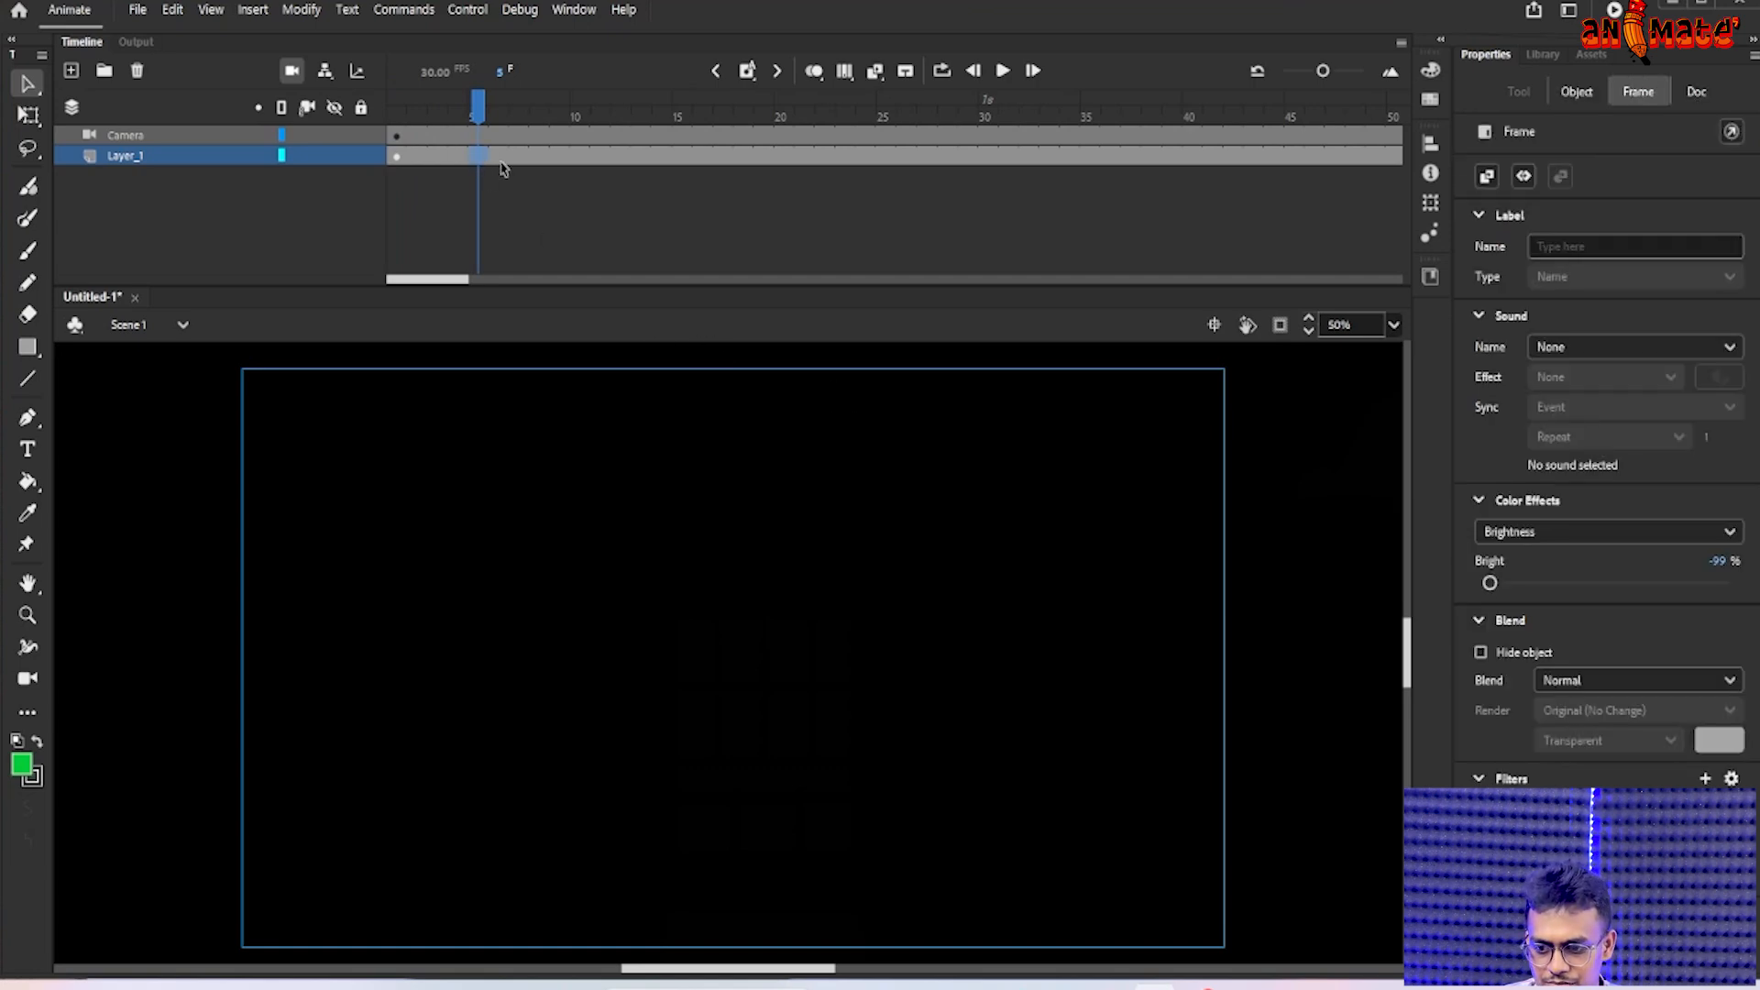
{"action": "left_click_drag", "start_coordinate": [1492, 584], "coordinate": [1505, 586]}
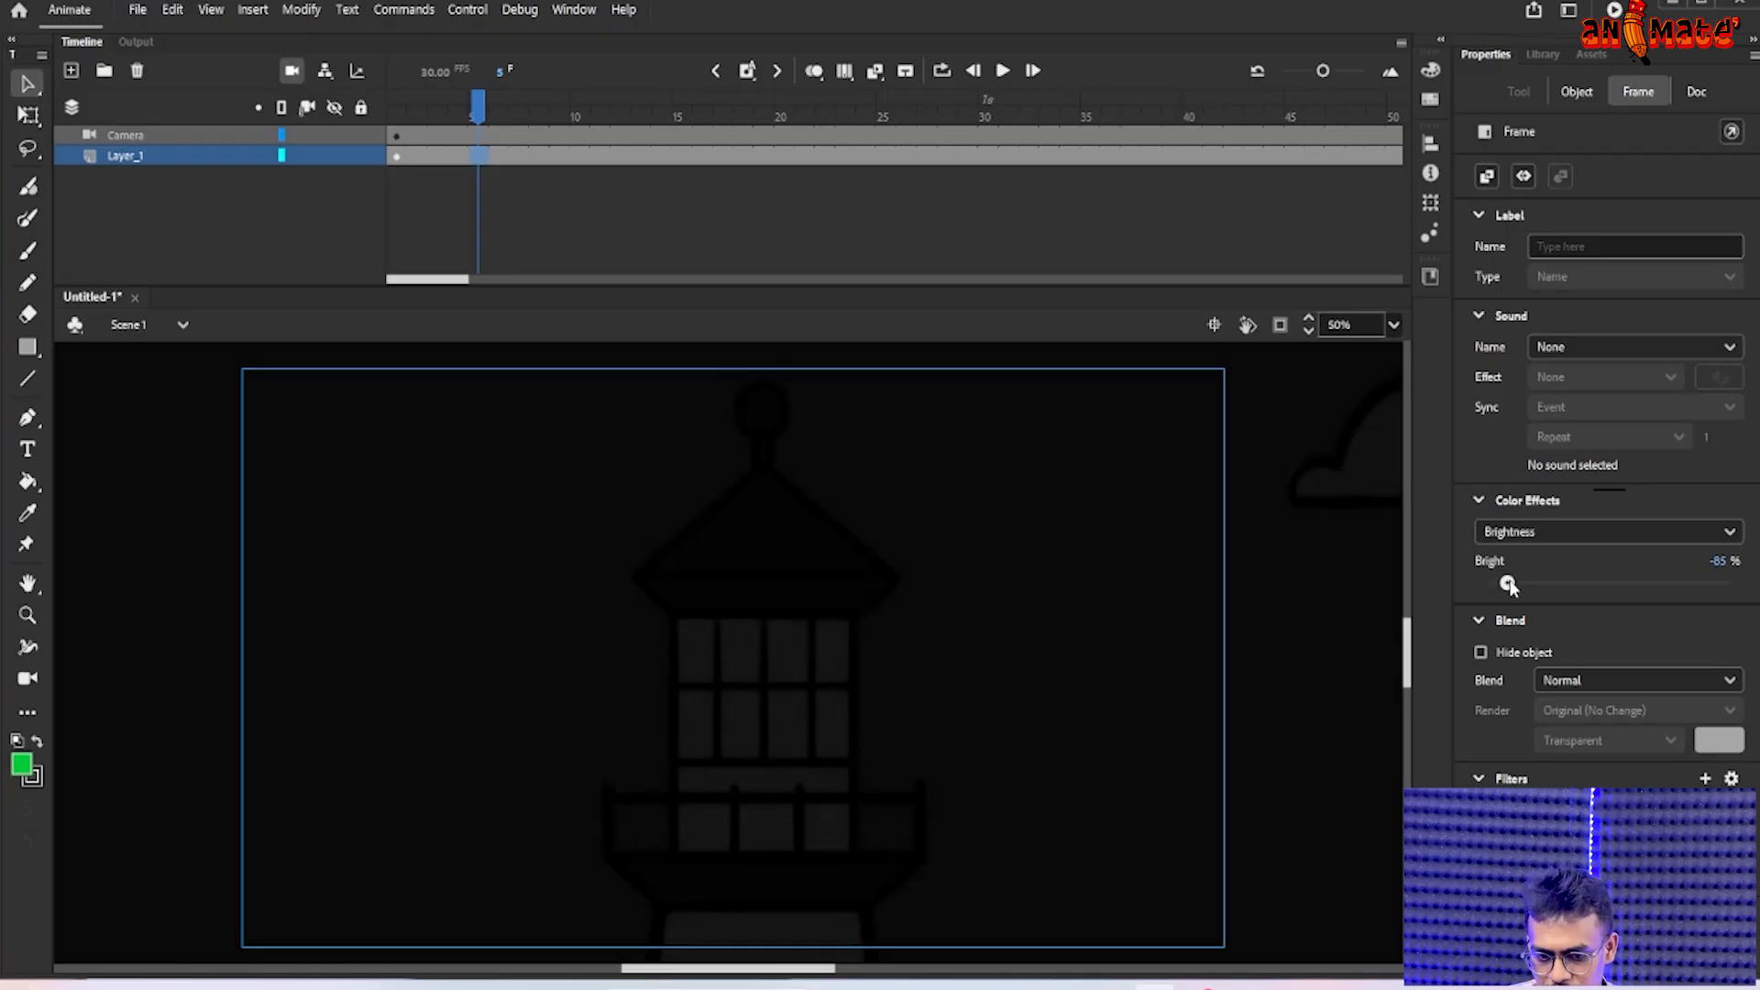
- Brighten Layer_1 at frame 9 by setting its Brightness effect to -44%
{"action": "left_click_drag", "start_coordinate": [481, 117], "coordinate": [555, 132]}
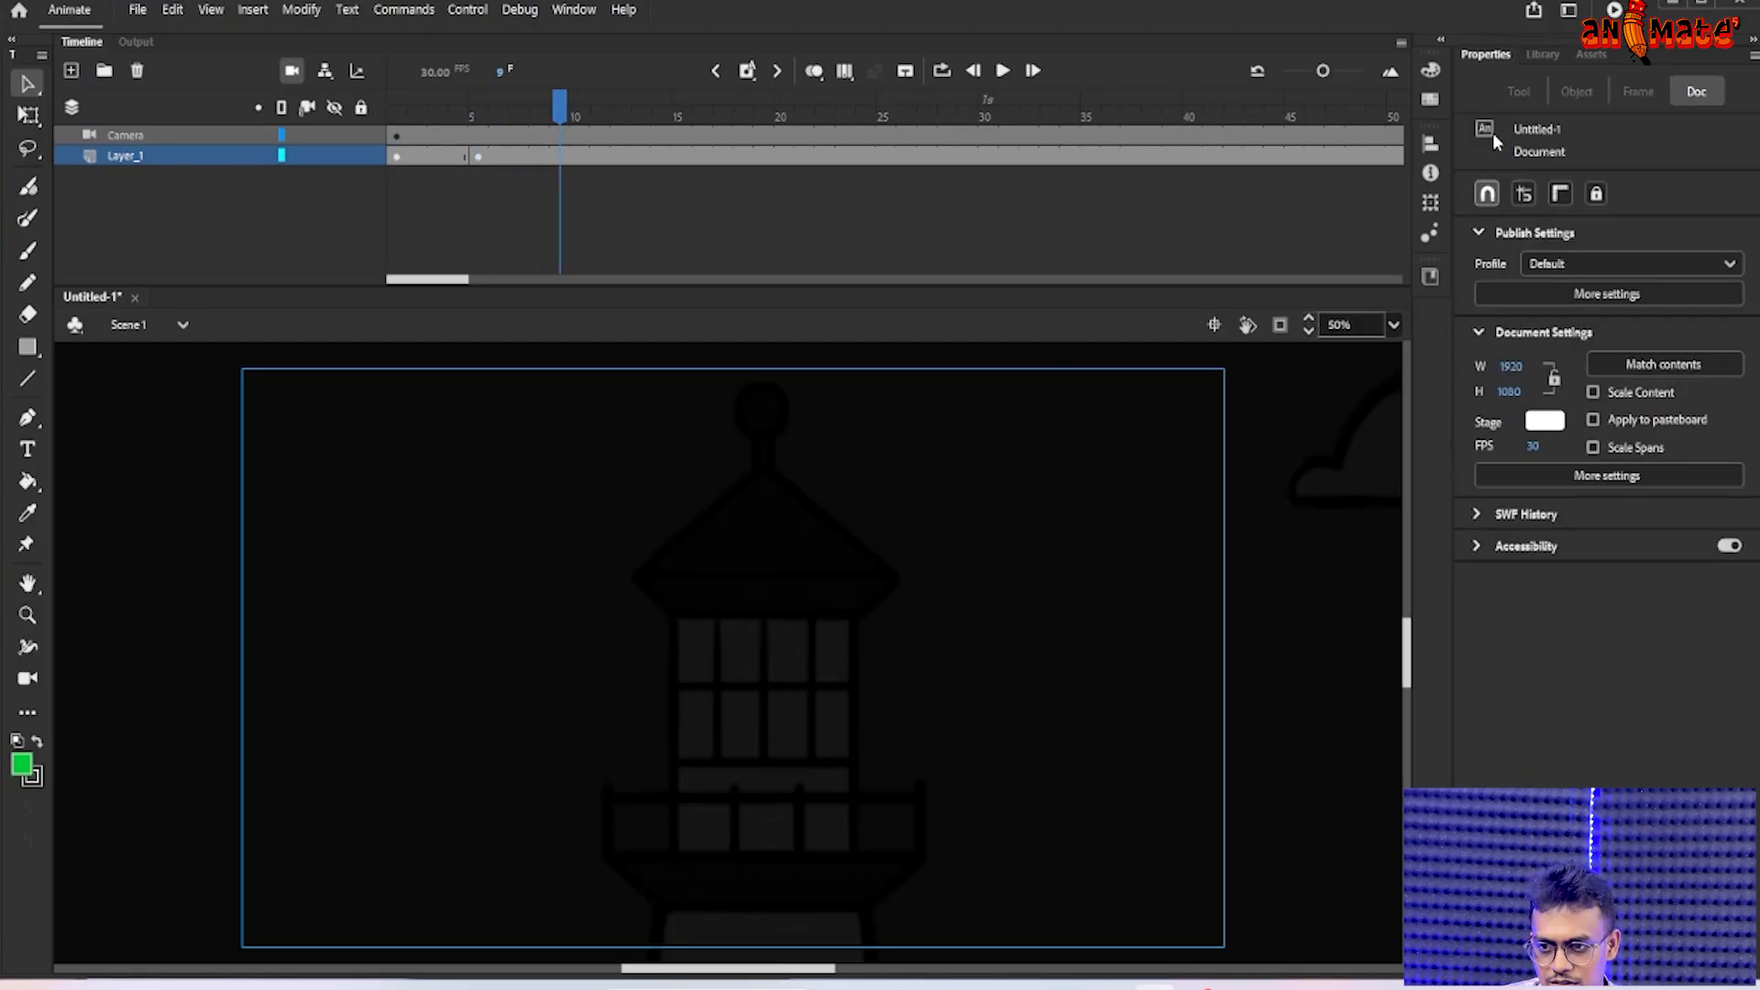
{"action": "left_click", "coordinate": [559, 158]}
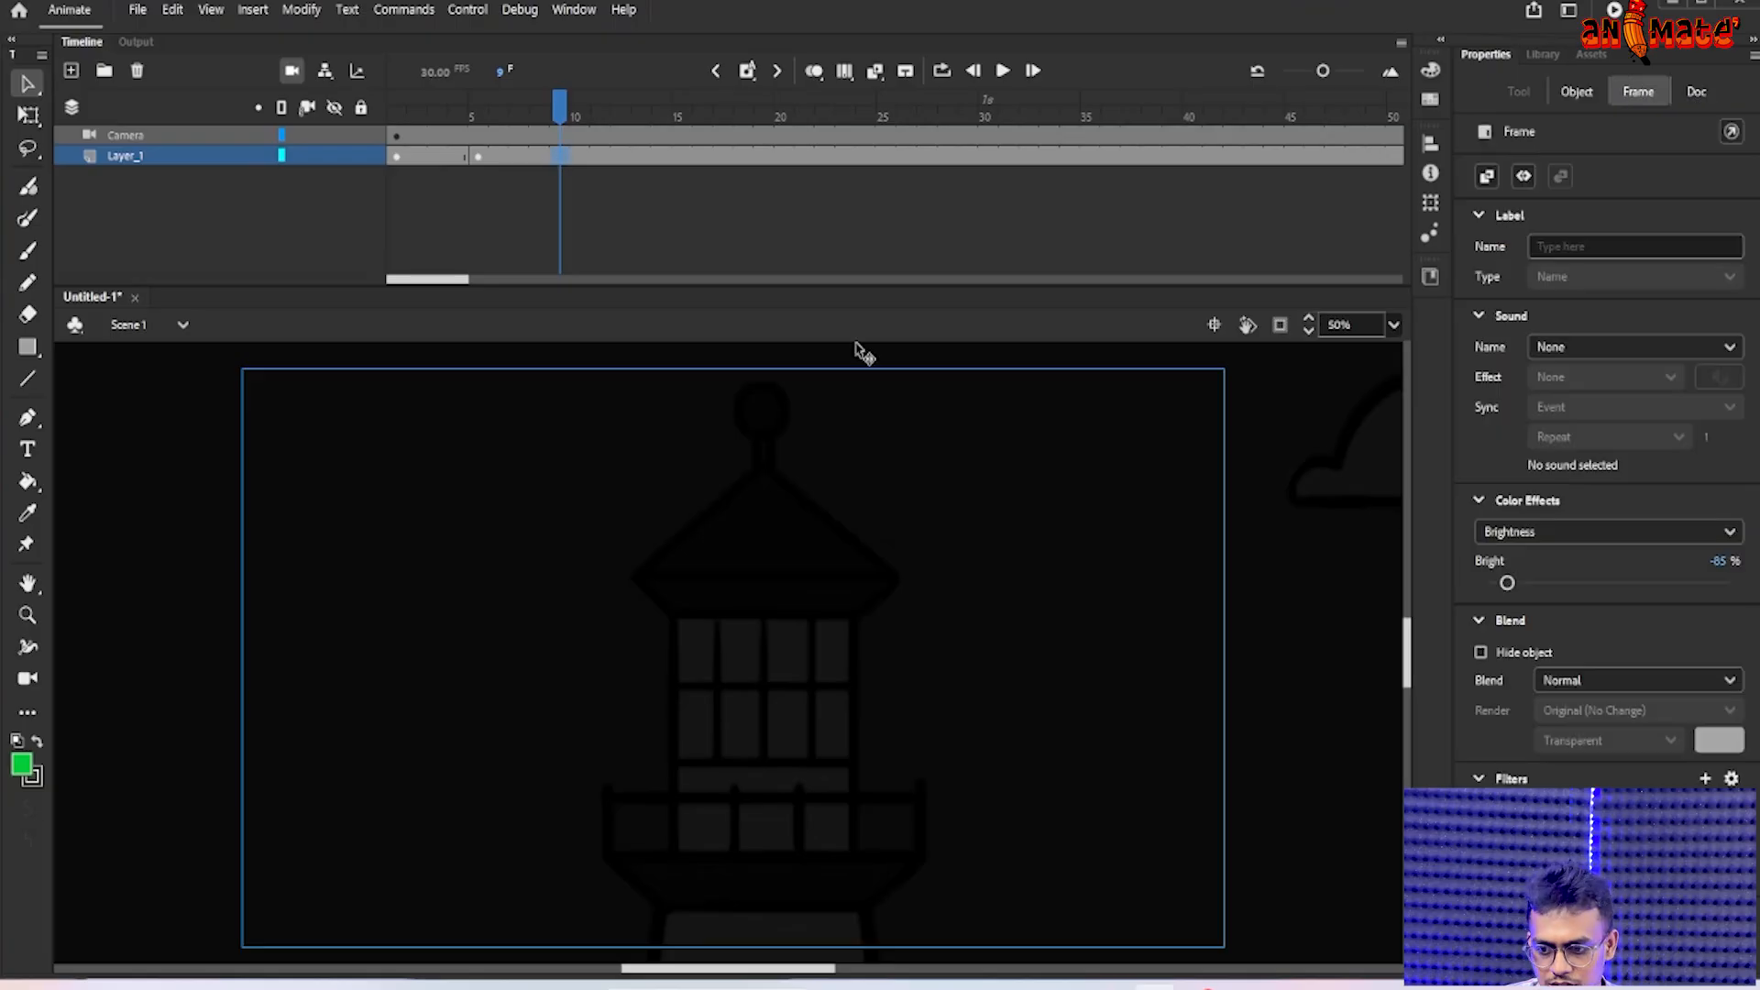
{"action": "left_click_drag", "start_coordinate": [1510, 585], "coordinate": [1545, 584]}
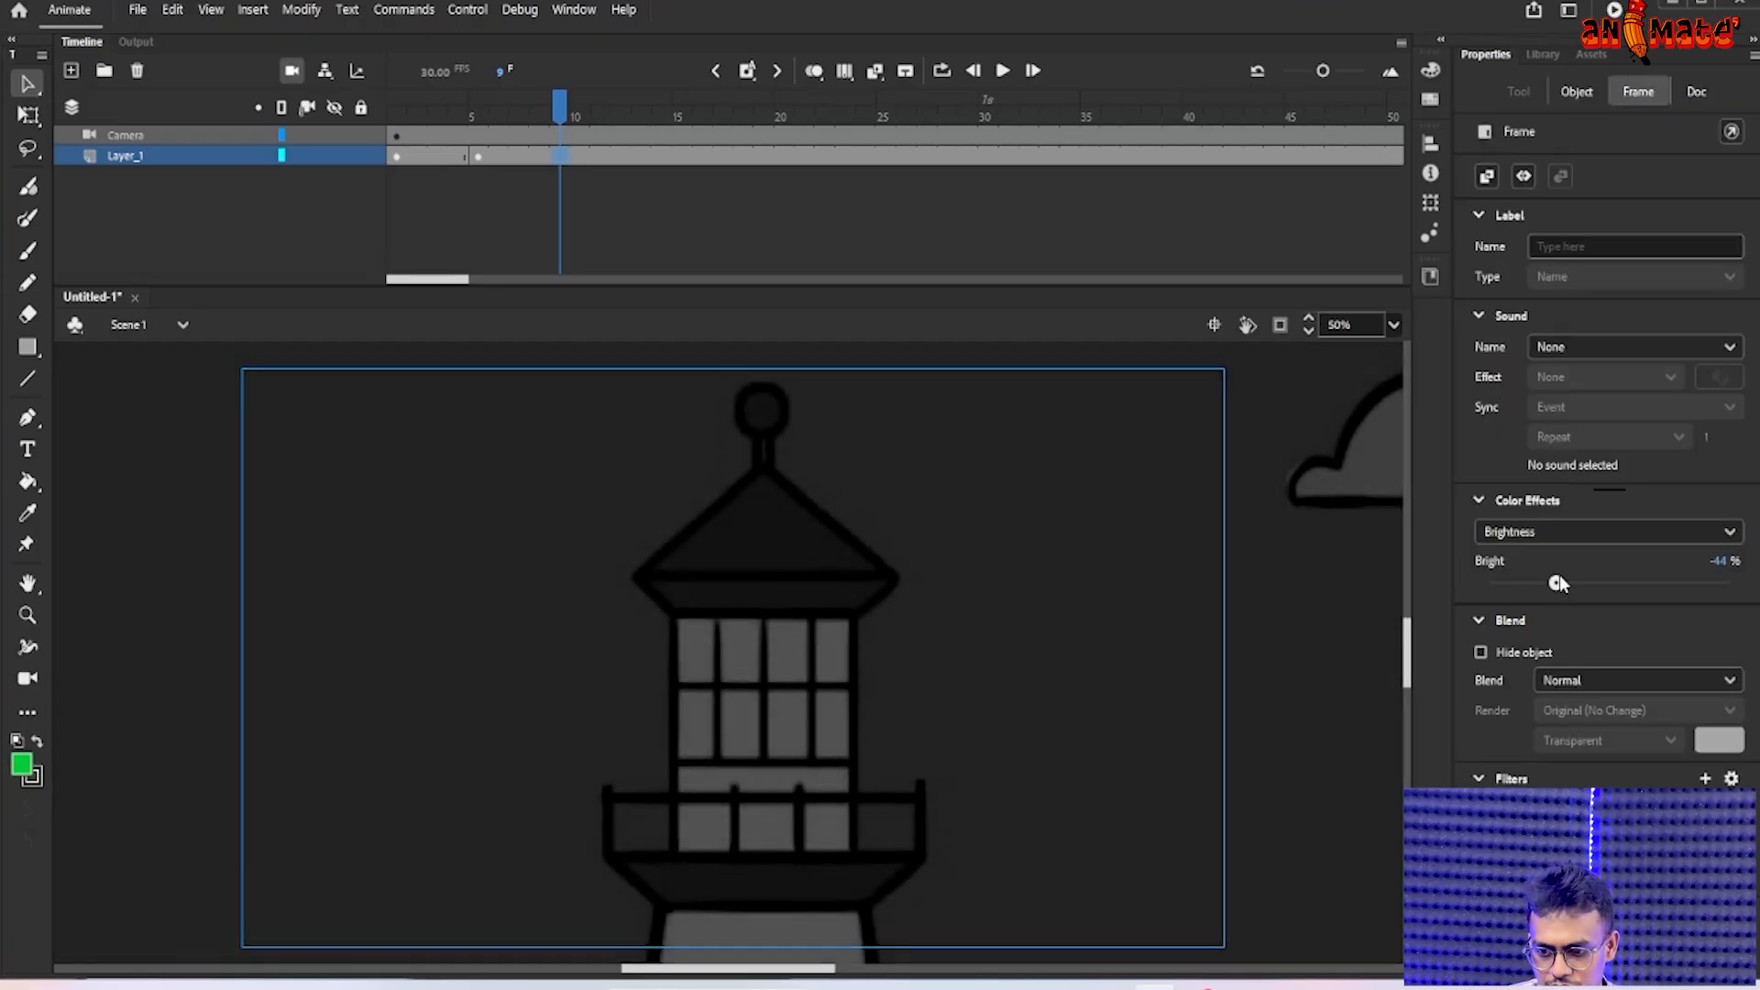
{"action": "mouse_move", "coordinate": [1558, 583]}
{"action": "left_mouse_down"}
{"action": "mouse_move", "coordinate": [1583, 587]}
{"action": "mouse_move", "coordinate": [1564, 588]}
{"action": "left_mouse_up"}
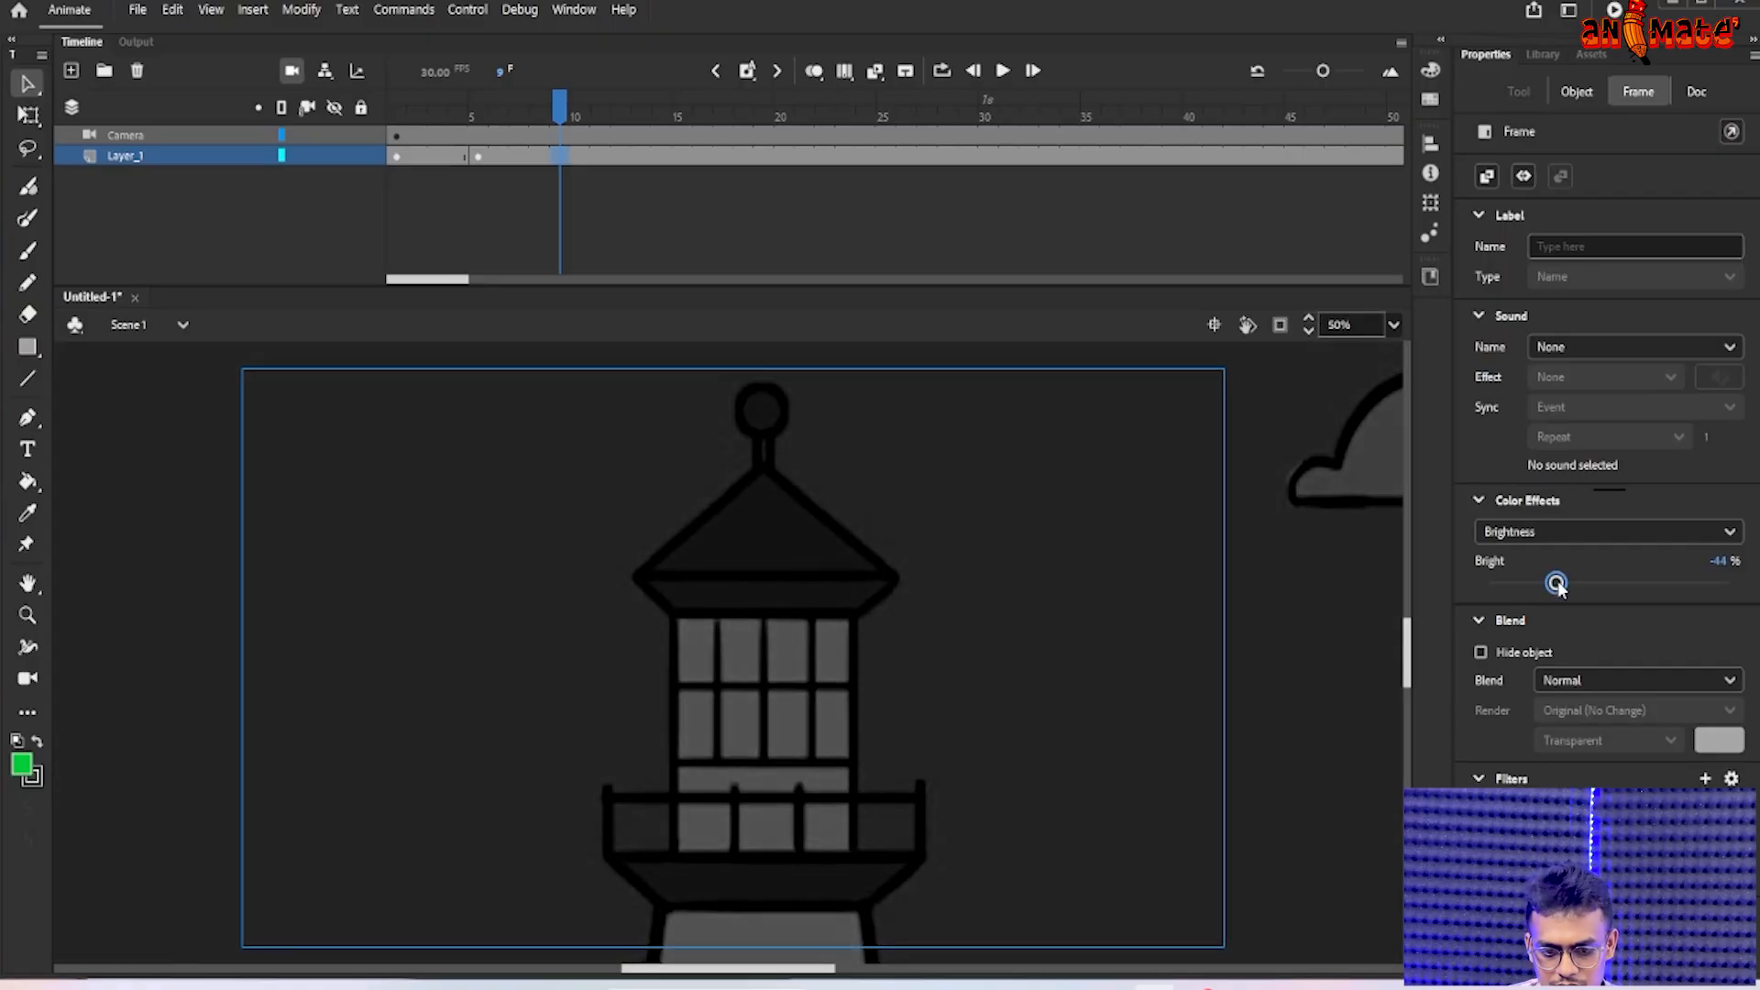
- Try a classic tween over Layer_1's frames 1 to 10, converting the content to a symbol, and undo it
{"action": "left_click_drag", "start_coordinate": [561, 104], "coordinate": [396, 163]}
{"action": "left_click_drag", "start_coordinate": [578, 159], "coordinate": [404, 110]}
{"action": "left_click_drag", "start_coordinate": [583, 157], "coordinate": [389, 158]}
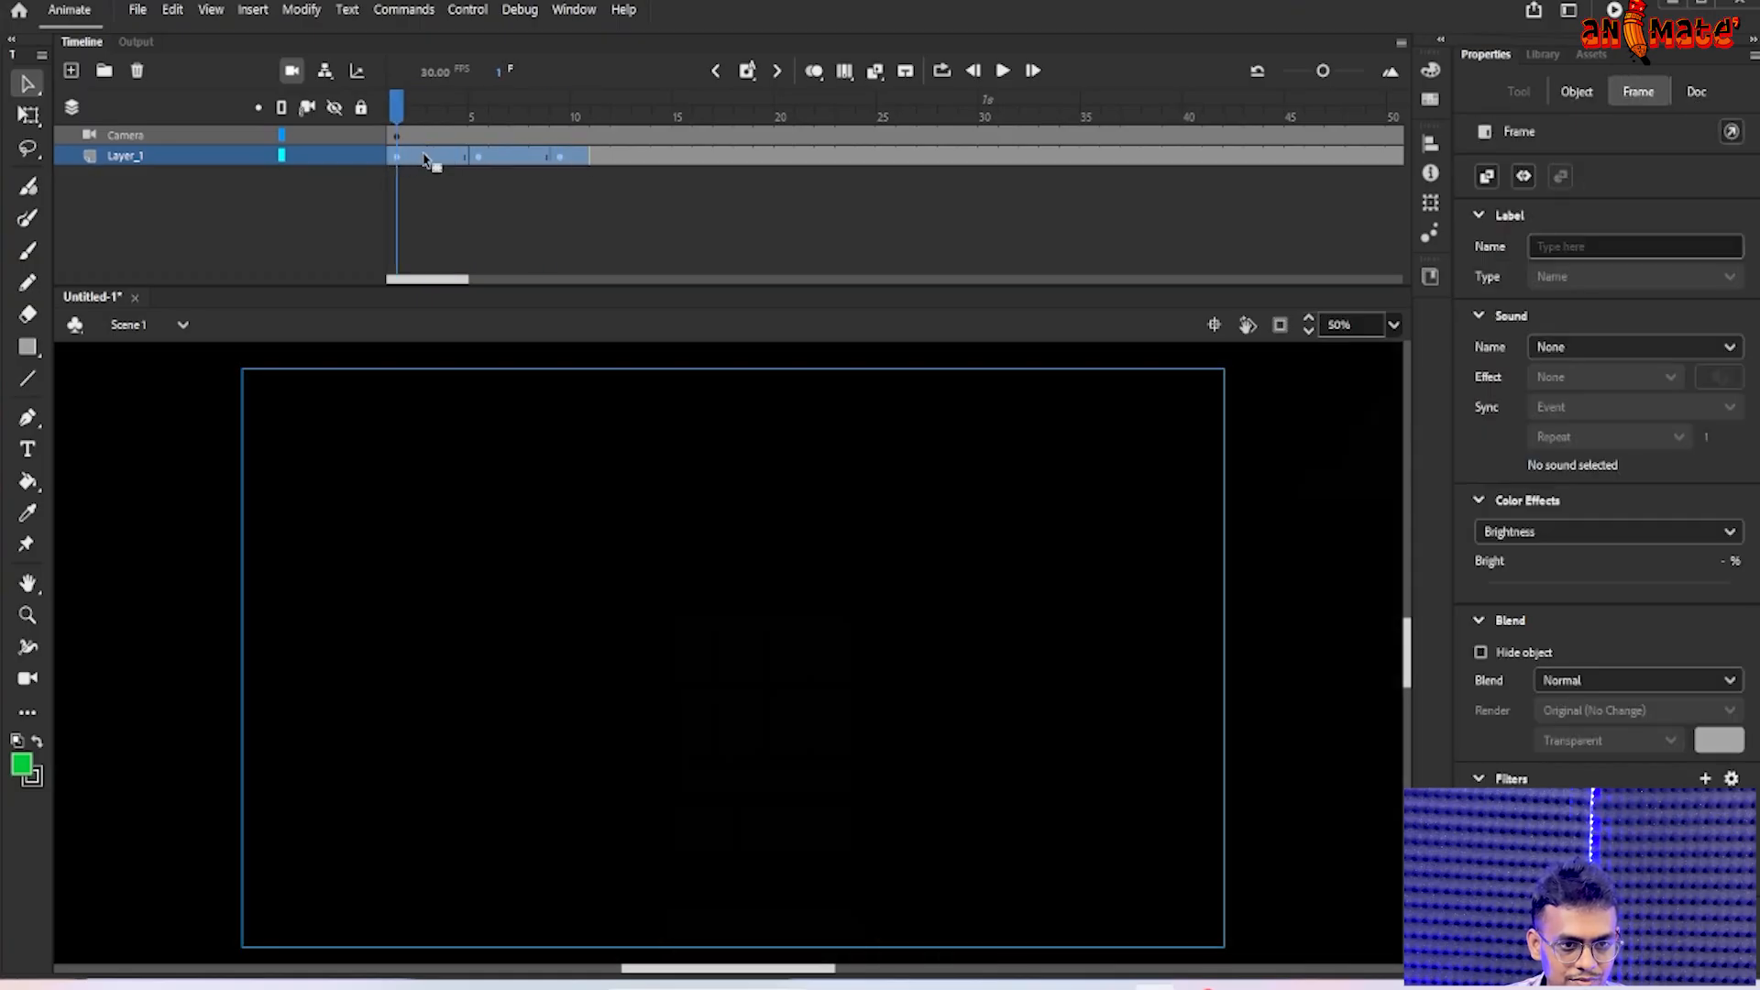
{"action": "right_click", "coordinate": [424, 159]}
{"action": "left_click", "coordinate": [513, 166]}
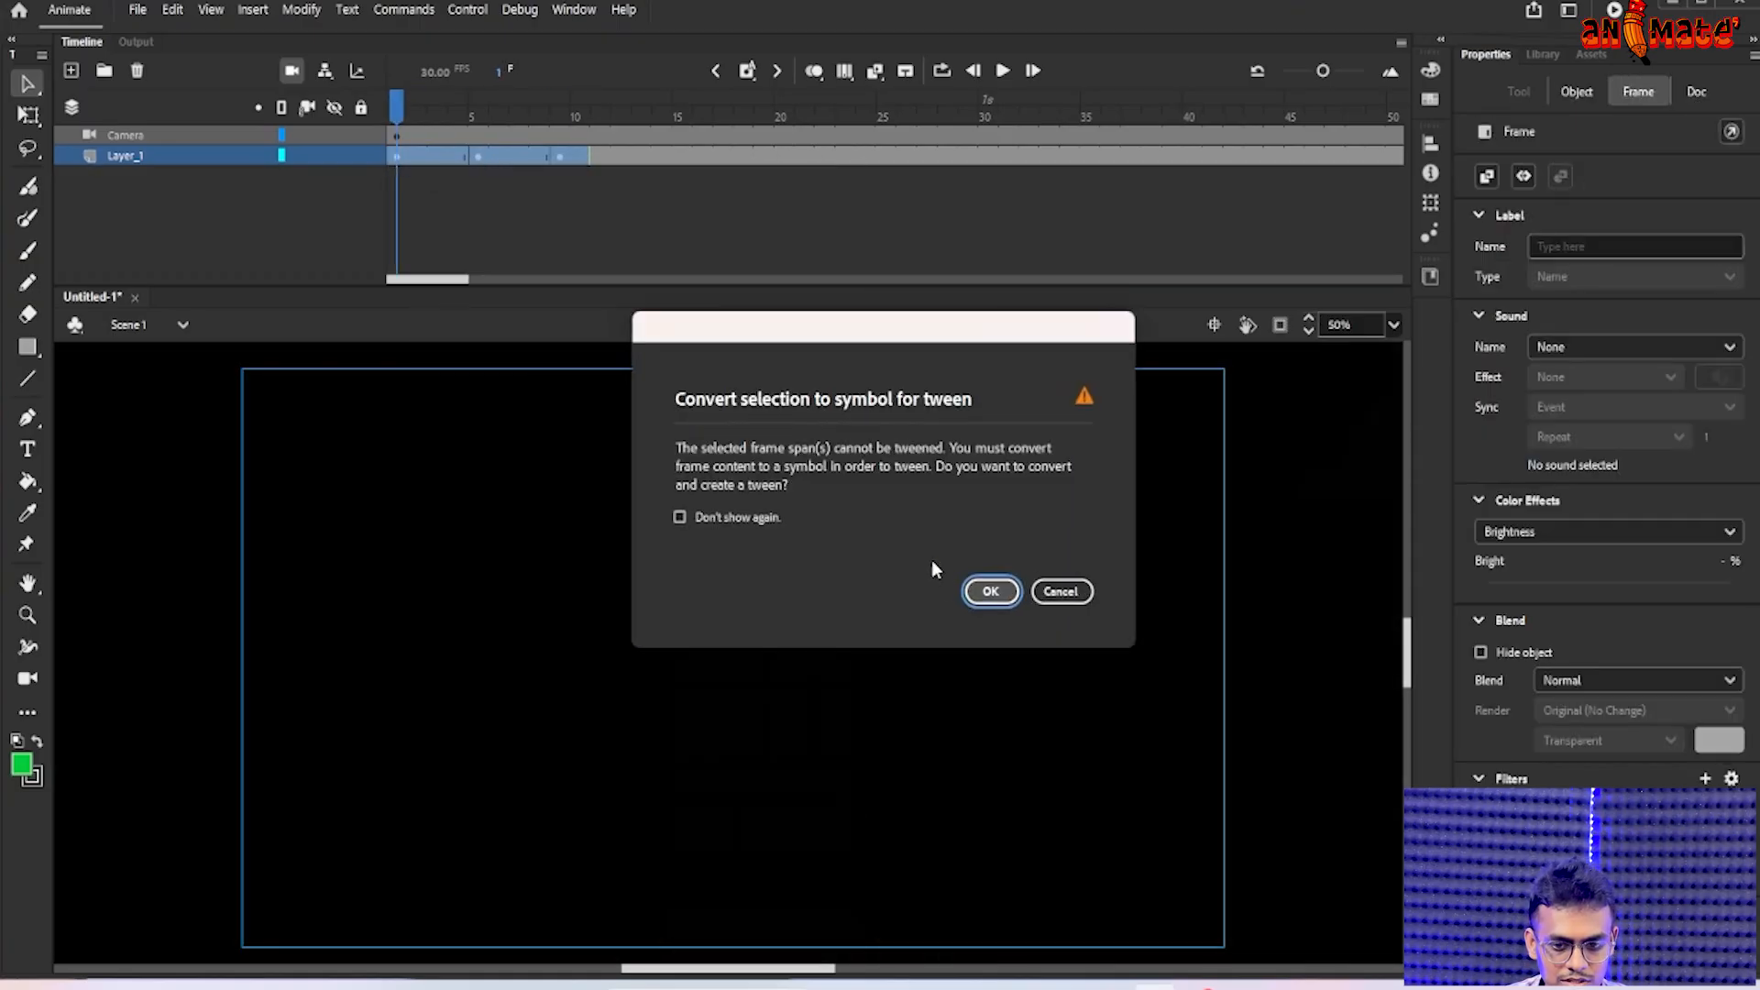
{"action": "left_click", "coordinate": [992, 593]}
{"action": "left_click_drag", "start_coordinate": [394, 108], "coordinate": [440, 118]}
{"action": "key", "text": "ctrl+z"}
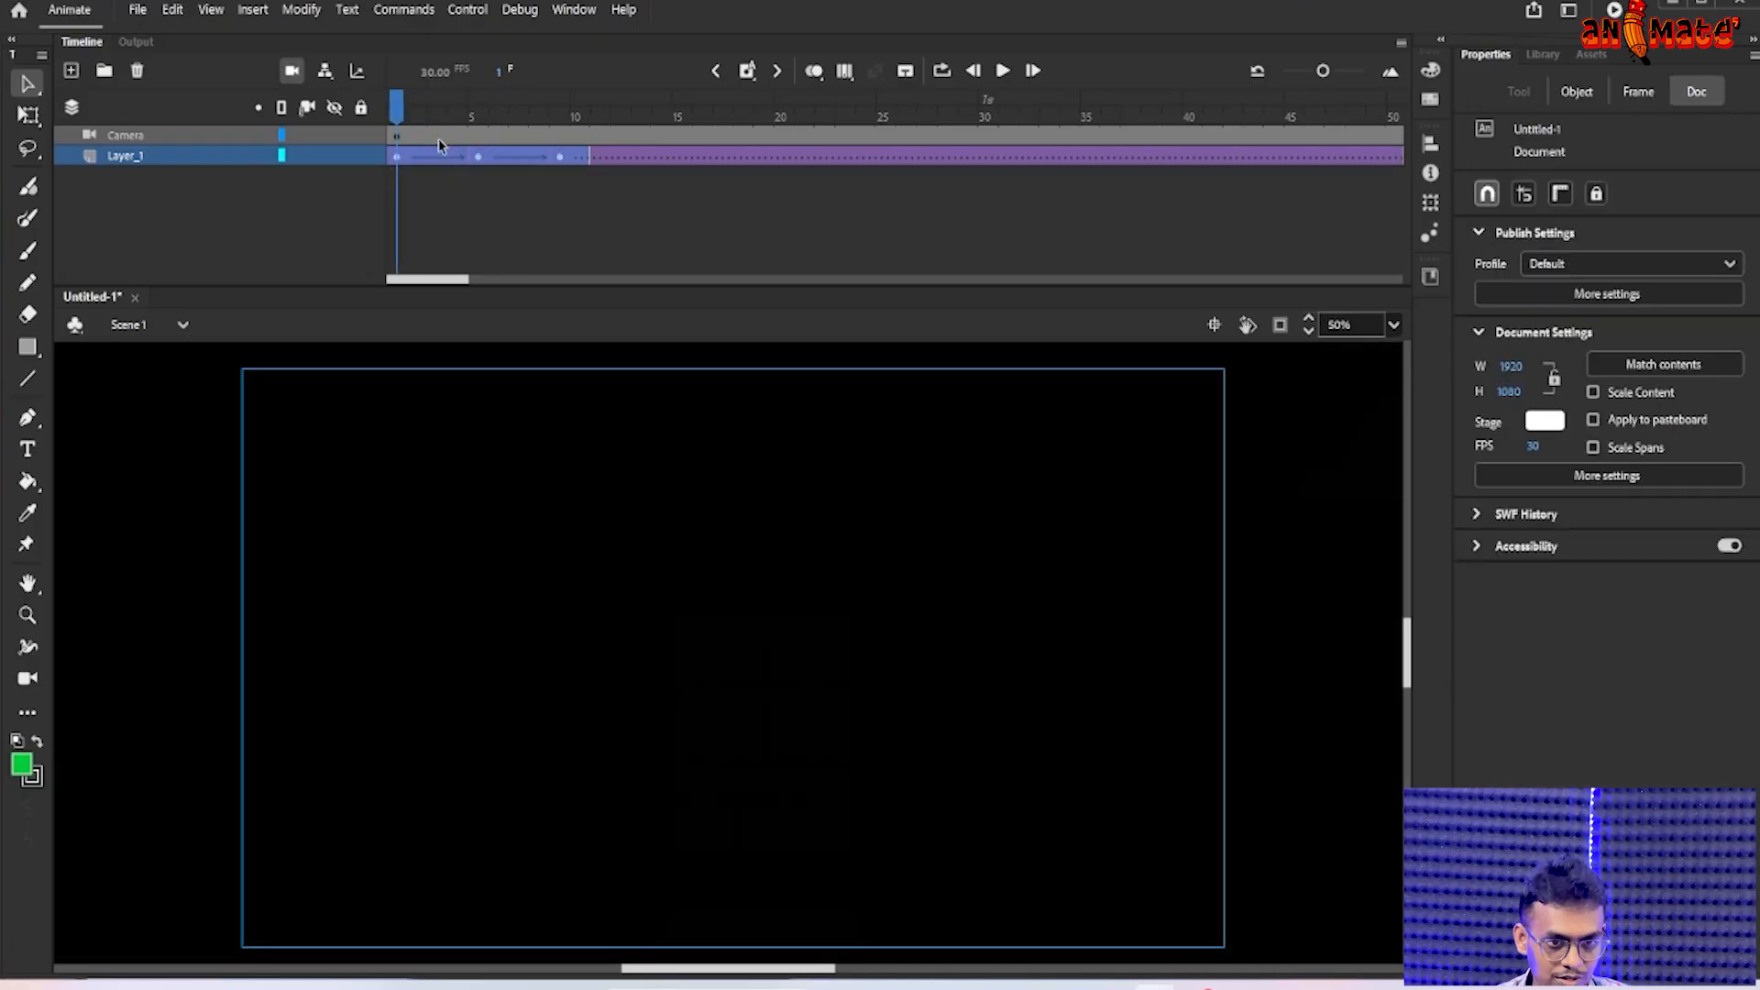
- Create classic tweens between Layer_1's keyframes at frames 1, 5 and 9, converting the content to symbols
{"action": "left_click", "coordinate": [463, 157]}
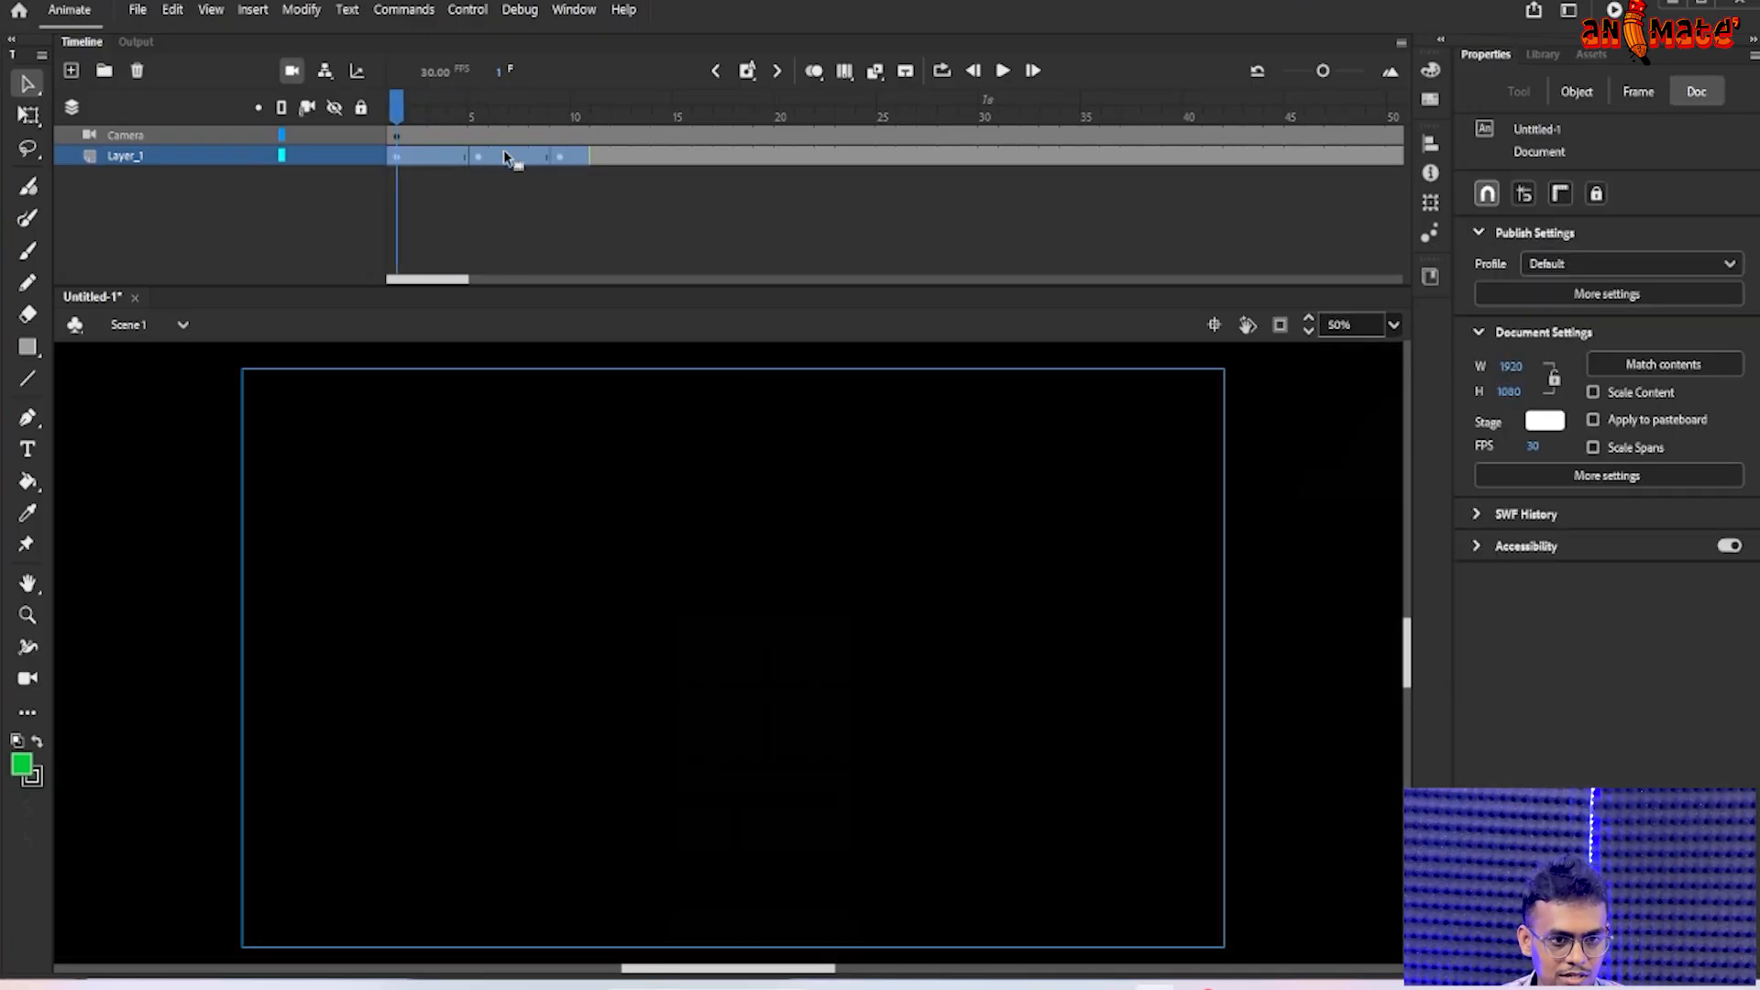
{"action": "left_click", "coordinate": [504, 157]}
{"action": "left_click_drag", "start_coordinate": [500, 161], "coordinate": [447, 158]}
{"action": "right_click", "coordinate": [448, 157]}
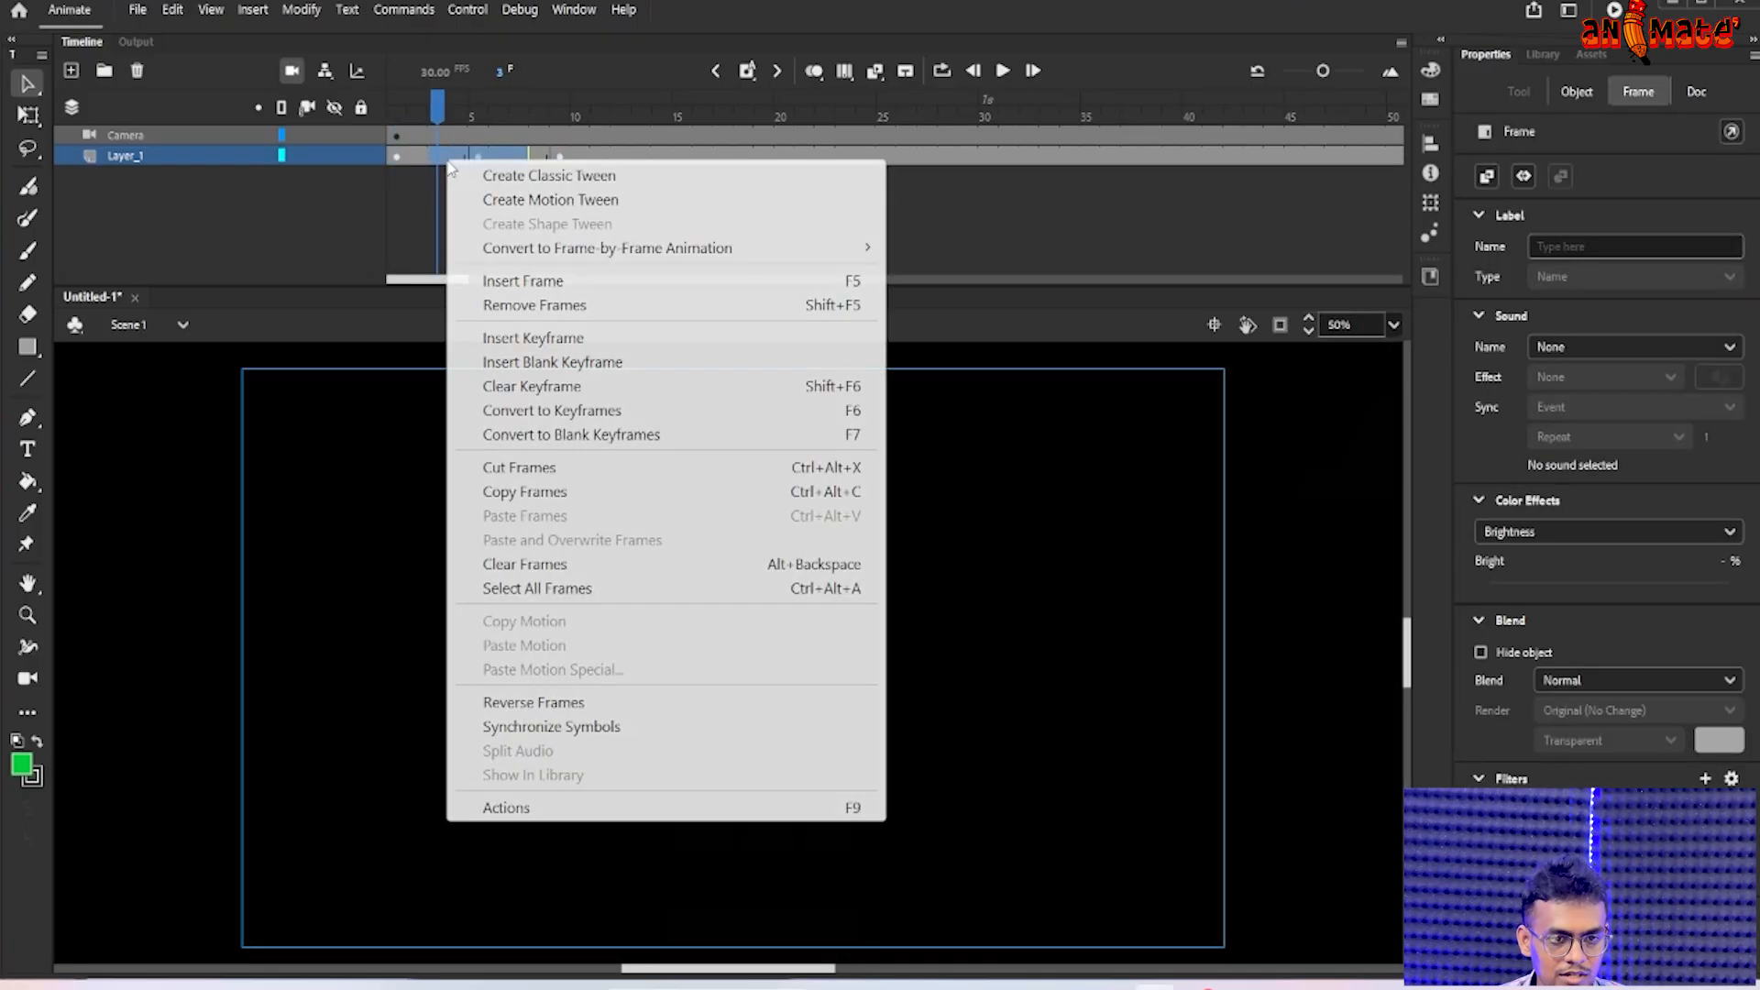
{"action": "left_click", "coordinate": [513, 195]}
{"action": "left_click", "coordinate": [988, 591]}
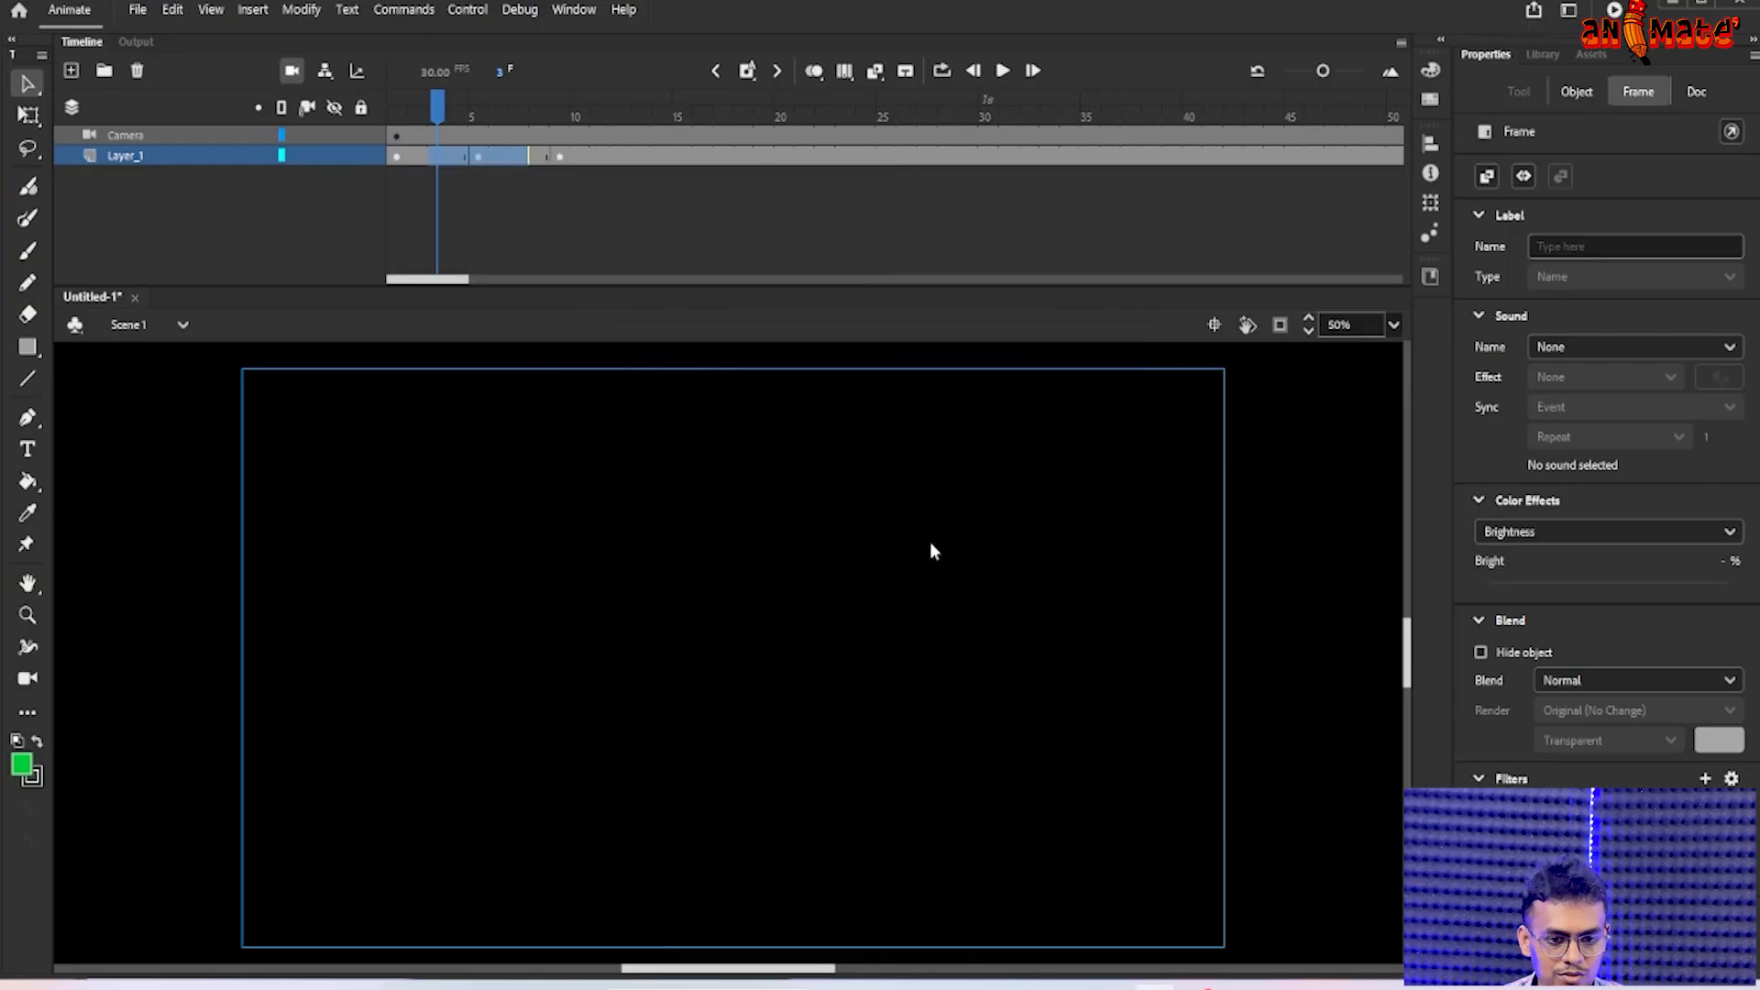
- Scrub and play the timeline to preview the lighthouse's brightness fade-in
{"action": "left_click_drag", "start_coordinate": [433, 99], "coordinate": [564, 123]}
{"action": "left_click", "coordinate": [1002, 70]}
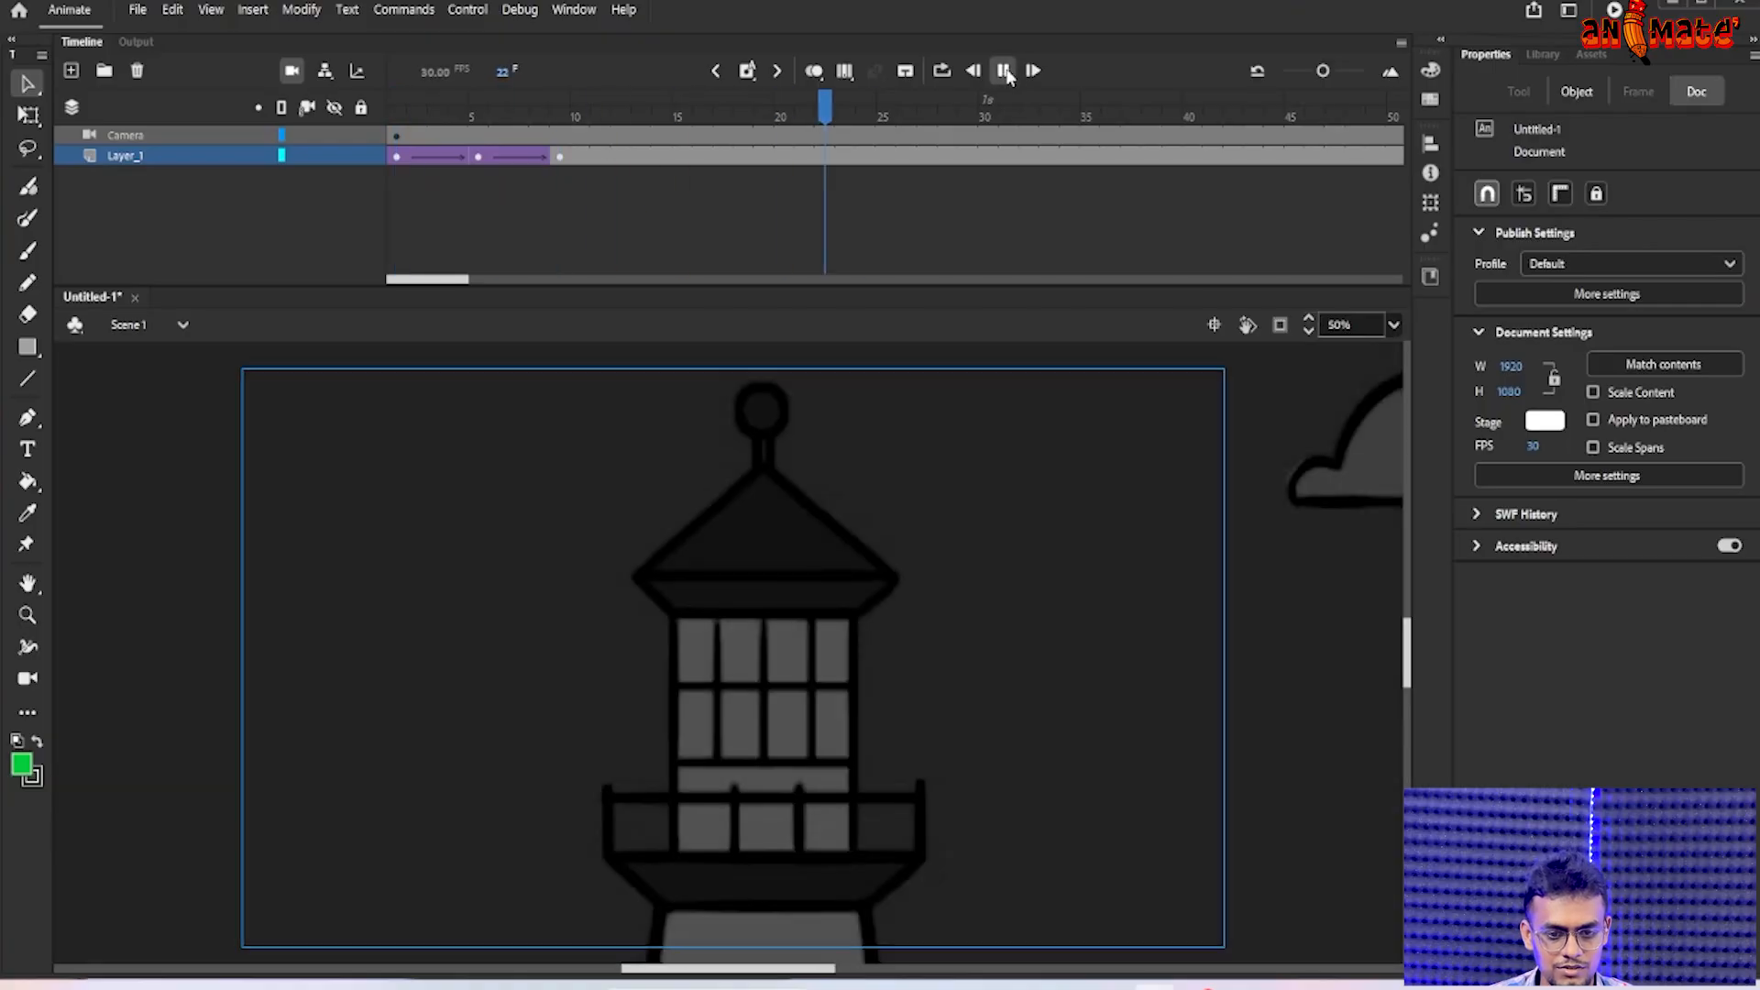
{"action": "left_click", "coordinate": [1005, 71]}
- Insert a keyframe on the Camera layer at frame 30 and activate the Camera tool
{"action": "left_click_drag", "start_coordinate": [880, 114], "coordinate": [973, 131]}
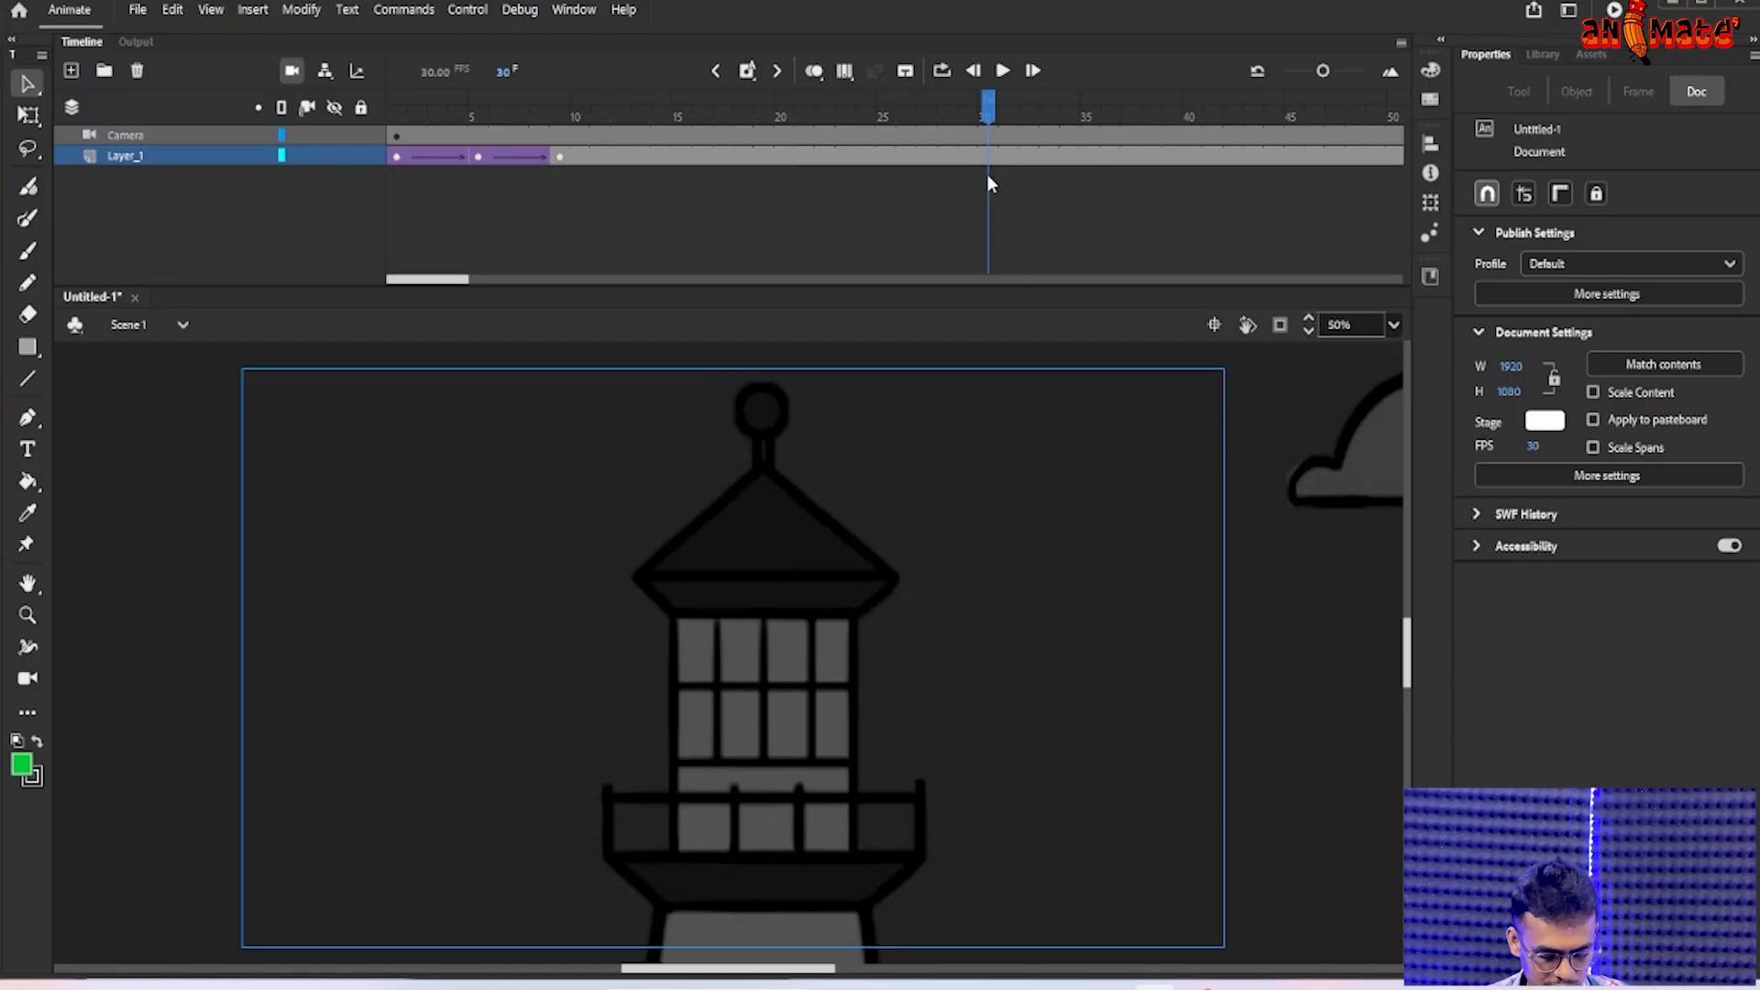
{"action": "left_click", "coordinate": [993, 138]}
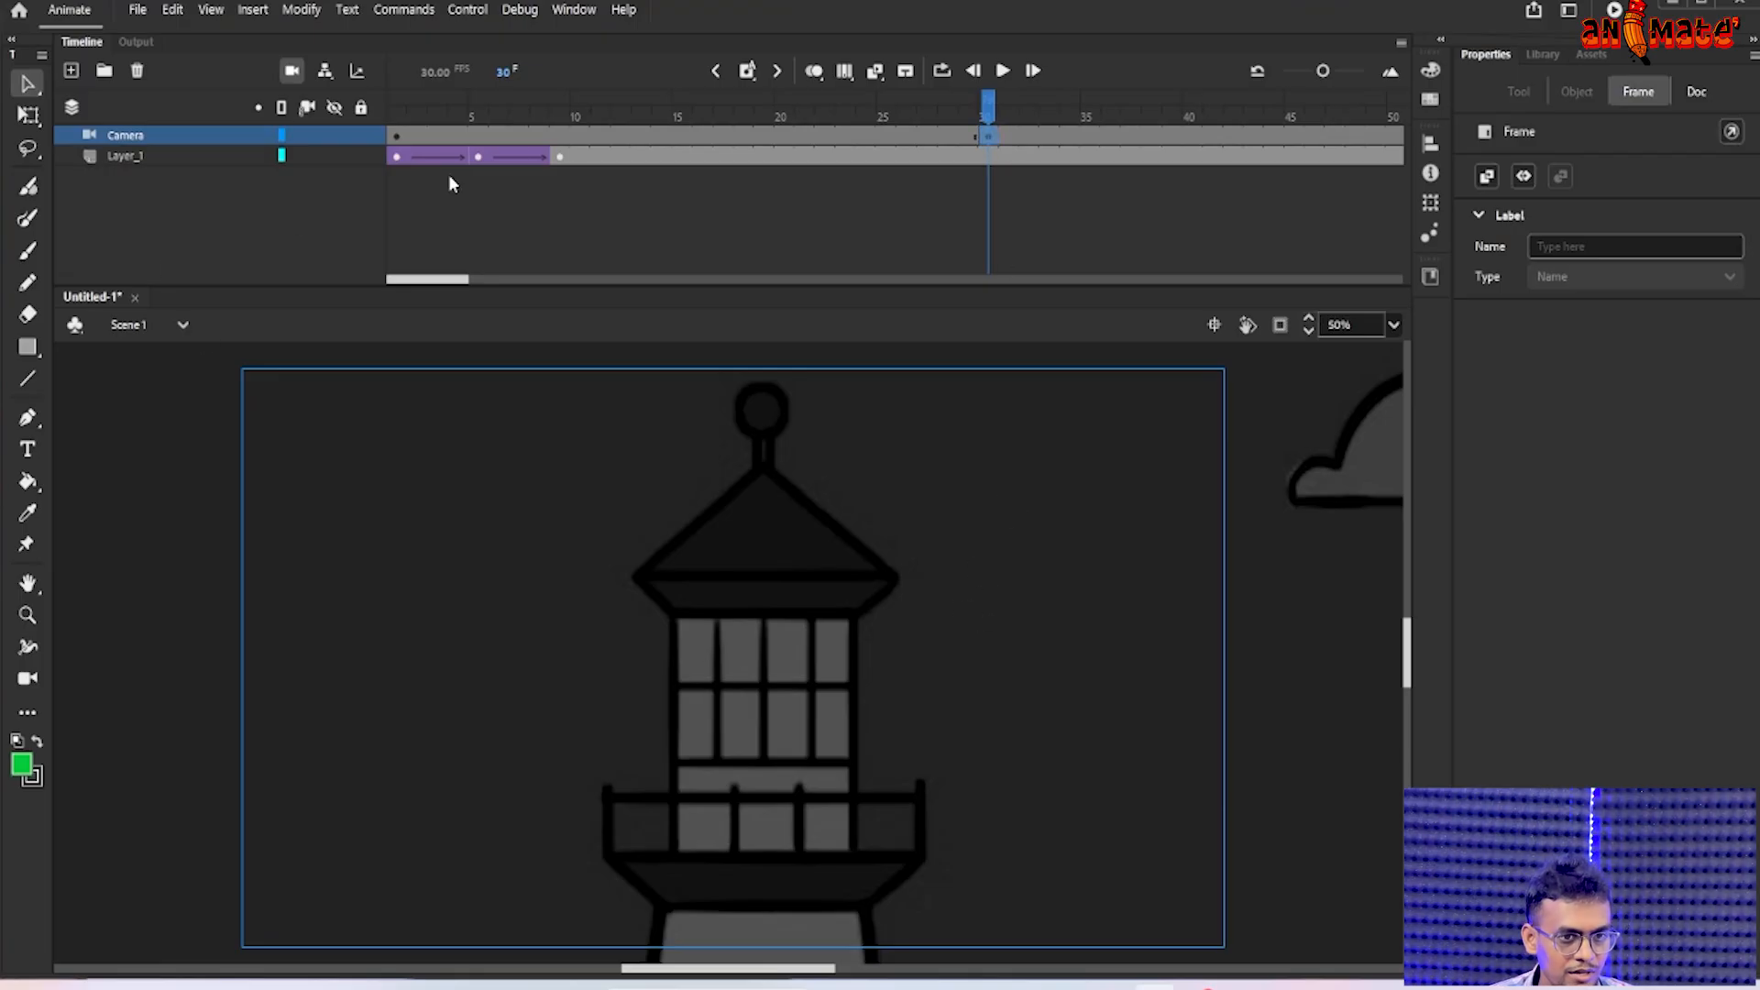
{"action": "left_click", "coordinate": [27, 678]}
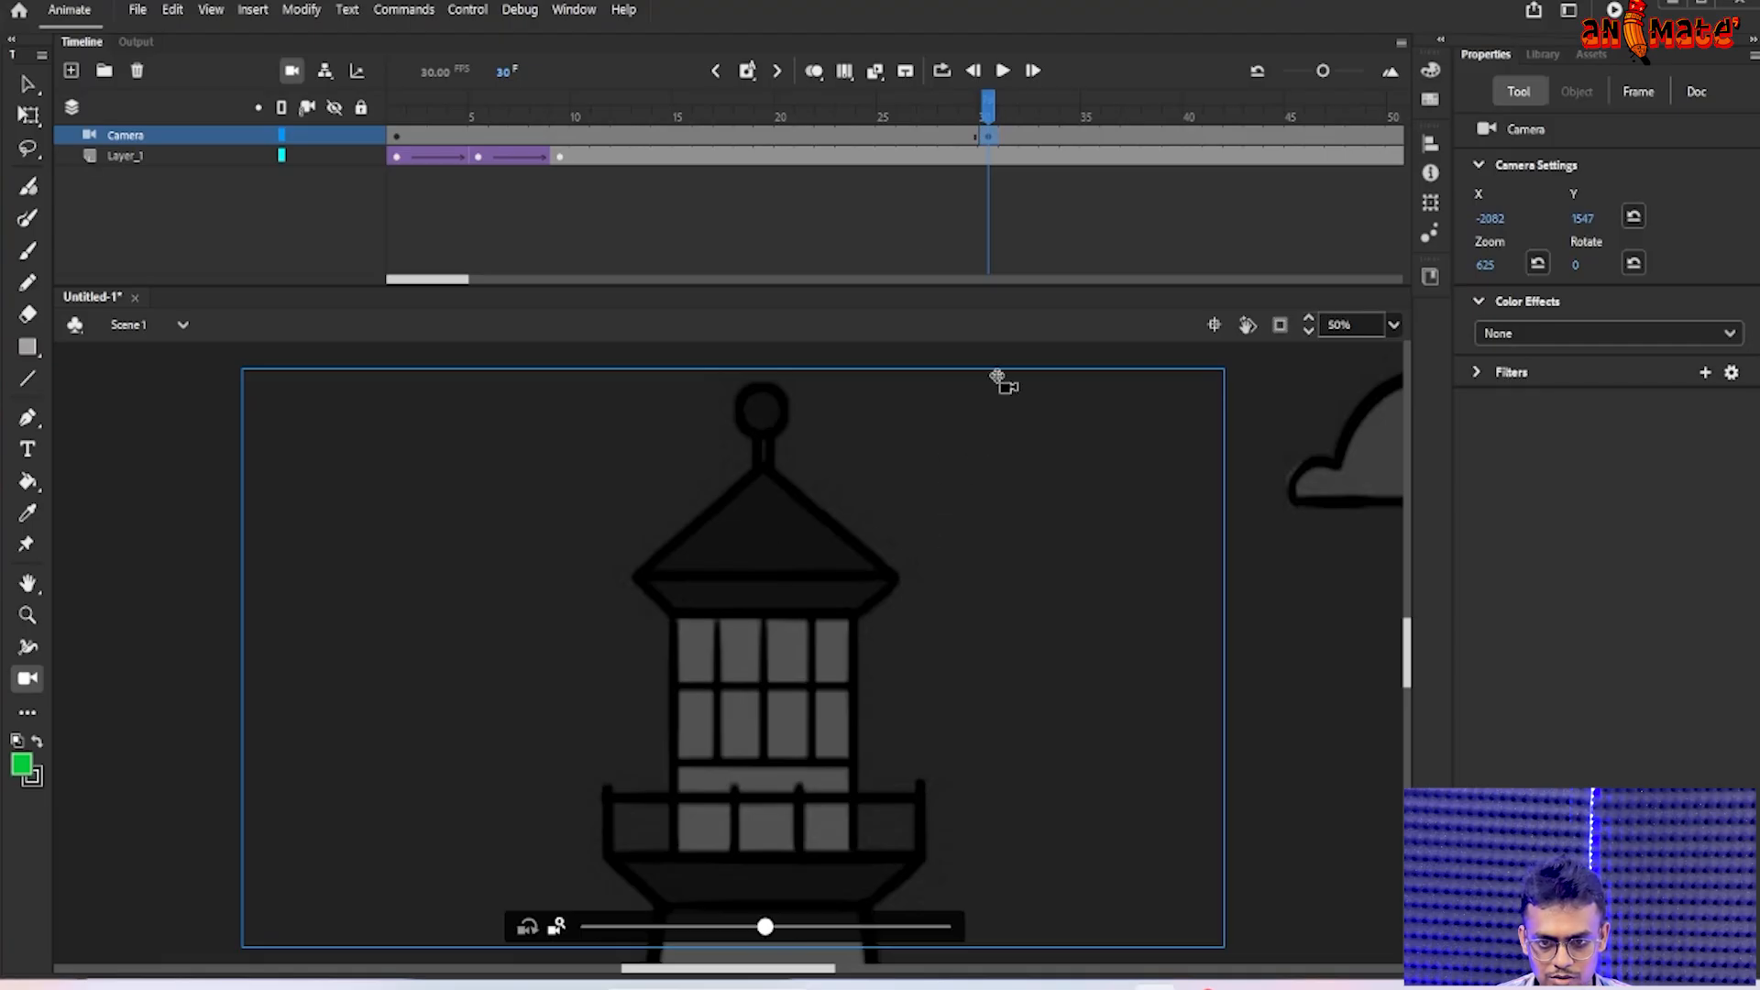
- Try moving the frame 30 camera shot down the lighthouse tower and changing its zoom to 570
{"action": "scroll", "coordinate": [852, 706], "scroll_direction": "down", "scroll_amount": 3}
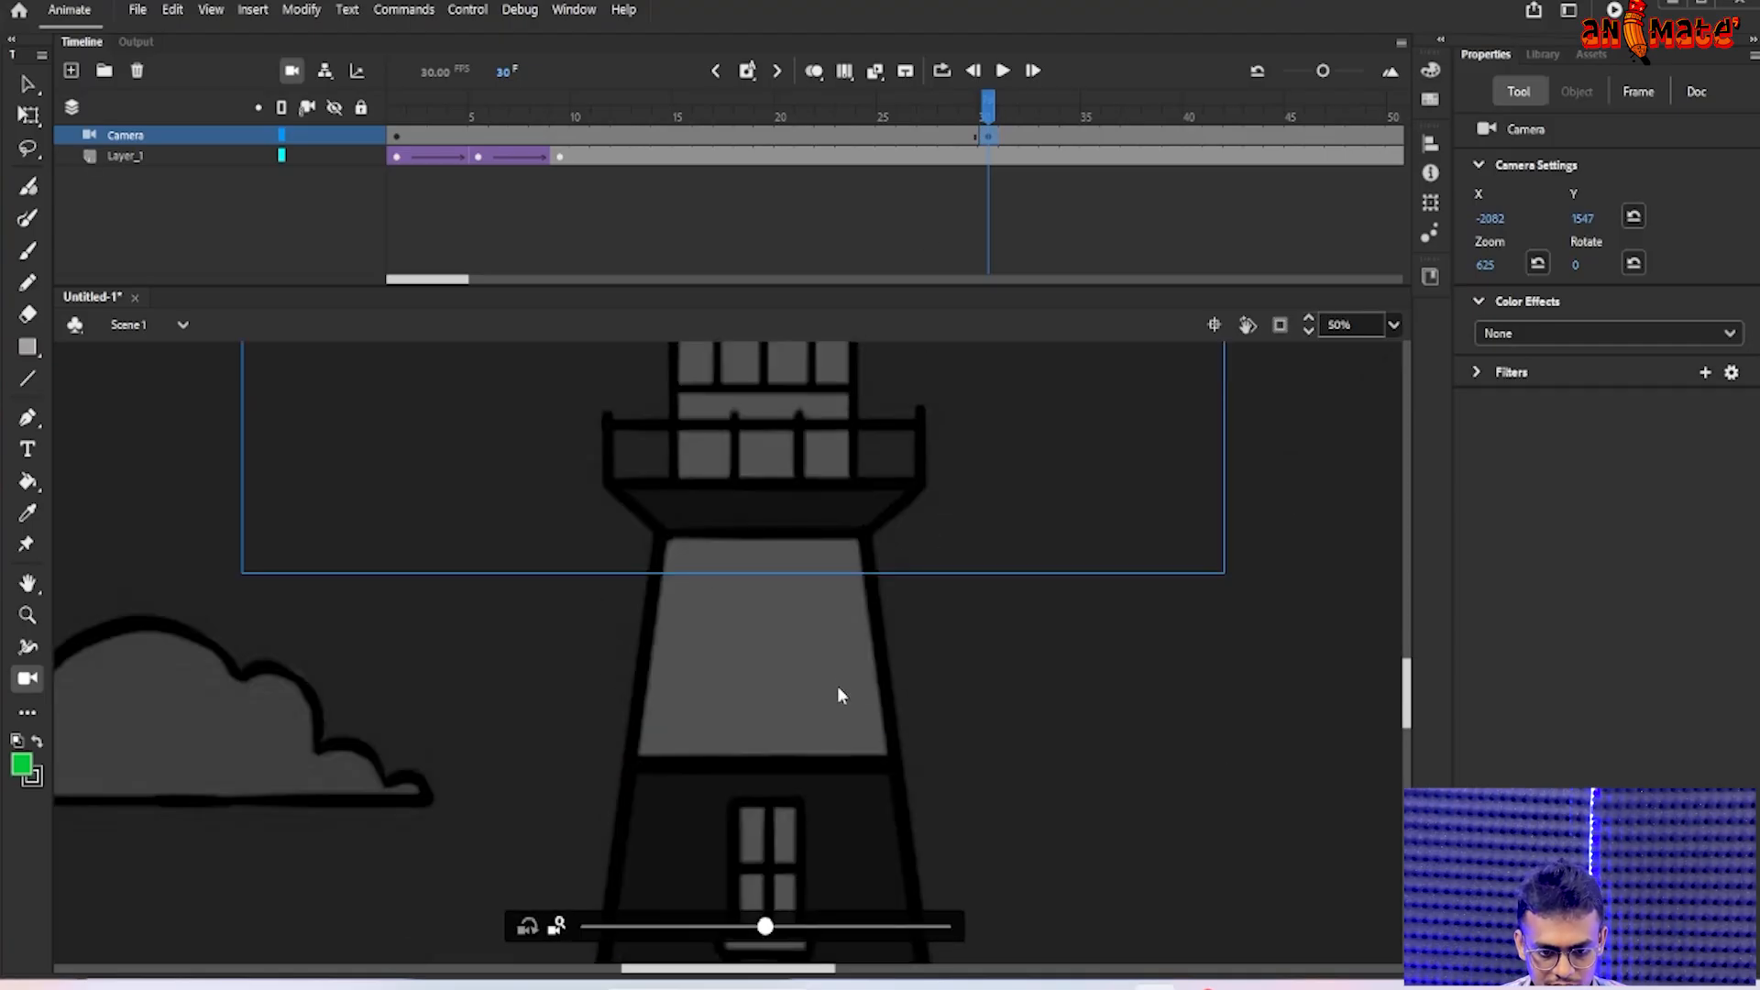
{"action": "left_click_drag", "start_coordinate": [776, 432], "coordinate": [767, 862]}
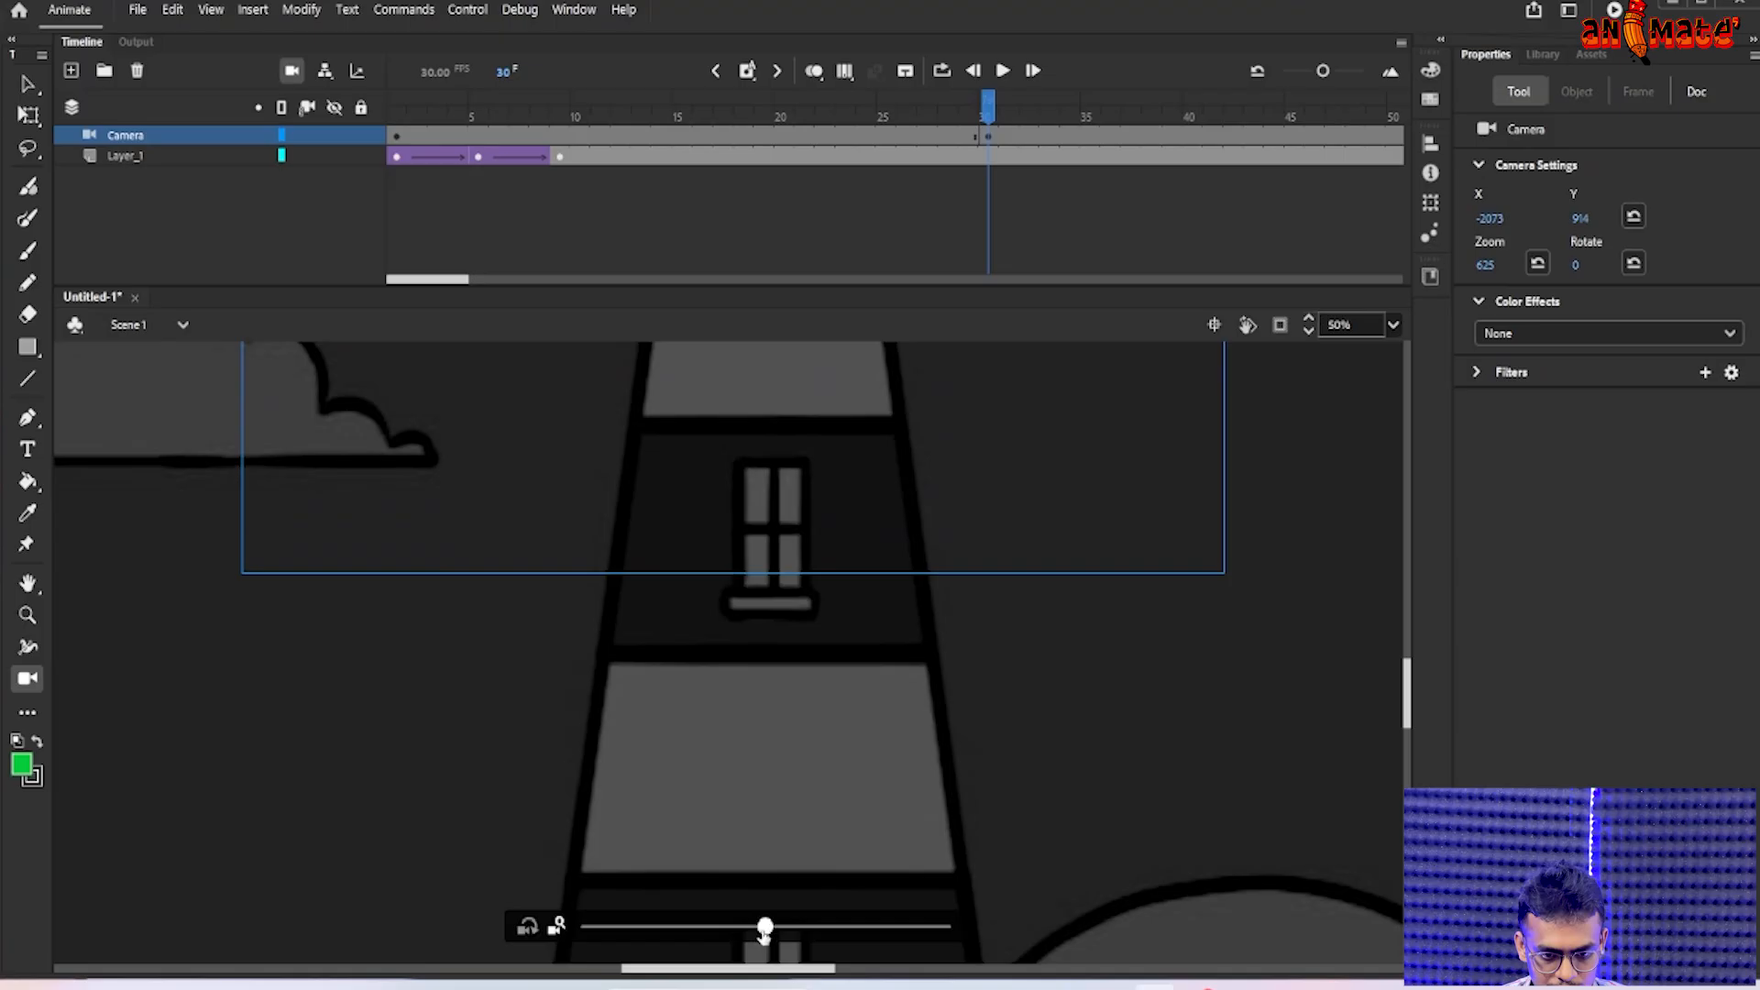
{"action": "left_click_drag", "start_coordinate": [764, 927], "coordinate": [888, 926]}
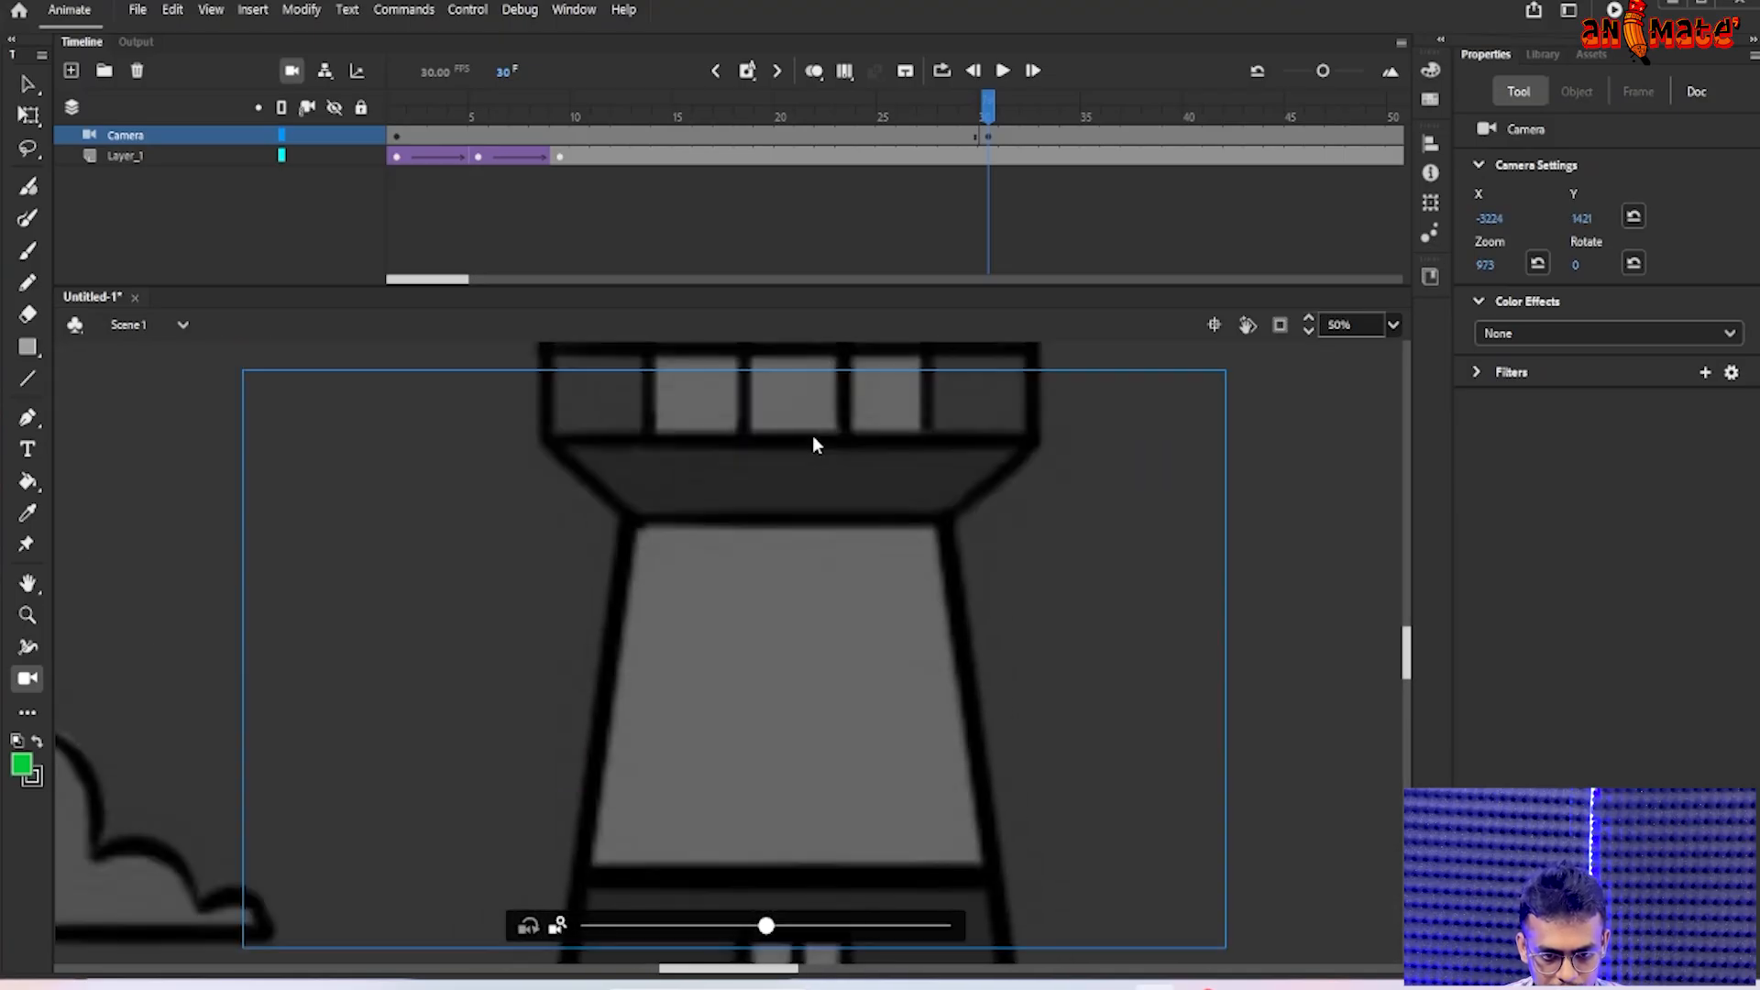
{"action": "scroll", "coordinate": [812, 436], "scroll_direction": "down", "scroll_amount": 3}
{"action": "left_click_drag", "start_coordinate": [766, 927], "coordinate": [634, 927]}
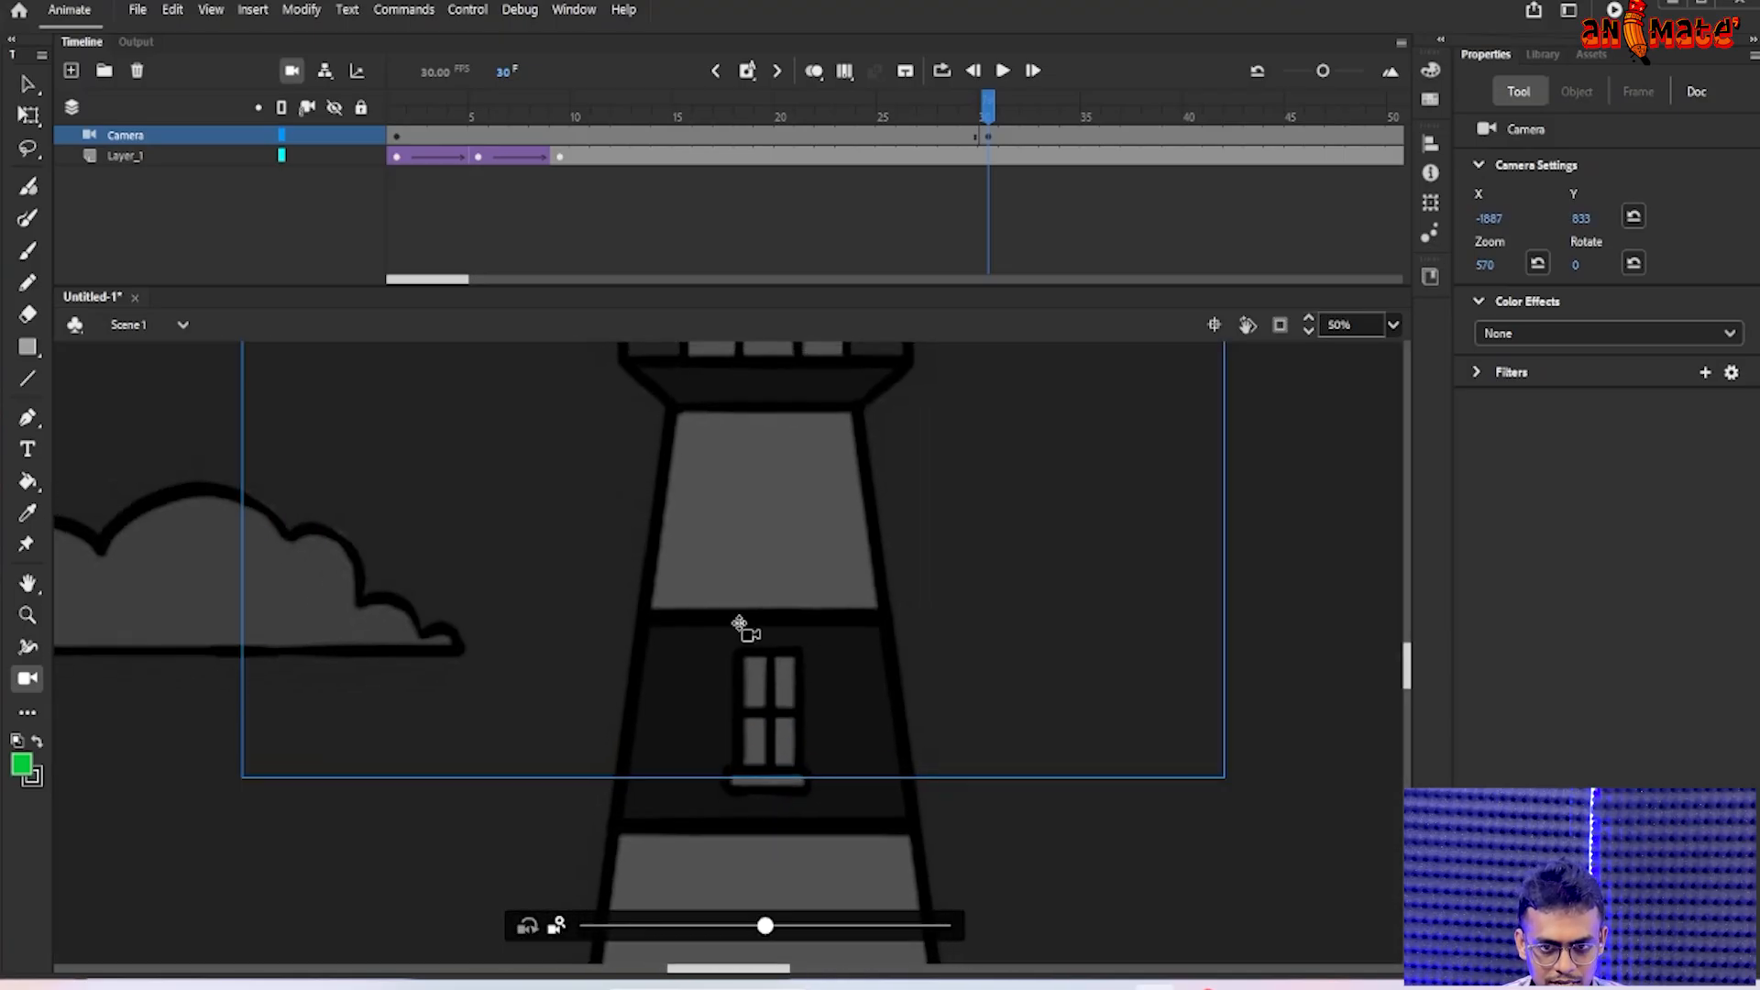
{"action": "scroll", "coordinate": [742, 628], "scroll_direction": "down", "scroll_amount": 3}
{"action": "scroll", "coordinate": [763, 555], "scroll_direction": "up", "scroll_amount": 3}
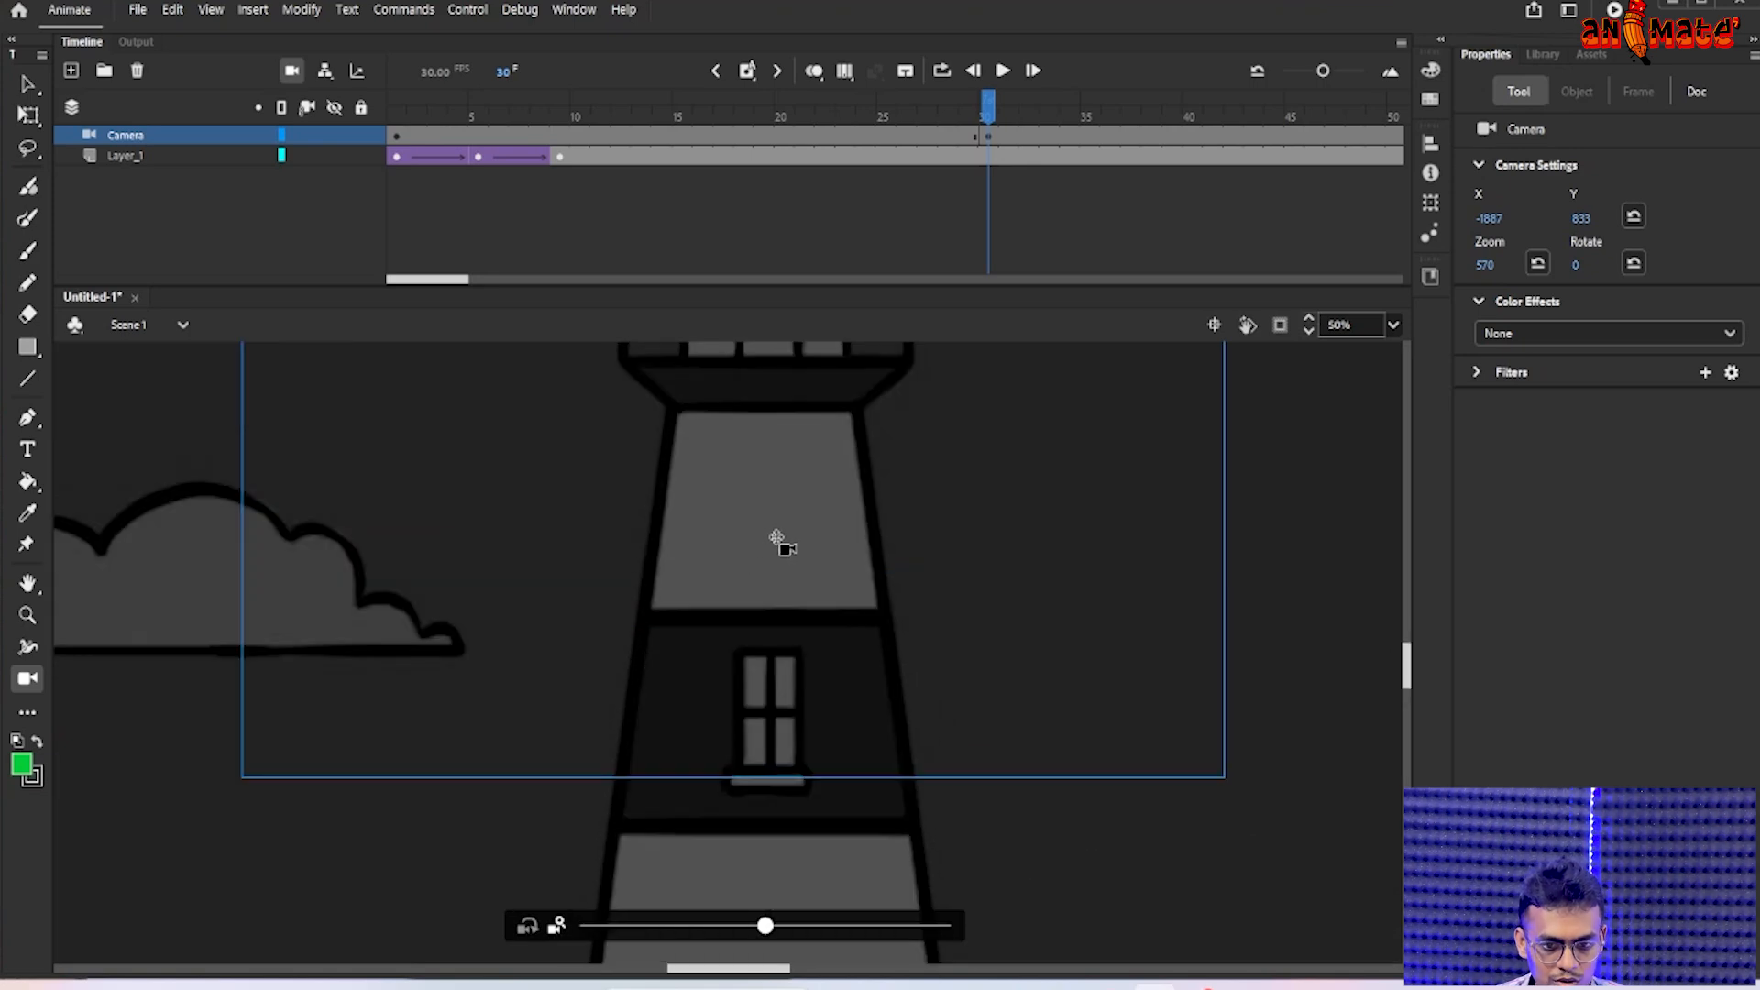
{"action": "left_click_drag", "start_coordinate": [988, 108], "coordinate": [1088, 115]}
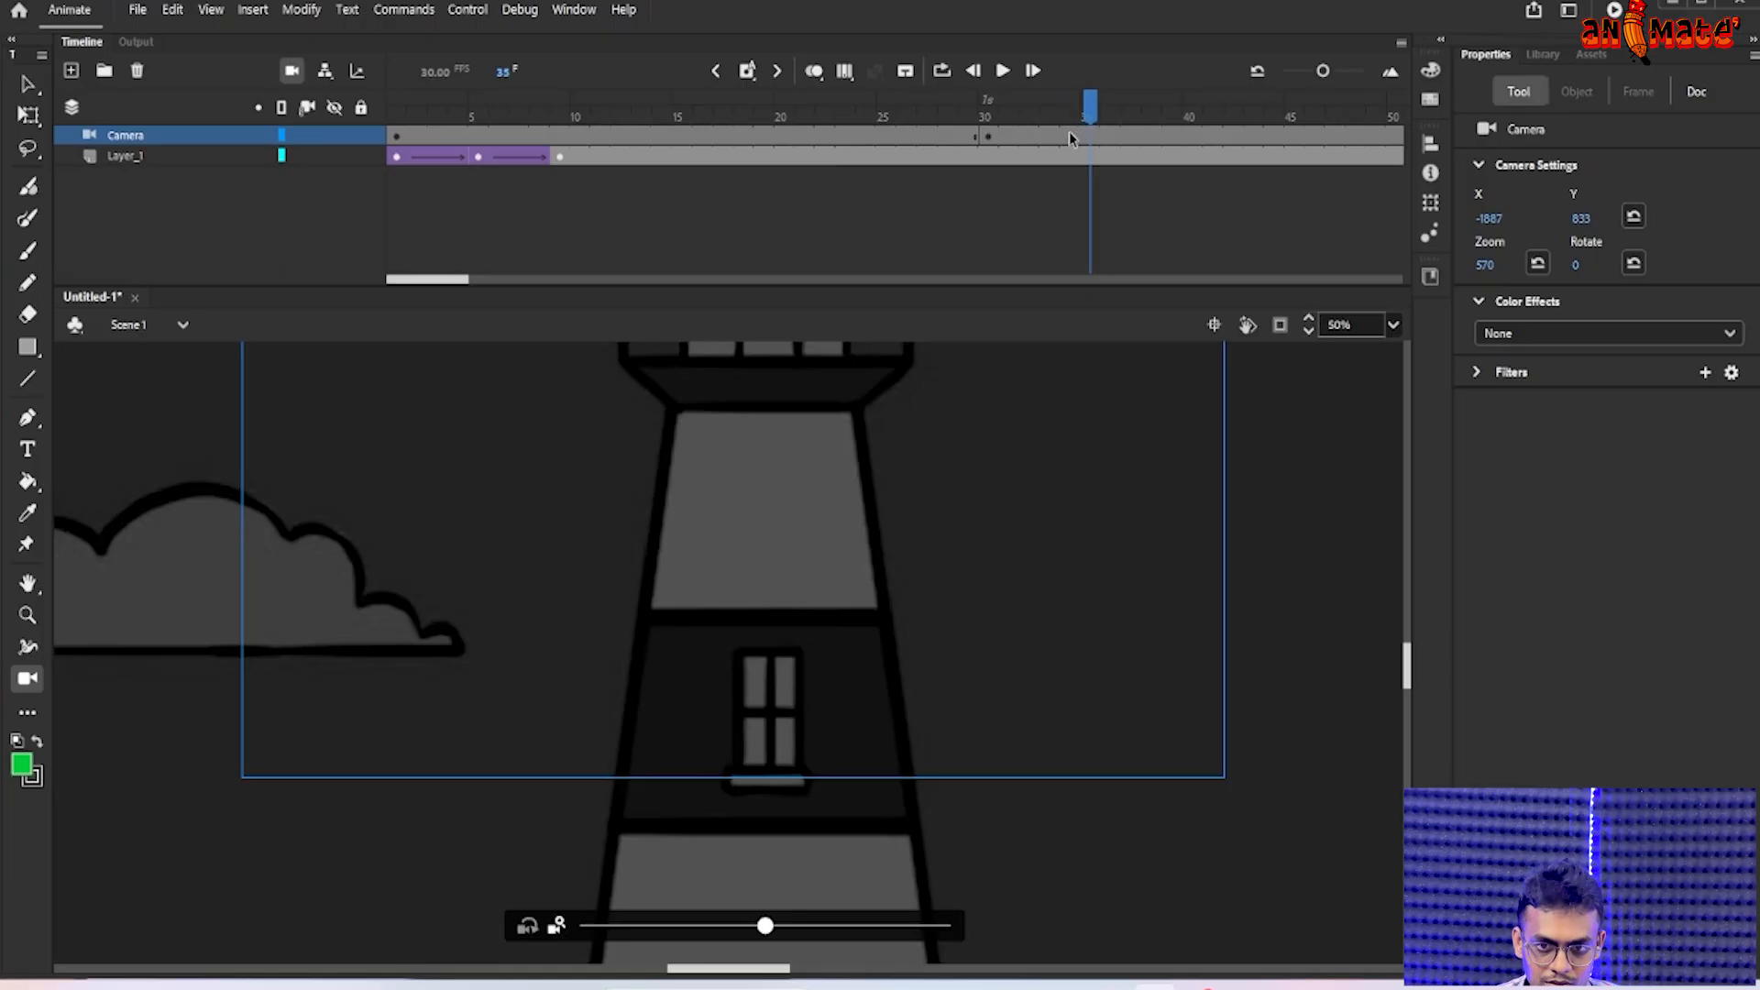
- Undo the camera position and zoom changes made on frame 30
{"action": "key", "text": "ctrl+z"}
{"action": "key", "text": "ctrl+z"}
{"action": "key", "text": "ctrl+z"}
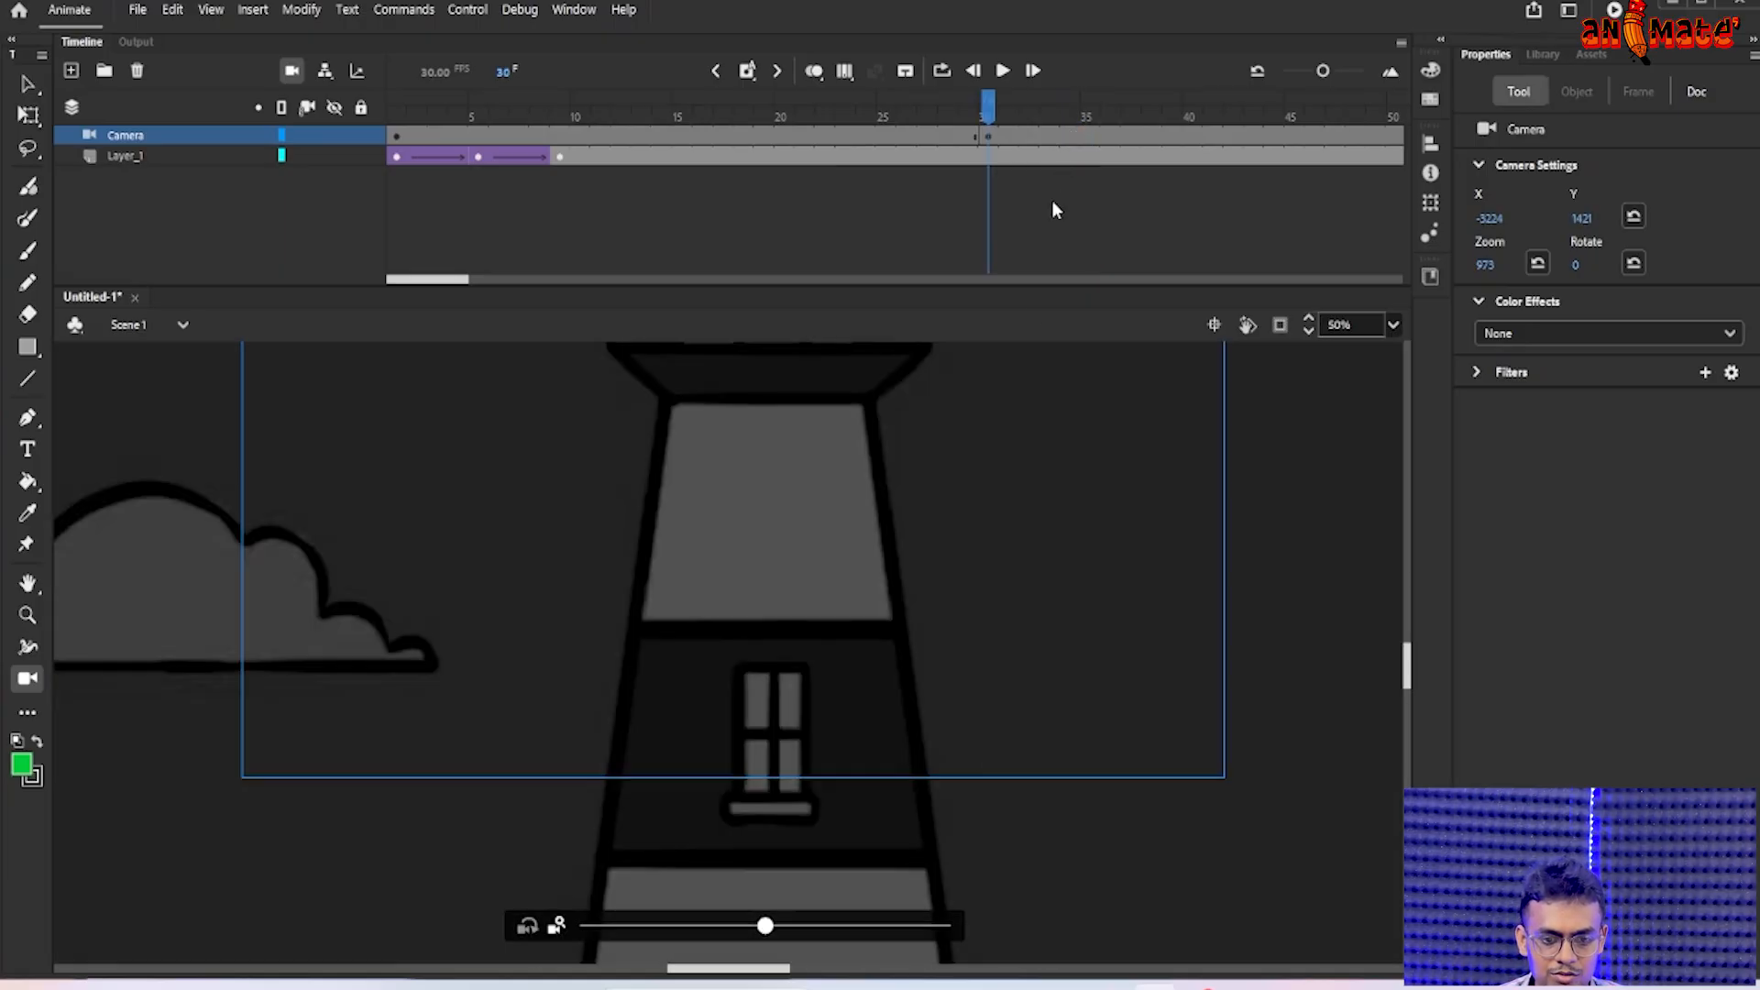
{"action": "key", "text": "ctrl+z"}
{"action": "key", "text": "ctrl+z"}
{"action": "key", "text": "ctrl+z"}
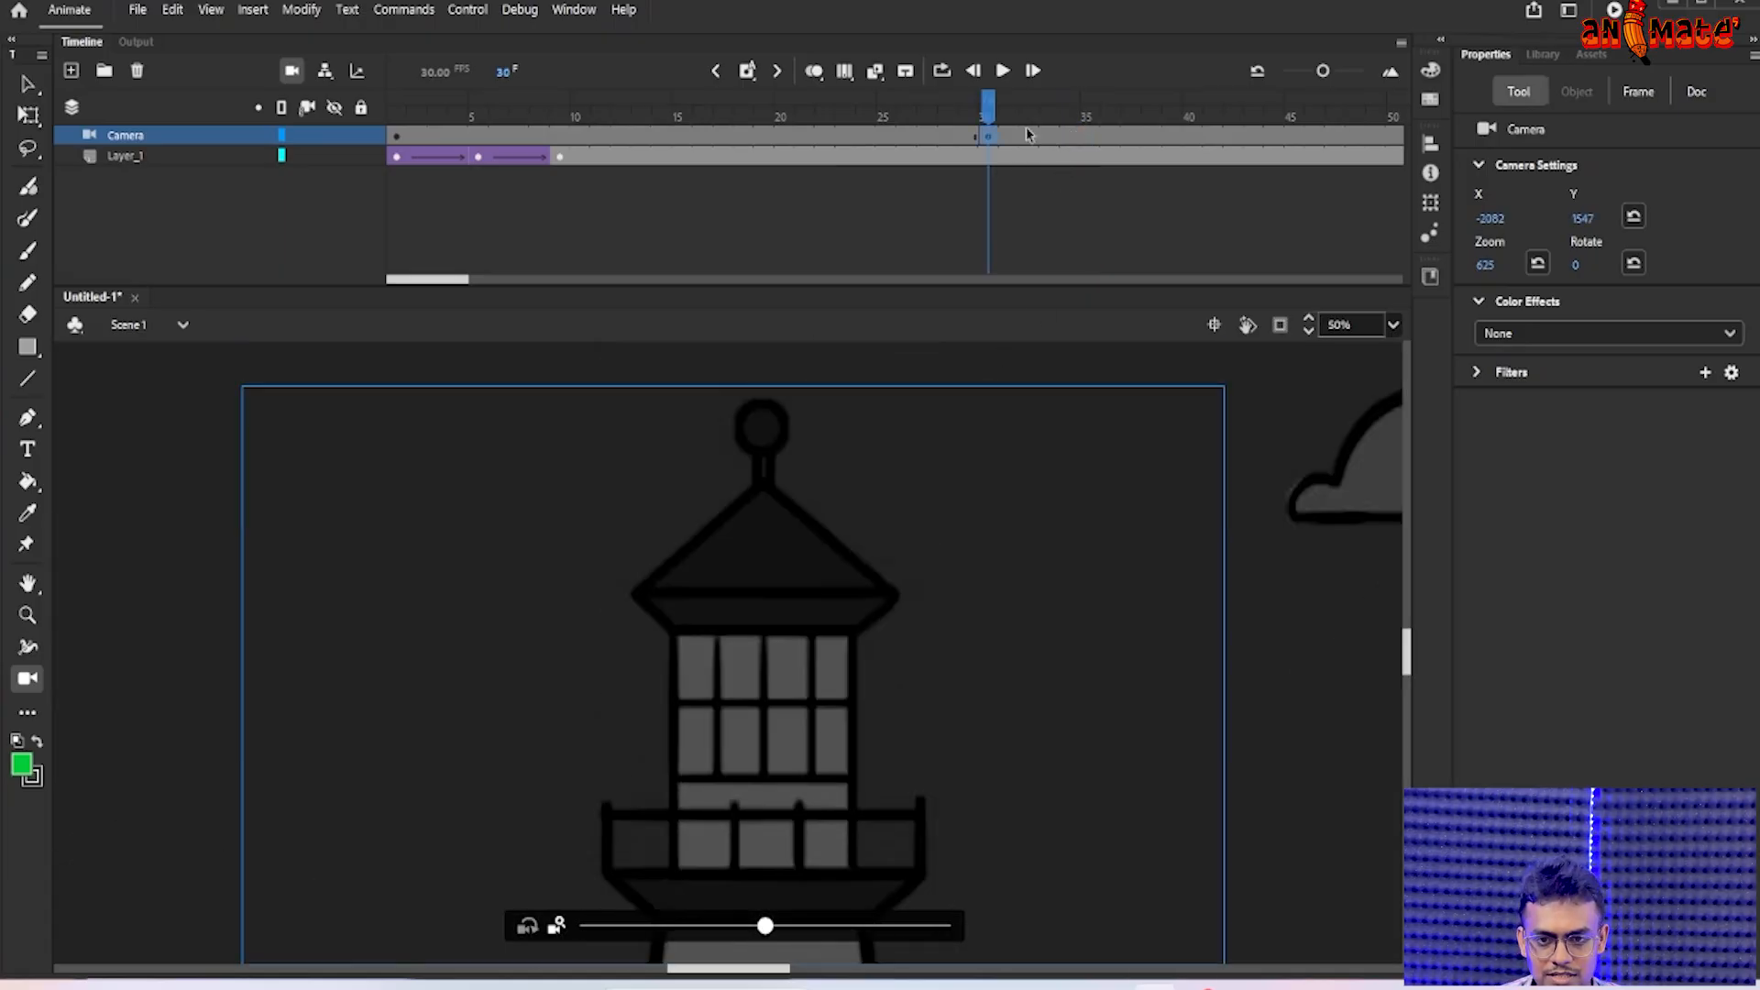
- Add a Camera keyframe at frame 35 and move the shot down to the tower's upper window
{"action": "left_click_drag", "start_coordinate": [997, 105], "coordinate": [1088, 108]}
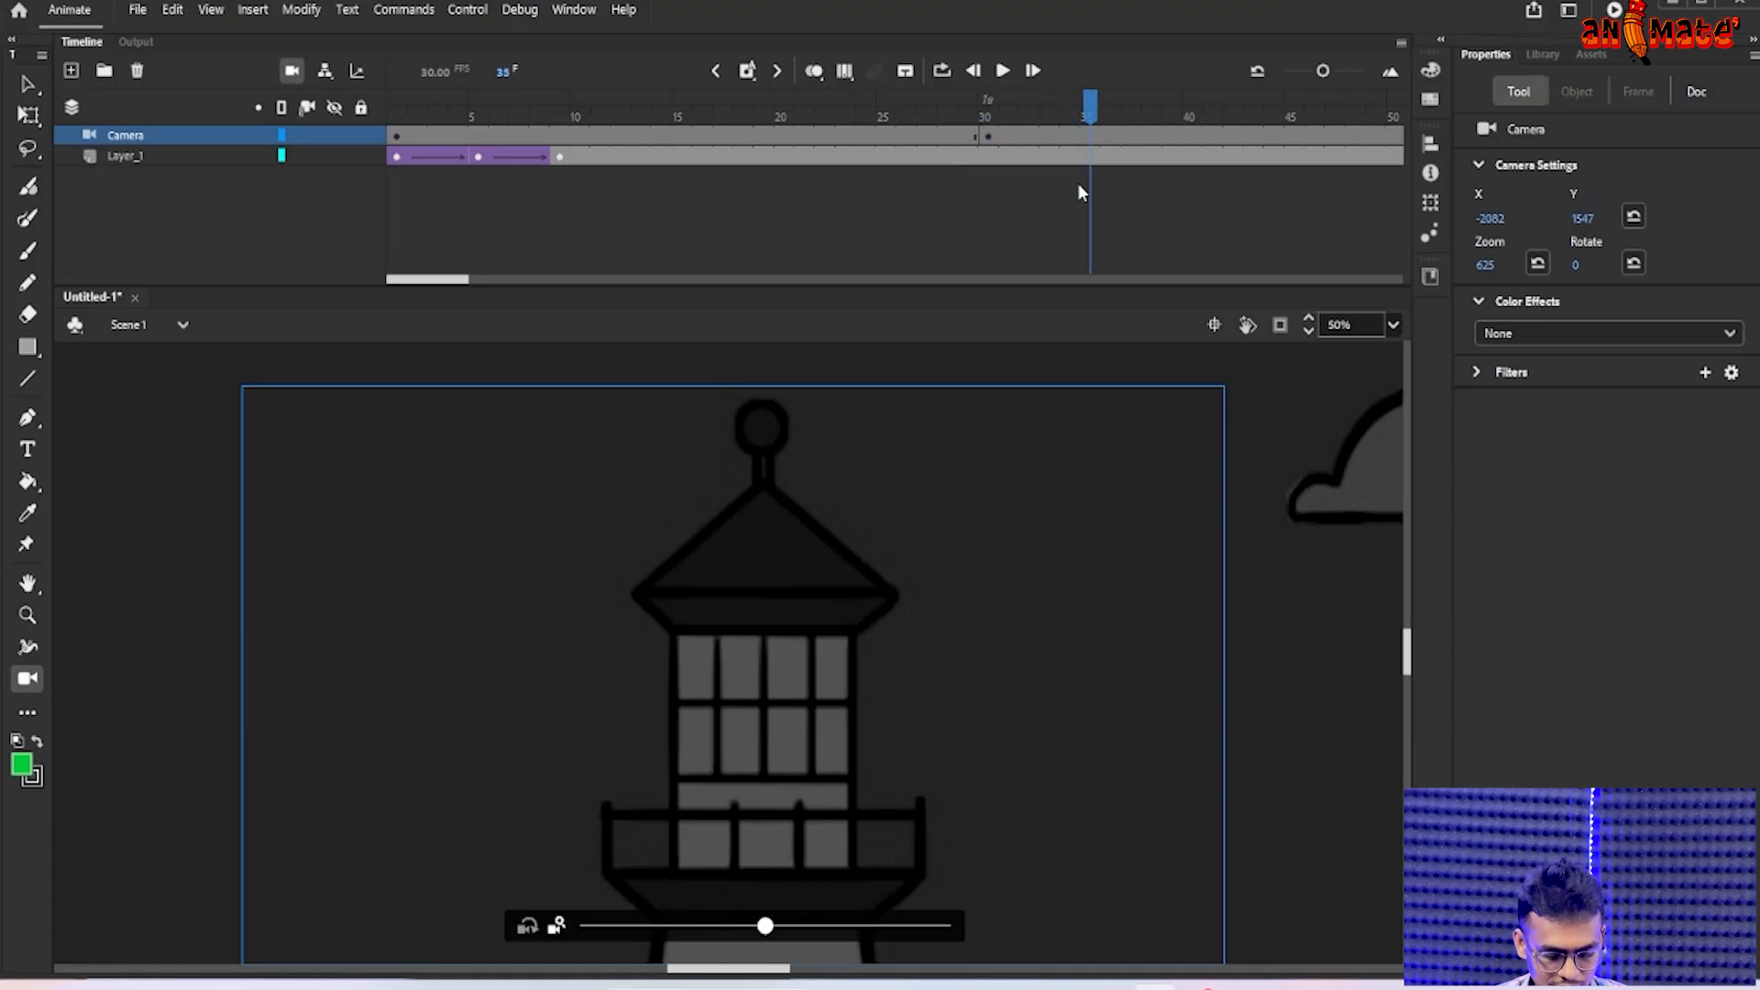
{"action": "key", "text": "F6"}
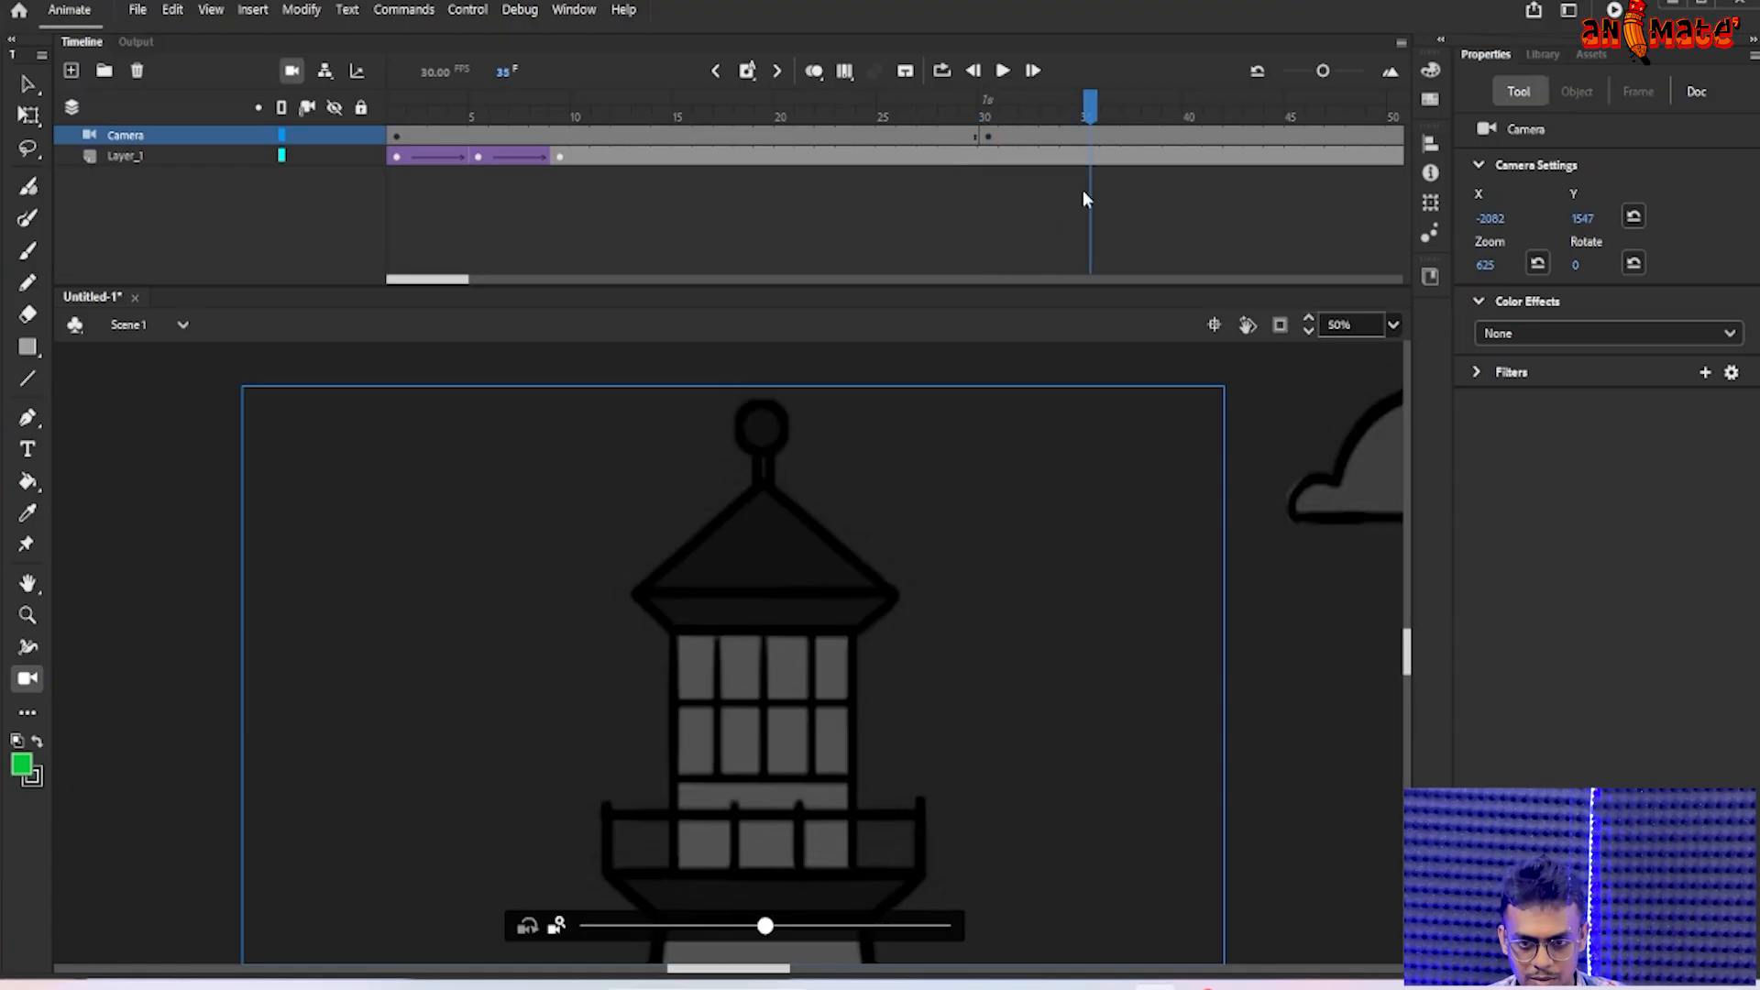
{"action": "scroll", "coordinate": [803, 530], "scroll_direction": "down", "scroll_amount": 3}
{"action": "left_click_drag", "start_coordinate": [782, 493], "coordinate": [793, 860]}
{"action": "left_click_drag", "start_coordinate": [758, 628], "coordinate": [763, 704]}
- Move the camera at frame 40 down to the tower's lower window, at about X -2120, Y -205
{"action": "left_click_drag", "start_coordinate": [1088, 110], "coordinate": [1191, 108]}
{"action": "scroll", "coordinate": [799, 534], "scroll_direction": "up", "scroll_amount": 3}
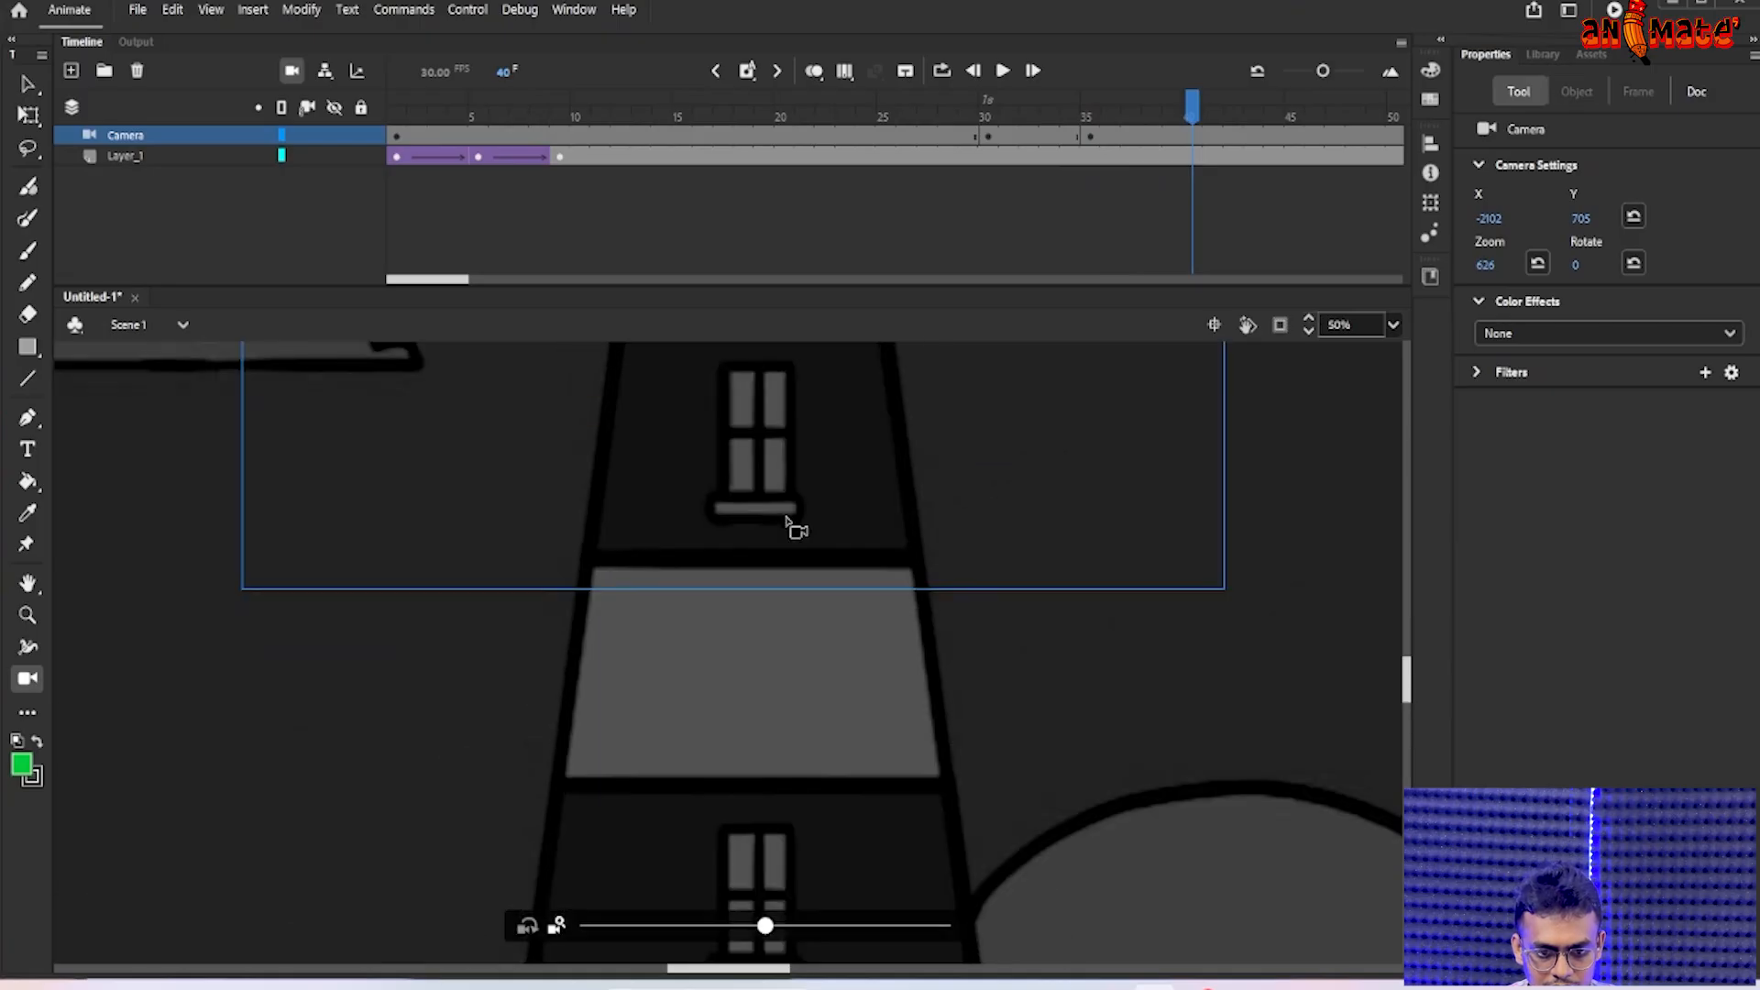
{"action": "left_click_drag", "start_coordinate": [730, 500], "coordinate": [688, 934]}
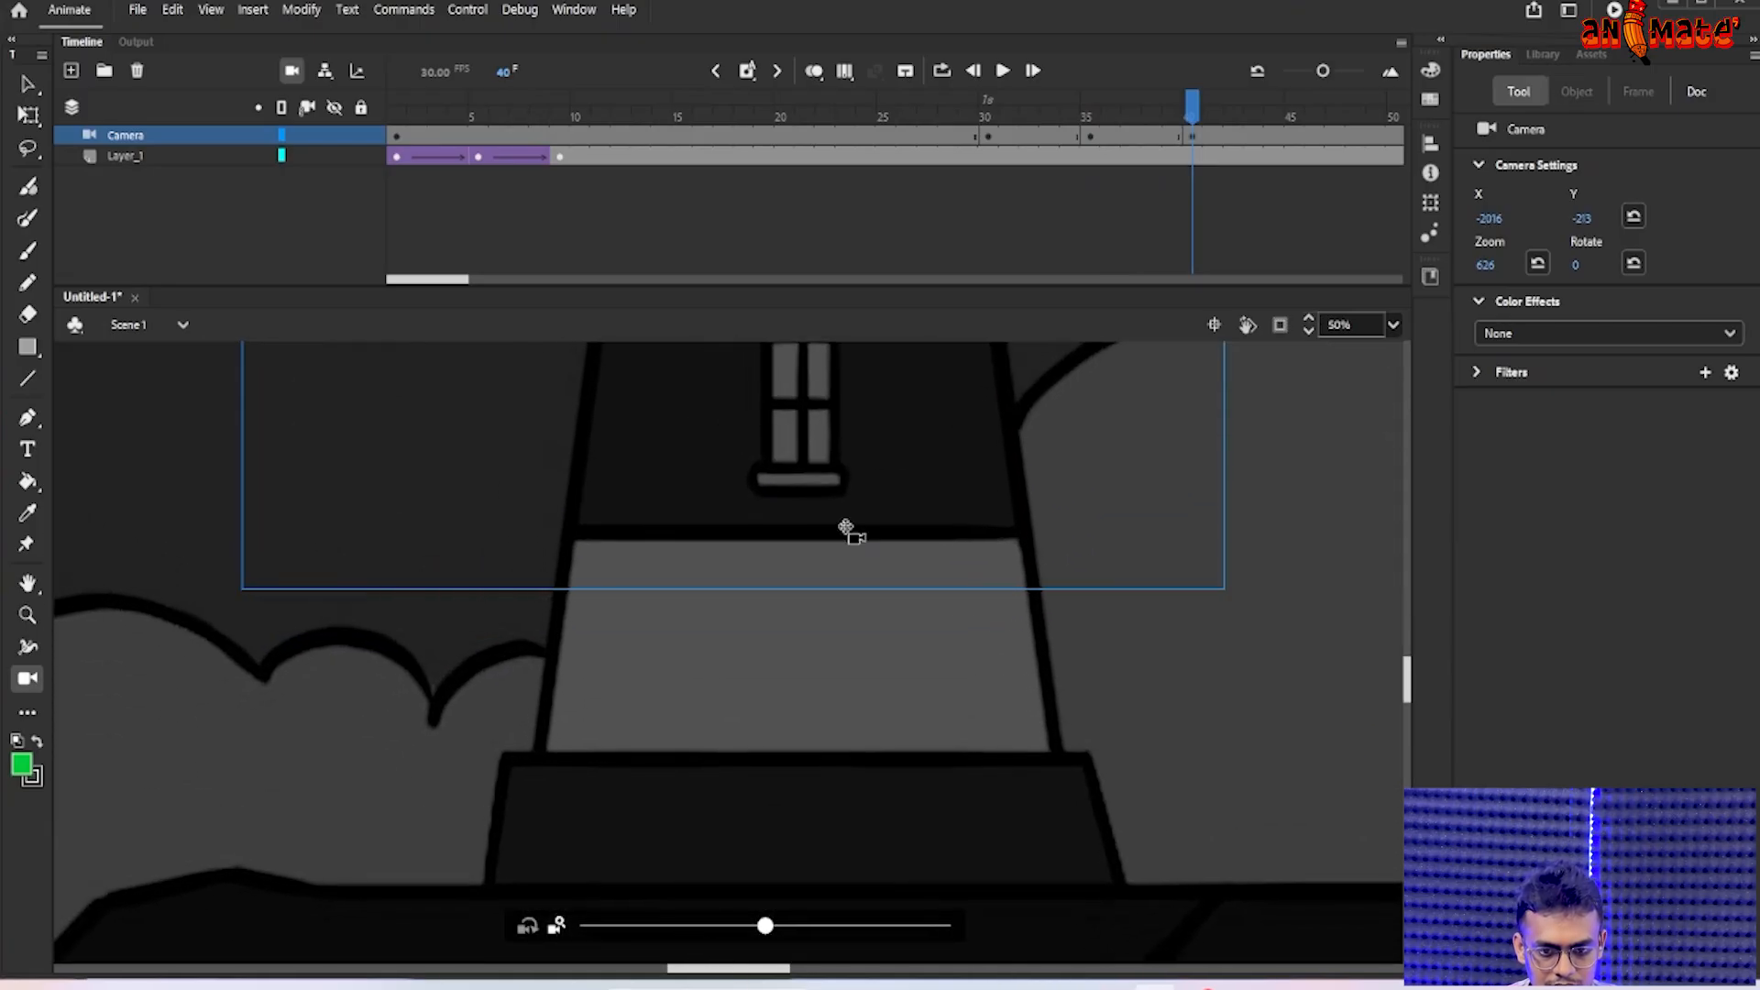
{"action": "key", "text": "ctrl+minus"}
{"action": "key", "text": "ctrl+minus"}
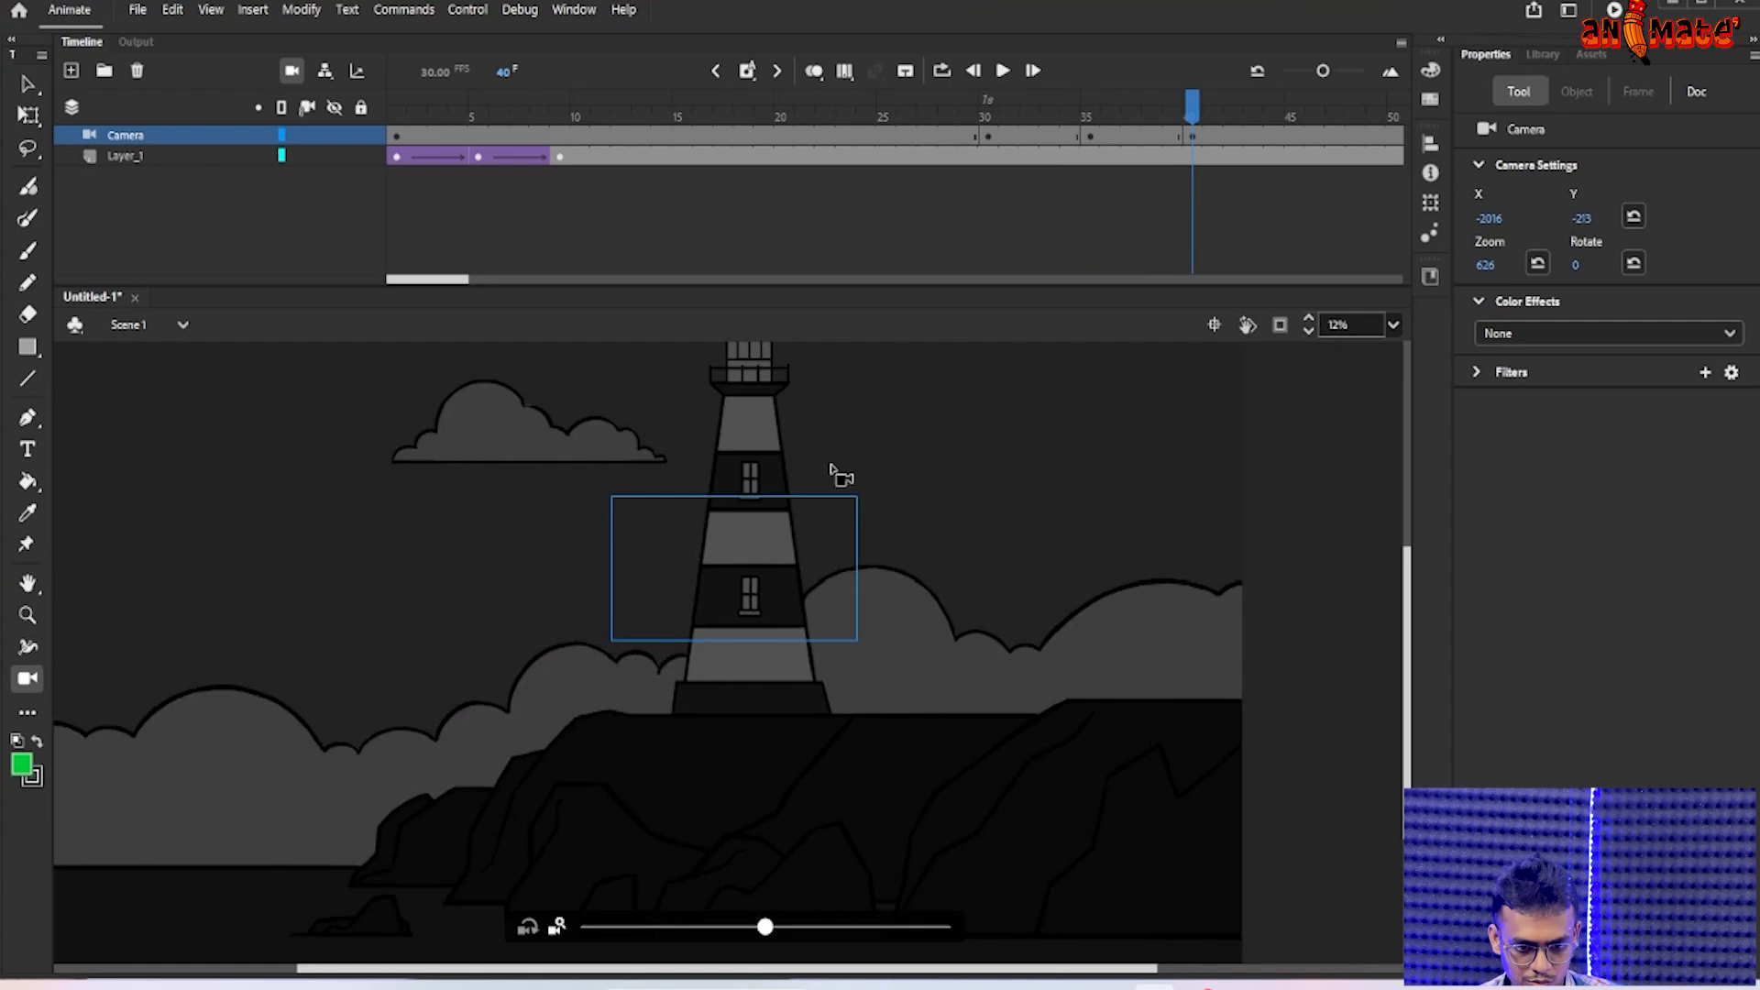
{"action": "left_click_drag", "start_coordinate": [743, 574], "coordinate": [752, 566]}
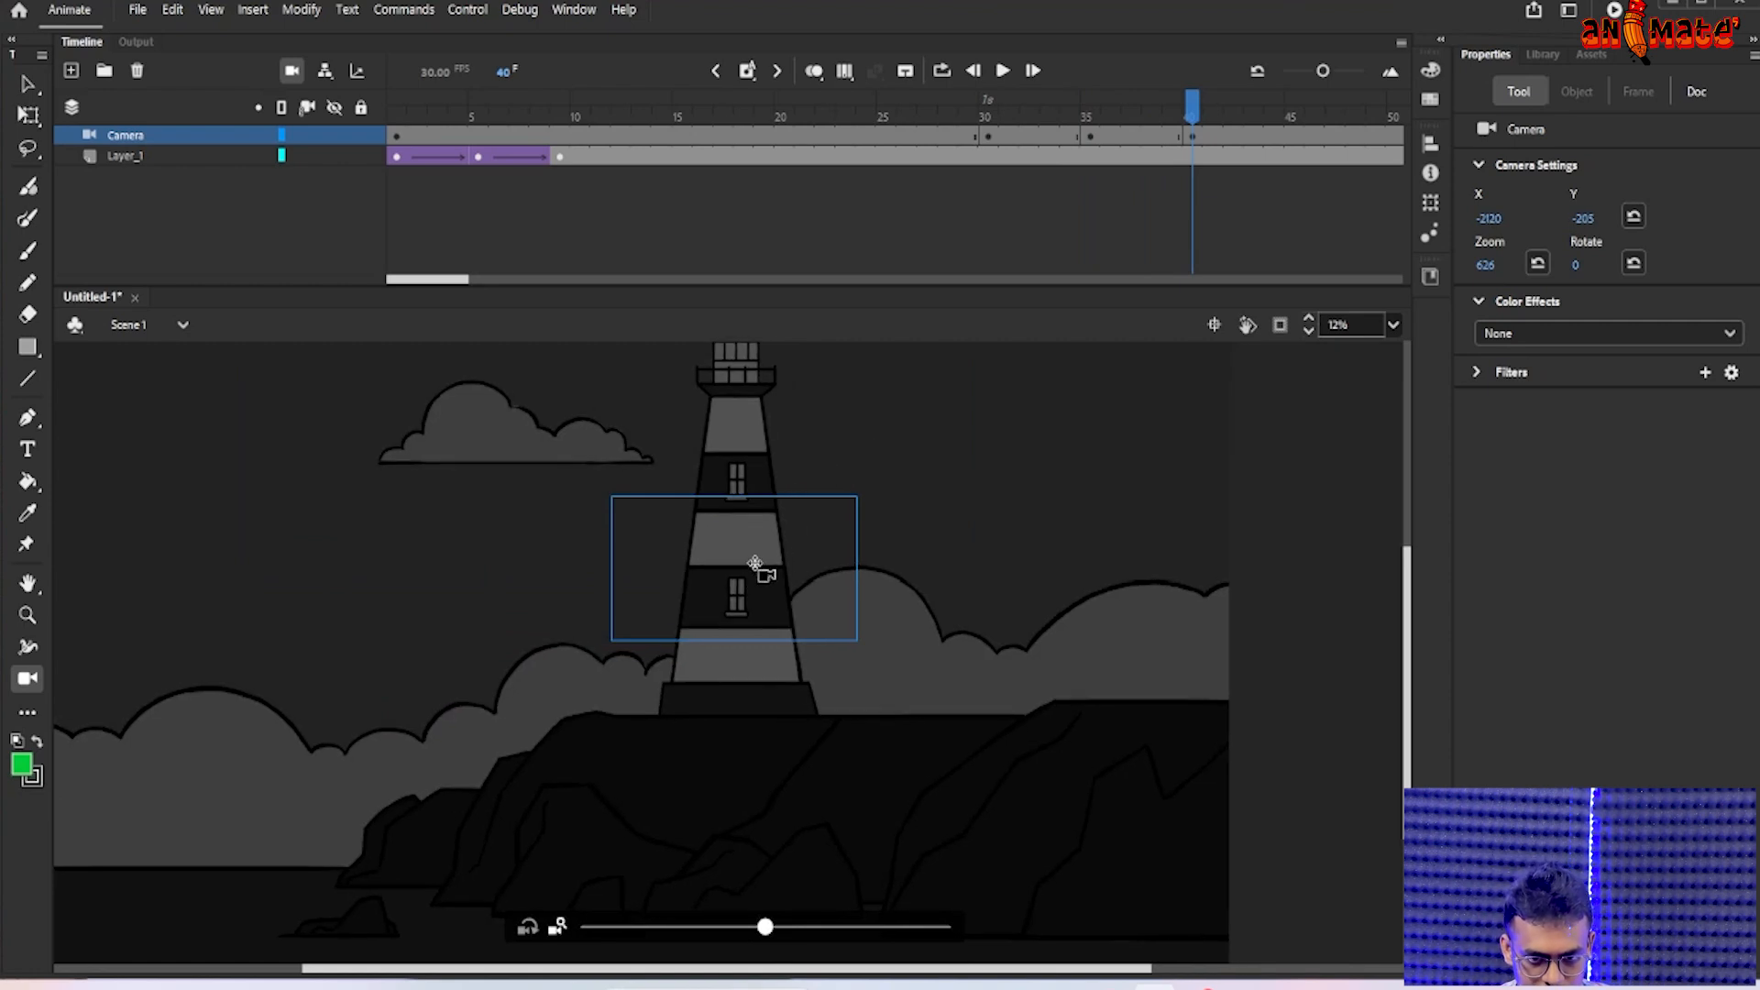
- Create classic tweens between the Camera keyframes at frames 30, 35 and 40
{"action": "left_click_drag", "start_coordinate": [1132, 114], "coordinate": [1029, 140]}
{"action": "right_click", "coordinate": [1044, 140]}
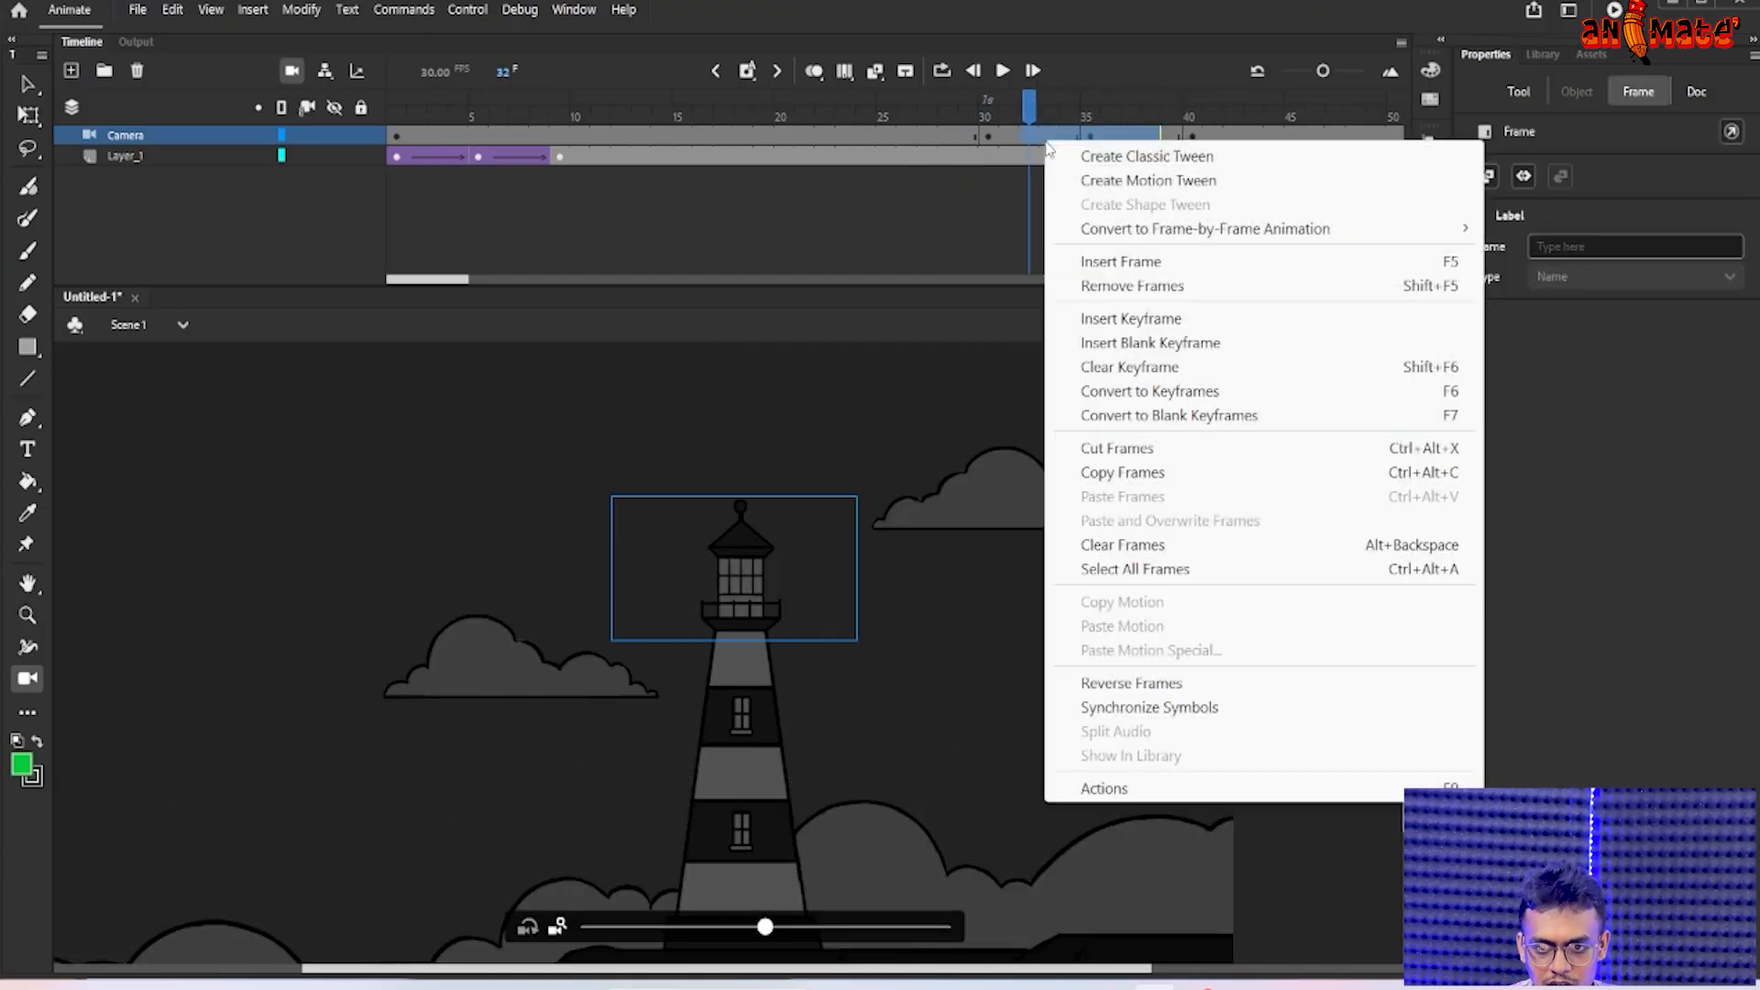
{"action": "left_click", "coordinate": [1115, 165]}
- Return to frame 1, then scrub and play the timeline to check the fade-in and camera descent
{"action": "left_click_drag", "start_coordinate": [1045, 103], "coordinate": [374, 119]}
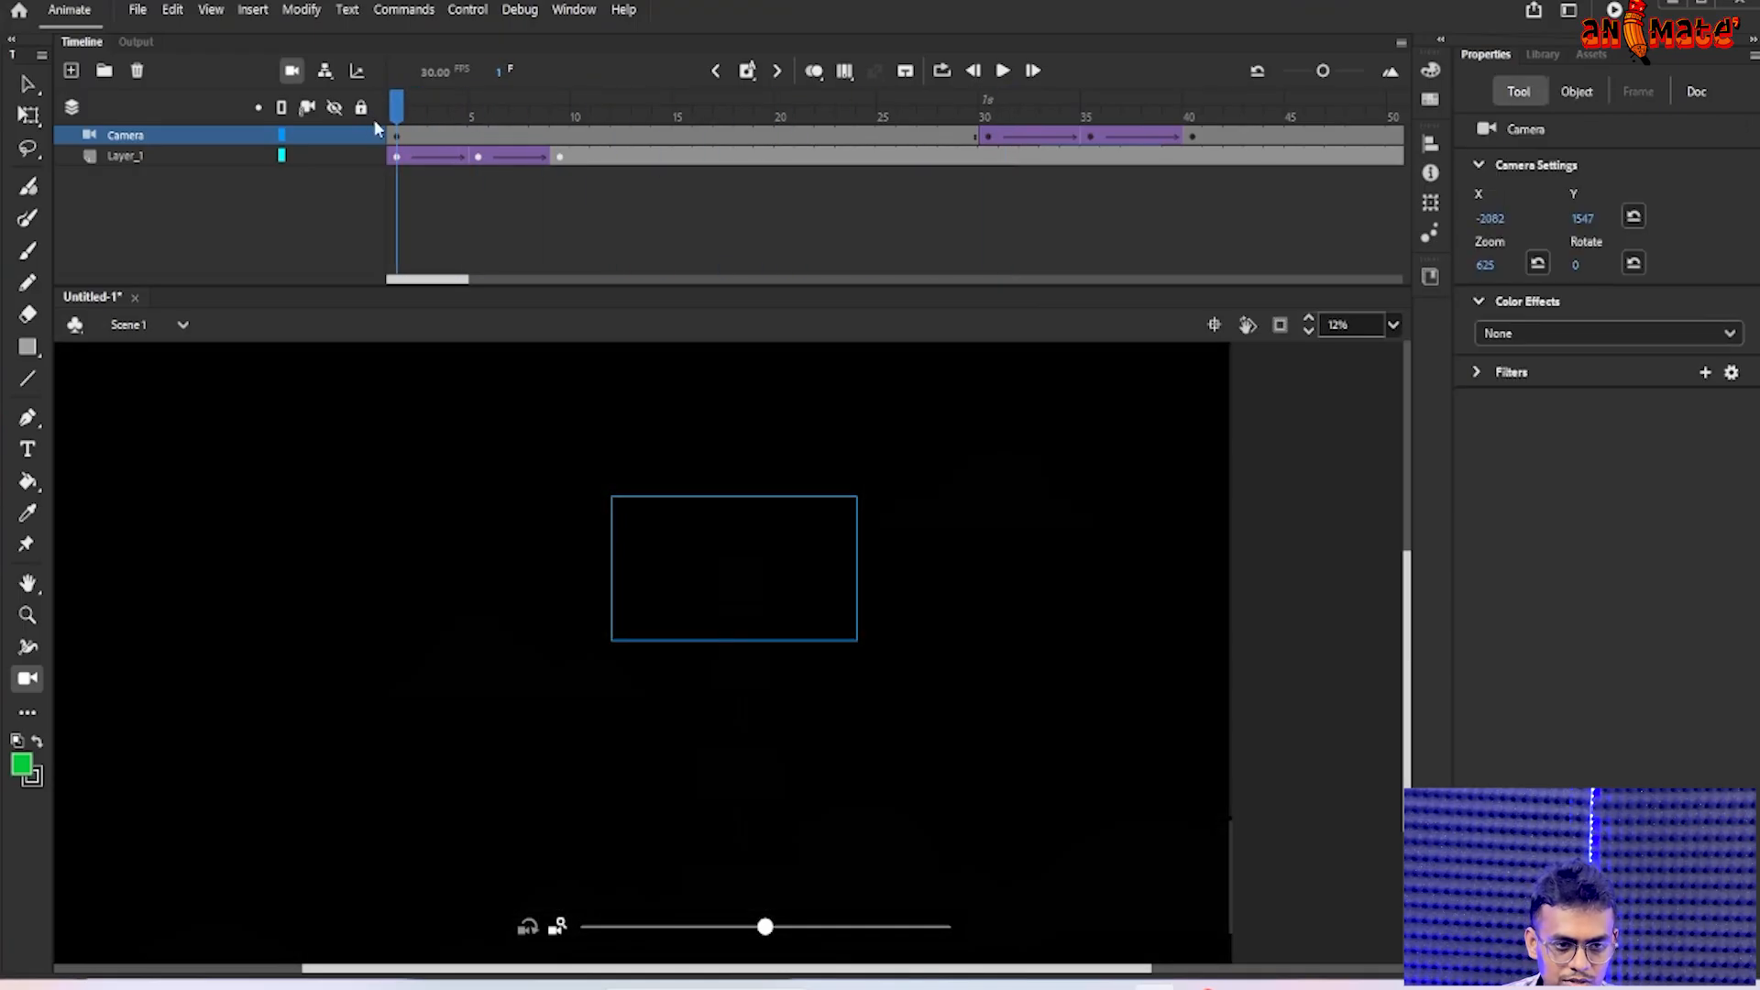
{"action": "left_click_drag", "start_coordinate": [400, 108], "coordinate": [933, 154]}
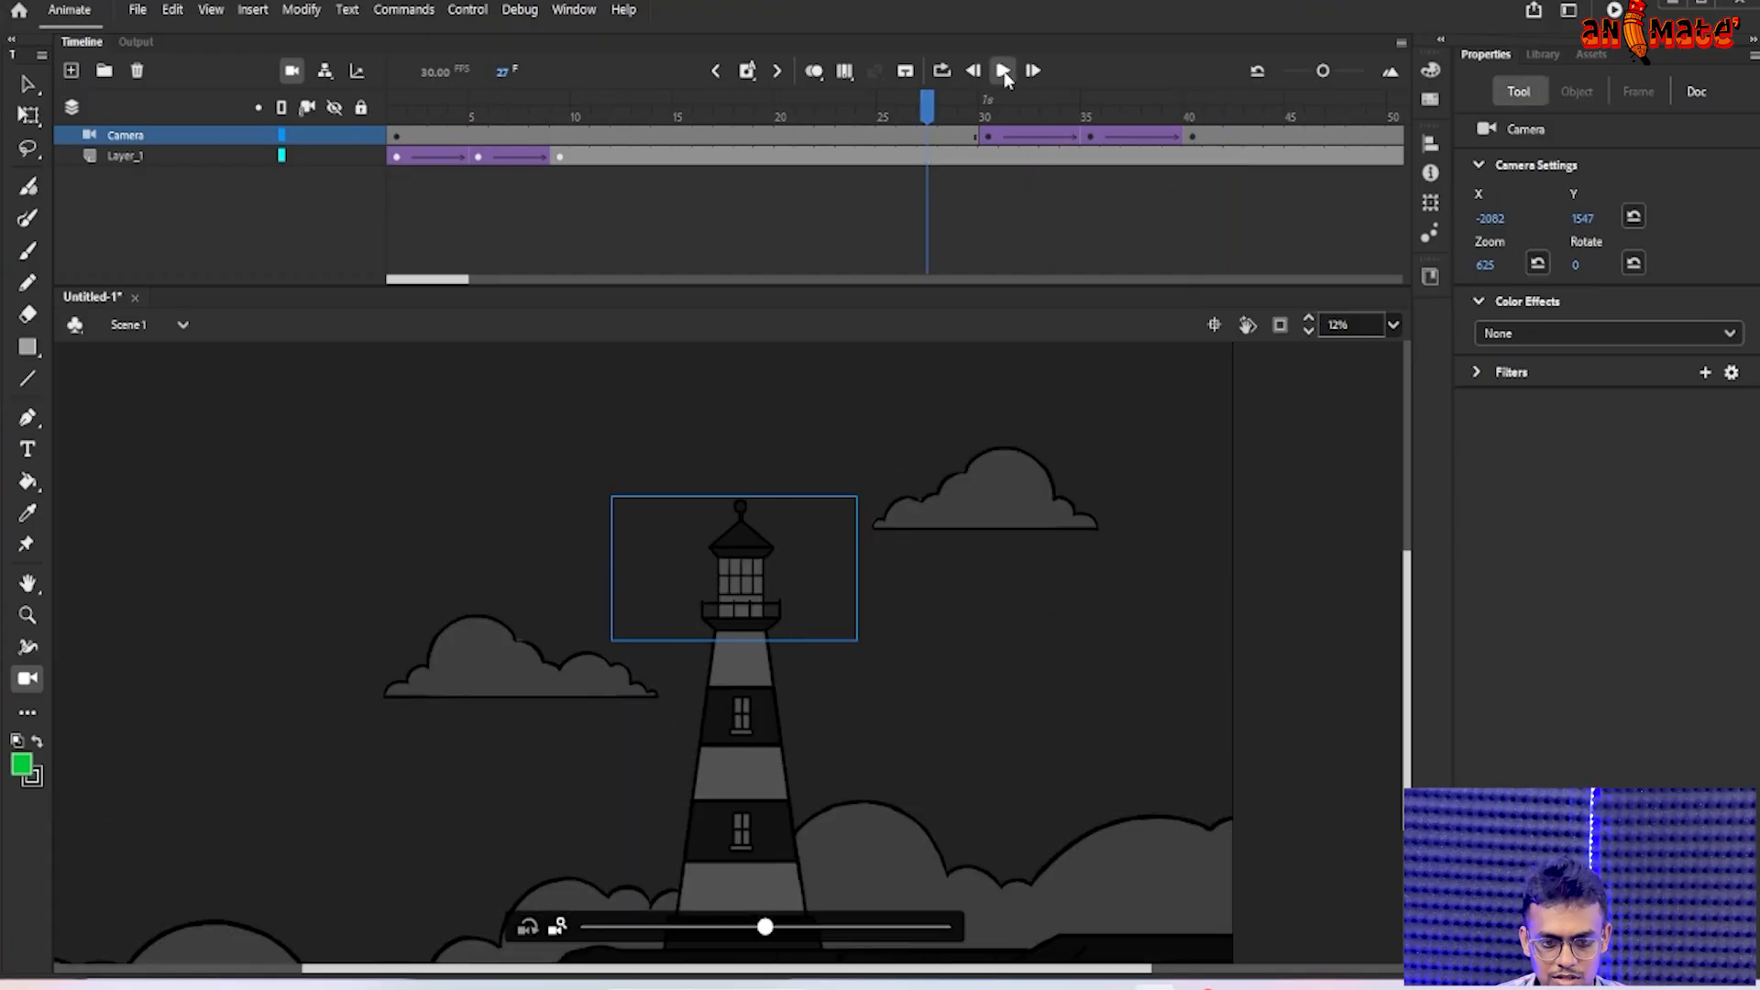
{"action": "left_click", "coordinate": [1002, 72]}
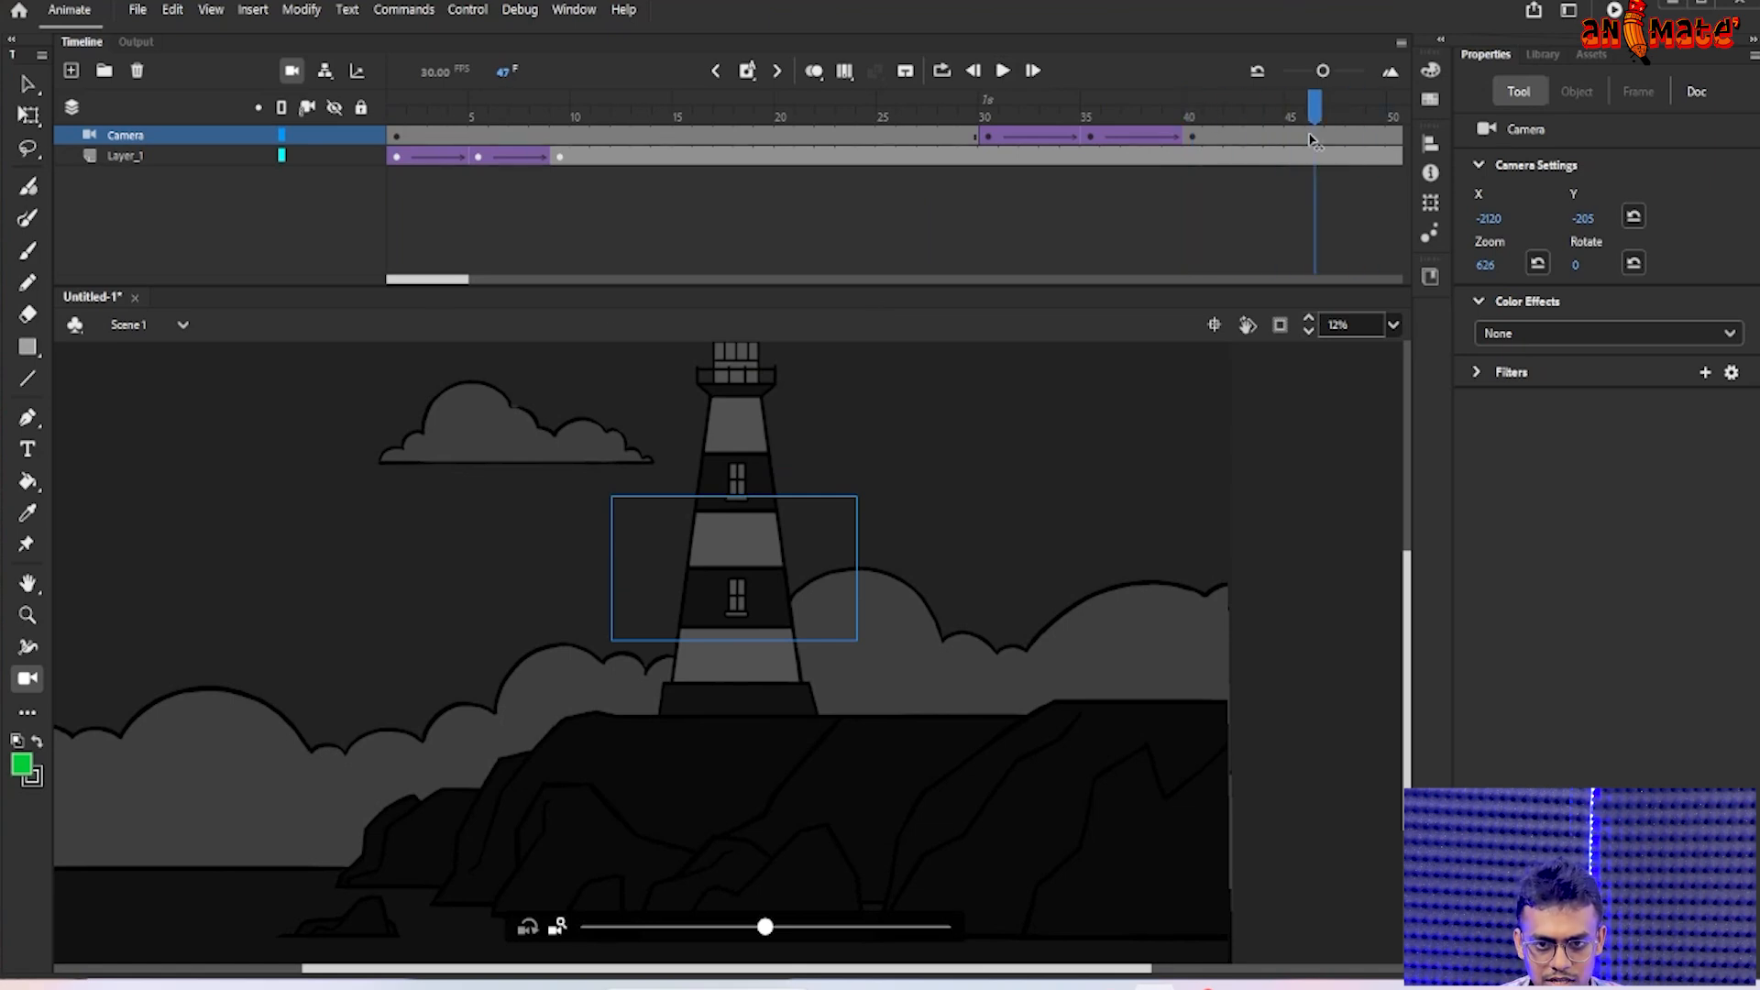
- Extend the Camera layer and Layer_1 with additional frames up to frame 120
{"action": "key", "text": "F5"}
{"action": "key", "text": "F5"}
{"action": "key", "text": "F5"}
{"action": "key", "text": "F5"}
{"action": "key", "text": "F5"}
{"action": "key", "text": "F5"}
{"action": "key", "text": "F5"}
{"action": "key", "text": "F5"}
{"action": "key", "text": "F5"}
{"action": "key", "text": "F5"}
{"action": "key", "text": "F5"}
{"action": "key", "text": "F5"}
{"action": "key", "text": "F5"}
{"action": "key", "text": "F5"}
{"action": "key", "text": "F5"}
{"action": "key", "text": "F5"}
{"action": "key", "text": "F5"}
{"action": "key", "text": "F5"}
{"action": "key", "text": "F5"}
{"action": "key", "text": "F5"}
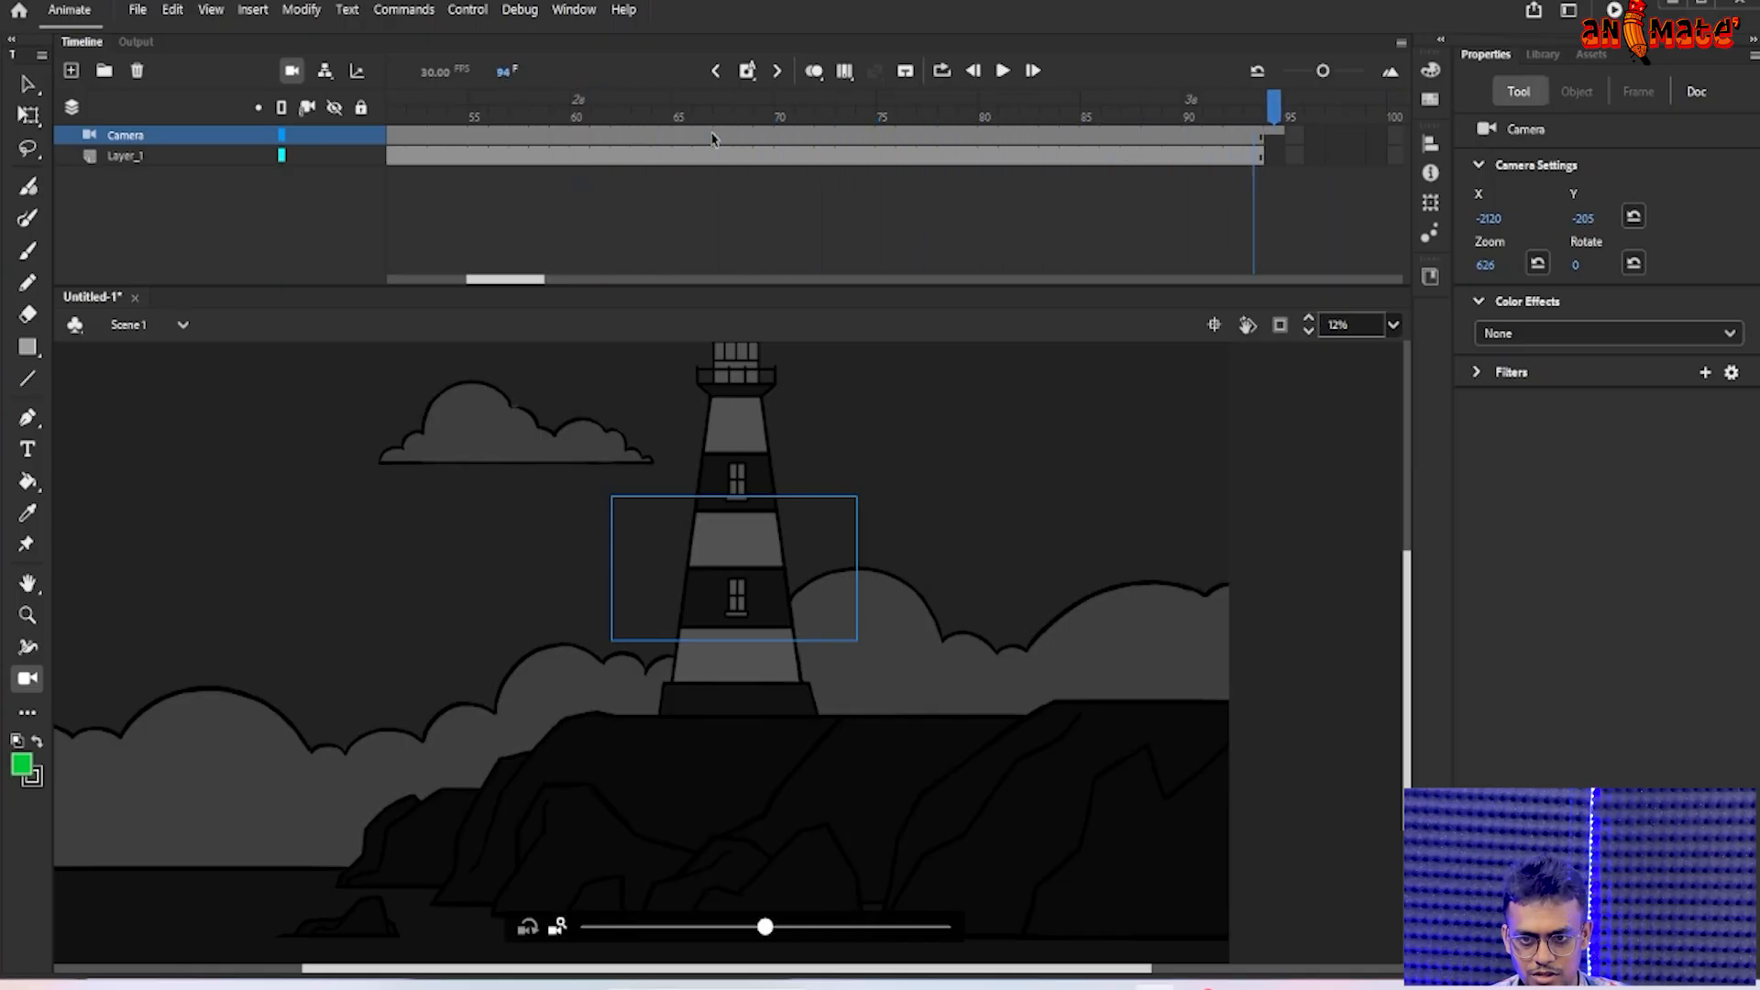
{"action": "key", "text": "F5"}
{"action": "key", "text": "F5"}
{"action": "key", "text": "F5"}
{"action": "key", "text": "F5"}
{"action": "key", "text": "F5"}
{"action": "key", "text": "F5"}
{"action": "key", "text": "F5"}
{"action": "key", "text": "F5"}
{"action": "key", "text": "F5"}
{"action": "key", "text": "F5"}
{"action": "key", "text": "F5"}
{"action": "key", "text": "F5"}
{"action": "key", "text": "F5"}
{"action": "key", "text": "F5"}
{"action": "key", "text": "F5"}
{"action": "key", "text": "F5"}
{"action": "key", "text": "F5"}
{"action": "key", "text": "F5"}
{"action": "key", "text": "F5"}
{"action": "key", "text": "F5"}
- Add a Camera keyframe at frame 53, zoomed out to 447 and moved to about X -106, Y -1061 over the tower's rocky base
{"action": "left_click_drag", "start_coordinate": [779, 114], "coordinate": [1313, 224]}
{"action": "left_click_drag", "start_coordinate": [455, 281], "coordinate": [483, 280]}
{"action": "left_click_drag", "start_coordinate": [932, 108], "coordinate": [1070, 108]}
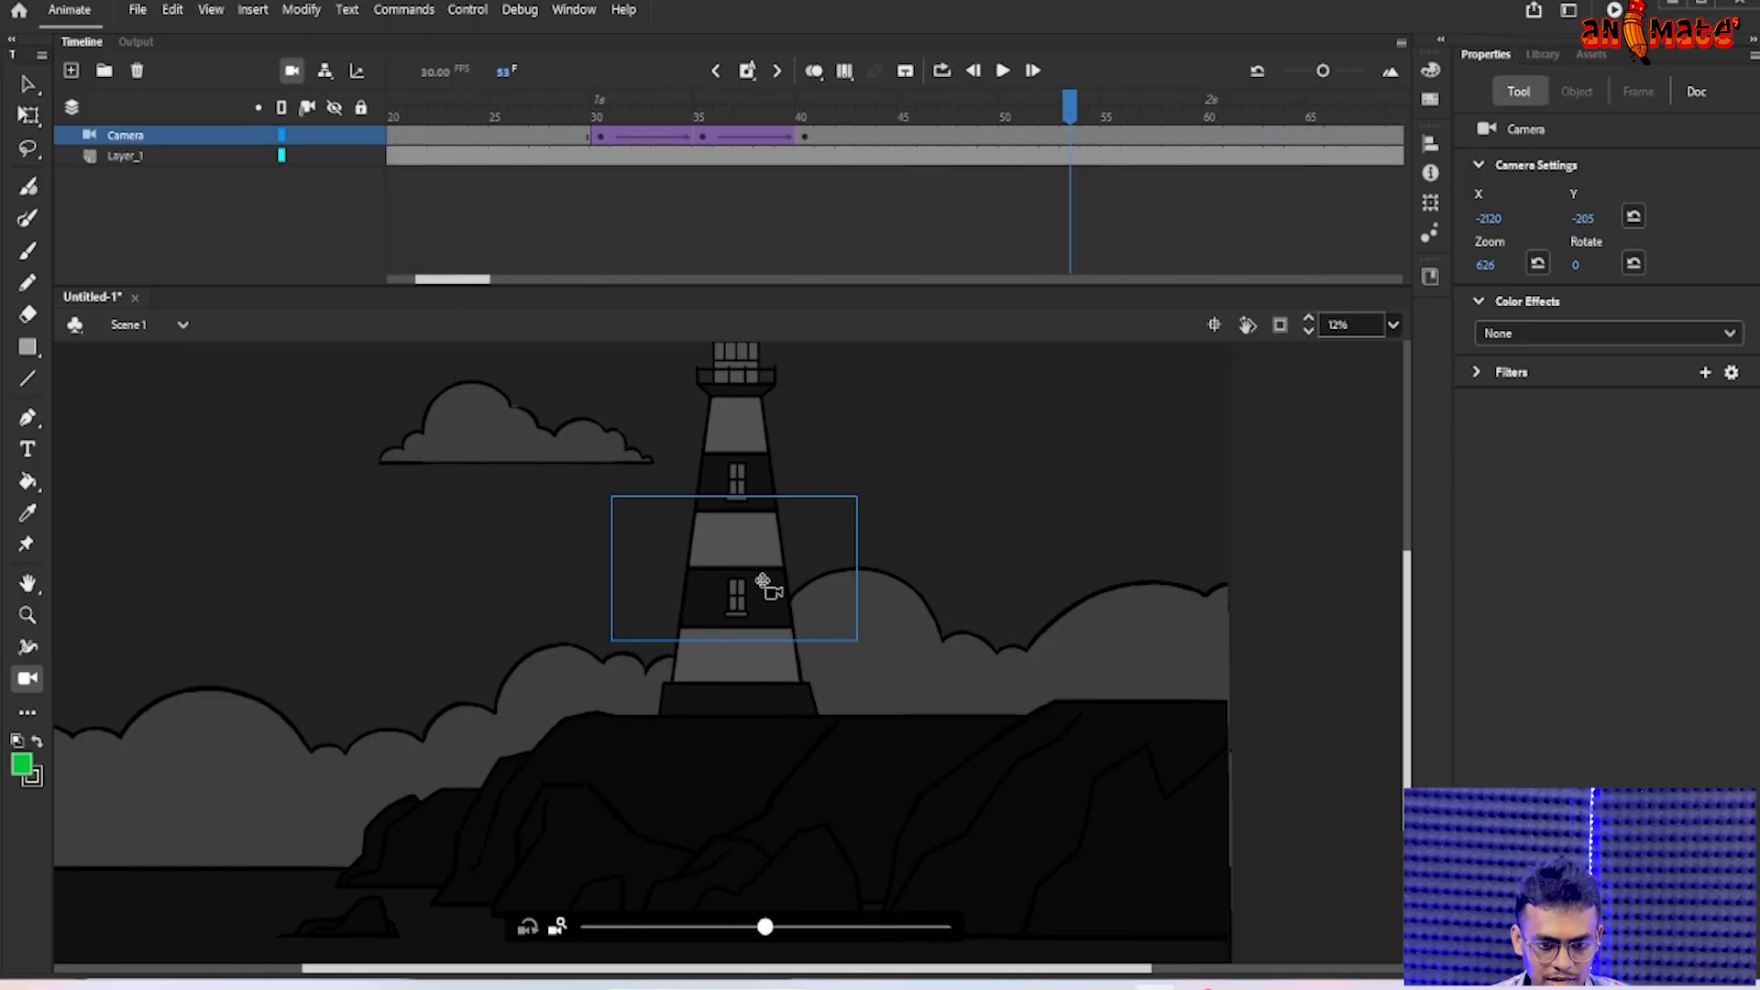
{"action": "left_click_drag", "start_coordinate": [746, 589], "coordinate": [621, 767]}
{"action": "left_click_drag", "start_coordinate": [766, 928], "coordinate": [710, 927]}
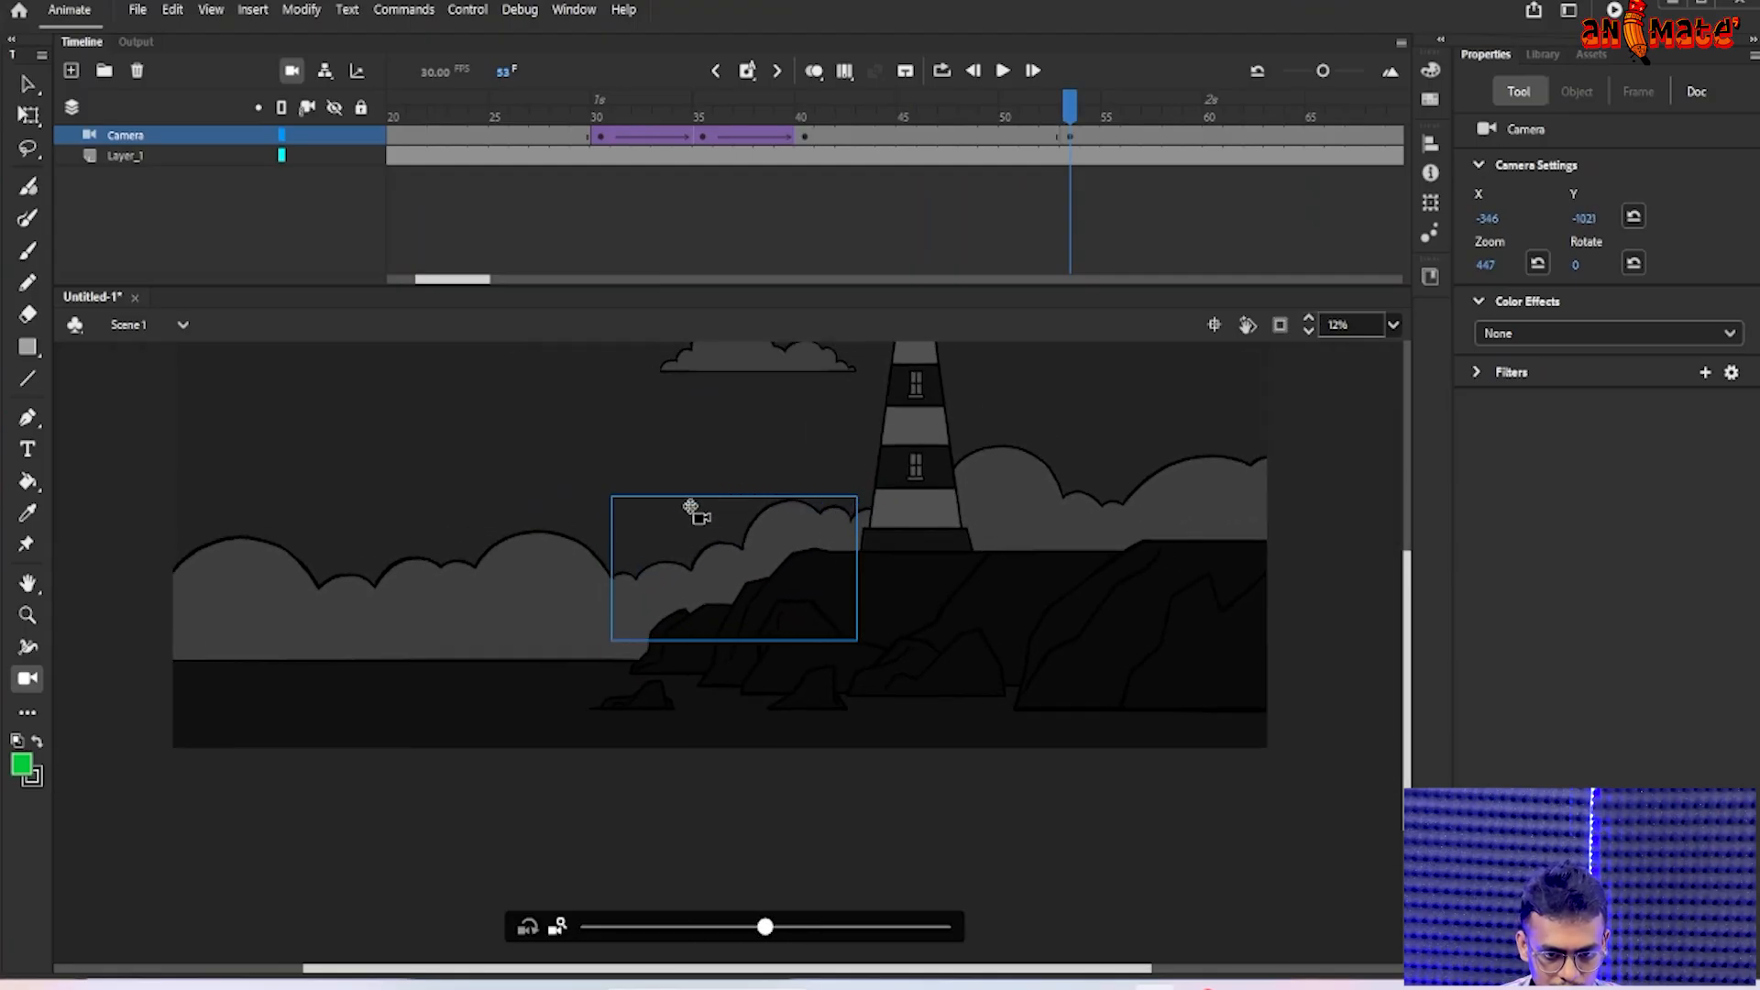
{"action": "left_click_drag", "start_coordinate": [717, 502], "coordinate": [690, 507]}
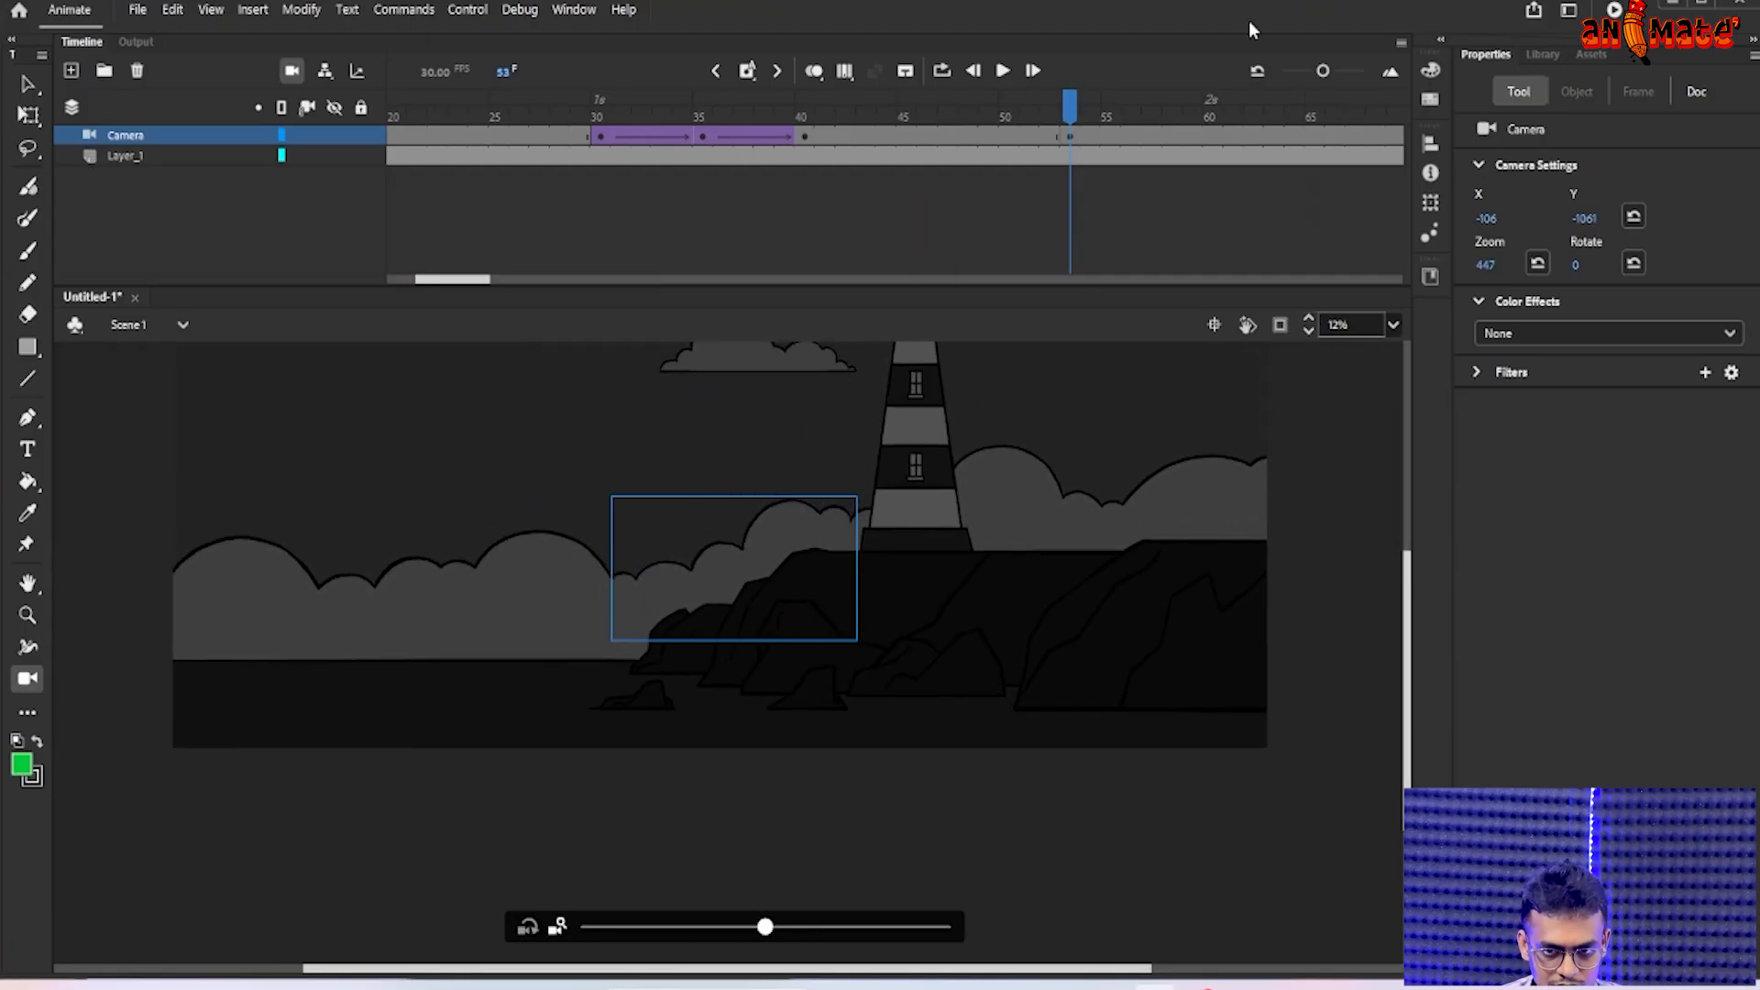
{"action": "mouse_move", "coordinate": [1070, 112]}
{"action": "left_mouse_down"}
{"action": "mouse_move", "coordinate": [806, 114]}
{"action": "mouse_move", "coordinate": [1115, 125]}
{"action": "mouse_move", "coordinate": [866, 129]}
{"action": "mouse_move", "coordinate": [1072, 139]}
{"action": "left_mouse_up"}
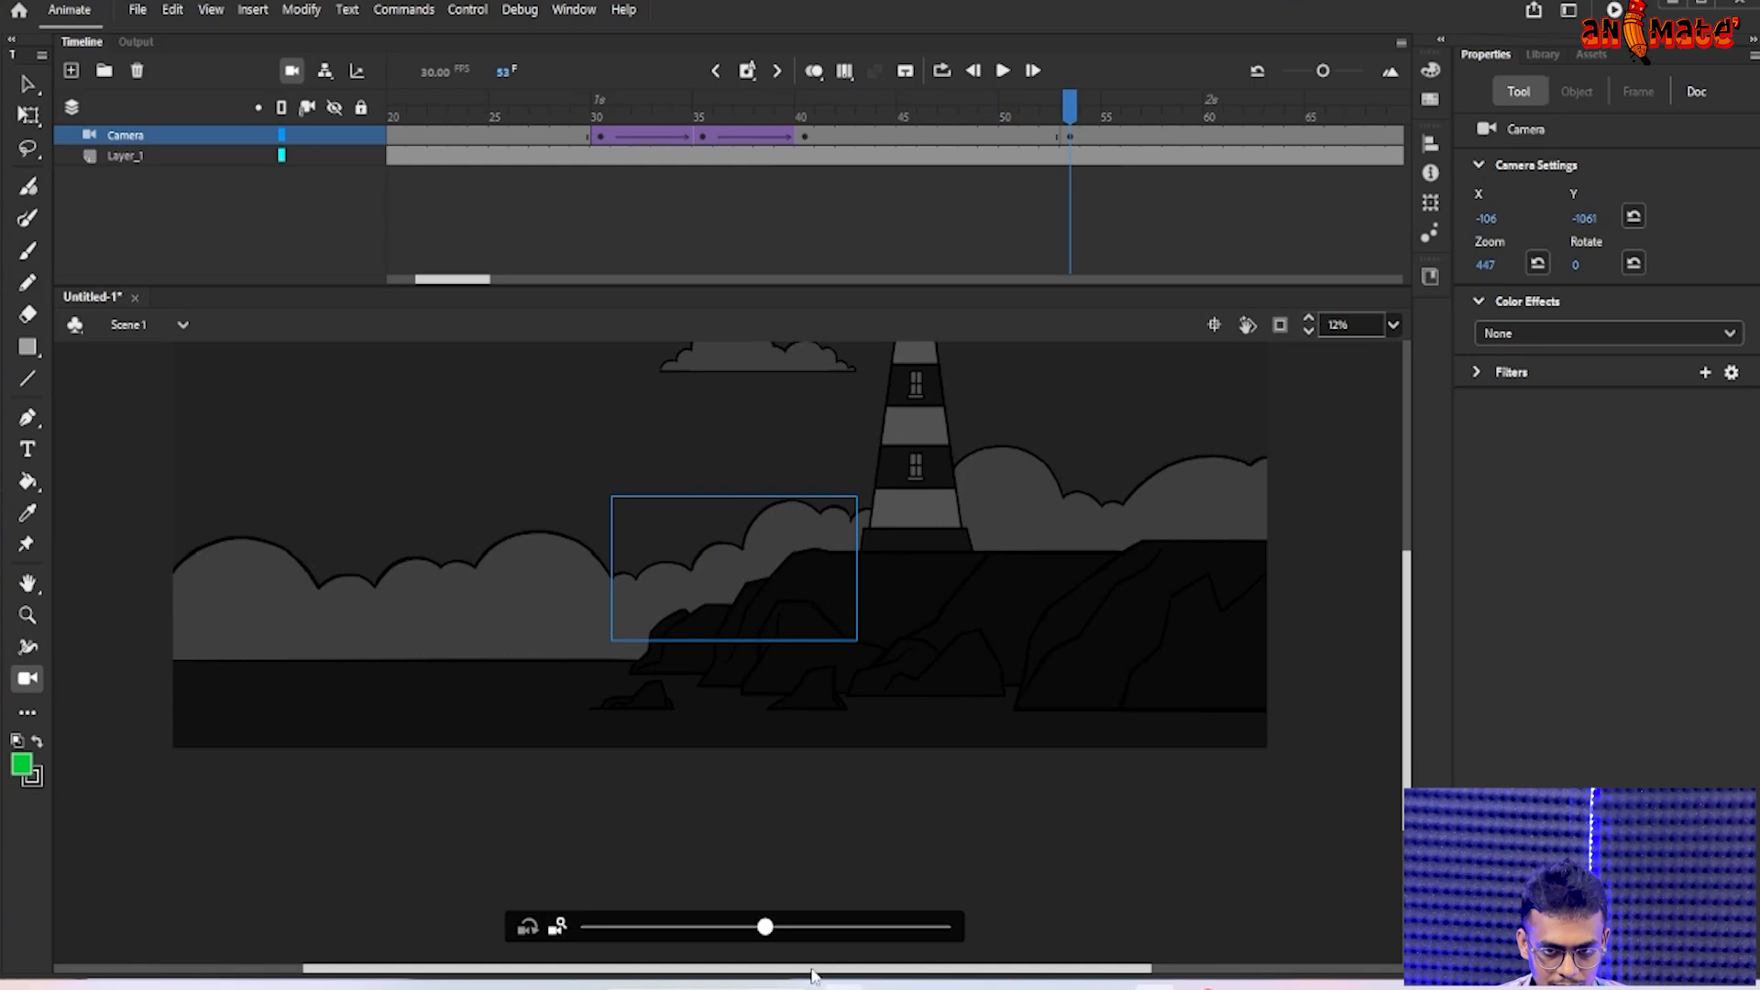
- Zoom the camera out to 308 at frame 59
{"action": "left_click_drag", "start_coordinate": [472, 272], "coordinate": [504, 275]}
{"action": "left_click_drag", "start_coordinate": [681, 112], "coordinate": [811, 128]}
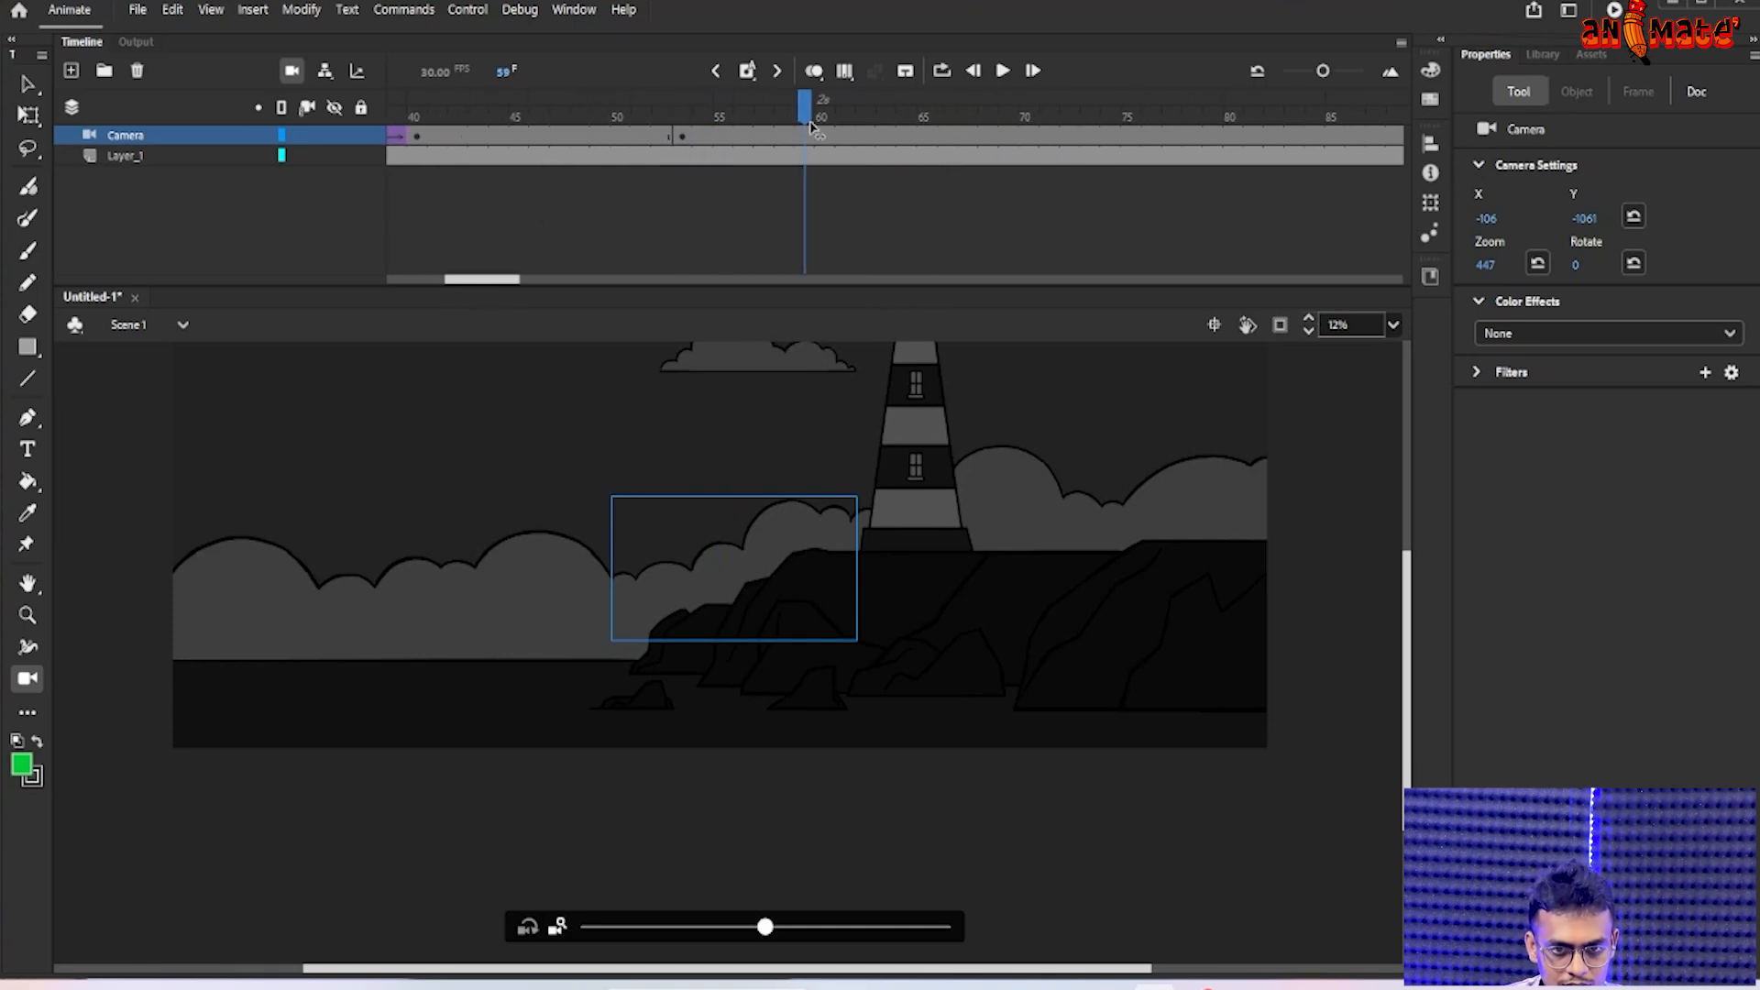
{"action": "left_click_drag", "start_coordinate": [765, 928], "coordinate": [694, 924]}
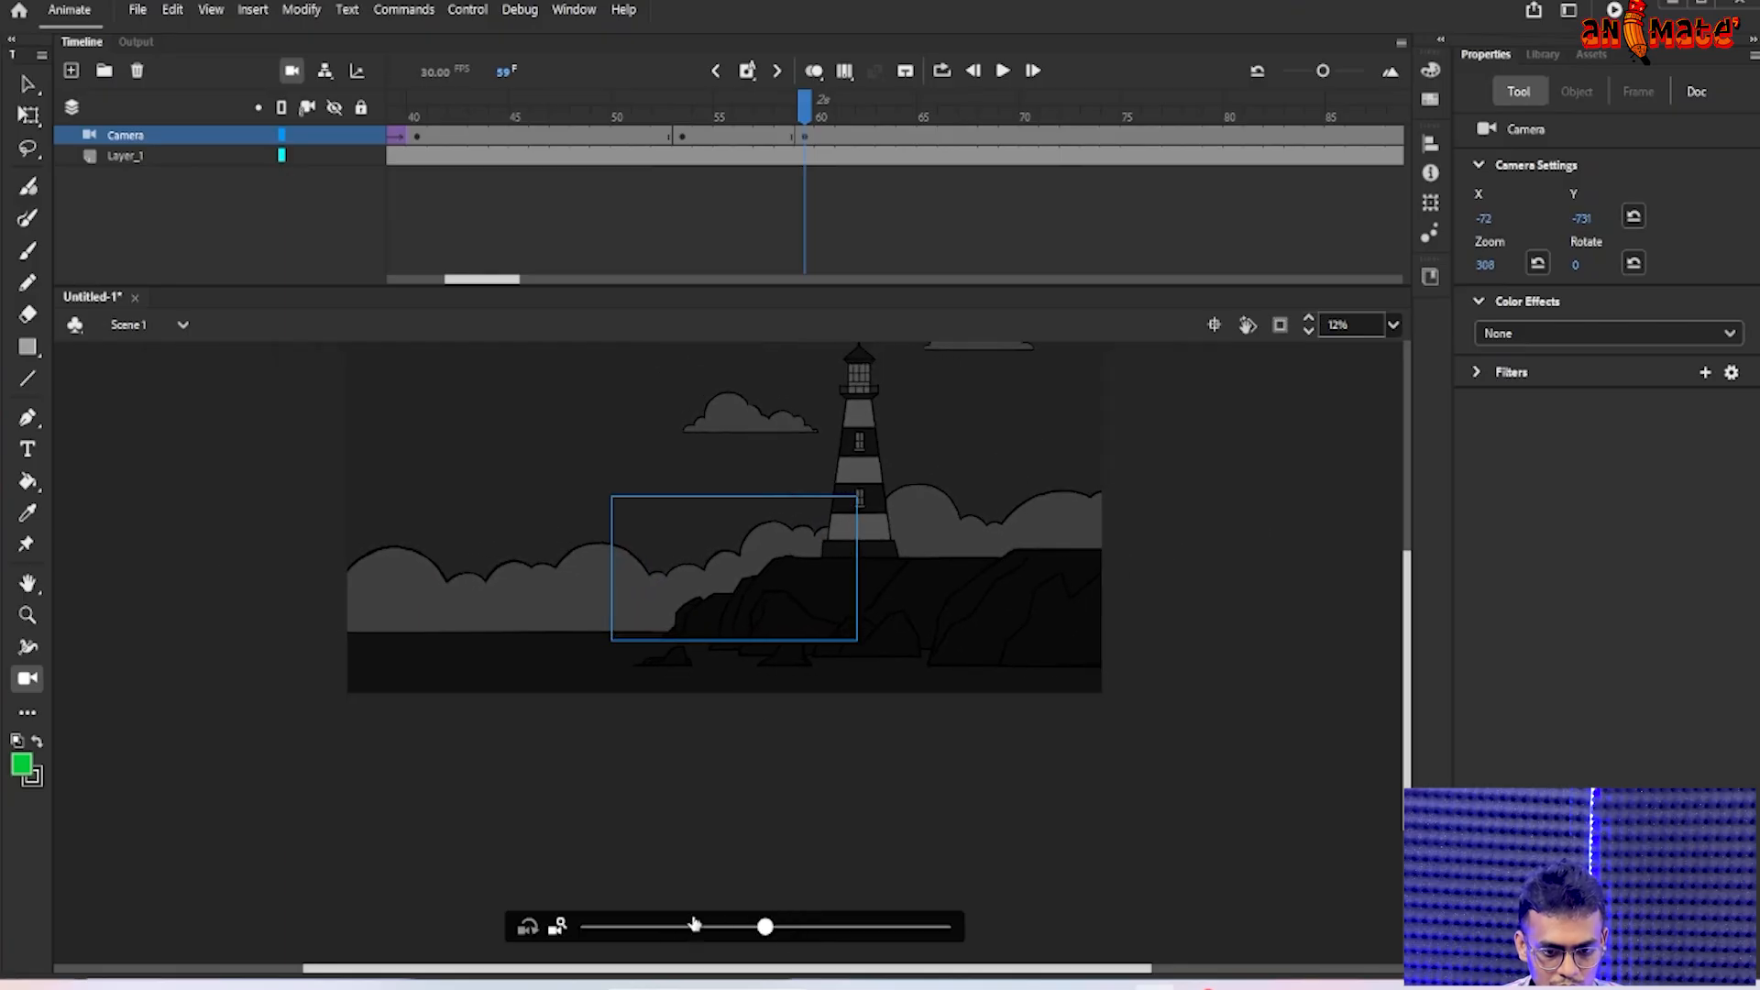
- Zoom the camera out to 239 at frame 67 and reposition it to about X -247, Y -518
{"action": "left_click_drag", "start_coordinate": [804, 102], "coordinate": [967, 104]}
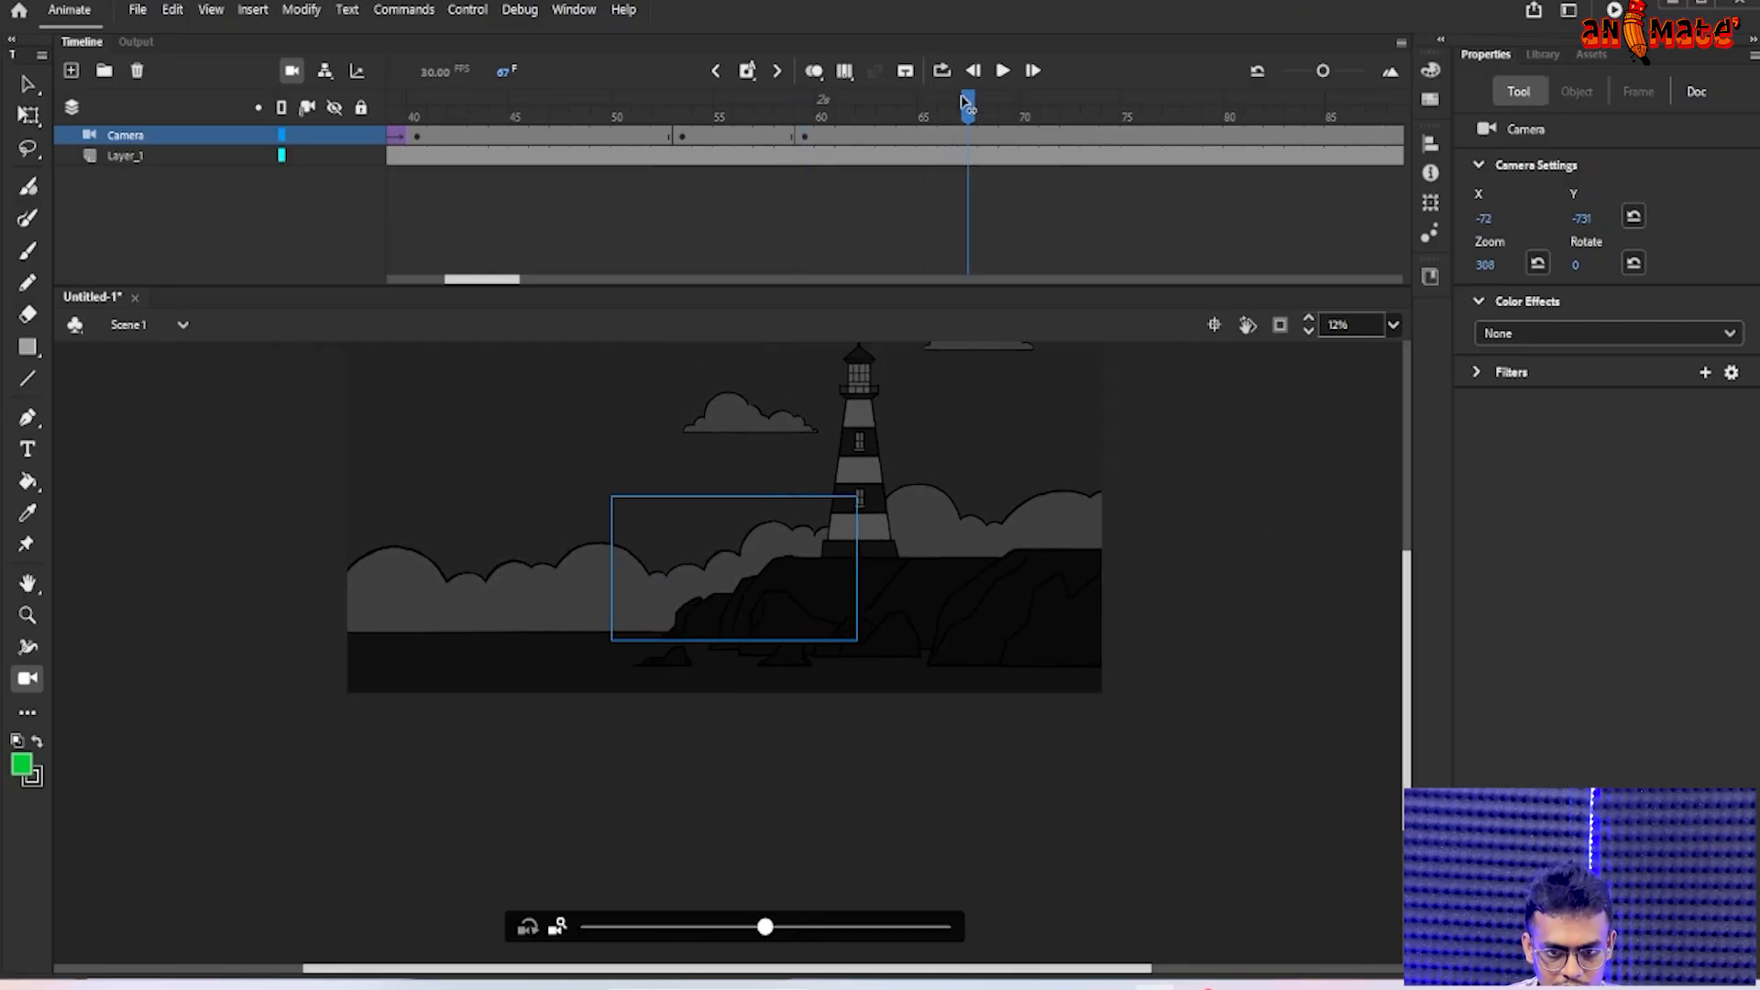
{"action": "left_click_drag", "start_coordinate": [765, 928], "coordinate": [719, 928]}
{"action": "left_click_drag", "start_coordinate": [782, 652], "coordinate": [806, 587]}
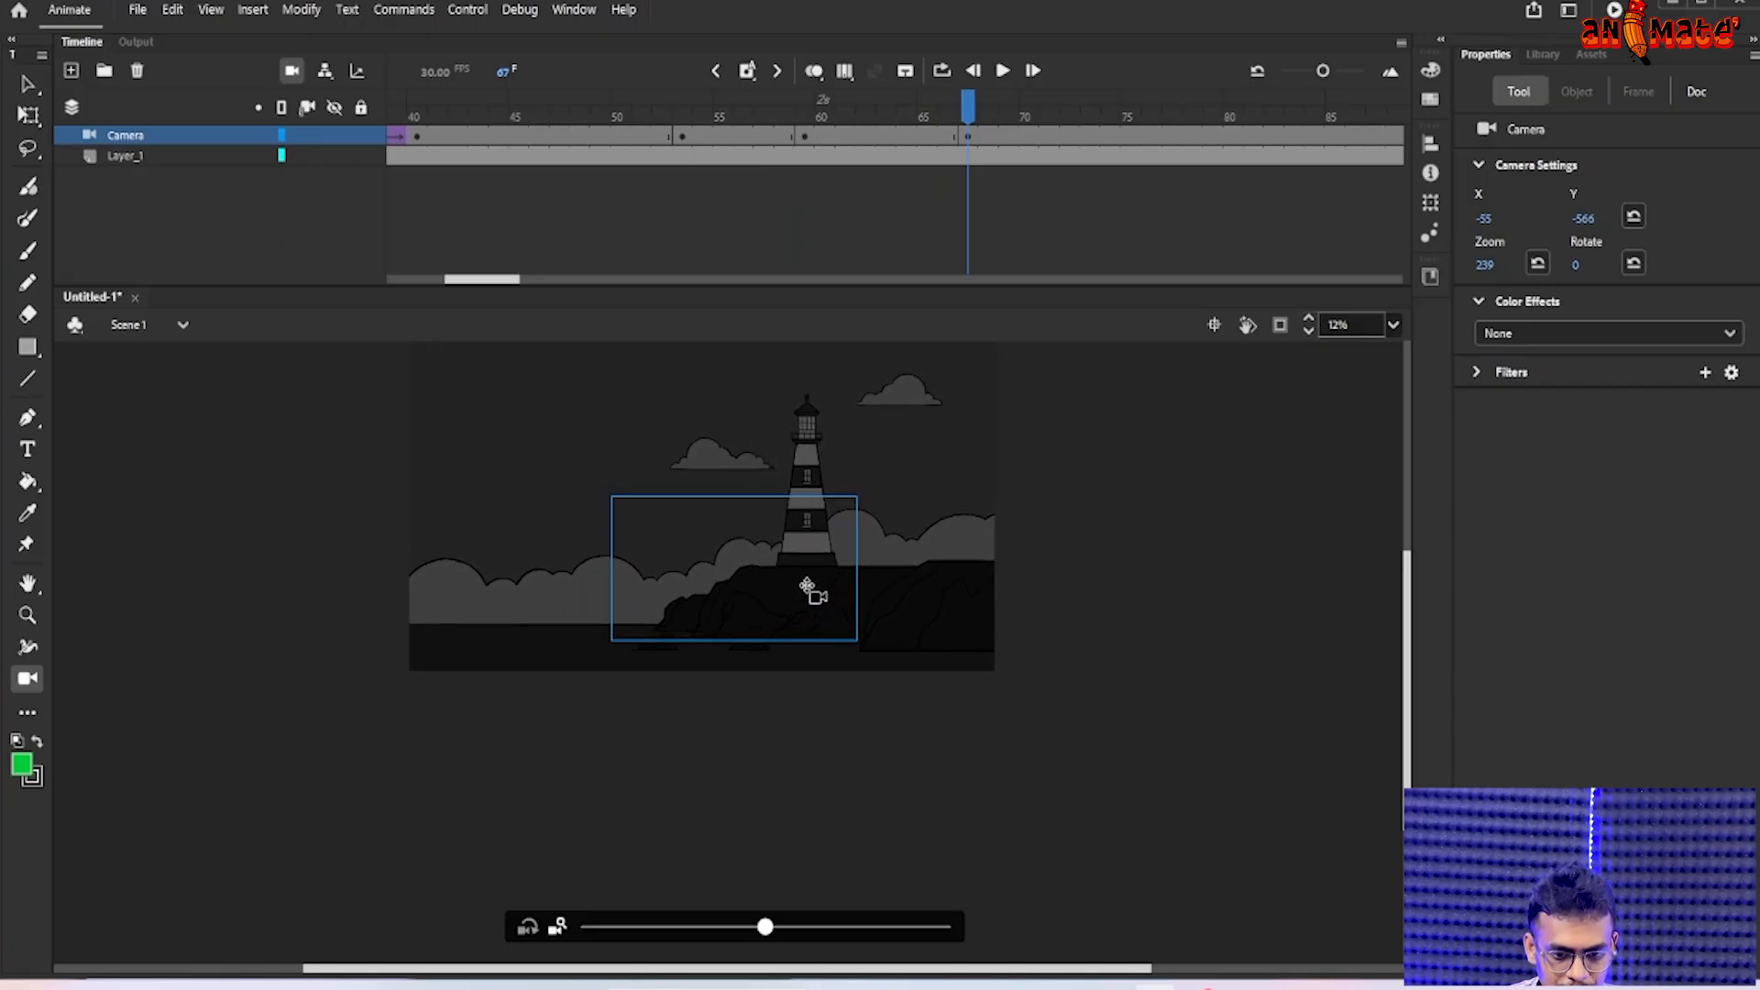
- Create classic tweens between the Camera keyframes at frames 53, 59 and 67
{"action": "left_click_drag", "start_coordinate": [978, 126], "coordinate": [765, 138]}
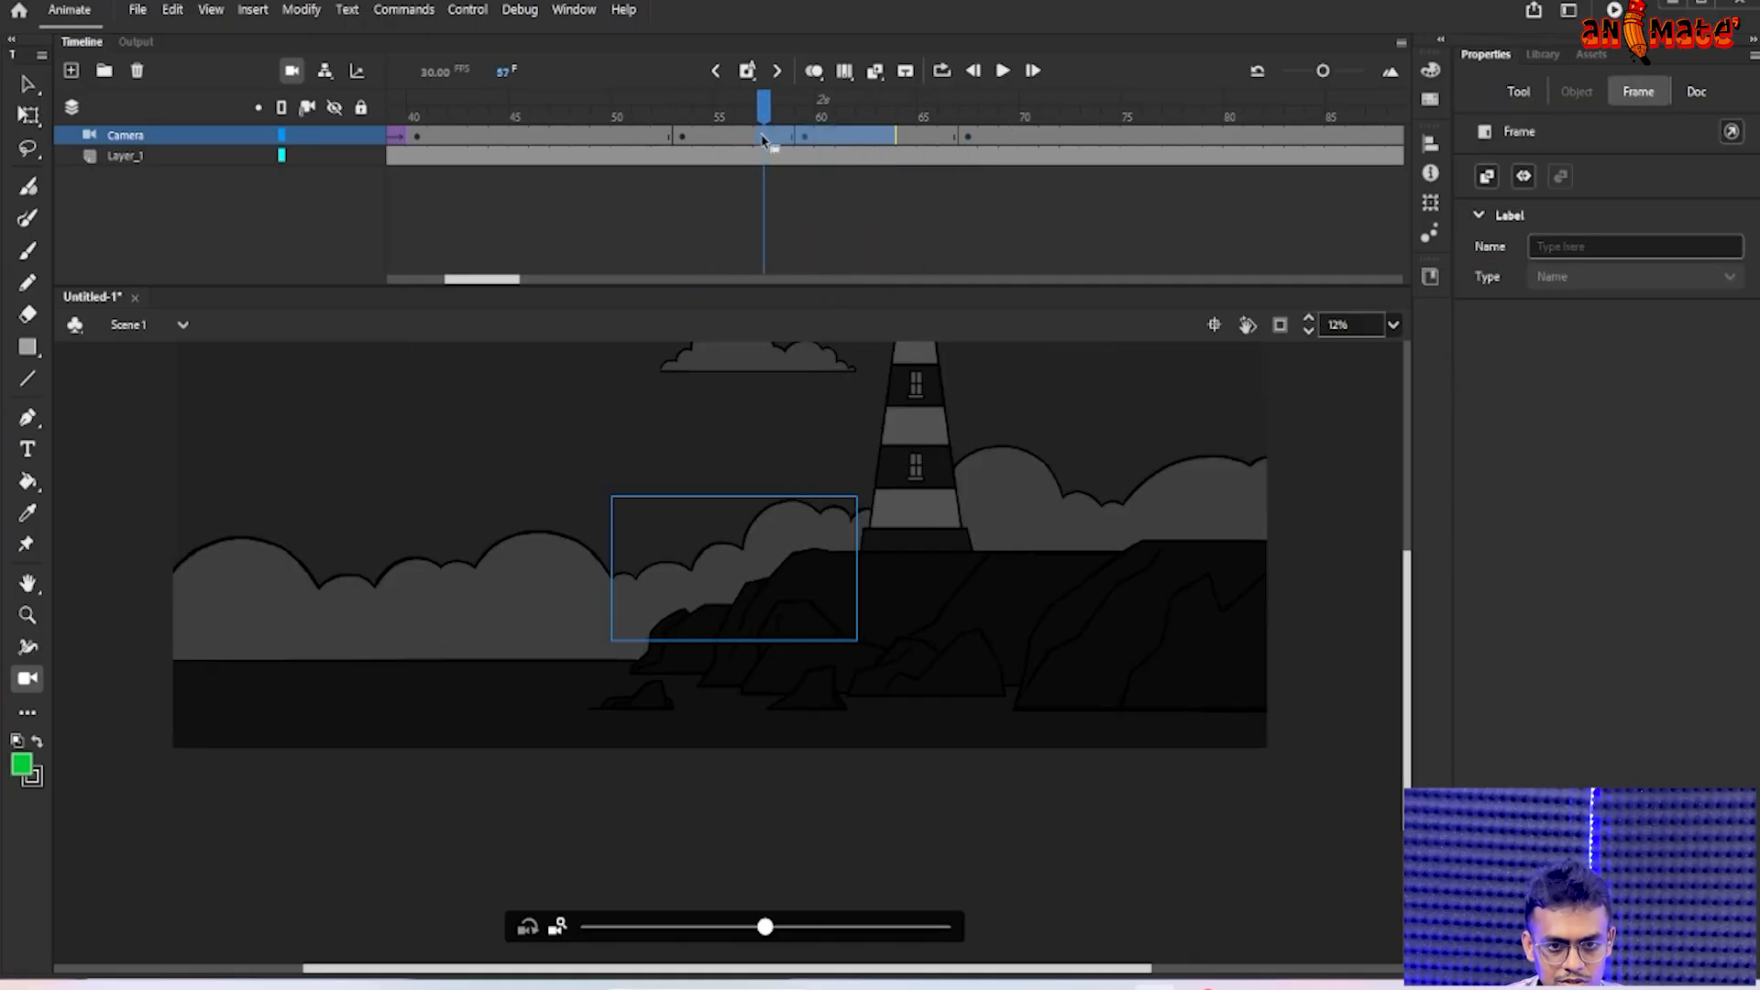
{"action": "right_click", "coordinate": [765, 137]}
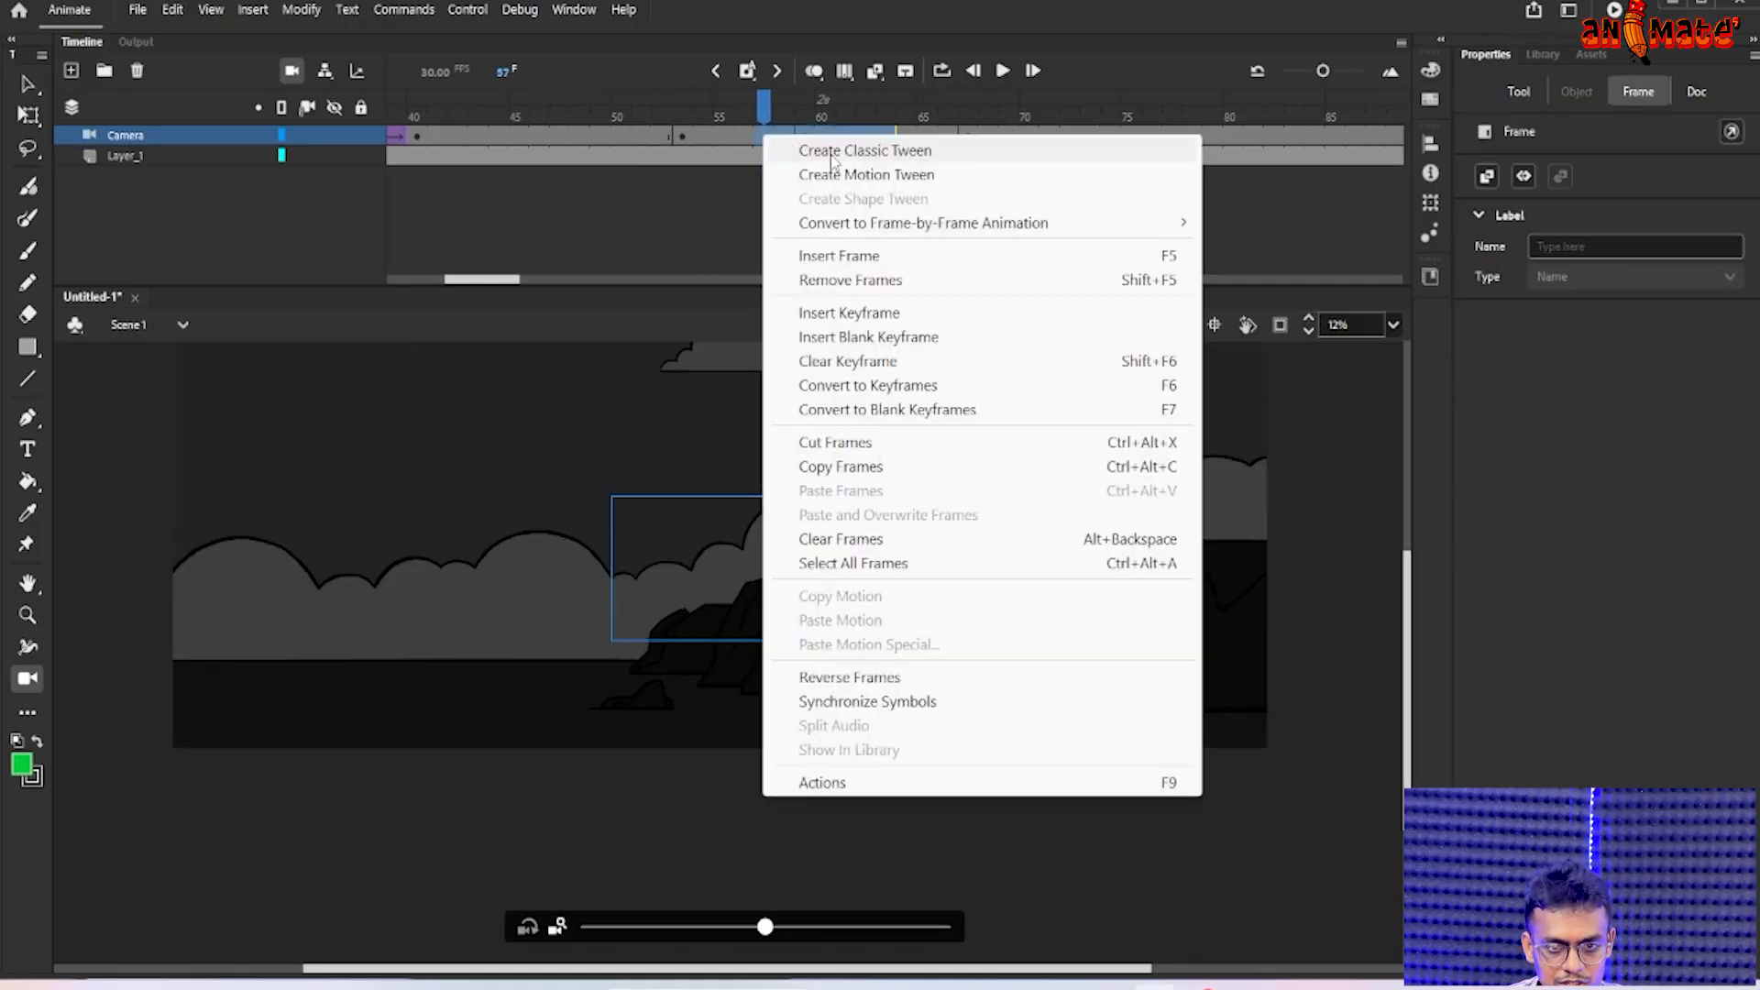
{"action": "left_click", "coordinate": [832, 152]}
{"action": "left_click_drag", "start_coordinate": [778, 108], "coordinate": [962, 199]}
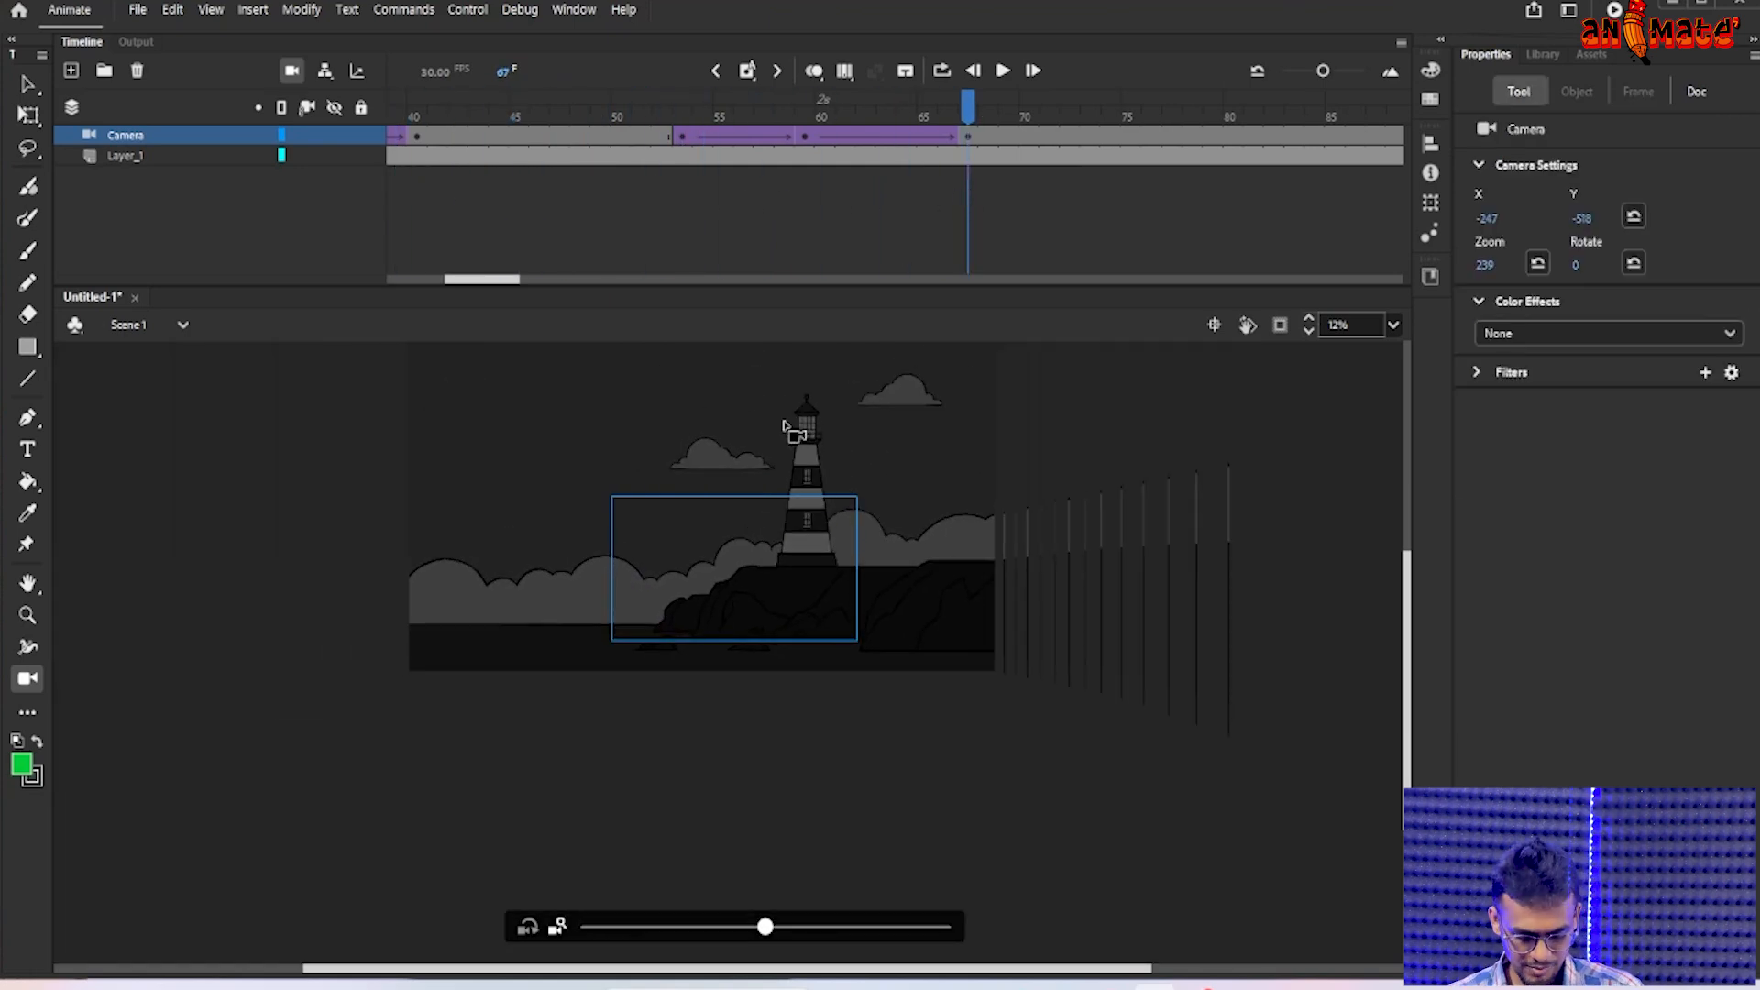
- Add a Camera keyframe at frame 92 and zoom out to 118, bringing the whole lighthouse into the shot
{"action": "left_click_drag", "start_coordinate": [972, 113], "coordinate": [661, 142]}
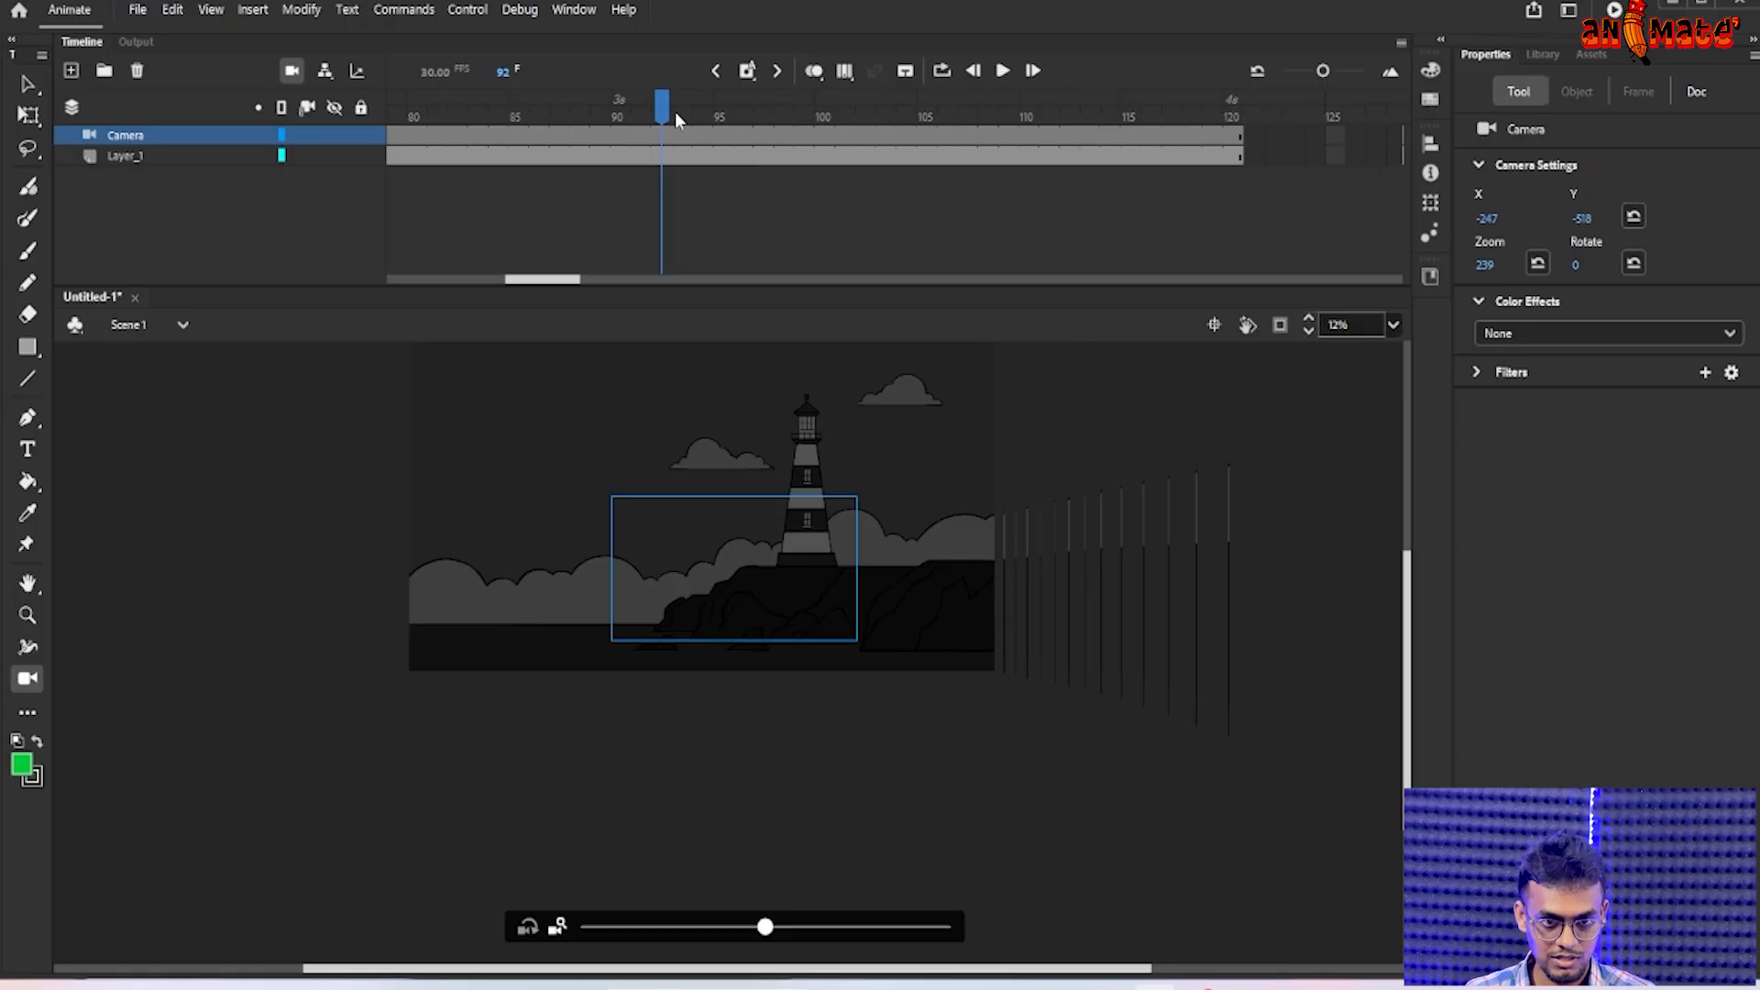
{"action": "left_click_drag", "start_coordinate": [733, 544], "coordinate": [734, 518]}
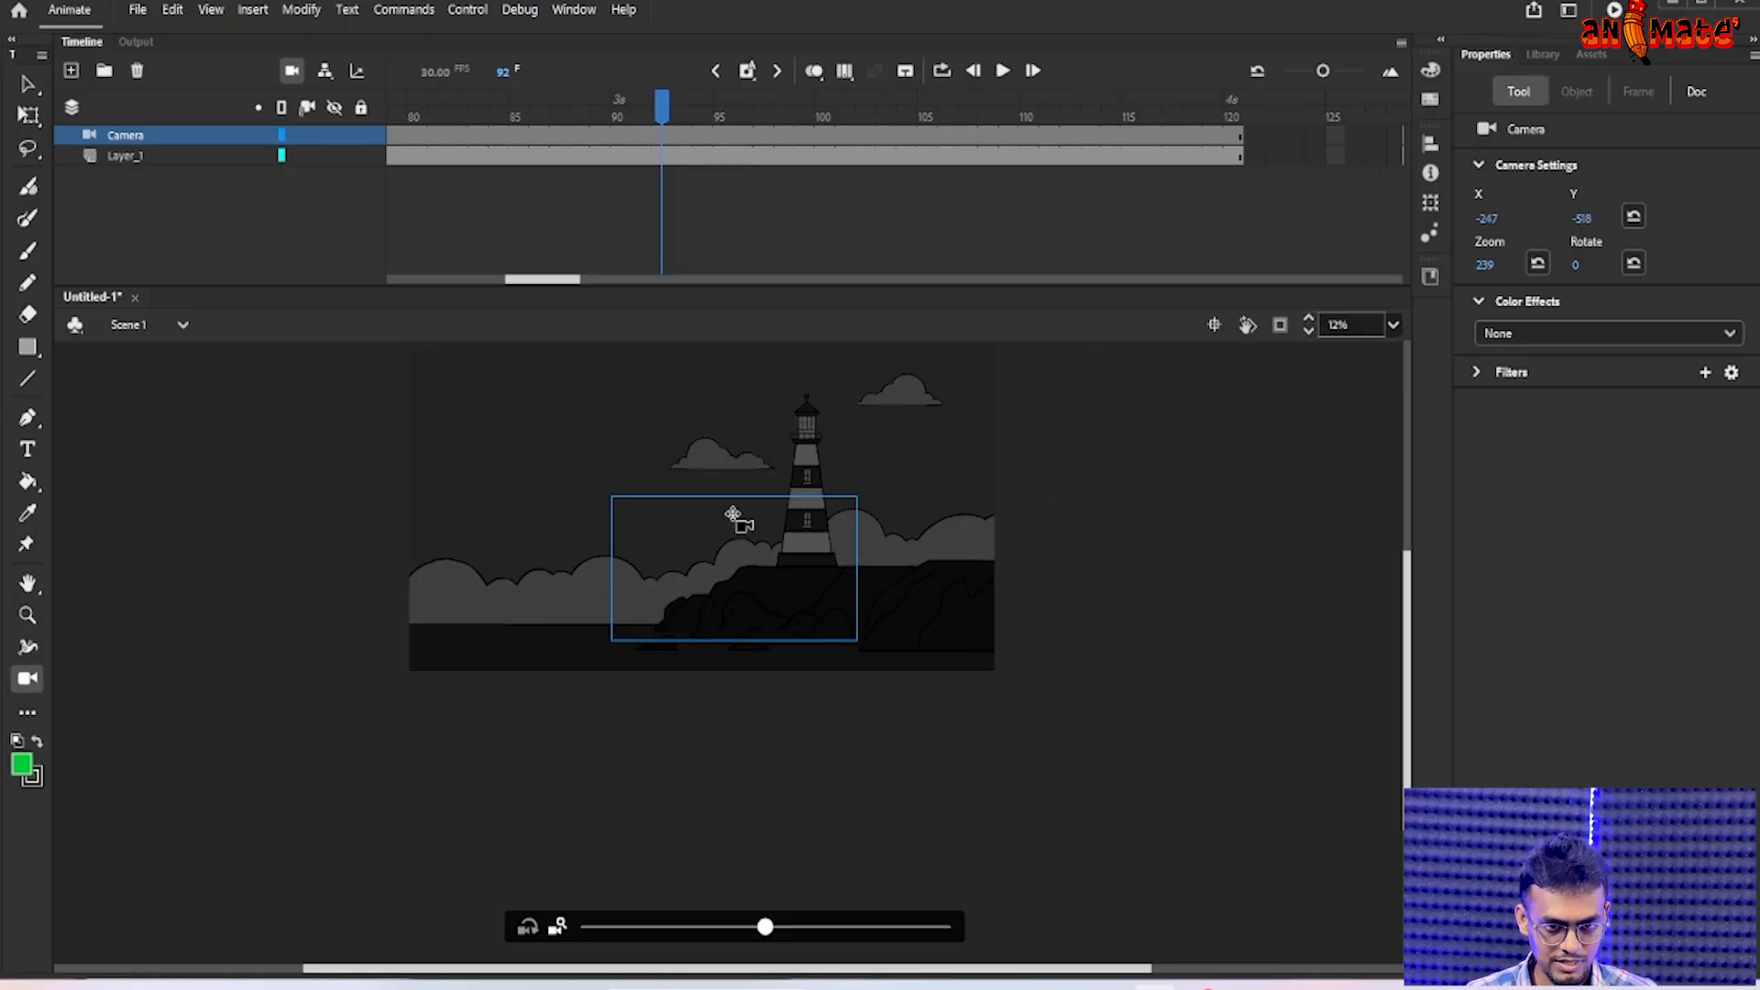
{"action": "mouse_move", "coordinate": [665, 114]}
{"action": "left_mouse_down"}
{"action": "mouse_move", "coordinate": [928, 113]}
{"action": "mouse_move", "coordinate": [667, 122]}
{"action": "left_mouse_up"}
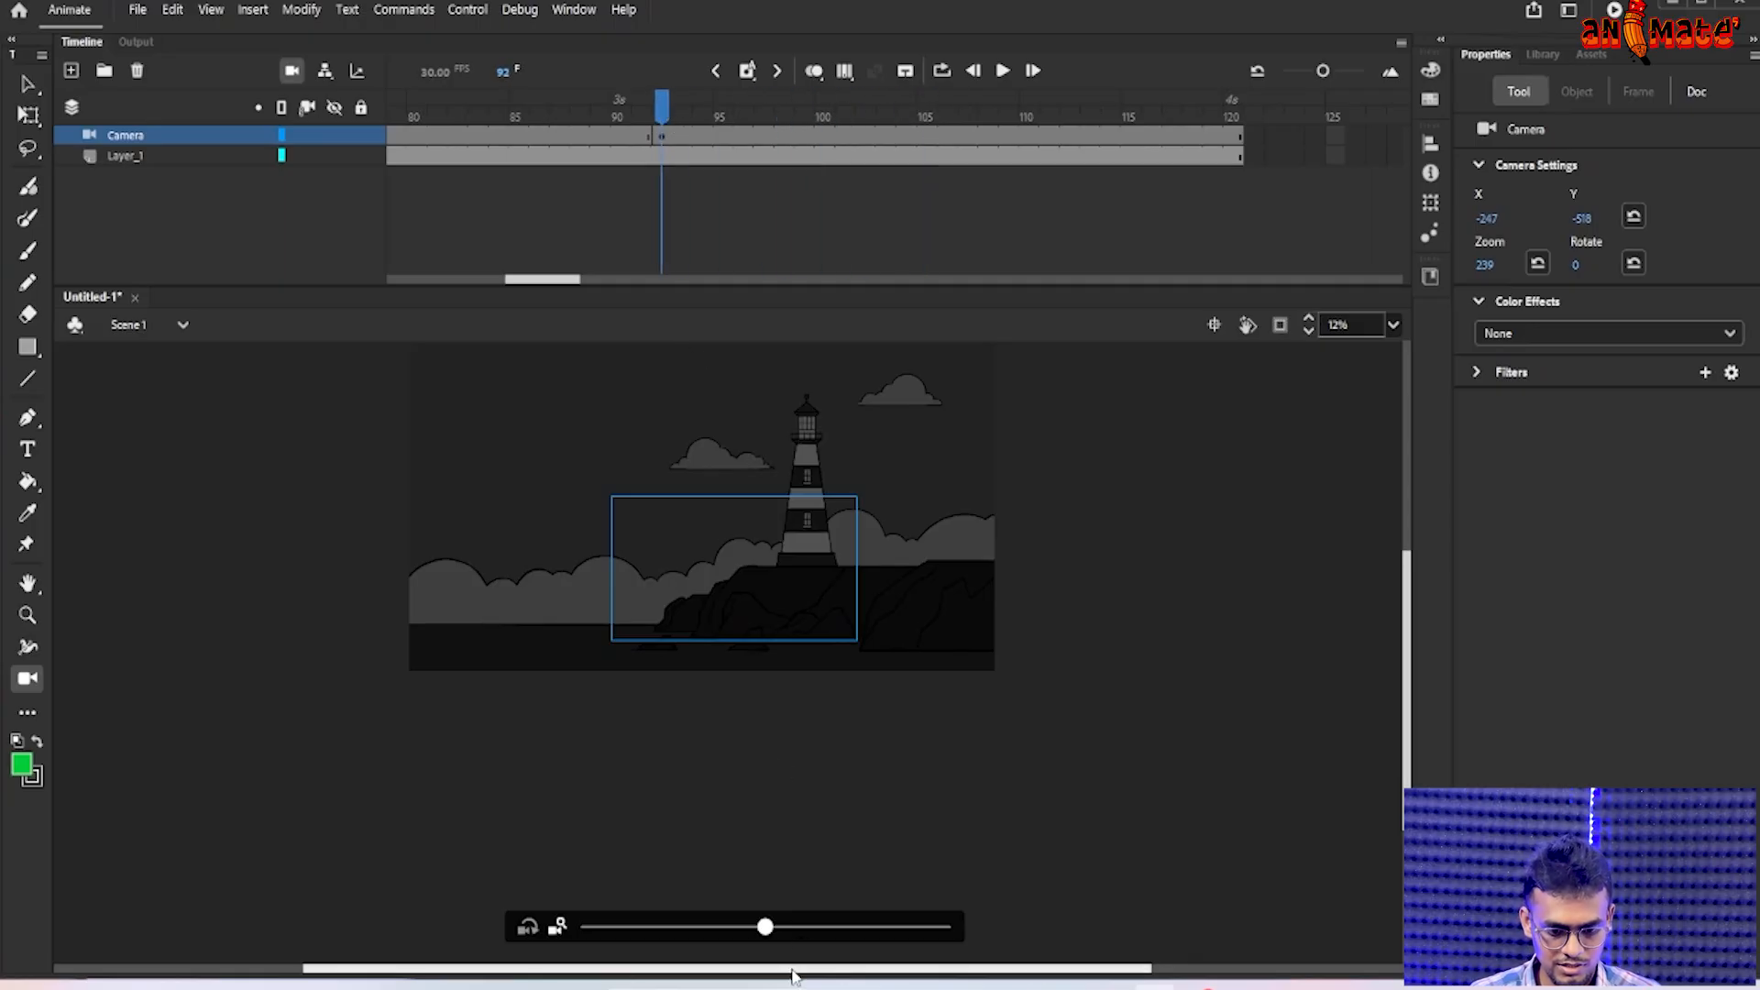
{"action": "left_click_drag", "start_coordinate": [764, 926], "coordinate": [690, 927]}
{"action": "mouse_move", "coordinate": [714, 552]}
{"action": "left_mouse_down"}
{"action": "mouse_move", "coordinate": [711, 499]}
{"action": "mouse_move", "coordinate": [716, 584]}
{"action": "left_mouse_up"}
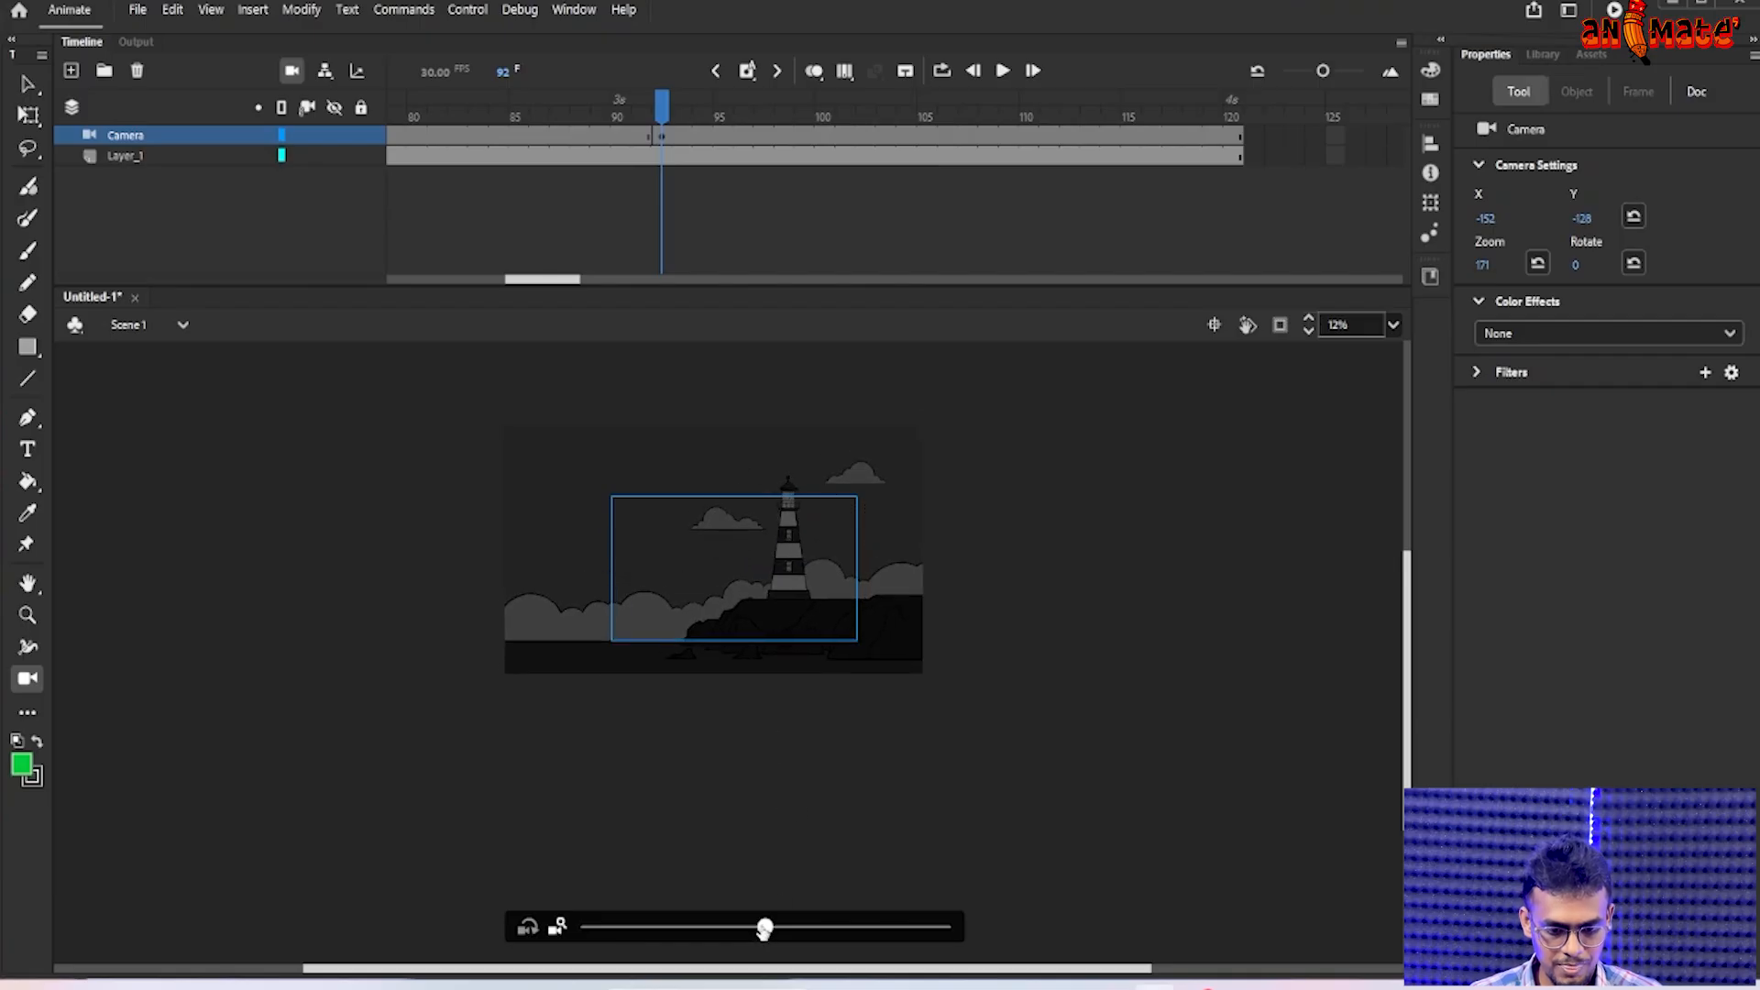
{"action": "left_click_drag", "start_coordinate": [764, 926], "coordinate": [692, 926]}
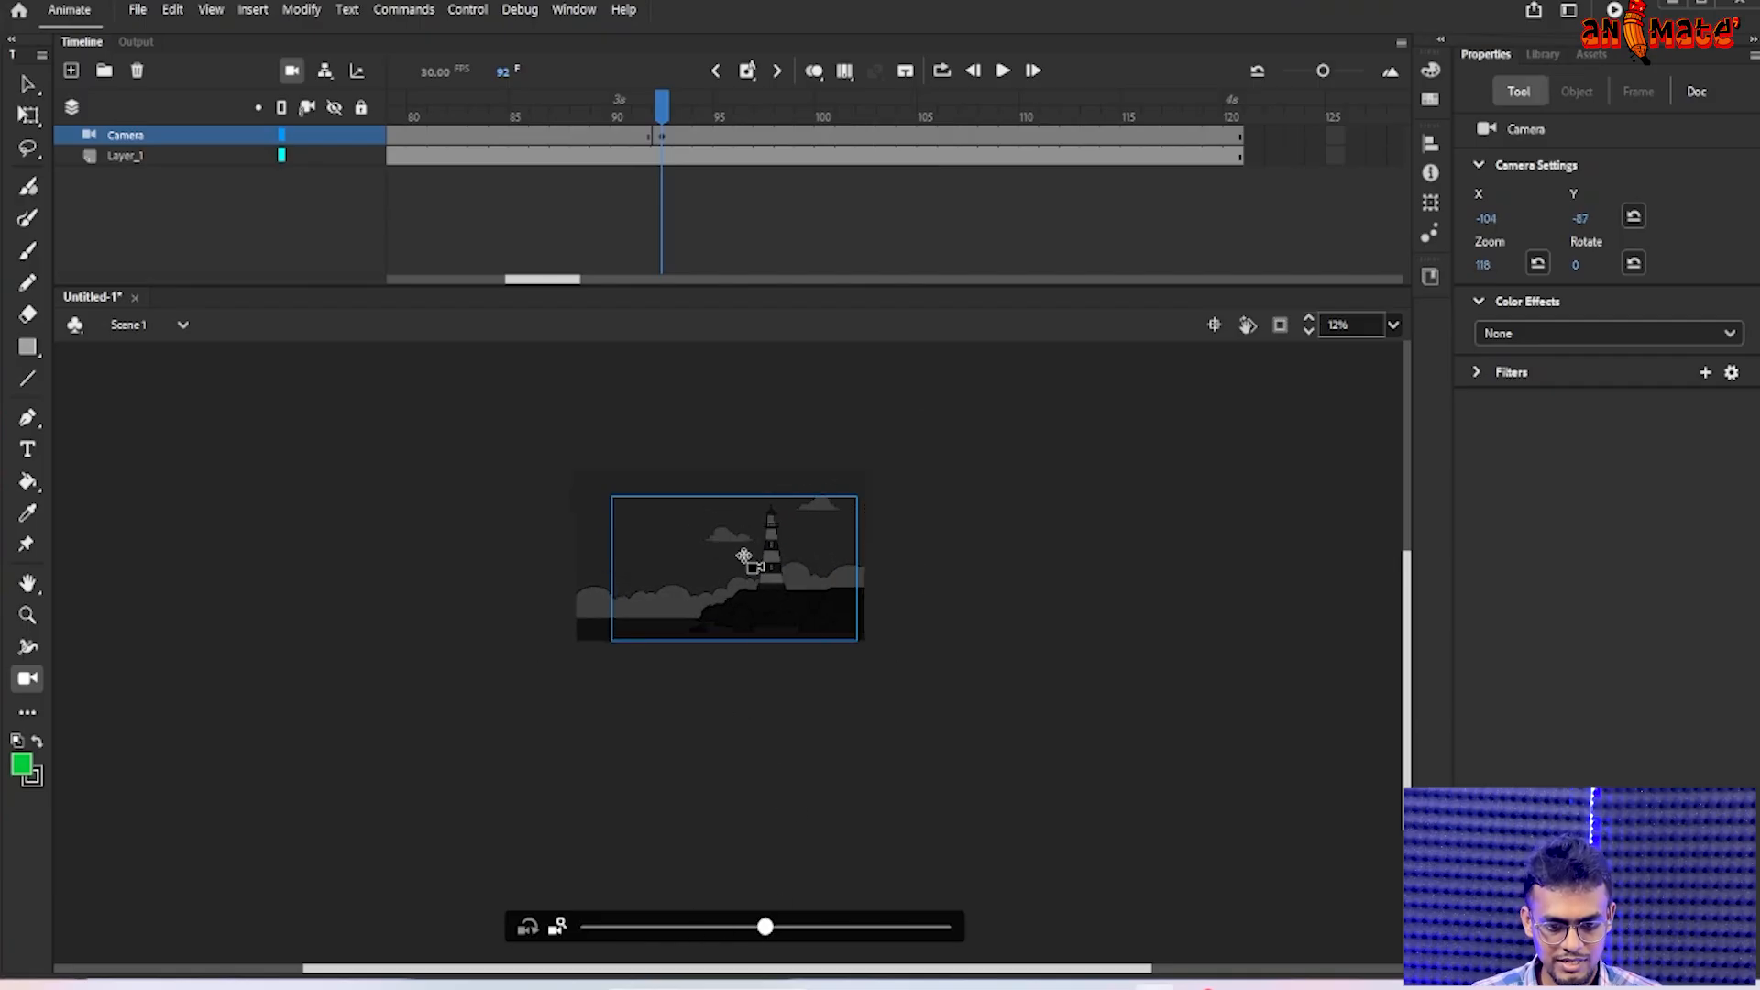
- Fine-tune the frame 92 camera to zoom 109 at about X 8, Y -6 so the full scene fills the frame
{"action": "left_click_drag", "start_coordinate": [744, 556], "coordinate": [740, 546]}
{"action": "left_click_drag", "start_coordinate": [780, 930], "coordinate": [748, 931]}
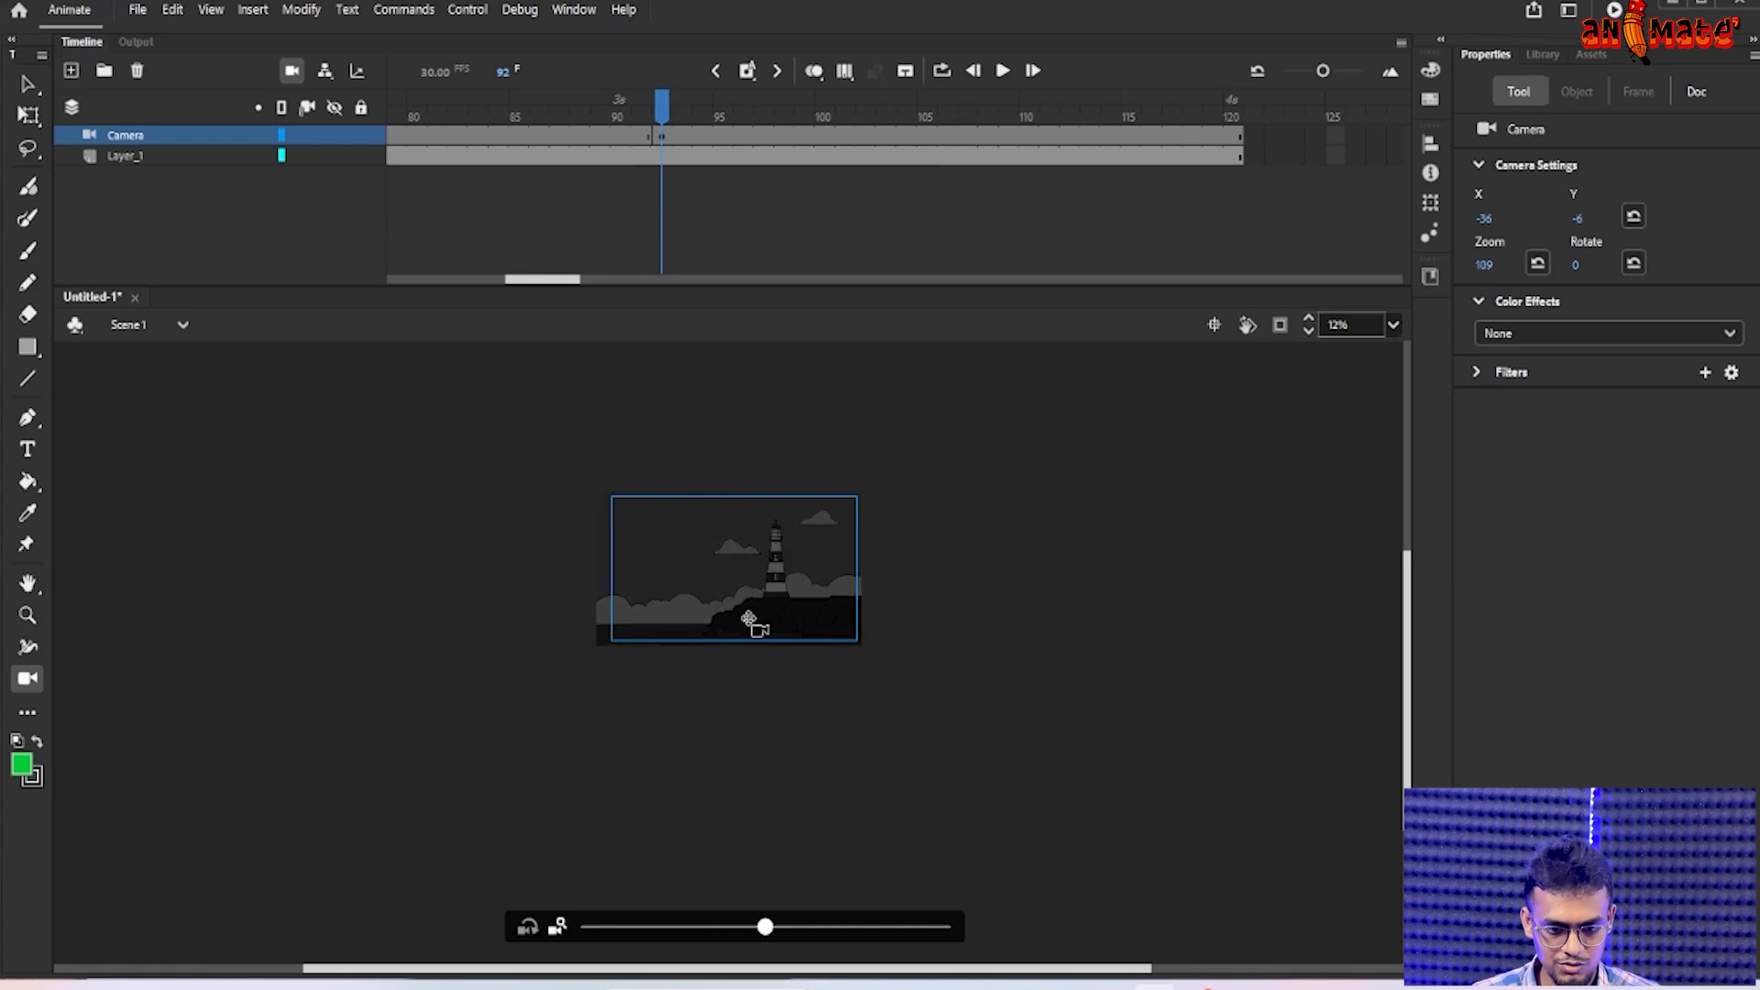
{"action": "left_click_drag", "start_coordinate": [749, 618], "coordinate": [743, 599]}
{"action": "key", "text": "ctrl+="}
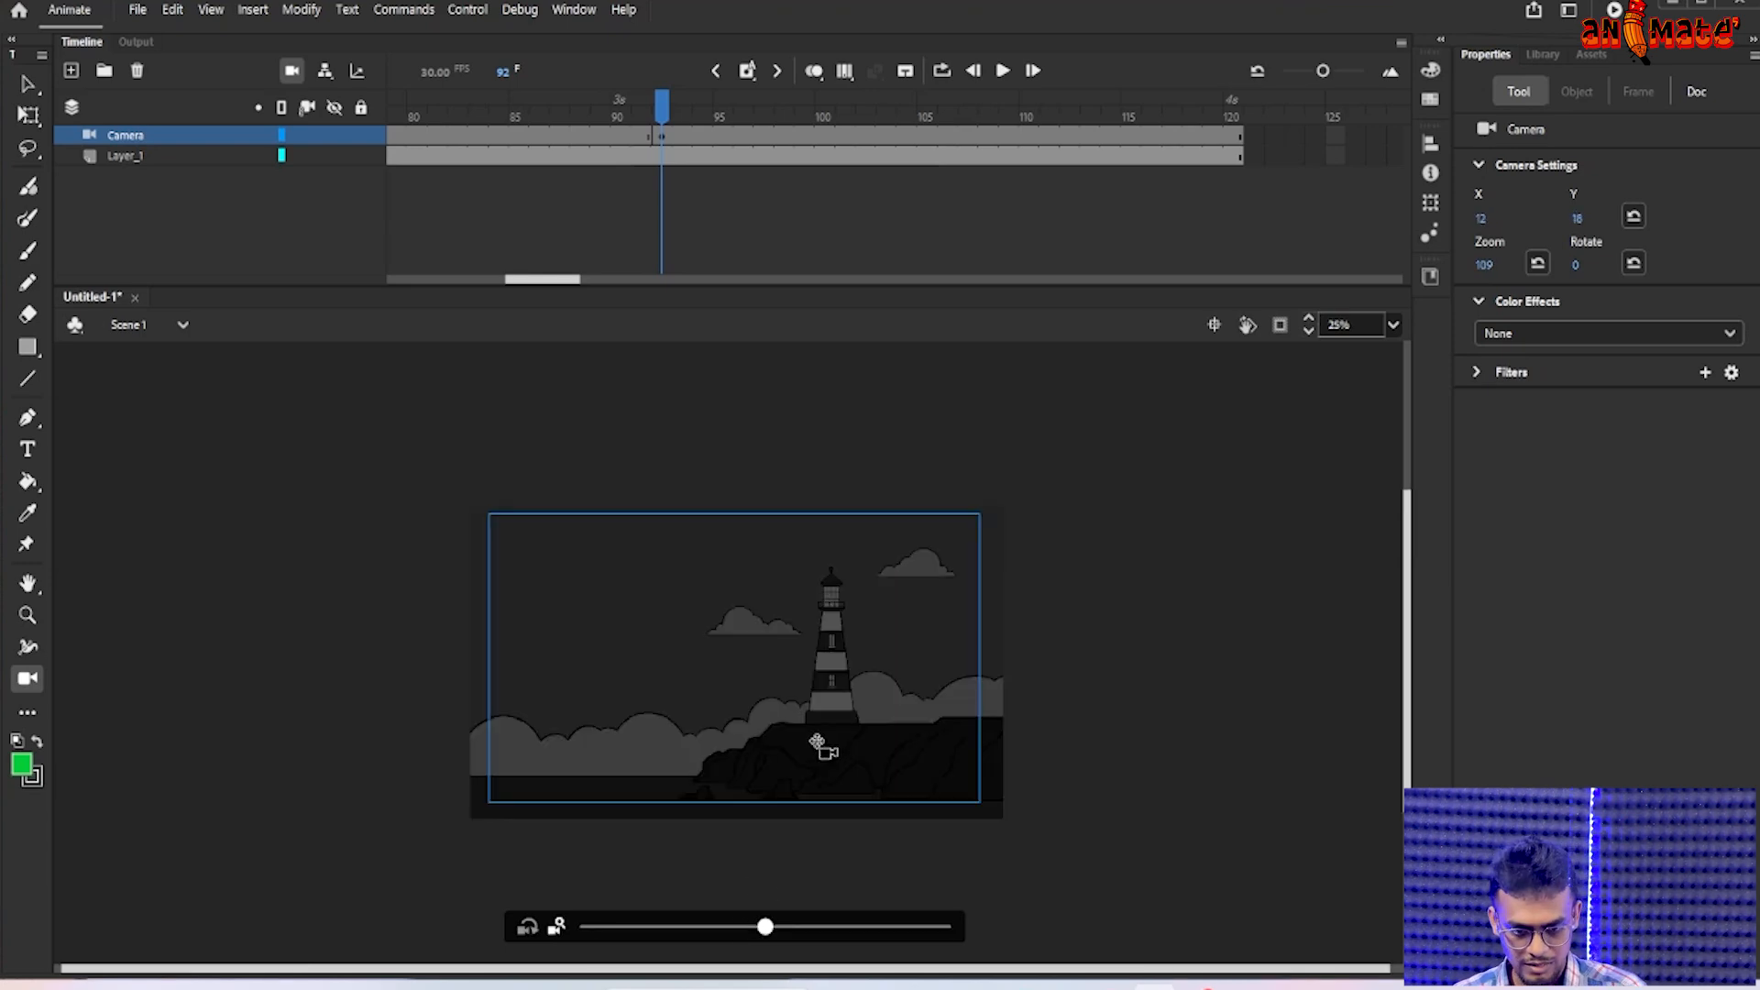
{"action": "left_click_drag", "start_coordinate": [793, 683], "coordinate": [794, 719]}
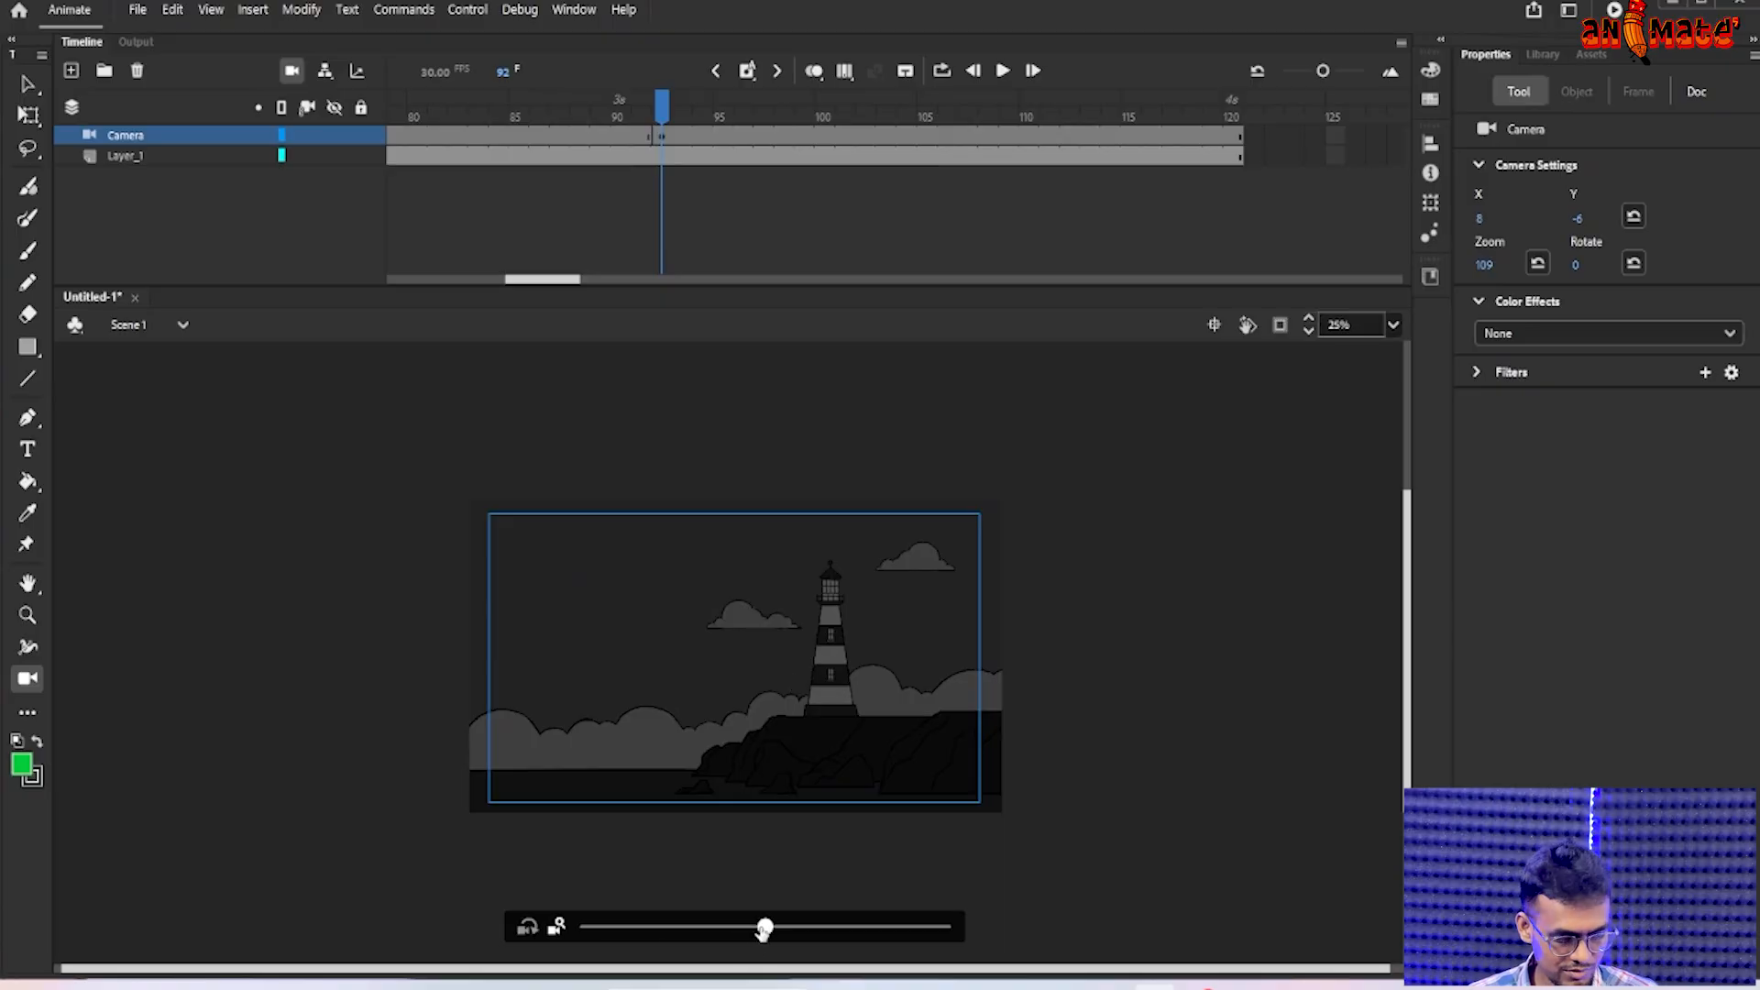
{"action": "left_click_drag", "start_coordinate": [764, 928], "coordinate": [766, 931]}
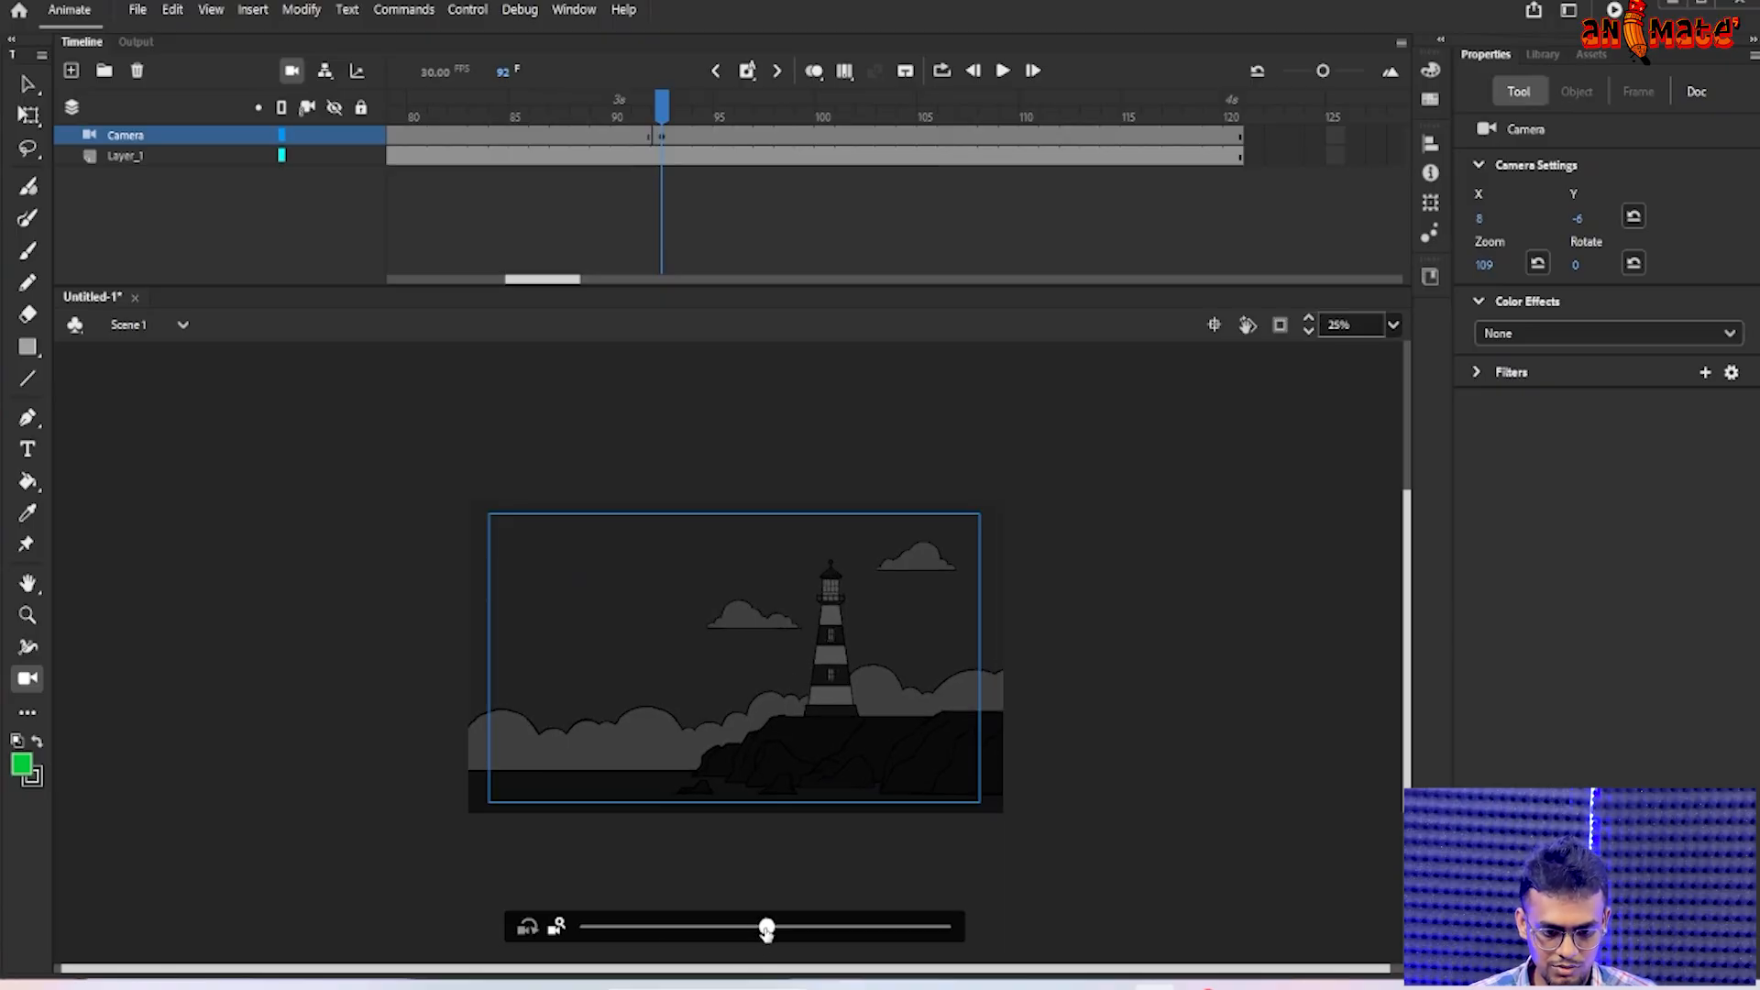
- Test the movie to review the camera animation, close the preview and return to the timeline
{"action": "left_click_drag", "start_coordinate": [664, 112], "coordinate": [680, 246]}
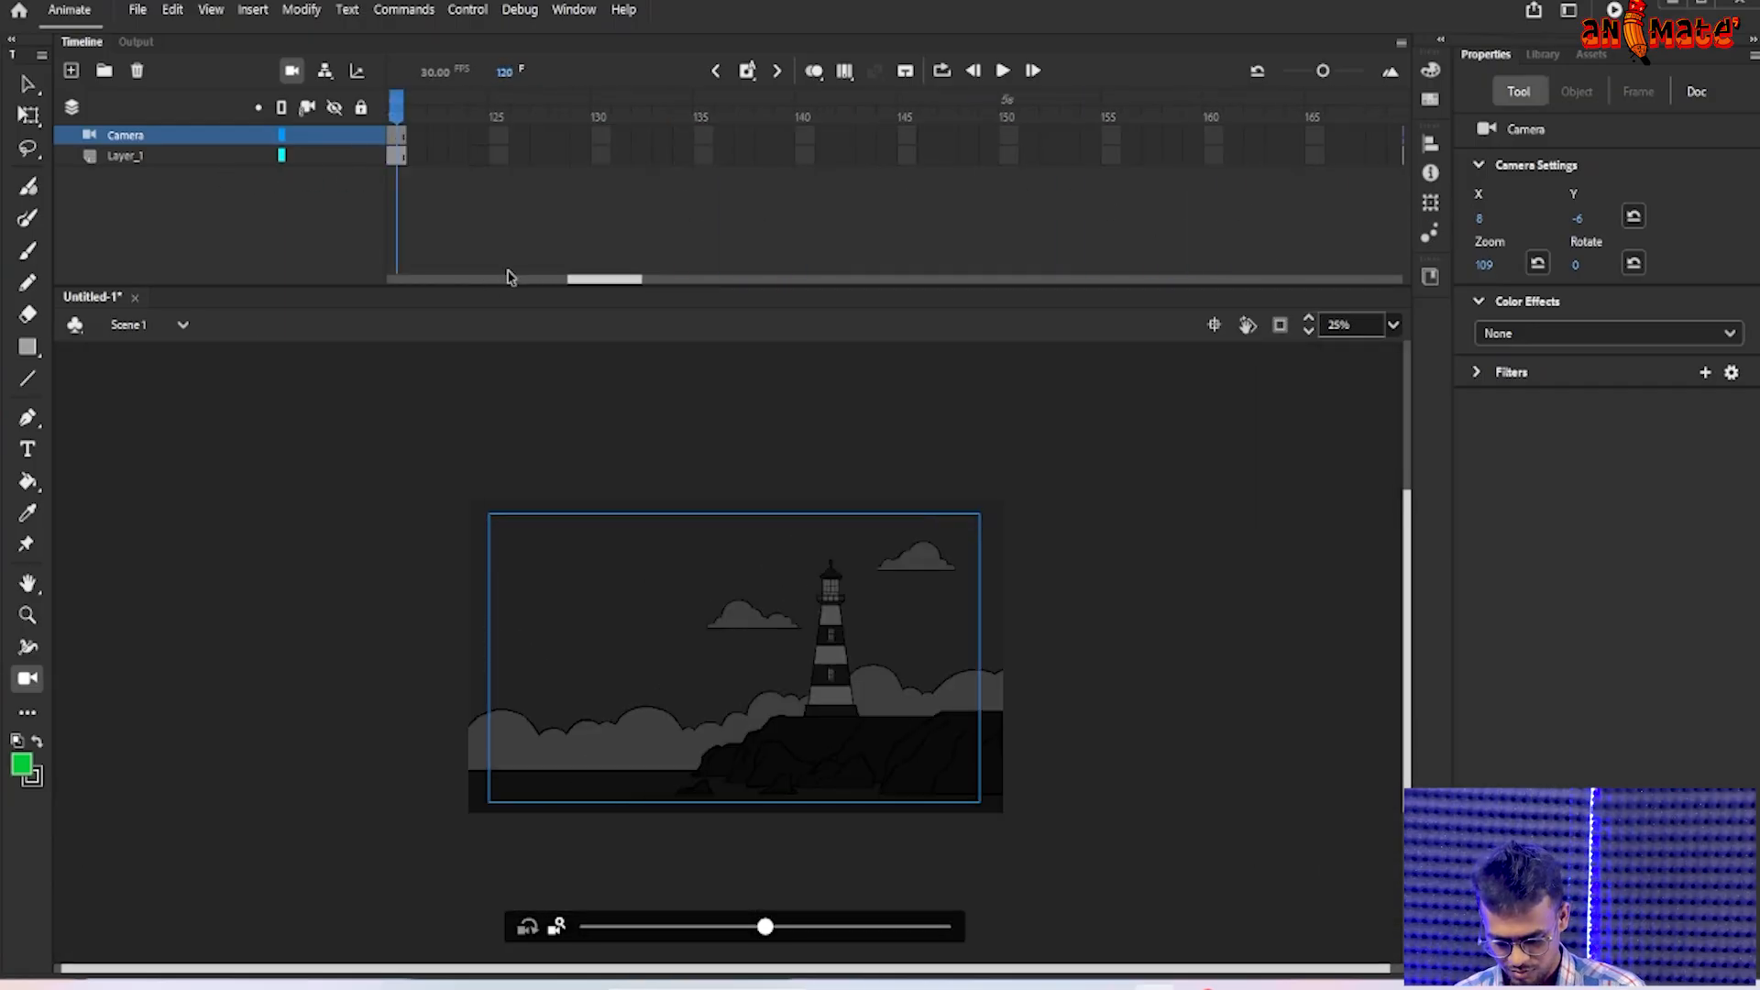
{"action": "key", "text": "ctrl+Return"}
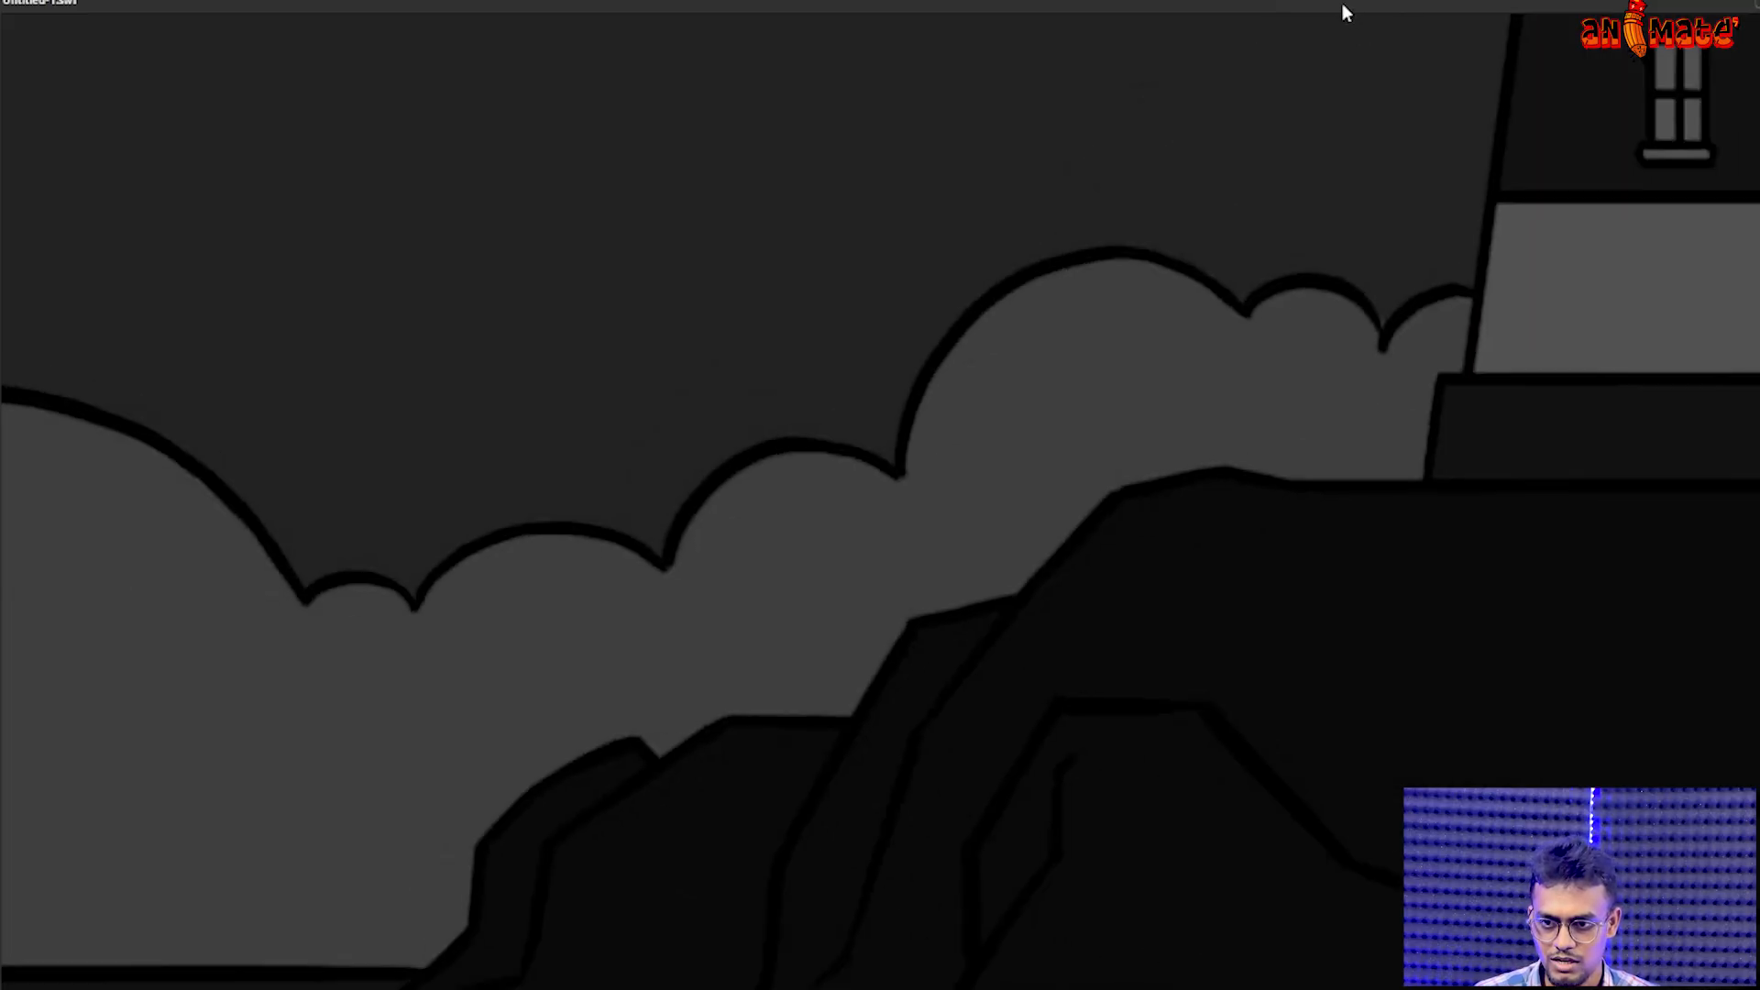
{"action": "left_click_drag", "start_coordinate": [1342, 8], "coordinate": [1194, 78]}
{"action": "left_click", "coordinate": [1697, 68]}
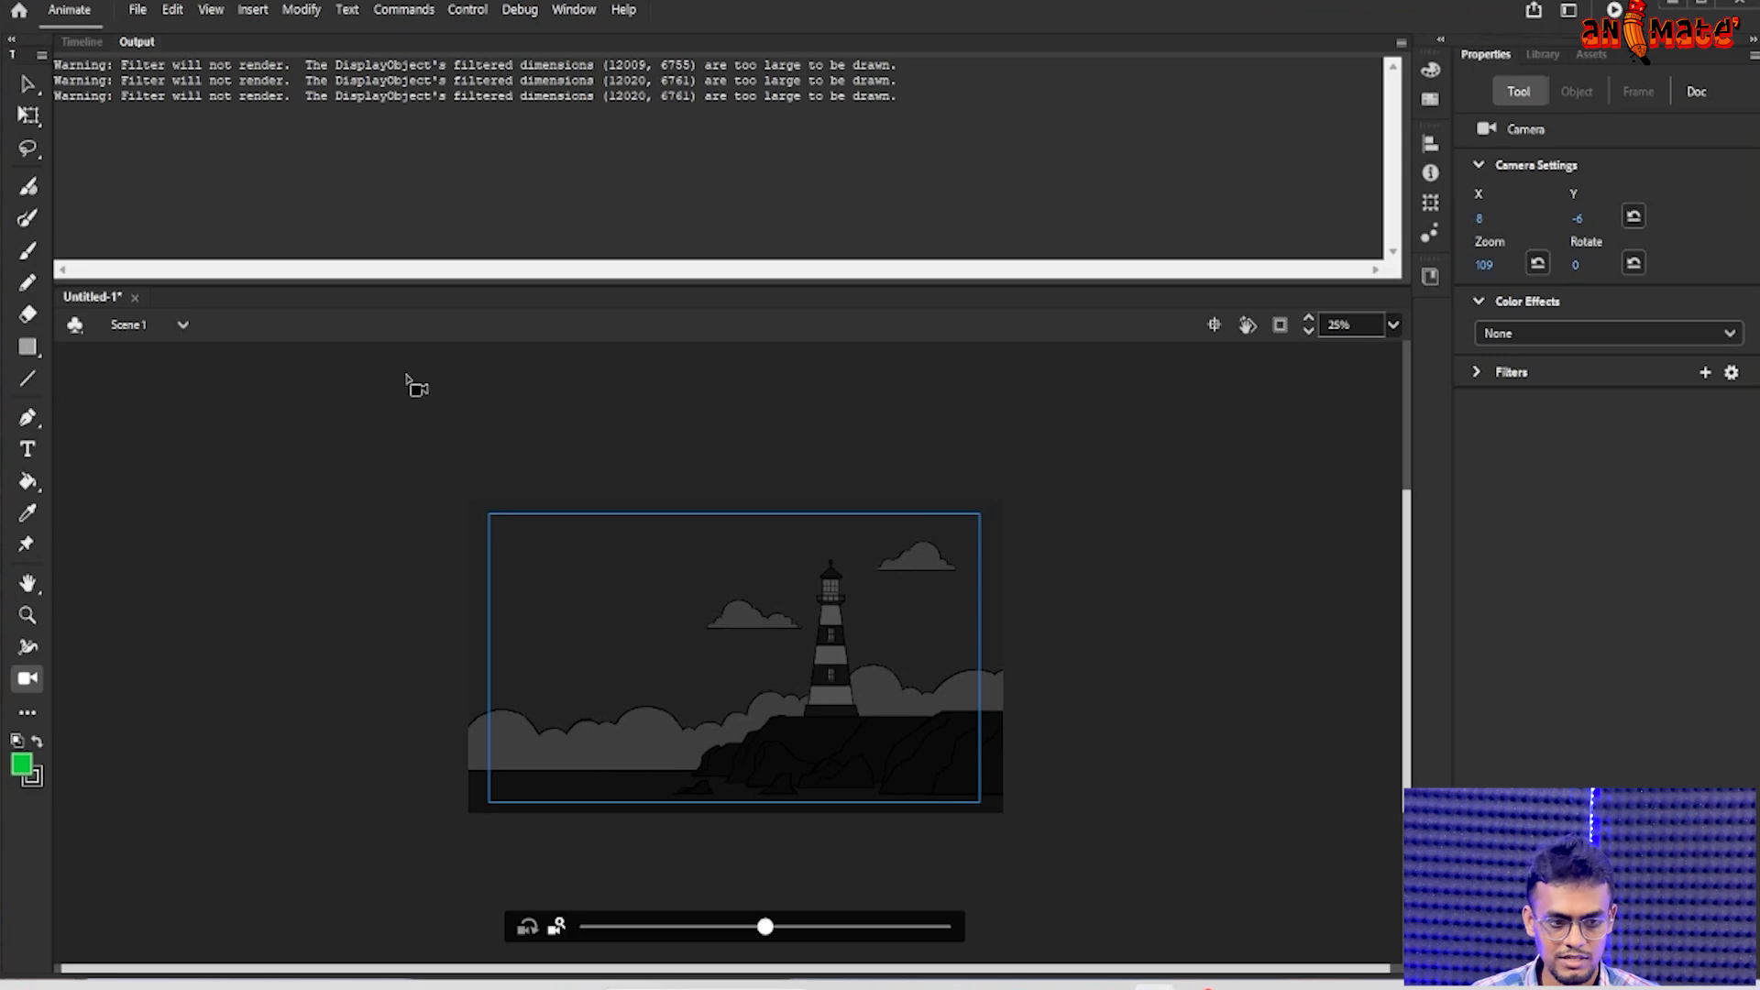
{"action": "left_click", "coordinate": [82, 42]}
- Insert frames into the Camera descent tweens to slow the move, shifting their middle keyframe to frame 47 and lengthening the timeline to frame 142
{"action": "left_click_drag", "start_coordinate": [586, 288], "coordinate": [410, 298]}
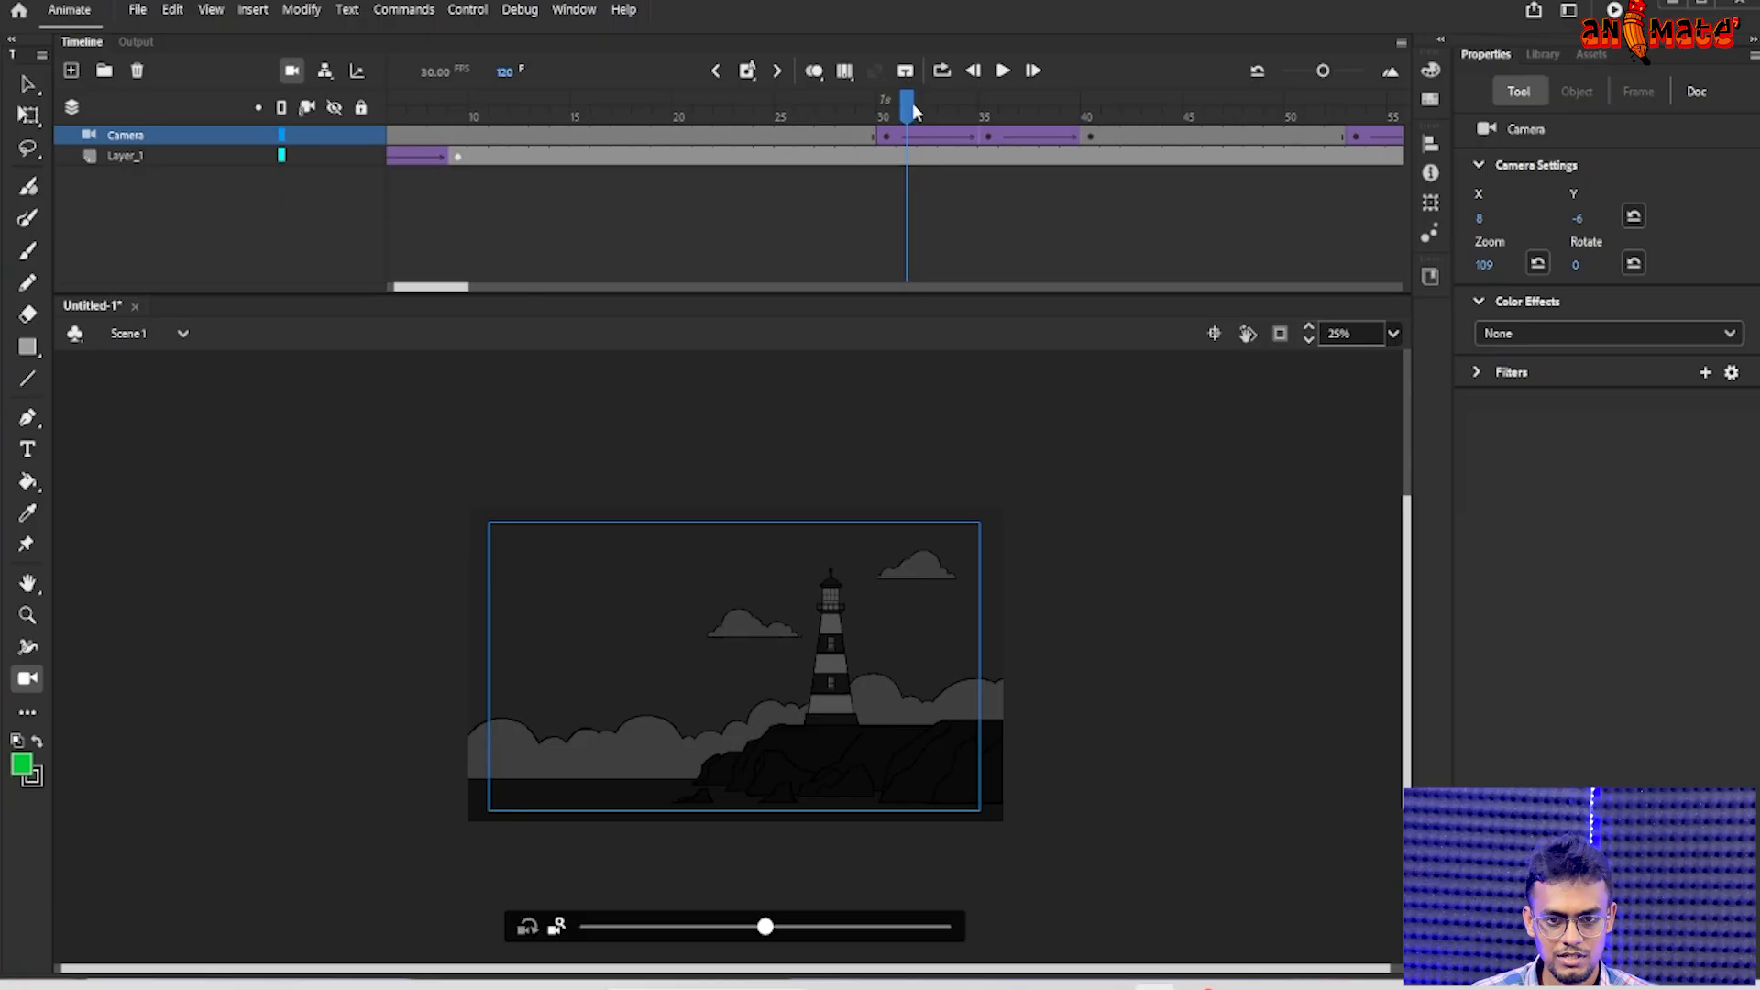
{"action": "left_click_drag", "start_coordinate": [911, 108], "coordinate": [1132, 174]}
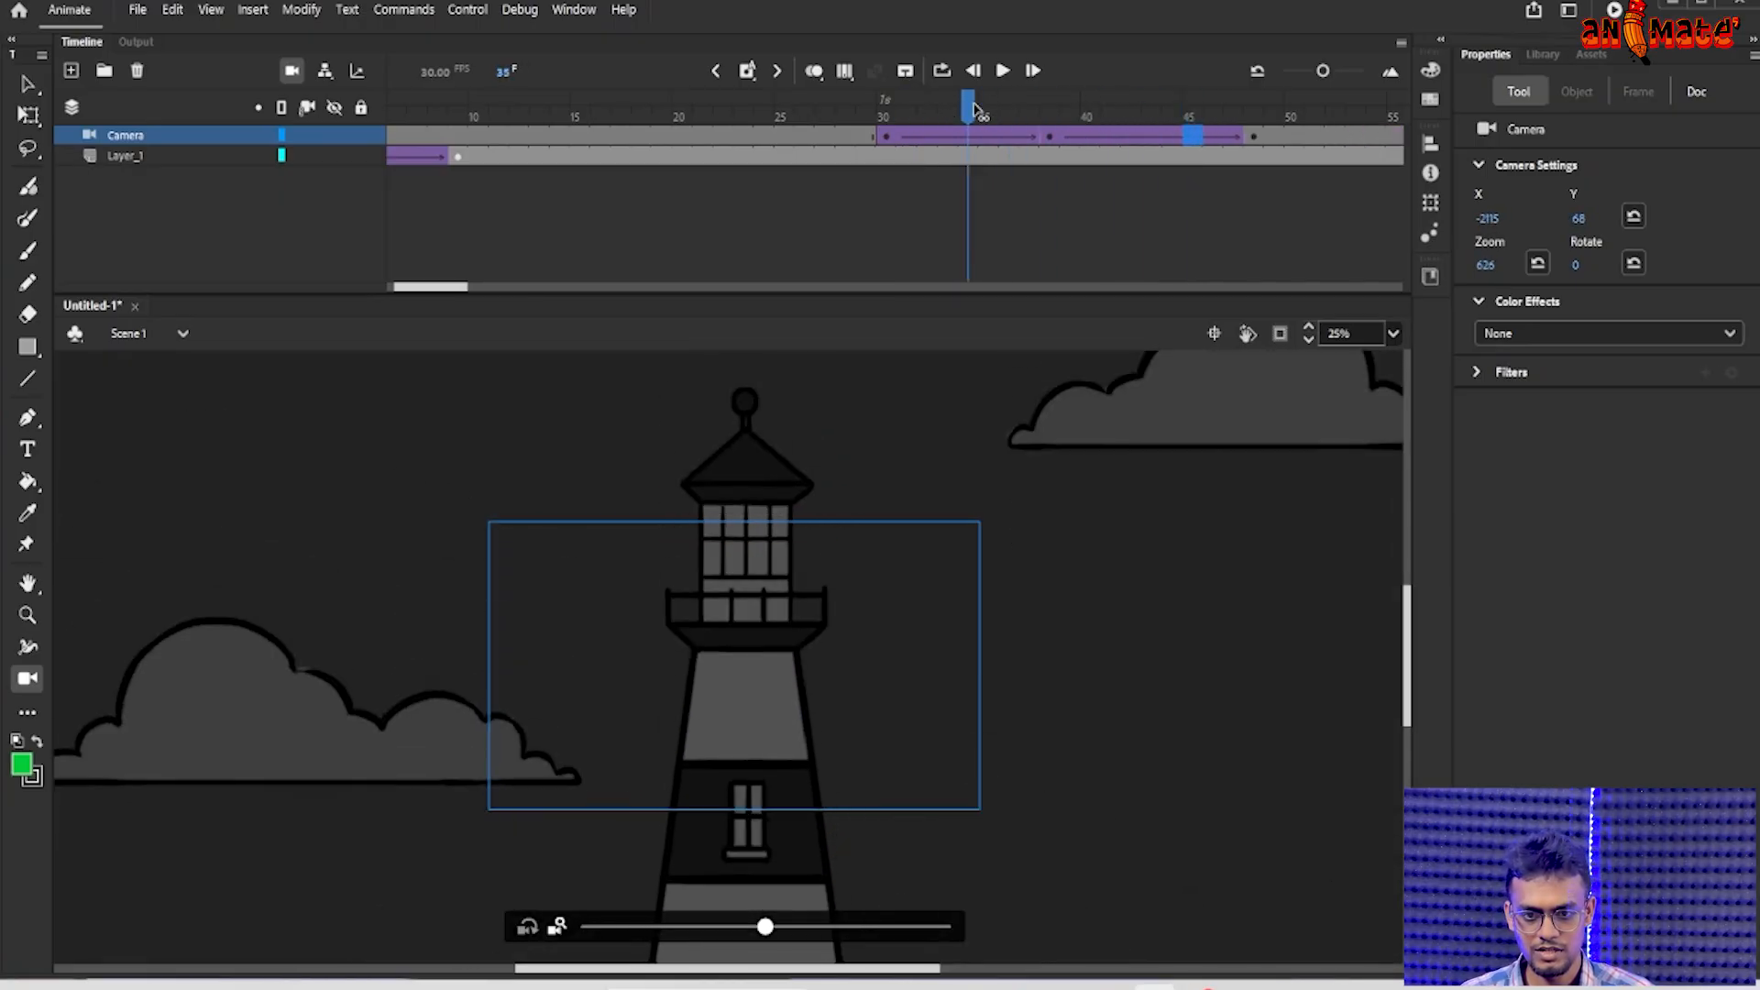
{"action": "key", "text": "F5"}
{"action": "key", "text": "F5"}
{"action": "key", "text": "F5"}
{"action": "key", "text": "F5"}
{"action": "key", "text": "F5"}
{"action": "key", "text": "F5"}
{"action": "key", "text": "F5"}
{"action": "key", "text": "F5"}
{"action": "key", "text": "F5"}
{"action": "key", "text": "F5"}
{"action": "key", "text": "F5"}
{"action": "key", "text": "F5"}
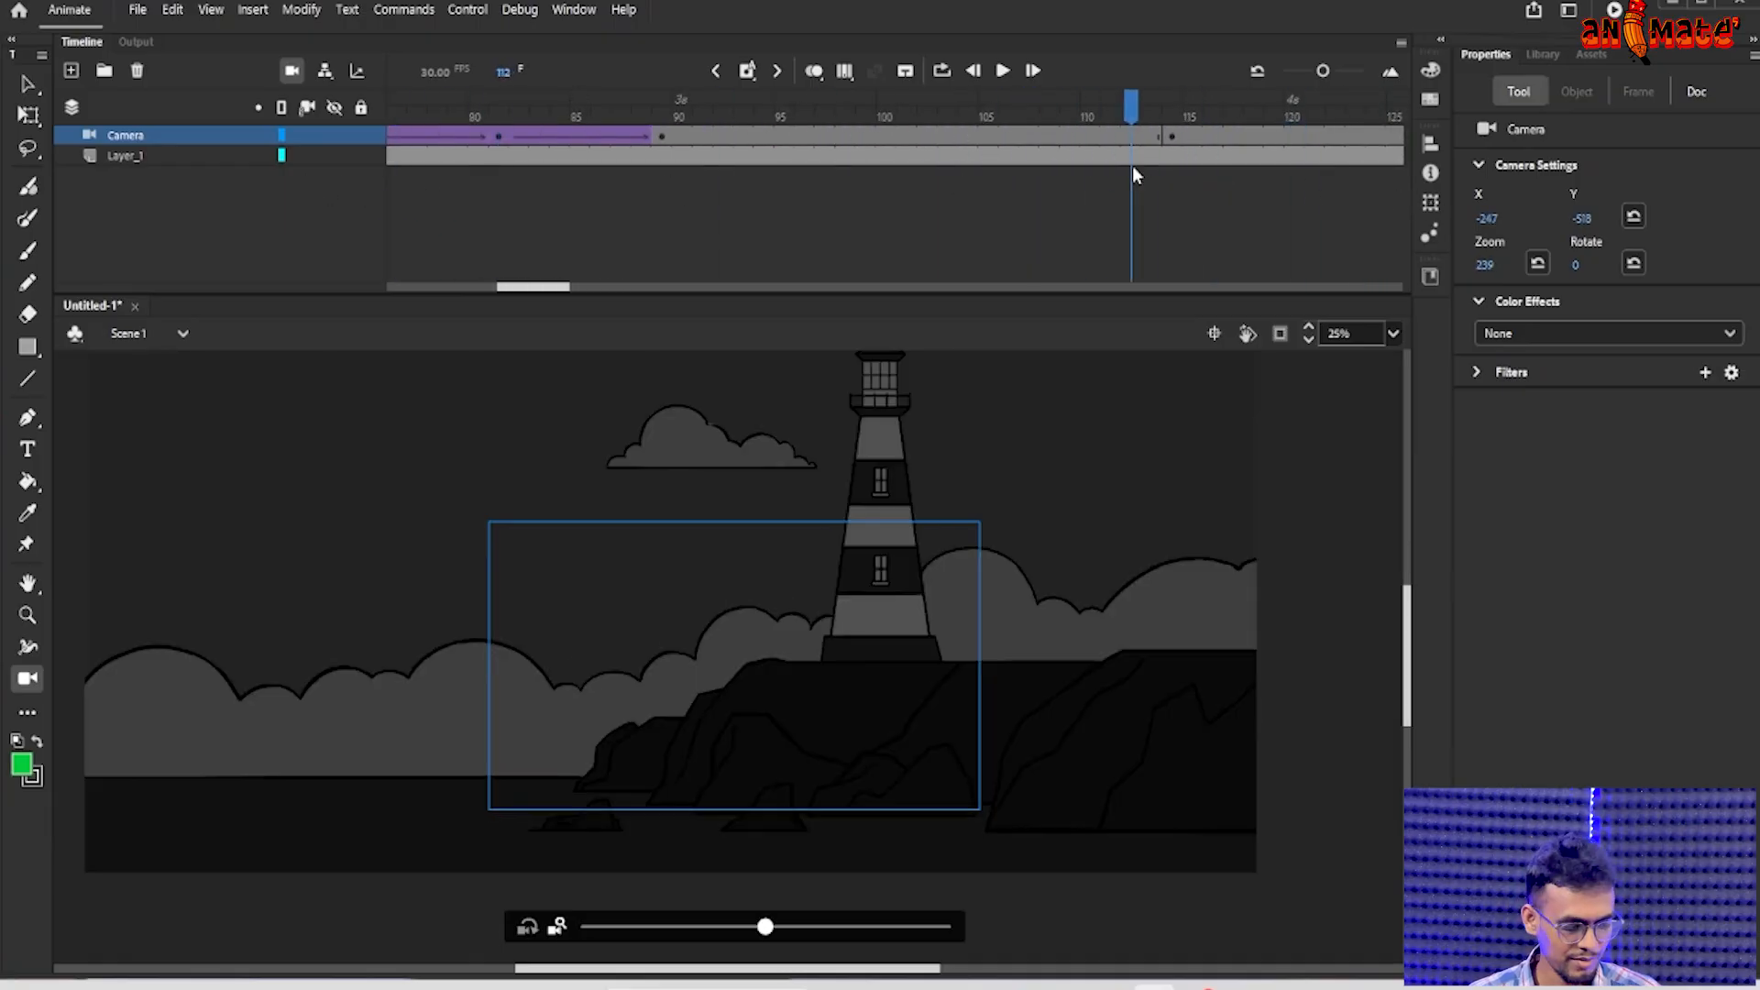
- Play the timeline from frame 1 and scrub back through the closing frames to check the slowed camera move
{"action": "key", "text": "ctrl+minus"}
{"action": "left_click_drag", "start_coordinate": [1135, 111], "coordinate": [6, 113]}
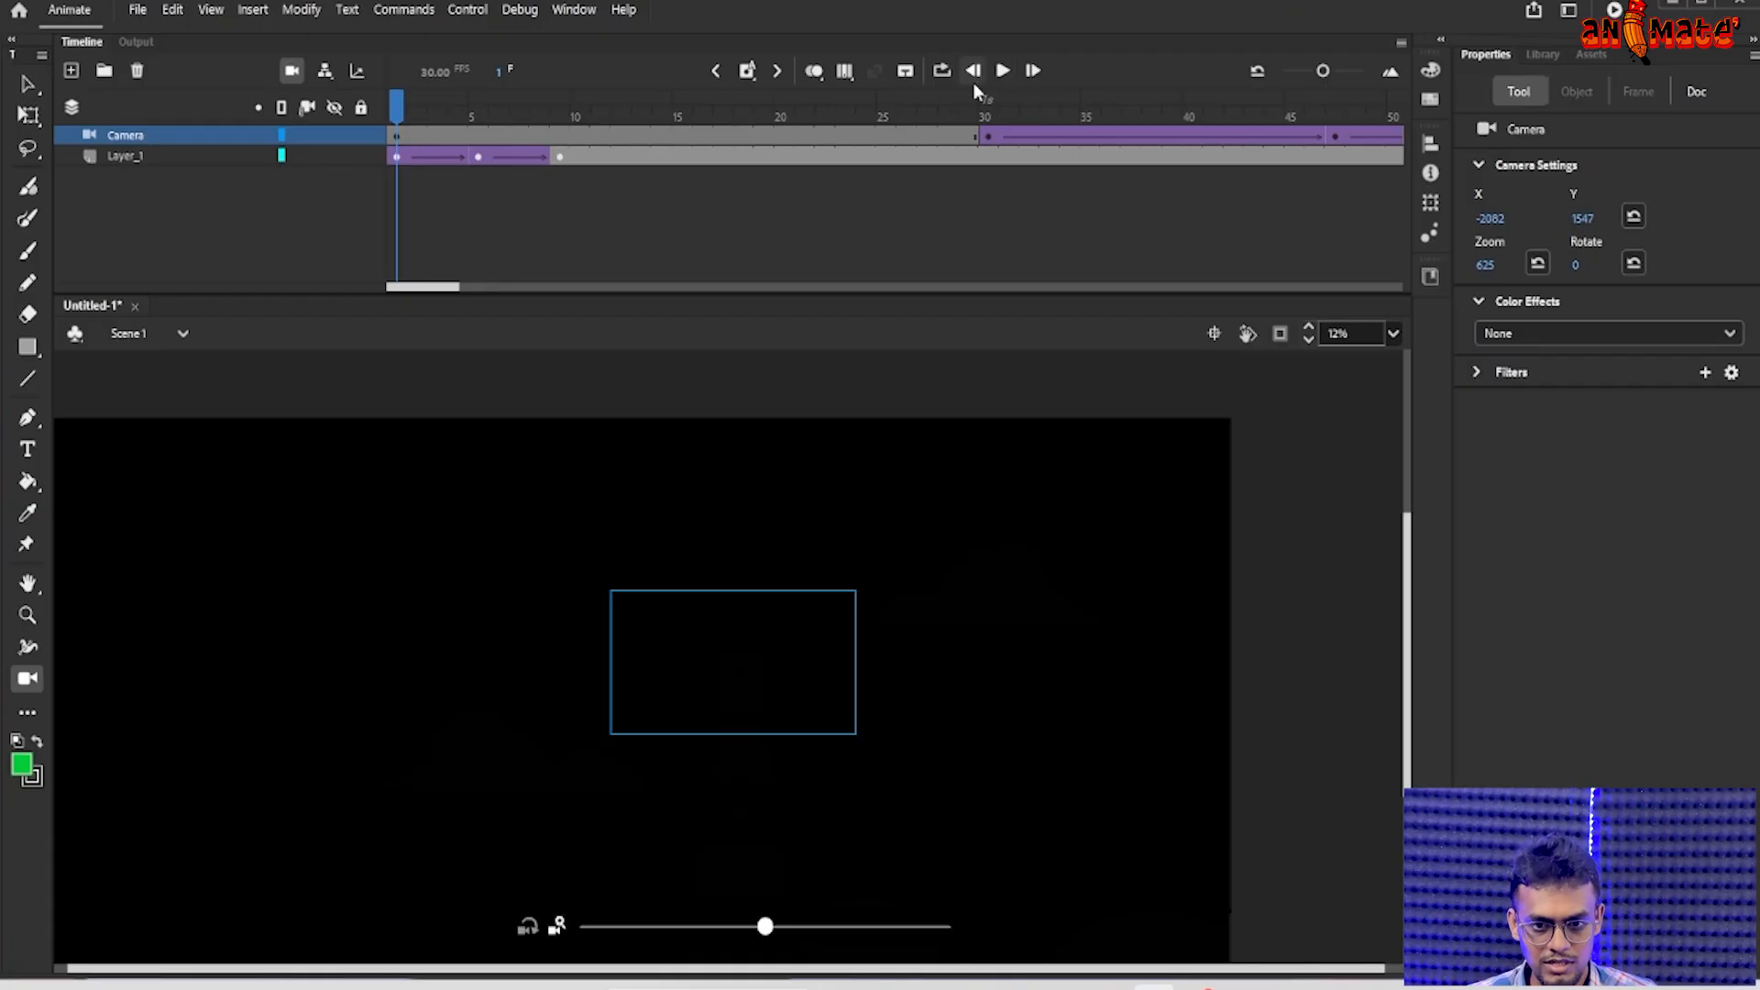
{"action": "left_click", "coordinate": [1003, 77]}
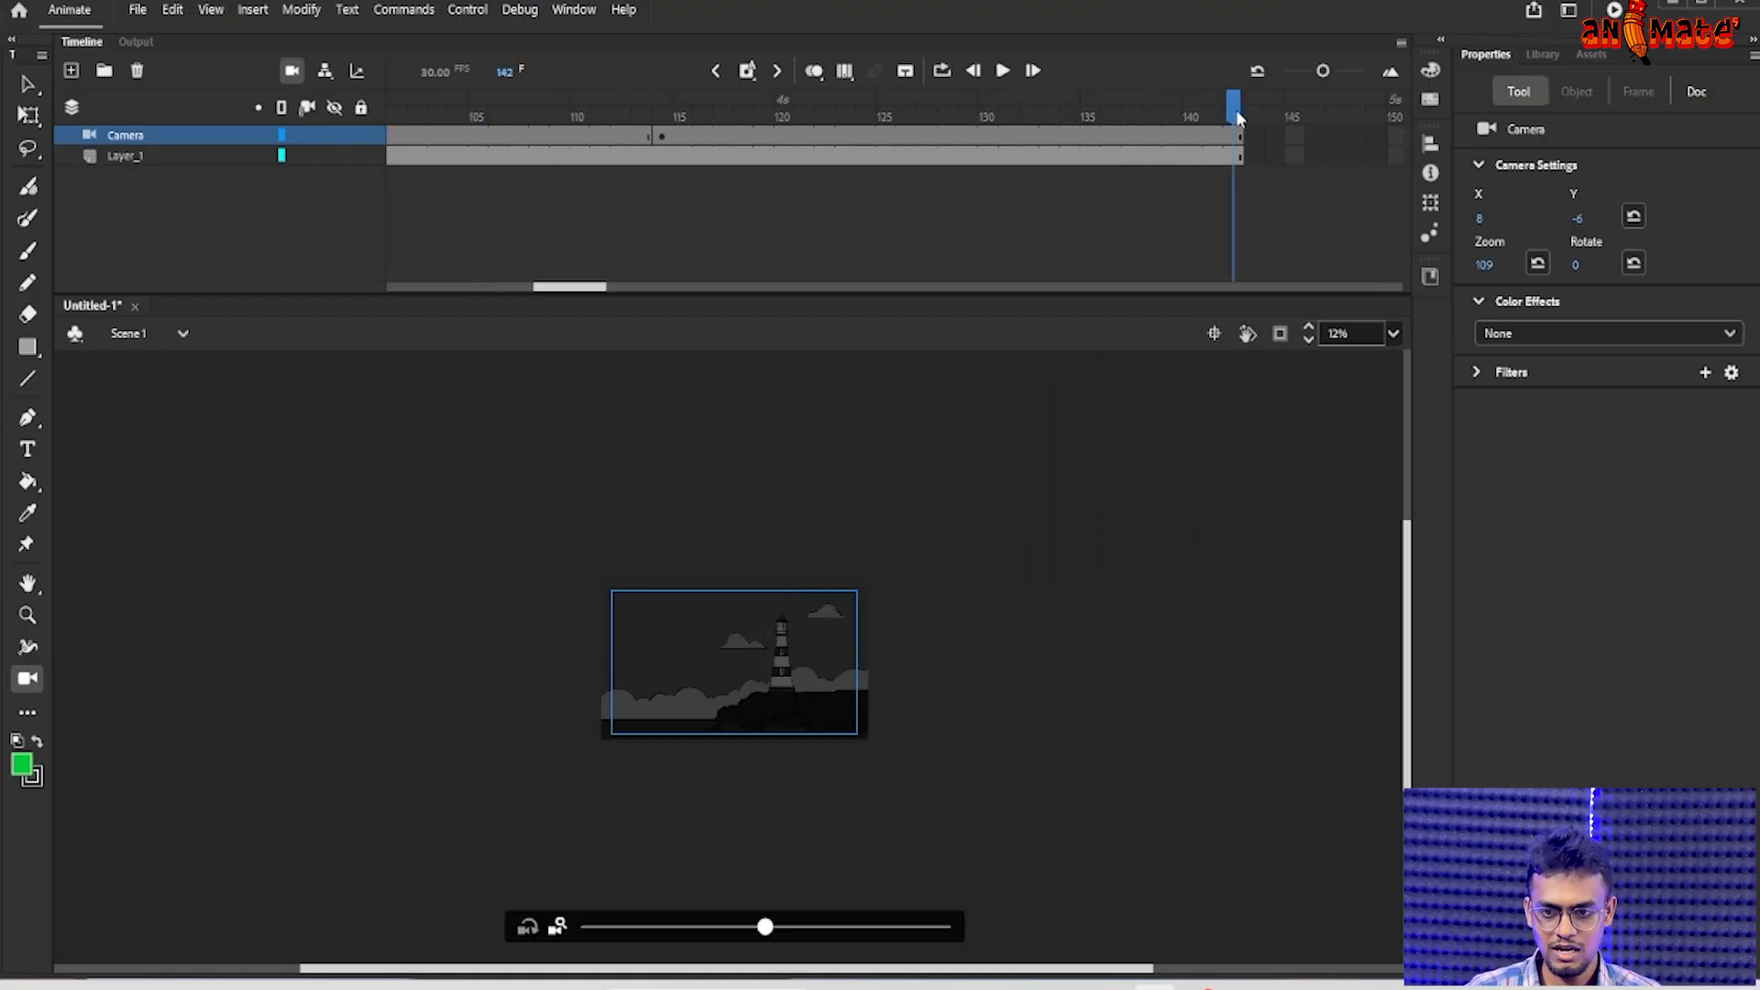
{"action": "left_click_drag", "start_coordinate": [1237, 117], "coordinate": [983, 177]}
{"action": "left_click_drag", "start_coordinate": [988, 117], "coordinate": [922, 257]}
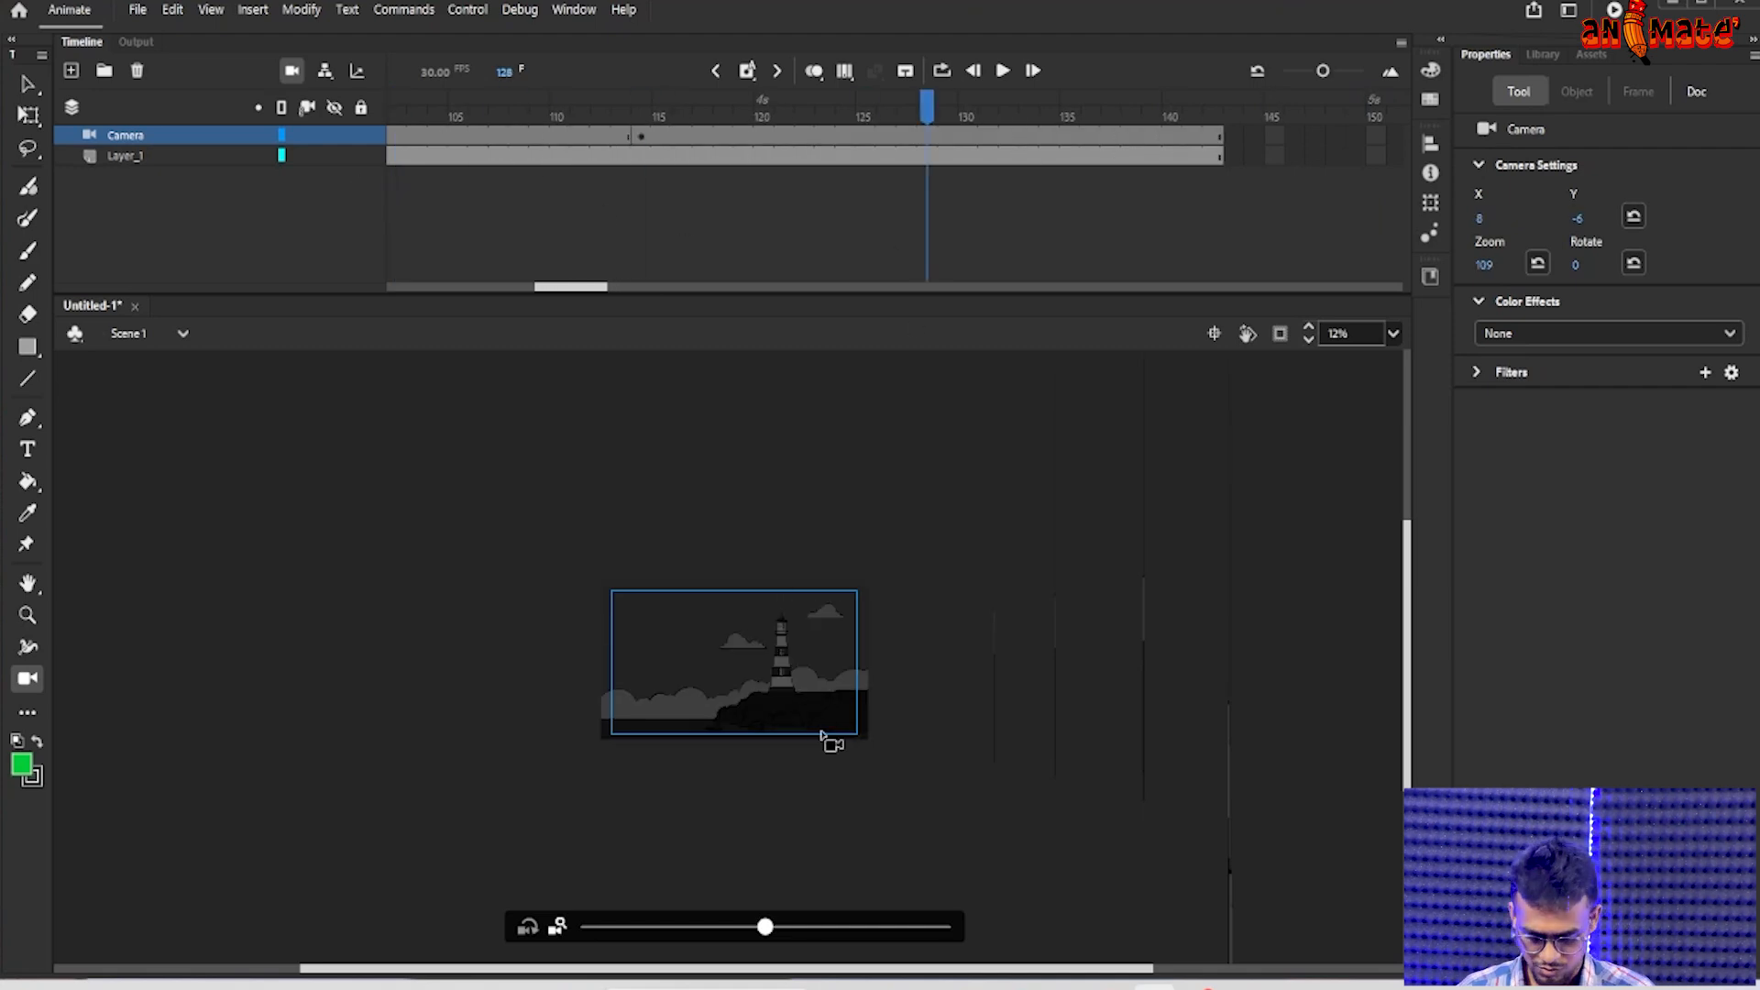
- Insert frames into the closing hold after the frame 114 Camera keyframe, extending both layers past frame 150, and go to frame 149
{"action": "key", "text": "ctrl+equal"}
{"action": "key", "text": "ctrl+equal"}
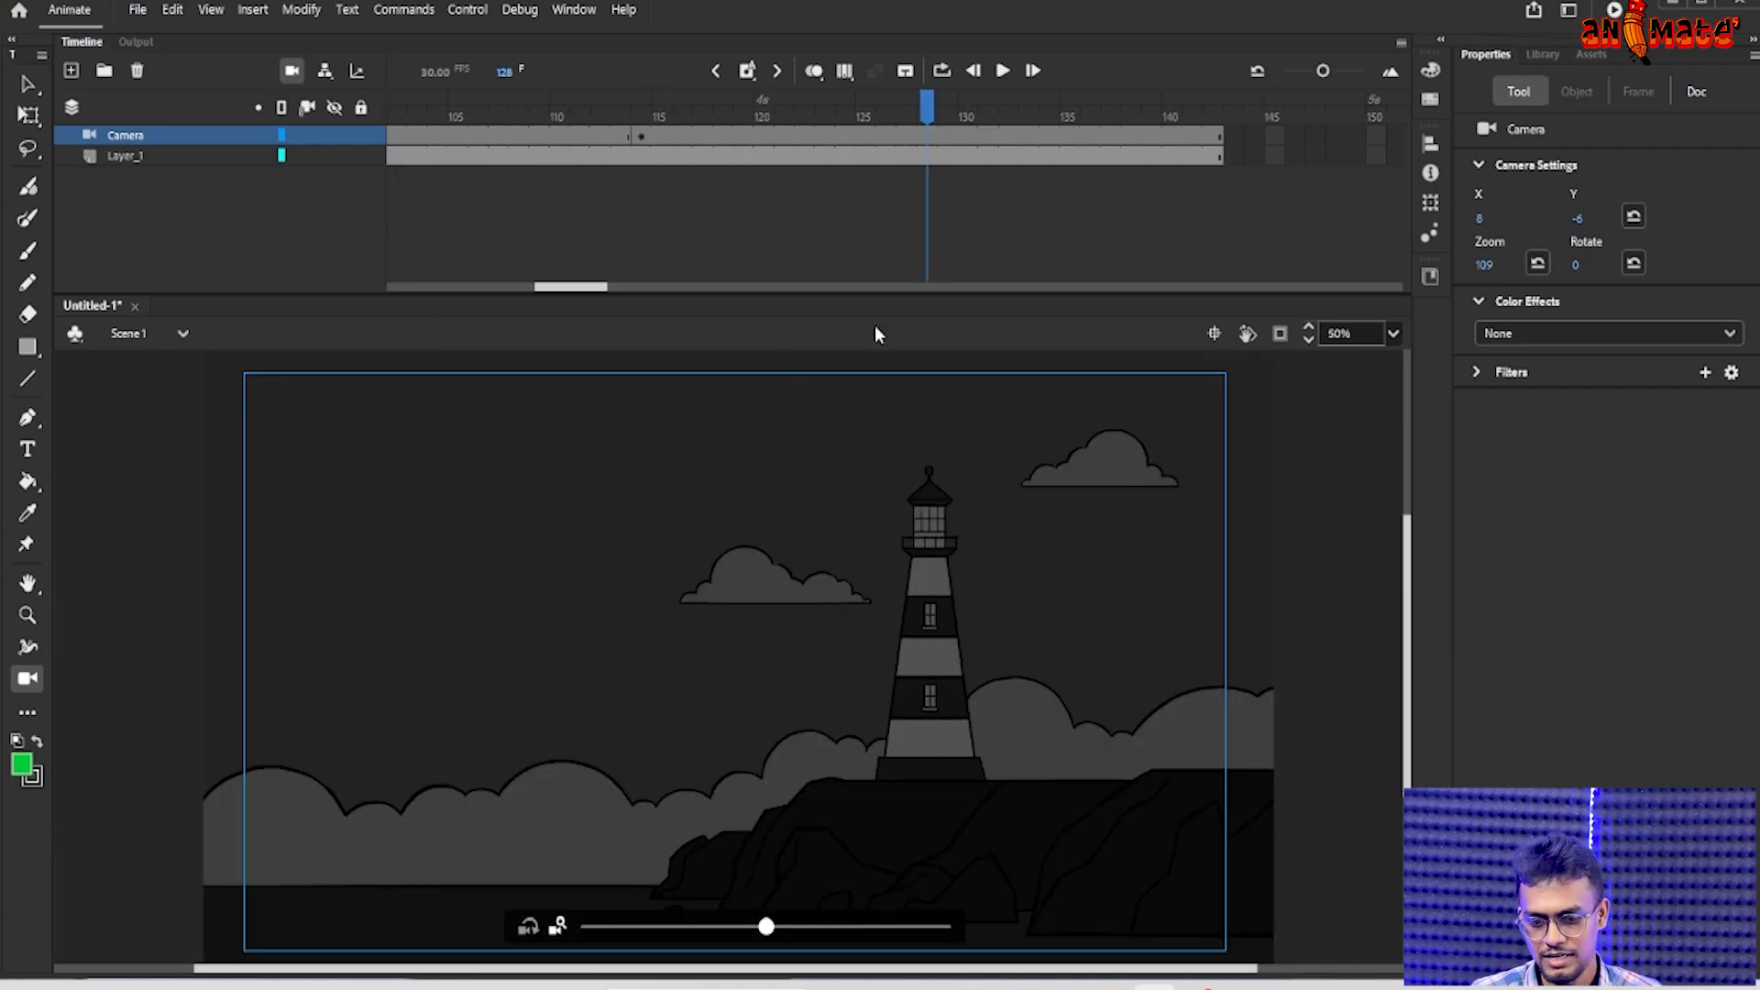
{"action": "left_click_drag", "start_coordinate": [922, 125], "coordinate": [1194, 204]}
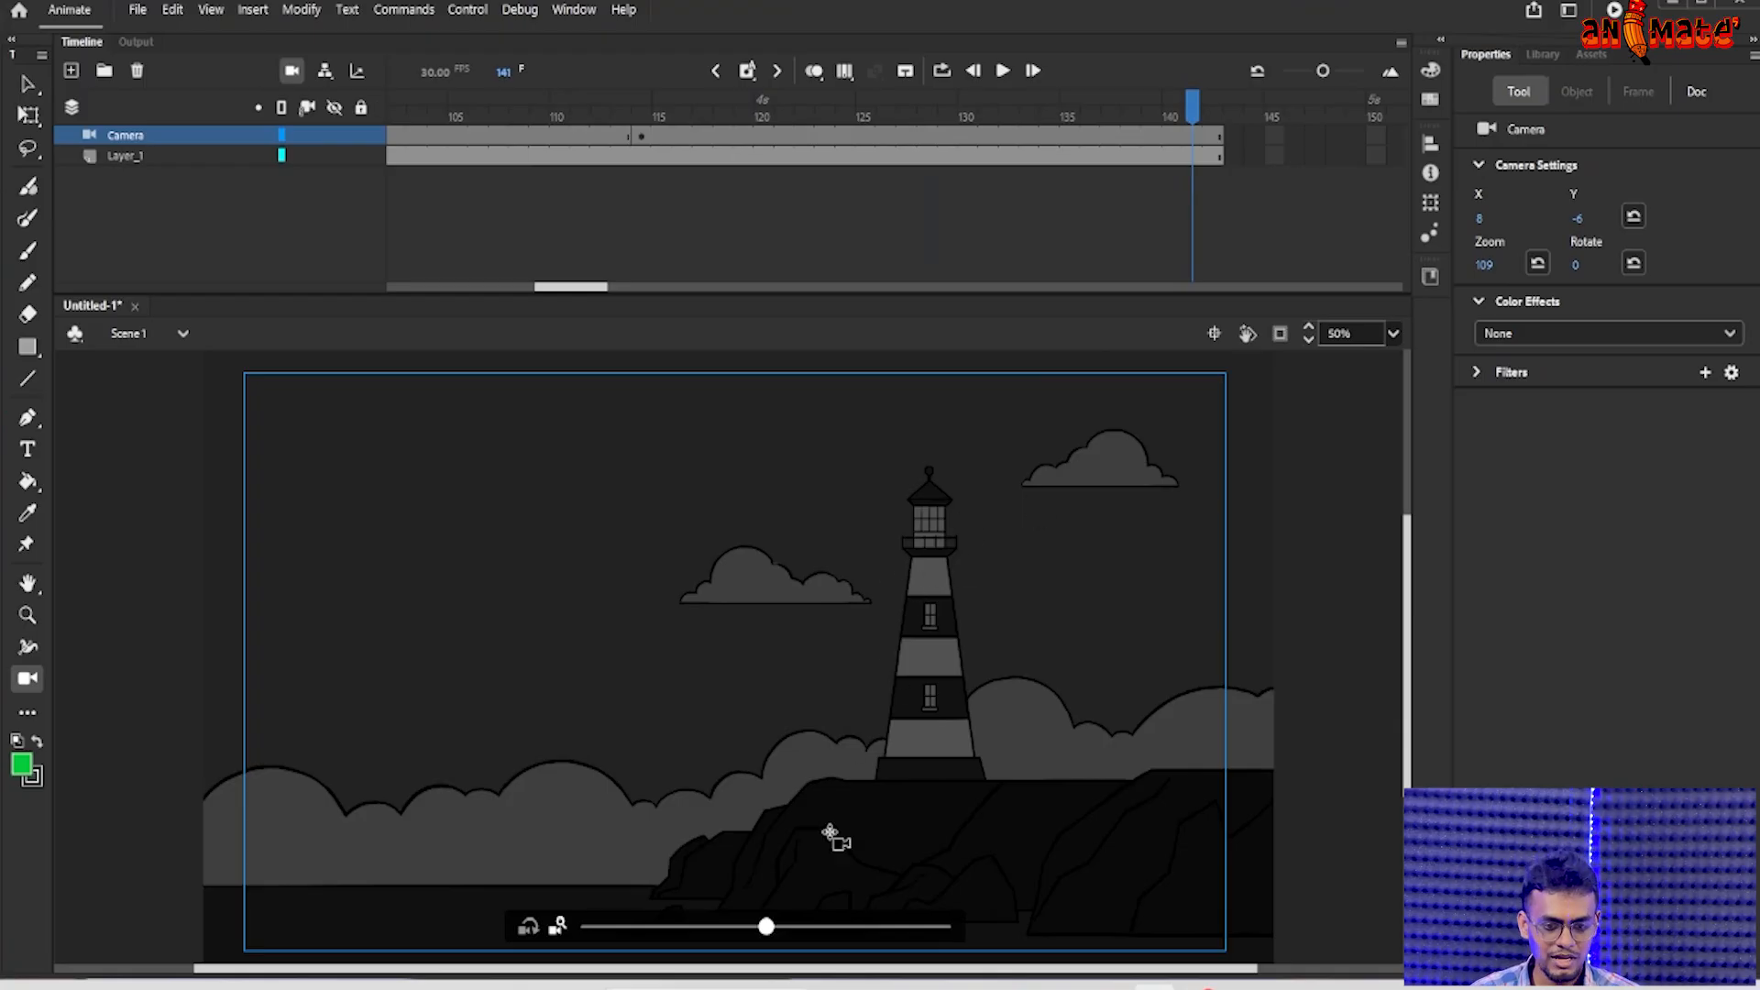
{"action": "left_click_drag", "start_coordinate": [1189, 126], "coordinate": [1156, 112]}
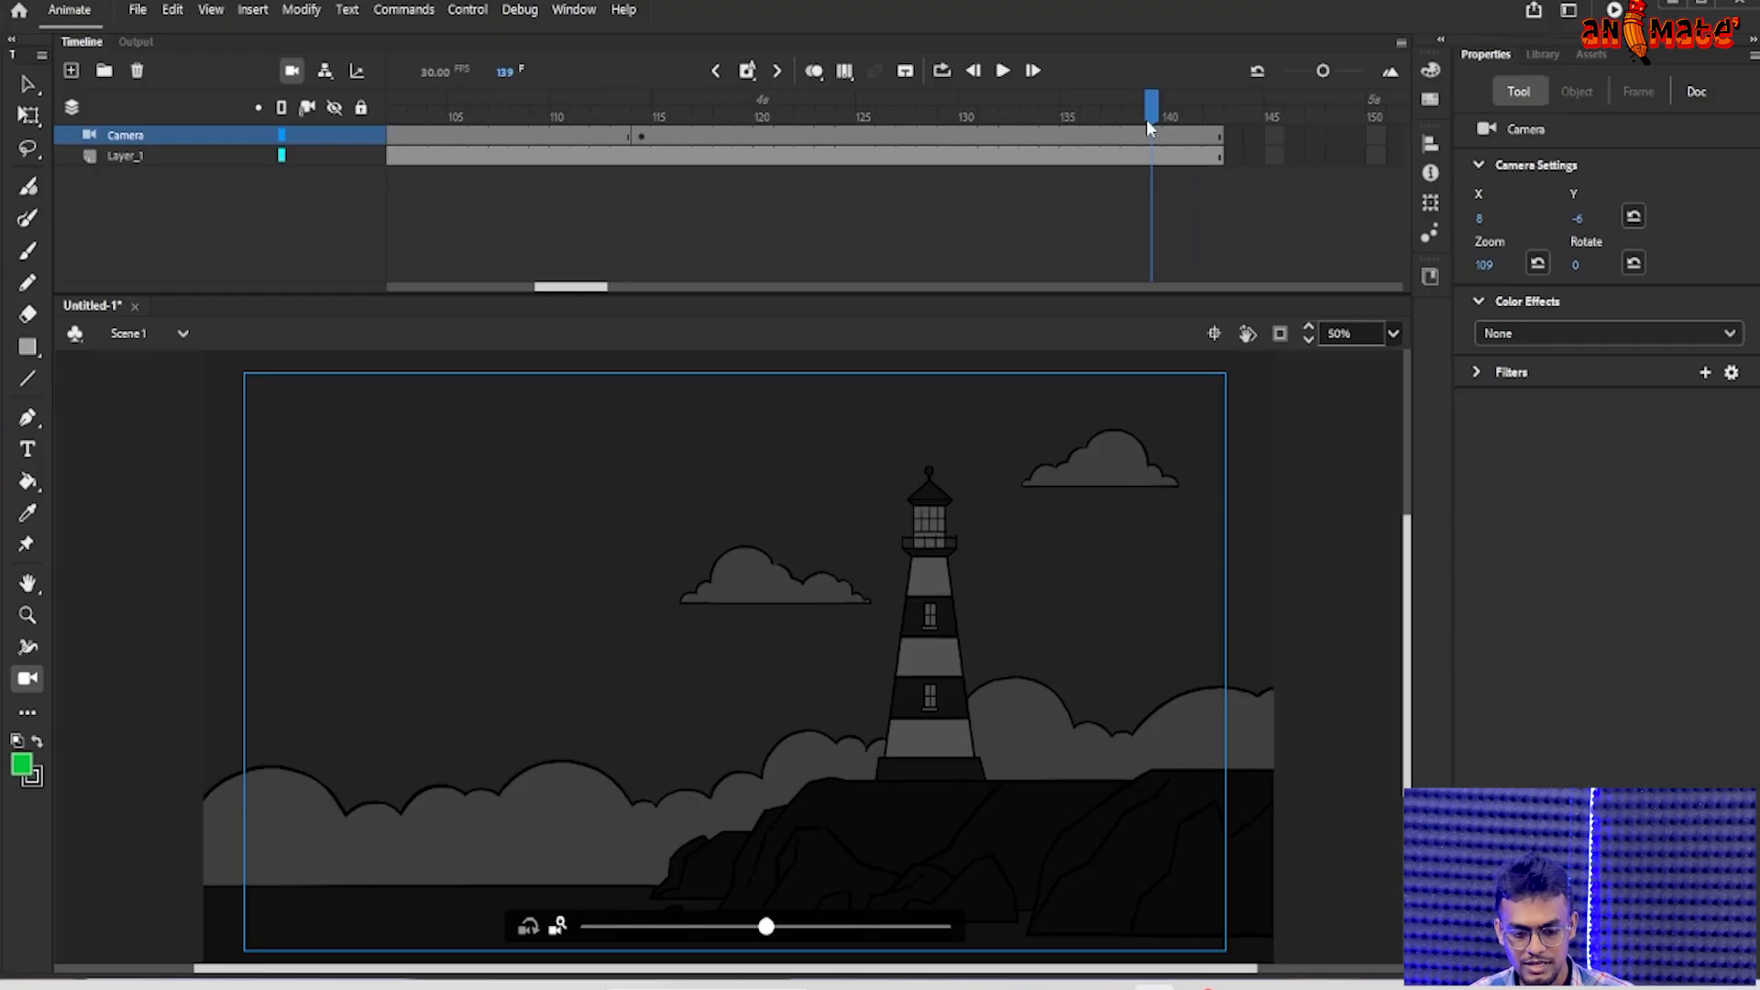
{"action": "key", "text": "F5"}
{"action": "key", "text": "F5"}
{"action": "key", "text": "F5"}
{"action": "key", "text": "F5"}
{"action": "key", "text": "F5"}
{"action": "key", "text": "F5"}
{"action": "key", "text": "F5"}
{"action": "key", "text": "F5"}
{"action": "key", "text": "F5"}
{"action": "key", "text": "F5"}
{"action": "key", "text": "F5"}
{"action": "key", "text": "F5"}
{"action": "key", "text": "F5"}
{"action": "key", "text": "F5"}
{"action": "key", "text": "F5"}
{"action": "key", "text": "F5"}
{"action": "key", "text": "F5"}
{"action": "key", "text": "F5"}
{"action": "key", "text": "F5"}
{"action": "key", "text": "F5"}
{"action": "key", "text": "F5"}
{"action": "key", "text": "F5"}
{"action": "key", "text": "F5"}
{"action": "key", "text": "F5"}
{"action": "key", "text": "F5"}
{"action": "key", "text": "F5"}
{"action": "key", "text": "F5"}
{"action": "left_click_drag", "start_coordinate": [678, 124], "coordinate": [1361, 154]}
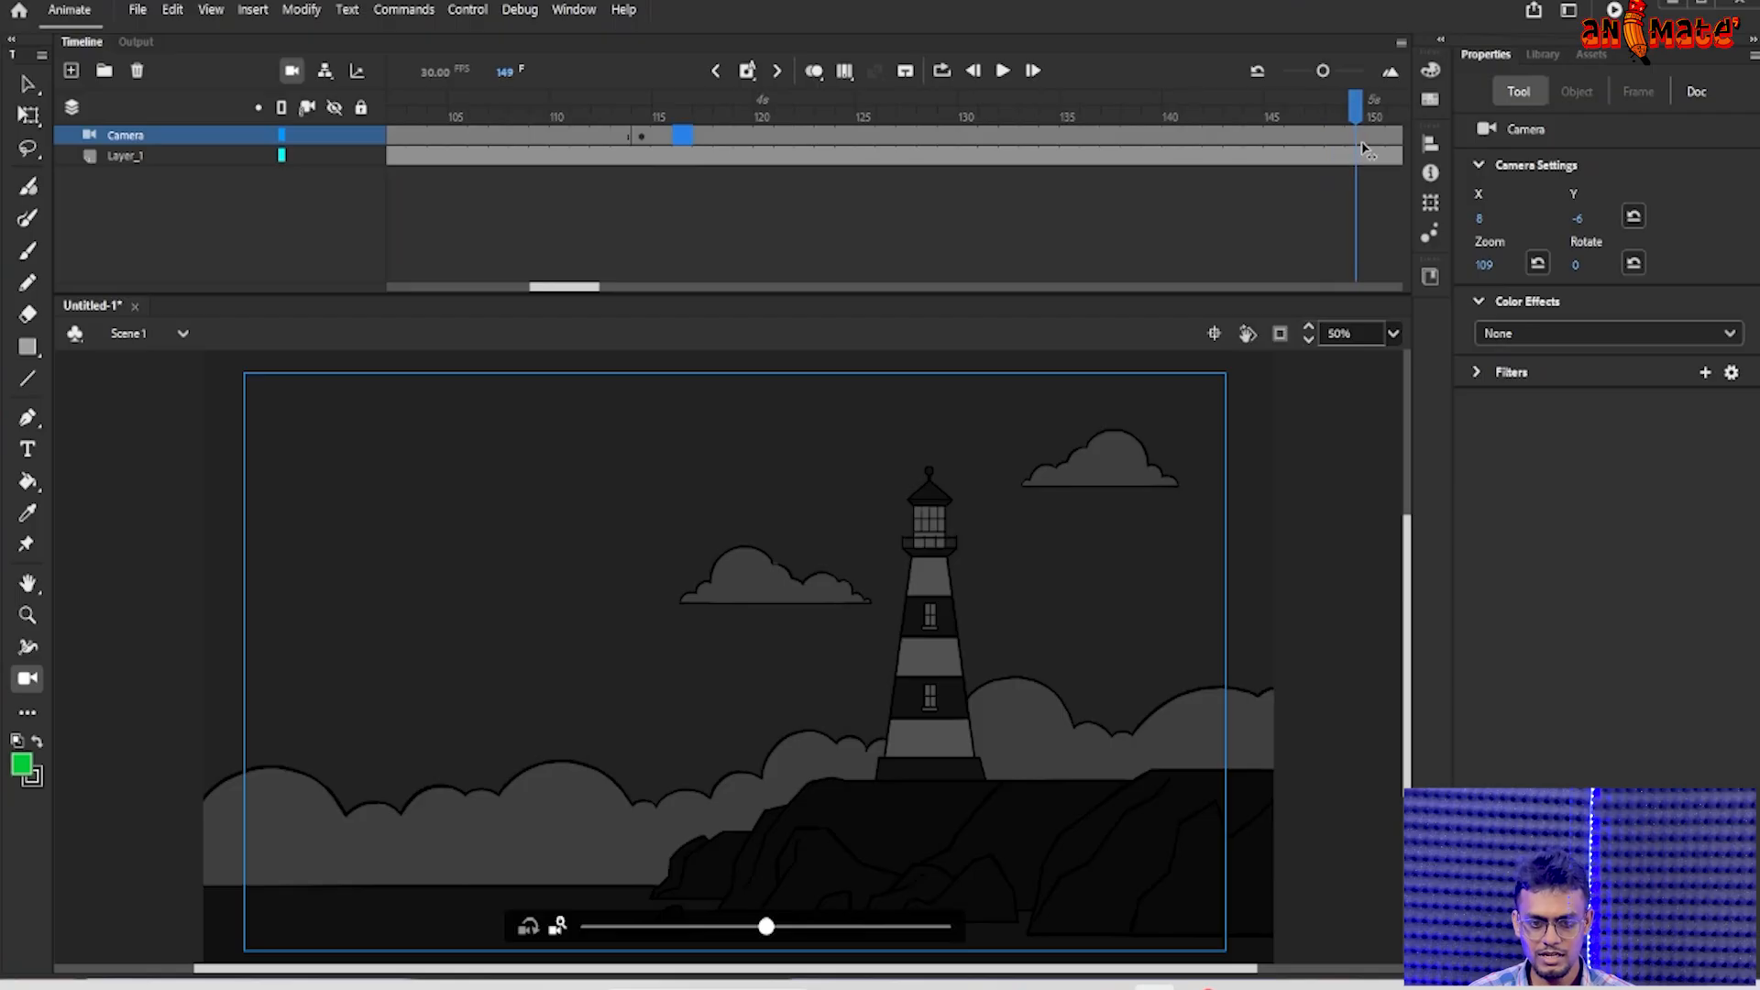
{"action": "scroll", "coordinate": [1045, 587], "scroll_direction": "down", "scroll_amount": 3}
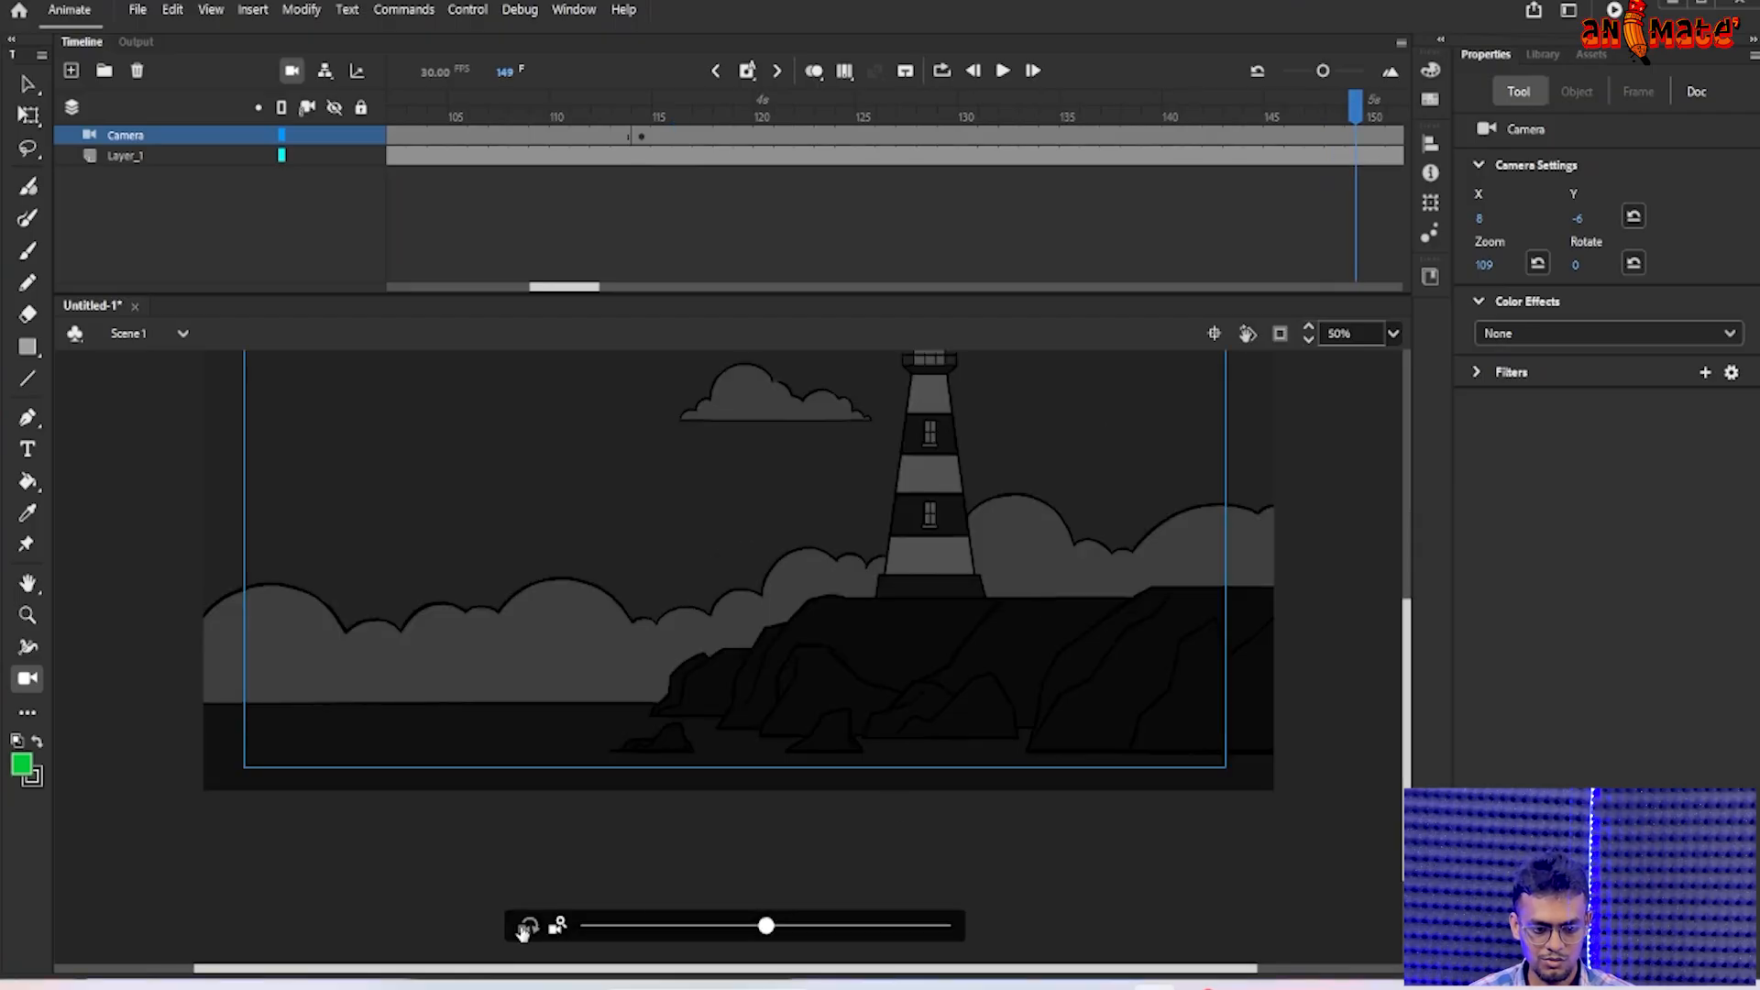
{"action": "scroll", "coordinate": [771, 726], "scroll_direction": "up", "scroll_amount": 3}
{"action": "left_click_drag", "start_coordinate": [765, 928], "coordinate": [889, 927]}
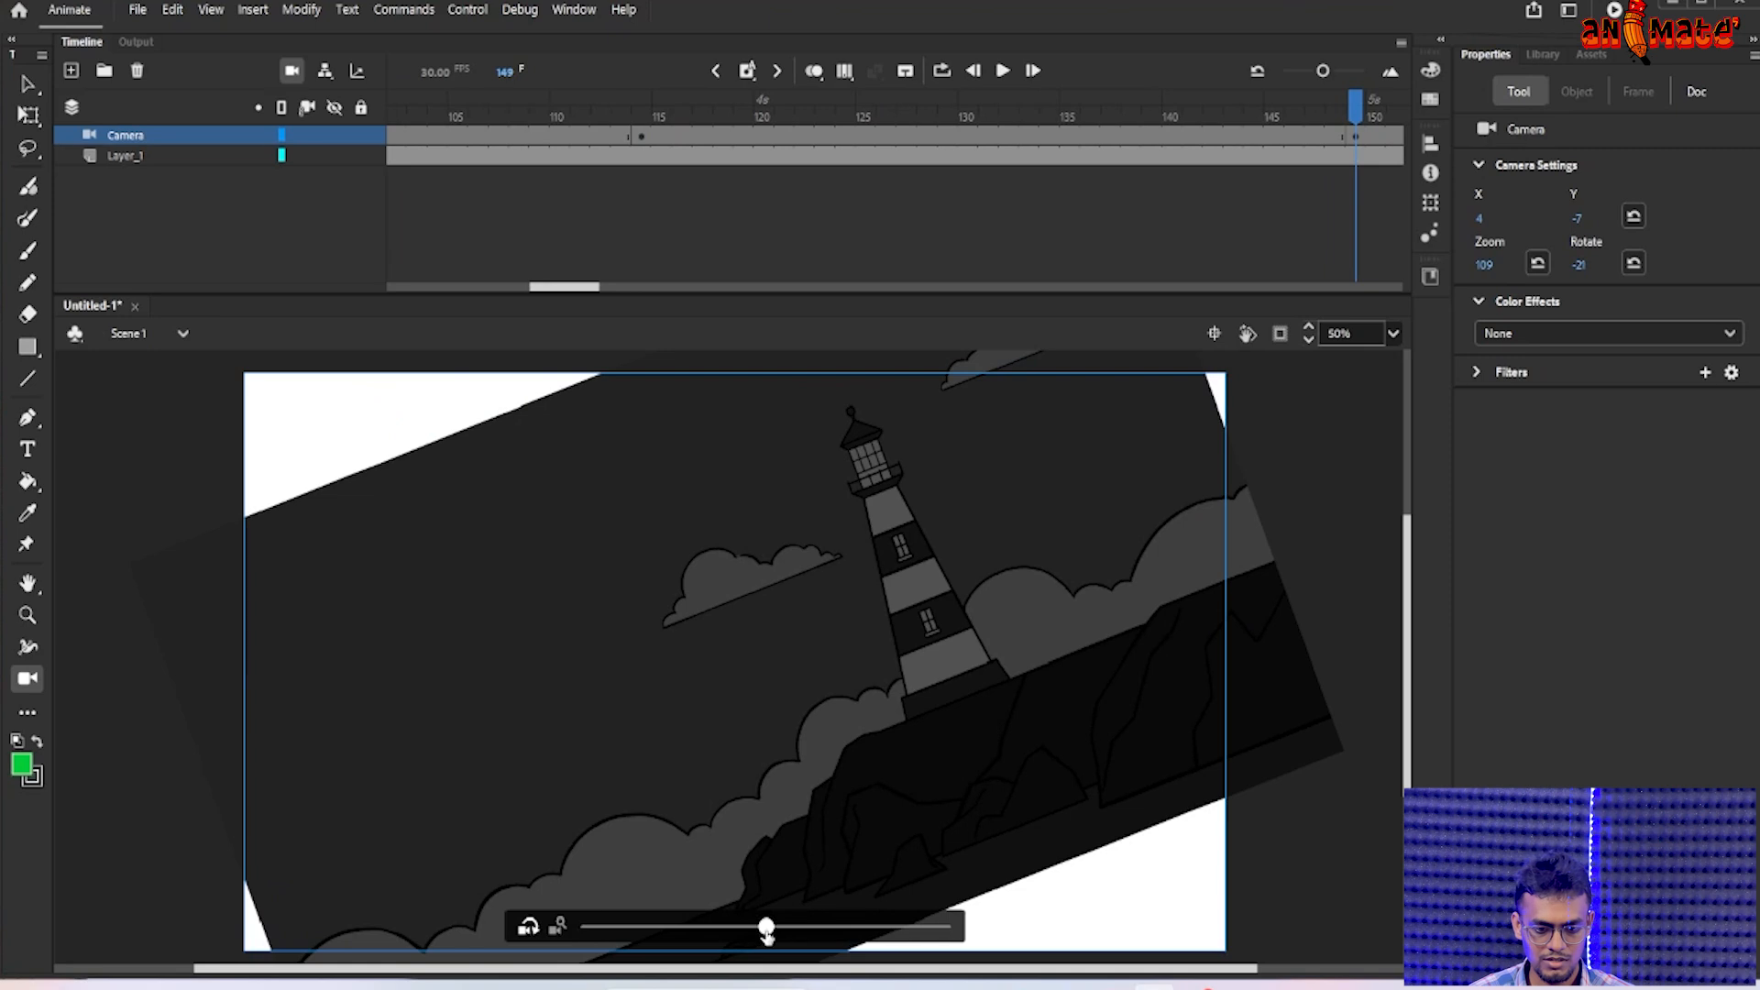
{"action": "key", "text": "ctrl+z"}
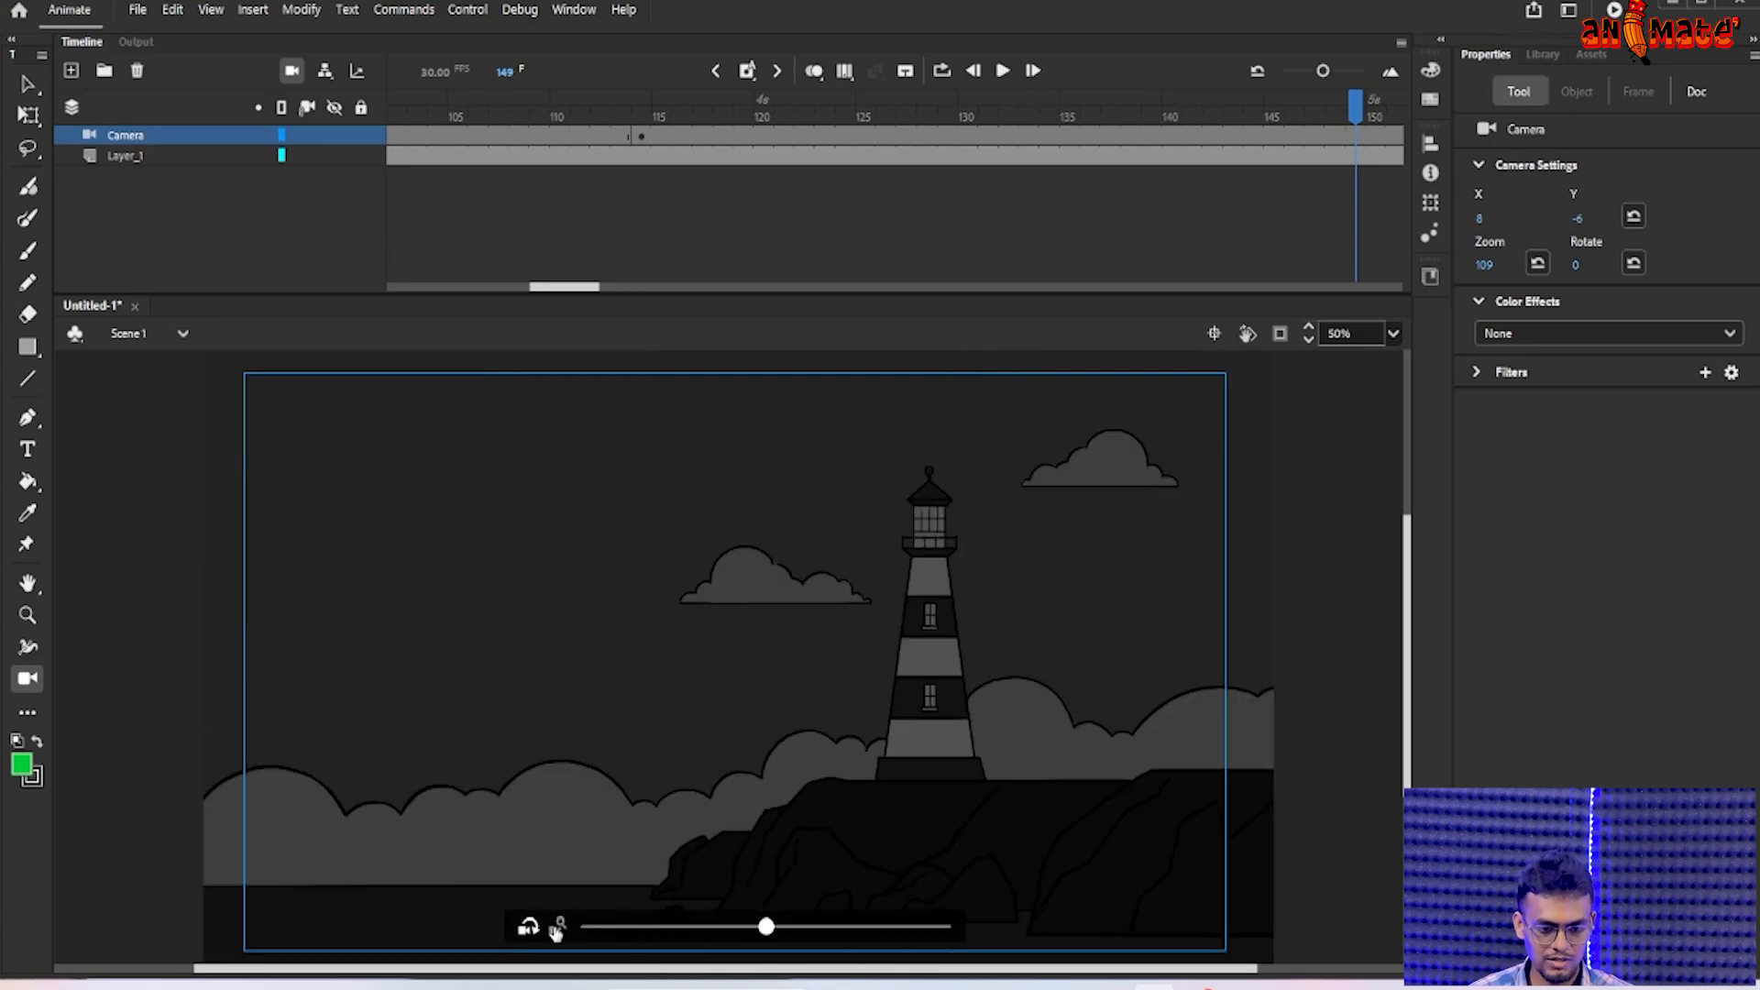
- At frame 149, zoom the camera to about 435, center the large cloud beside the lighthouse, and rotate the camera to about -30
{"action": "left_click_drag", "start_coordinate": [767, 929], "coordinate": [946, 927]}
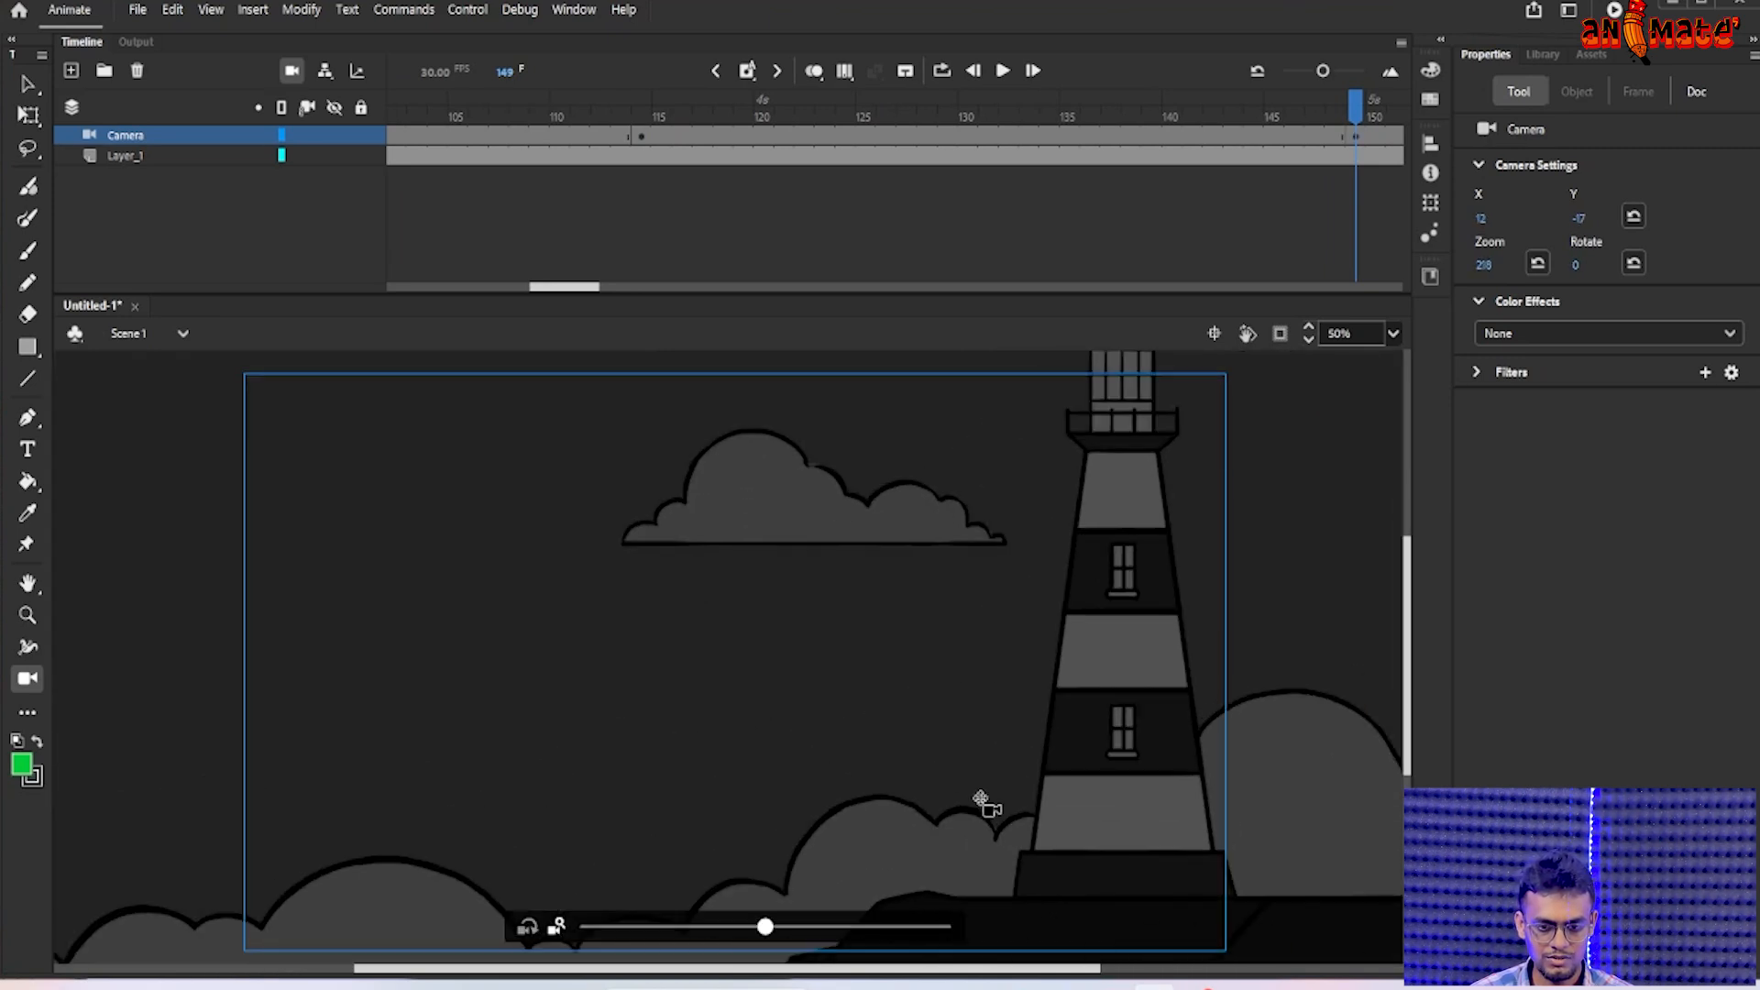
{"action": "left_click_drag", "start_coordinate": [983, 804], "coordinate": [807, 719]}
{"action": "left_click_drag", "start_coordinate": [763, 930], "coordinate": [947, 926]}
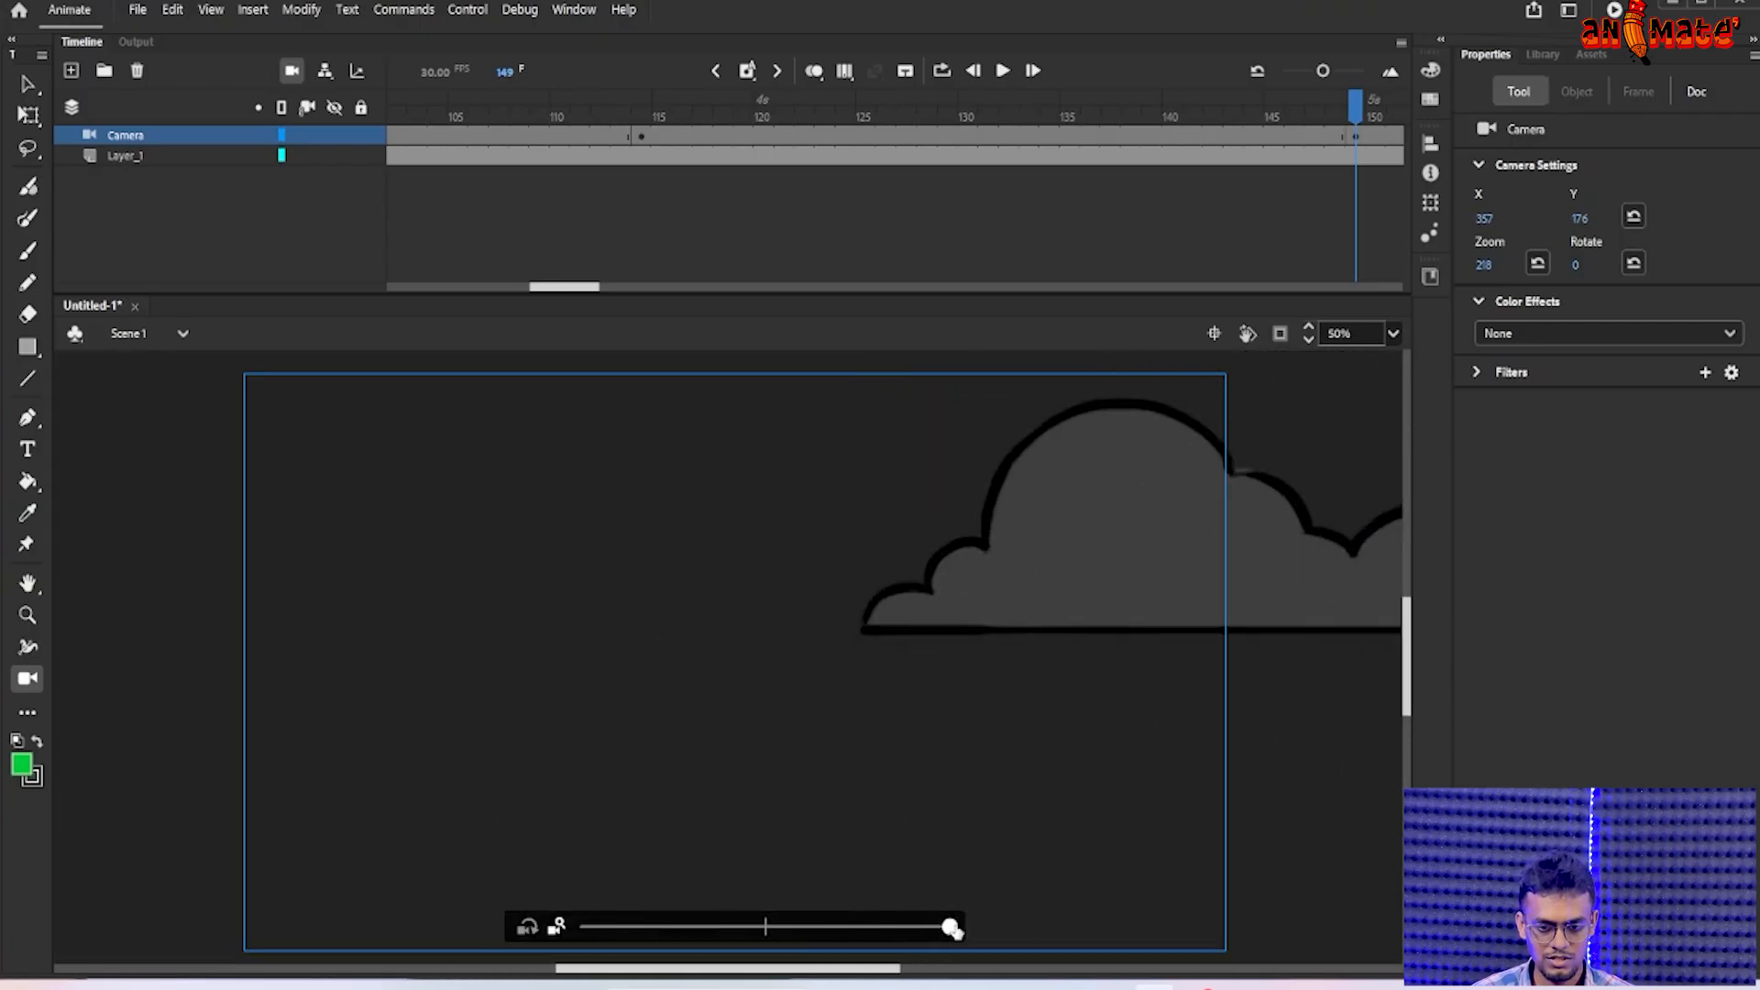
{"action": "left_click_drag", "start_coordinate": [986, 766], "coordinate": [1265, 701]}
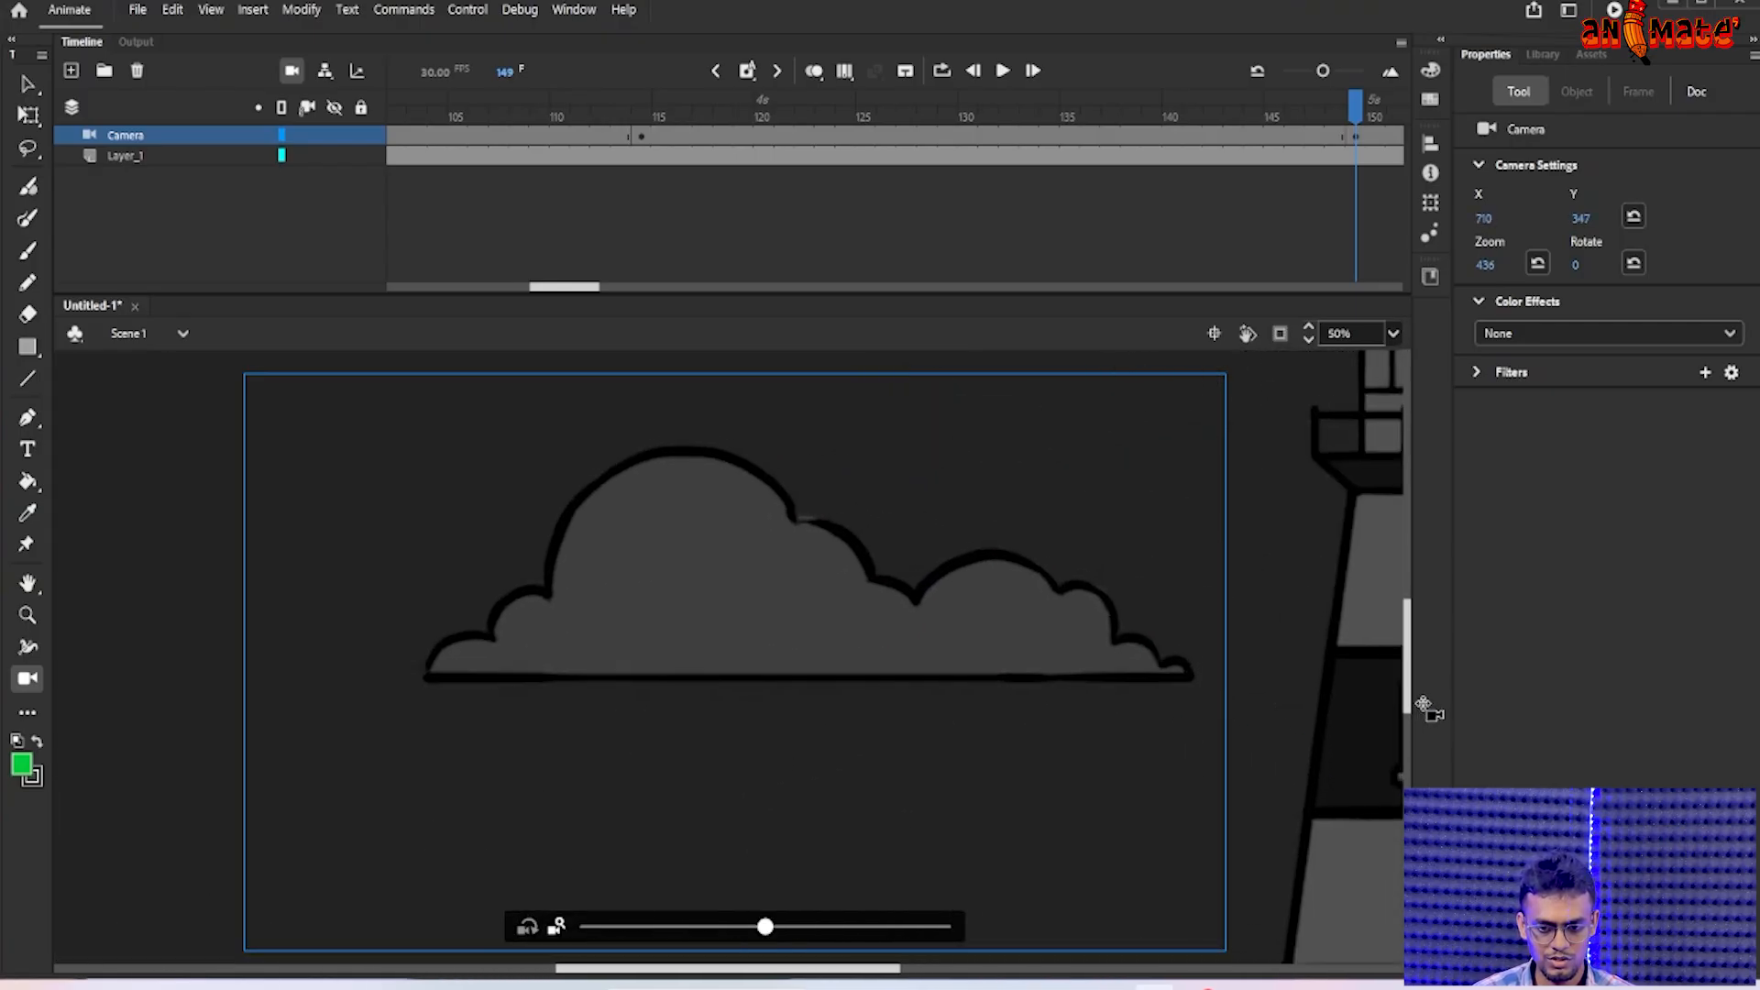
{"action": "left_click_drag", "start_coordinate": [1422, 704], "coordinate": [1427, 698]}
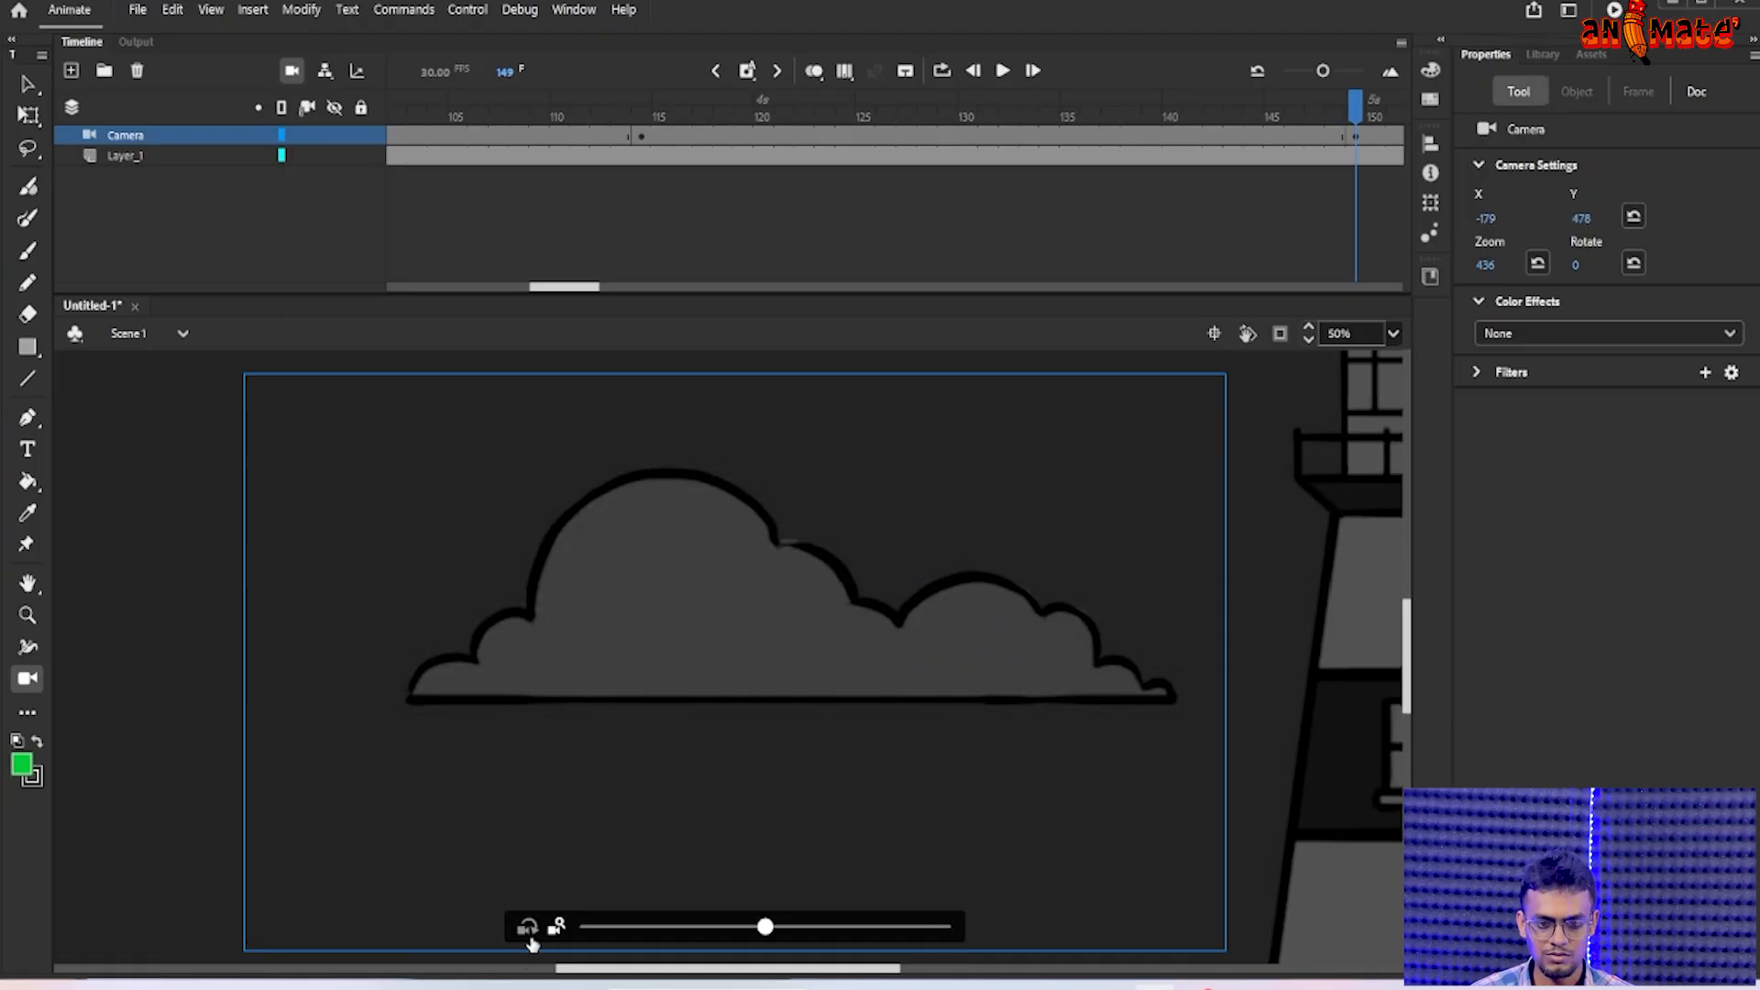
{"action": "left_click_drag", "start_coordinate": [775, 929], "coordinate": [579, 941]}
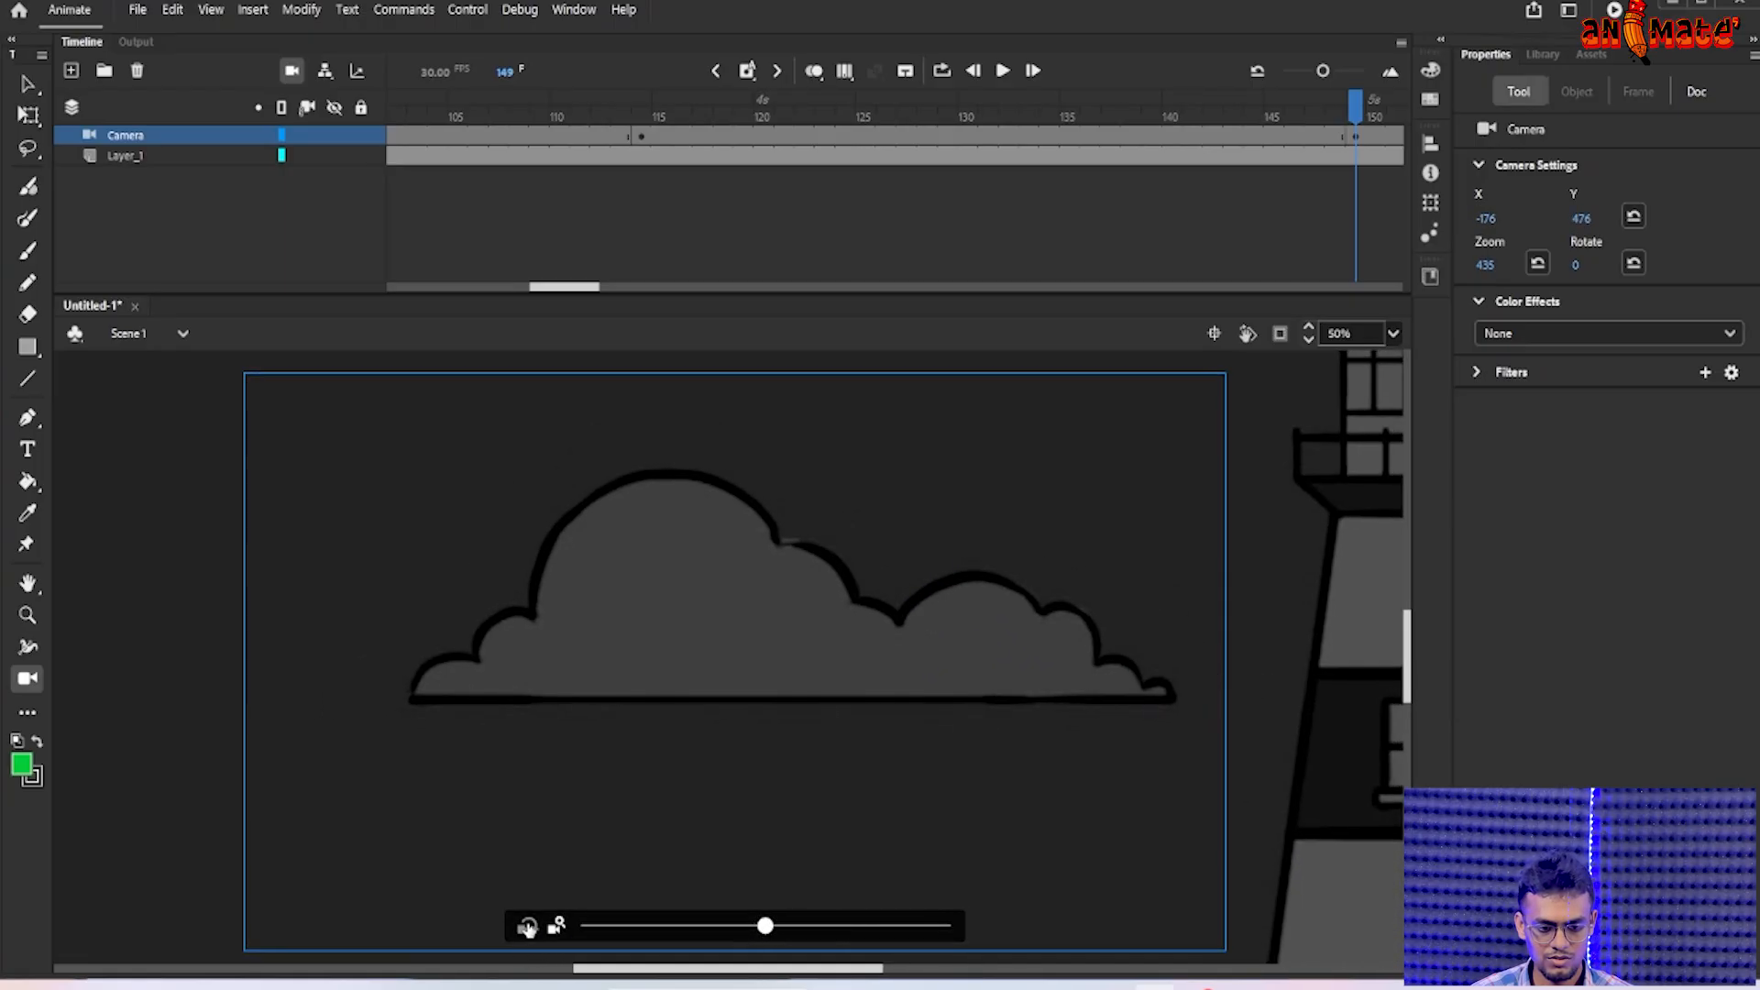
{"action": "left_click_drag", "start_coordinate": [766, 928], "coordinate": [951, 927]}
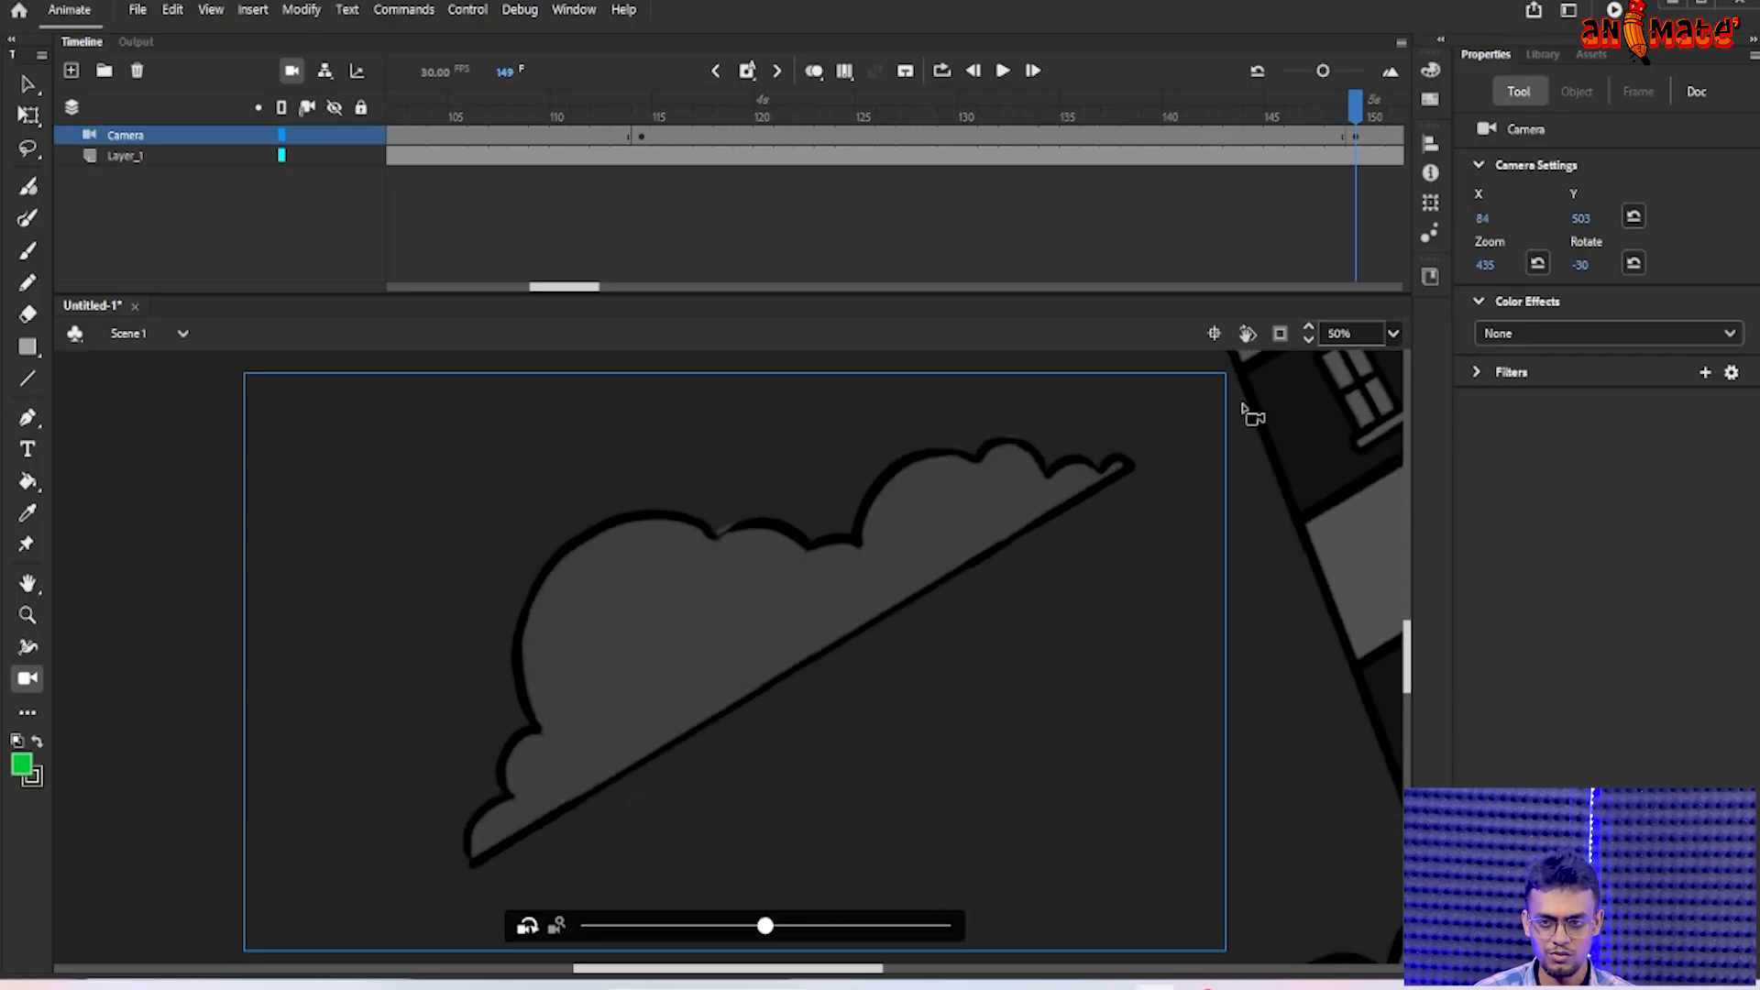
- Scrub through the closing frames, test the movie to review the new camera shot, and return to the timeline
{"action": "left_click_drag", "start_coordinate": [1438, 122], "coordinate": [776, 280]}
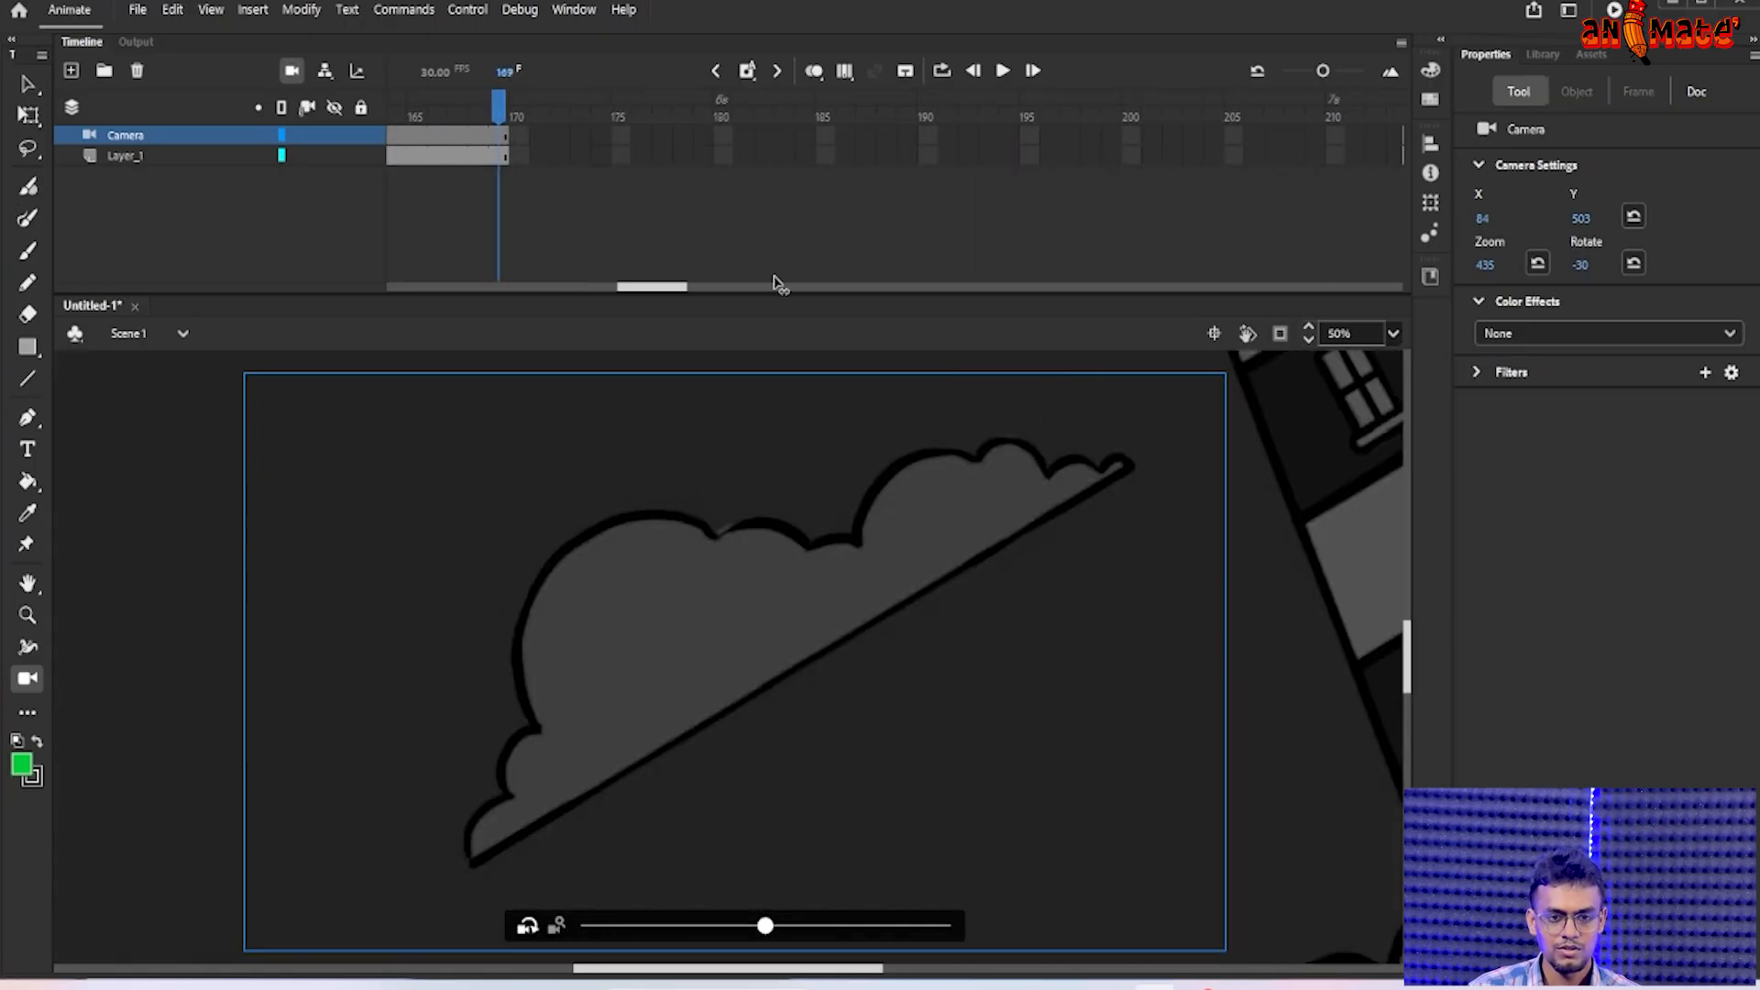
{"action": "left_click_drag", "start_coordinate": [409, 281], "coordinate": [221, 295]}
{"action": "key", "text": "ctrl+Return"}
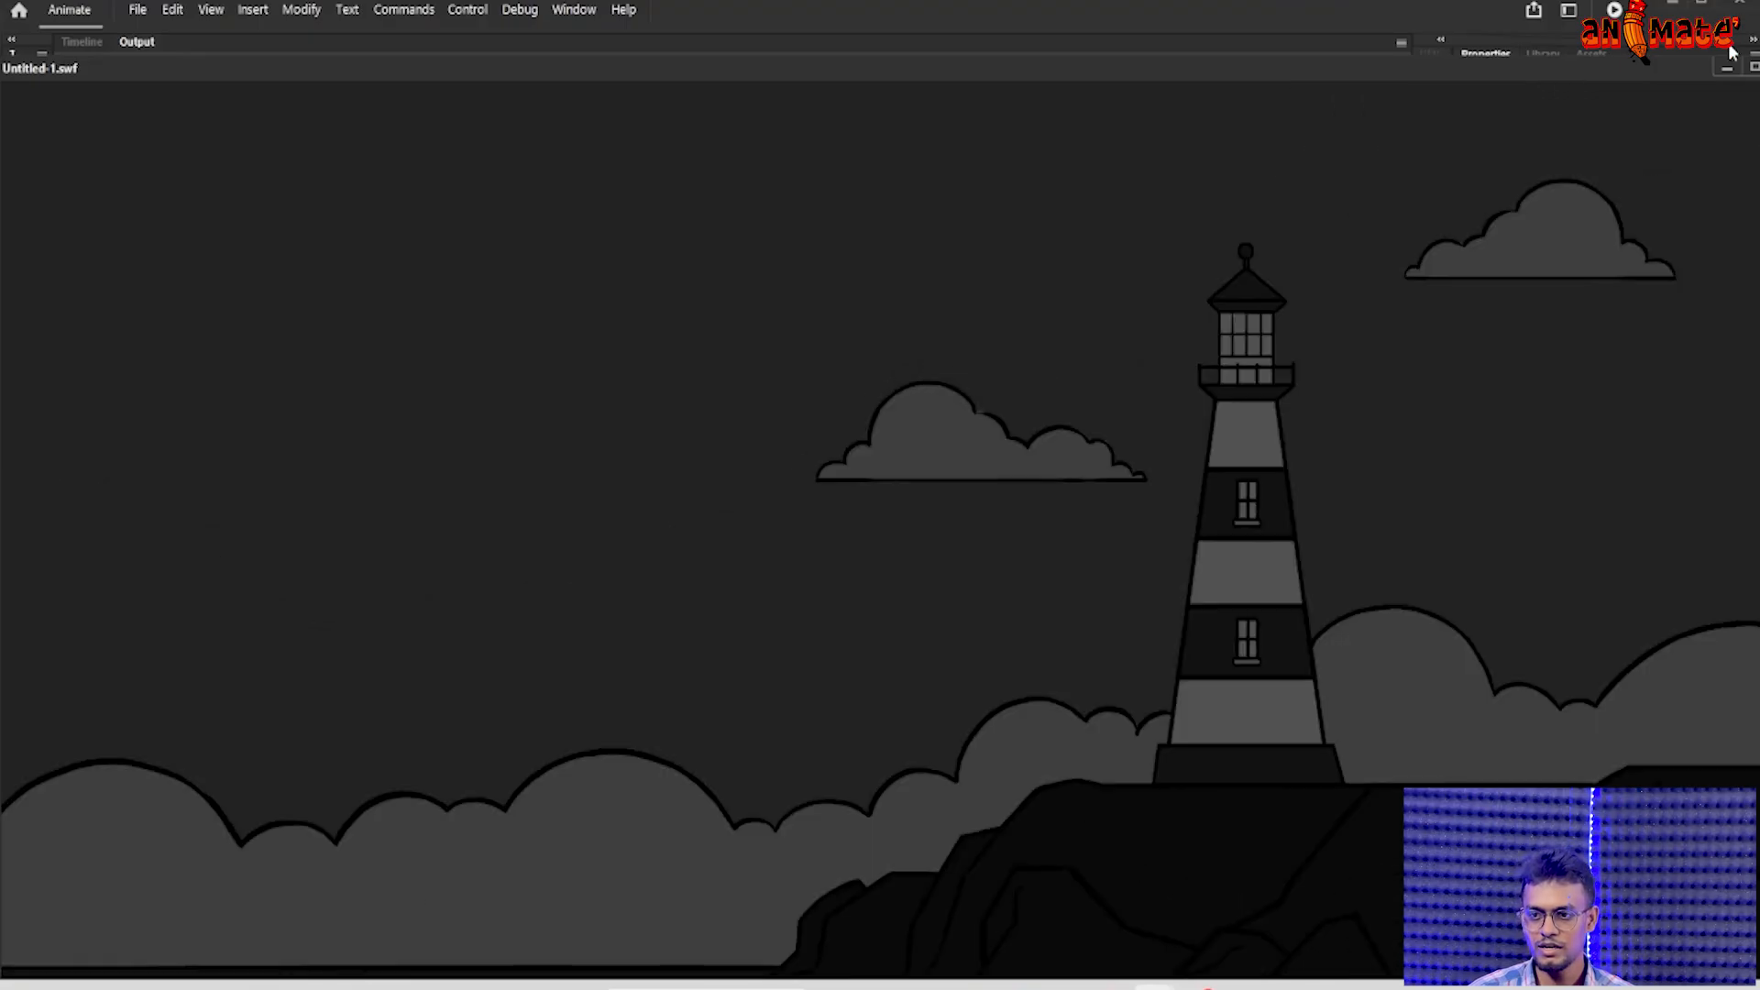
{"action": "left_click_drag", "start_coordinate": [1179, 77], "coordinate": [1093, 74]}
{"action": "left_click", "coordinate": [1706, 69]}
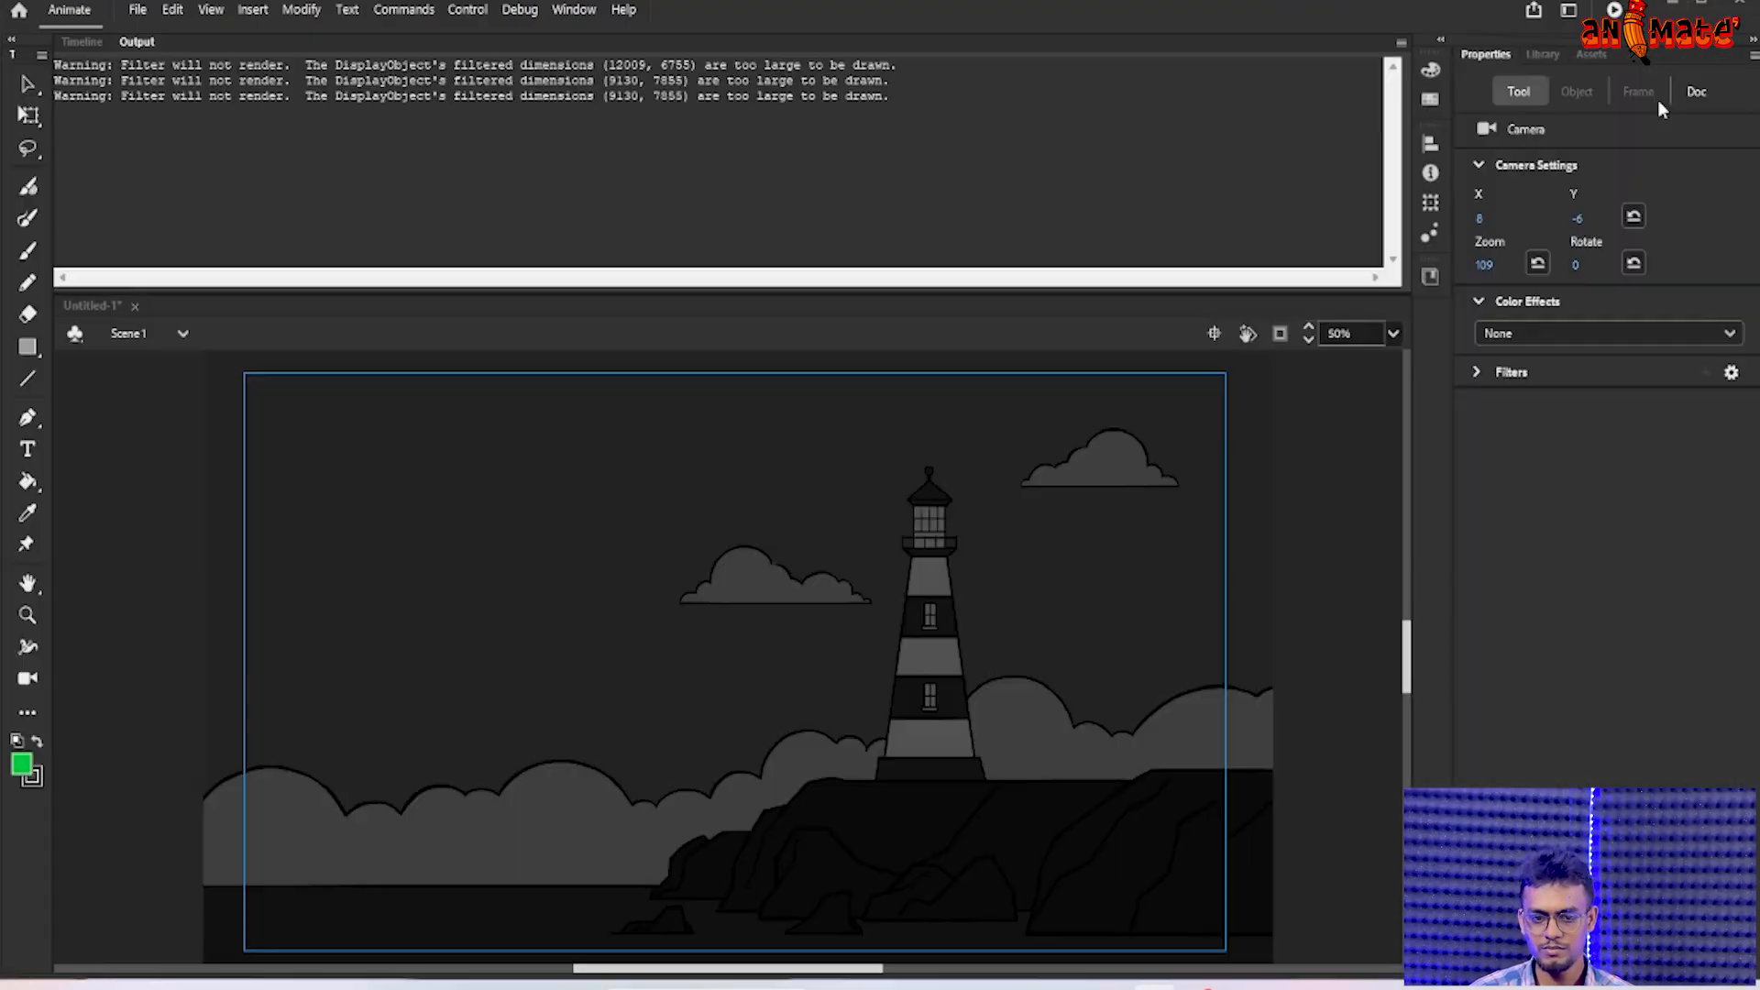
{"action": "left_click", "coordinate": [82, 43]}
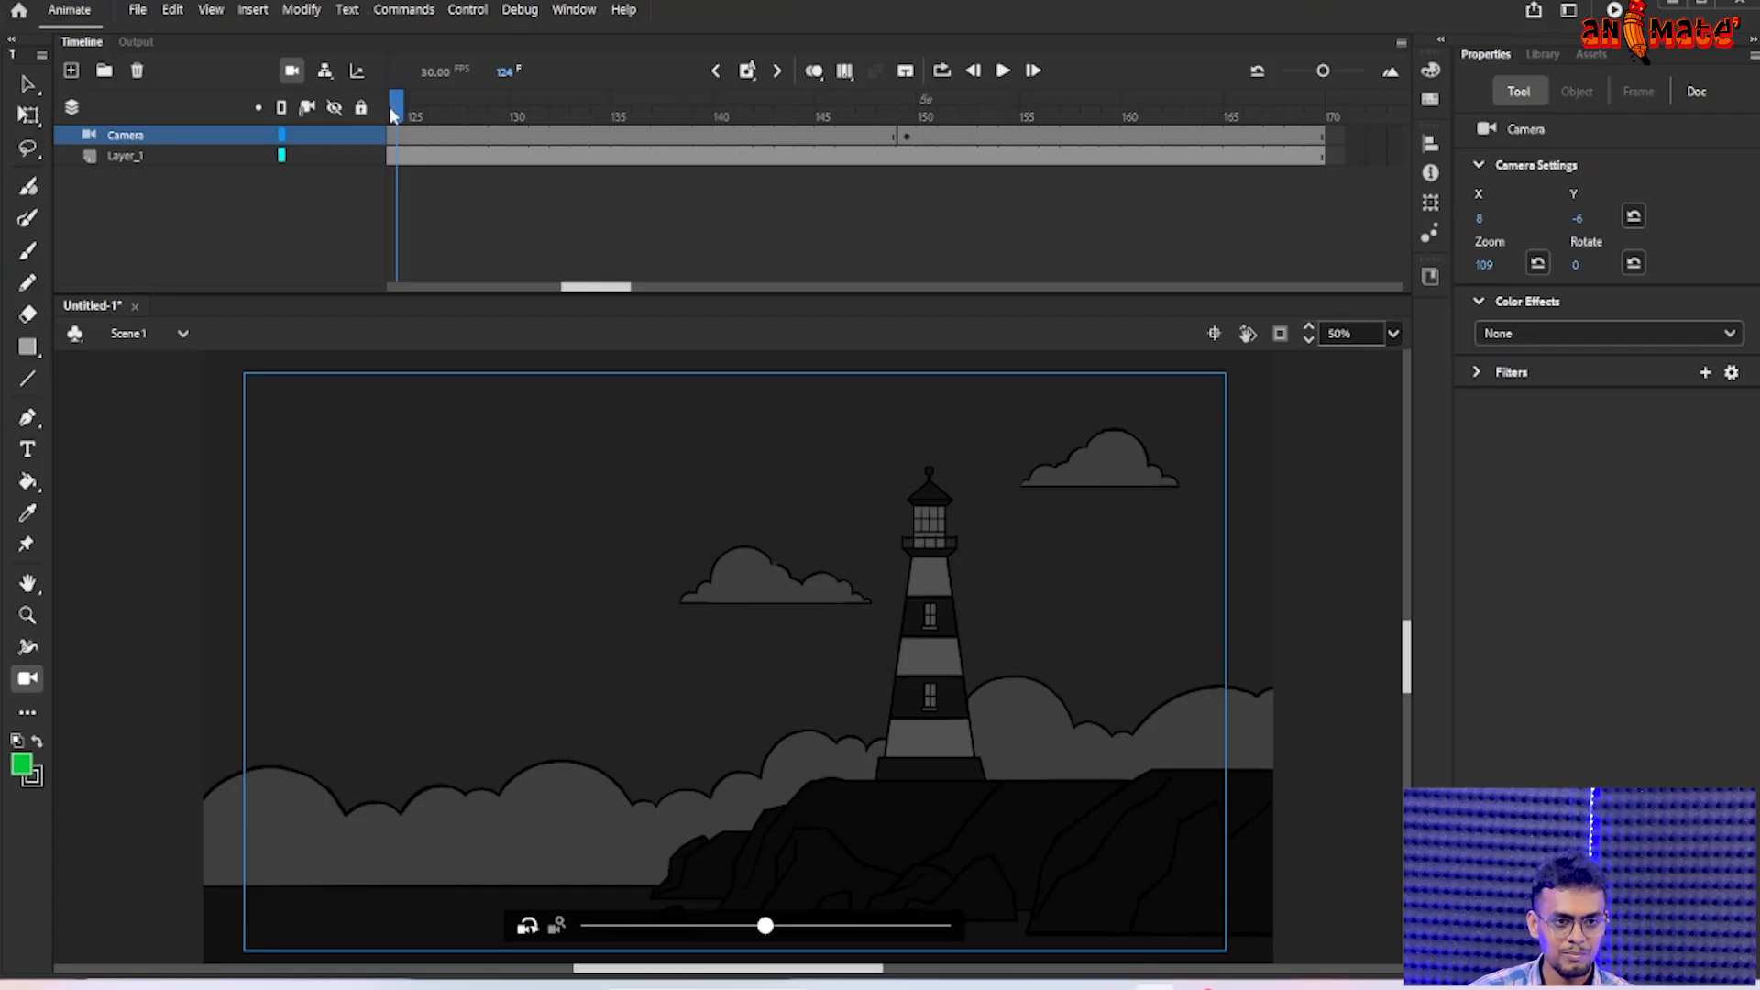
- Scrub the timeline between frame 124 and frame 169 to check the camera change at frame 149
{"action": "left_click_drag", "start_coordinate": [505, 120], "coordinate": [1312, 125]}
{"action": "left_click_drag", "start_coordinate": [811, 178], "coordinate": [657, 261]}
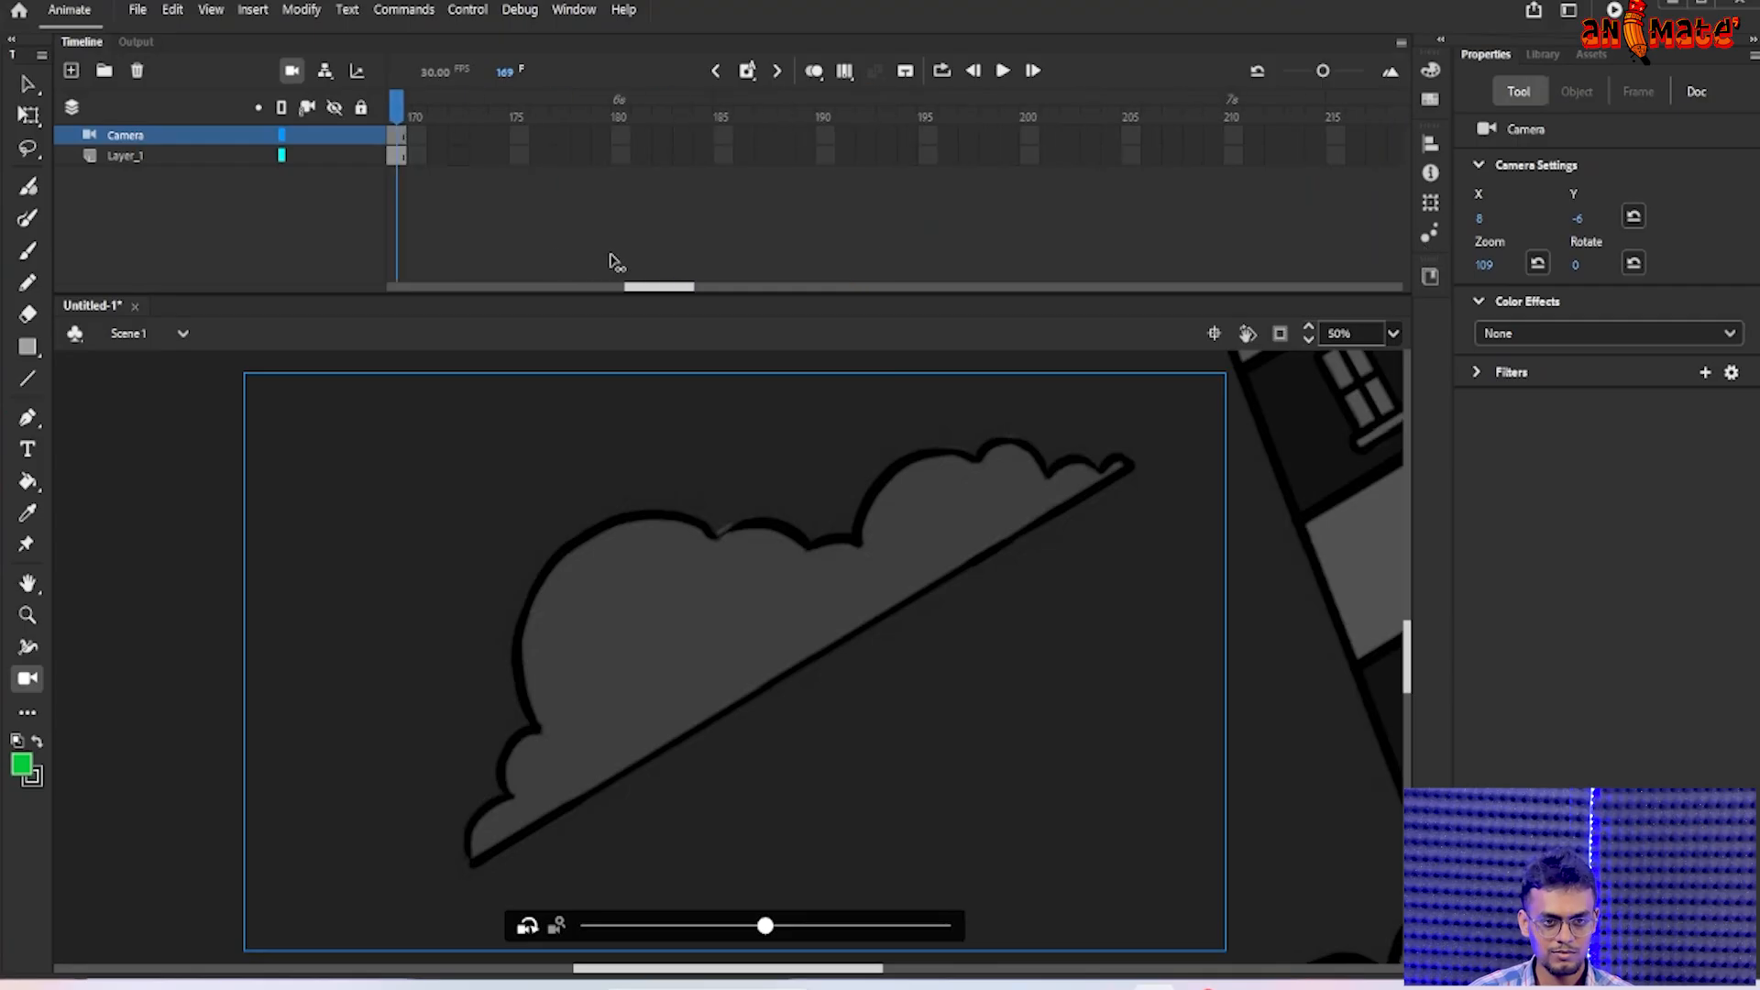
{"action": "left_click_drag", "start_coordinate": [422, 271], "coordinate": [373, 267]}
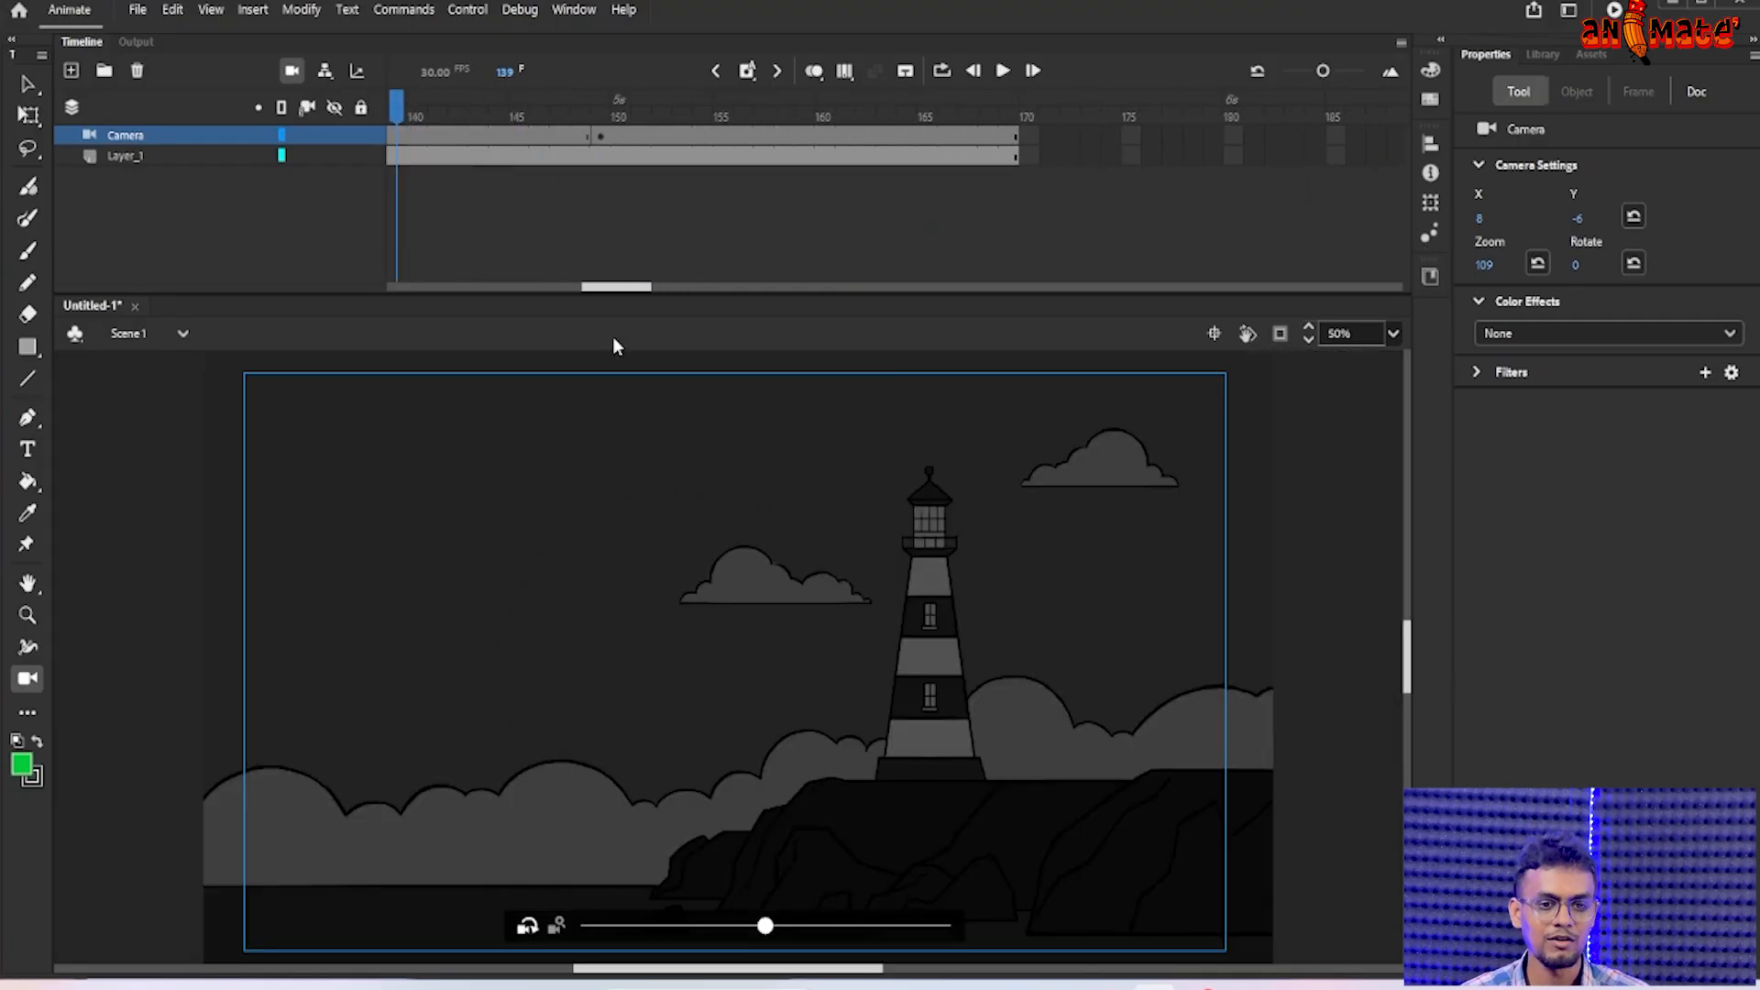